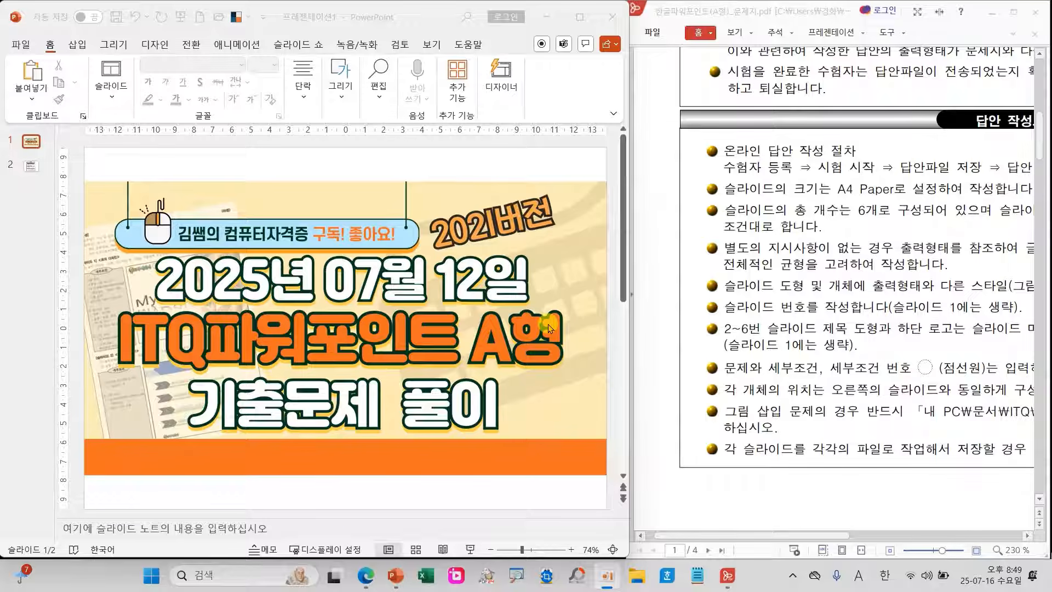
# Switch to the Edge browser, open the channel's members-only 2025년 6월 14일 ITQ파워포인트 C형 video and view the membership offer
pyautogui.click(366, 575)
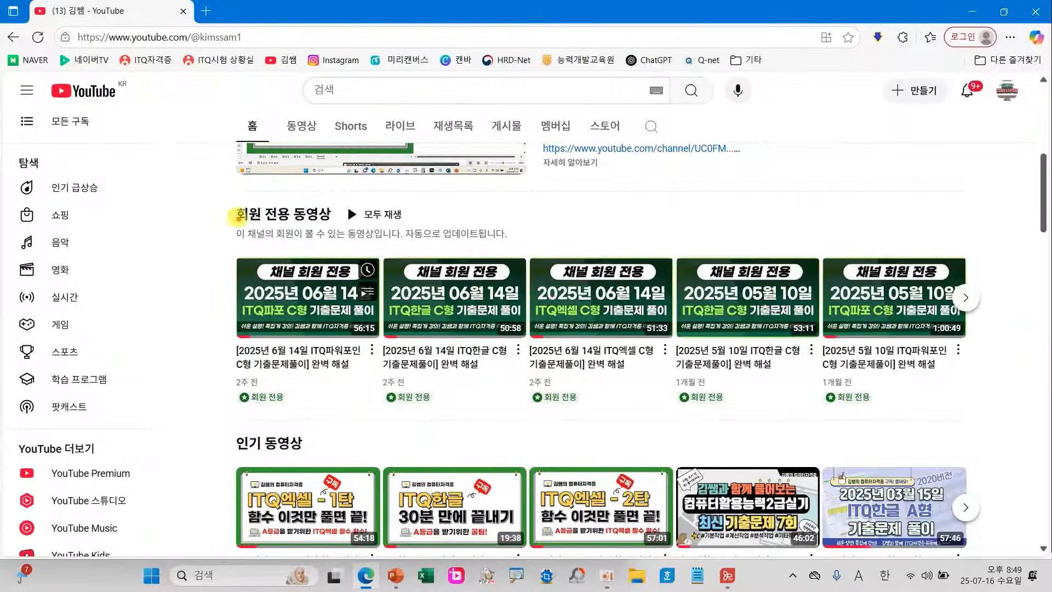
pyautogui.moveTo(222, 195); pyautogui.dragTo(989, 435)
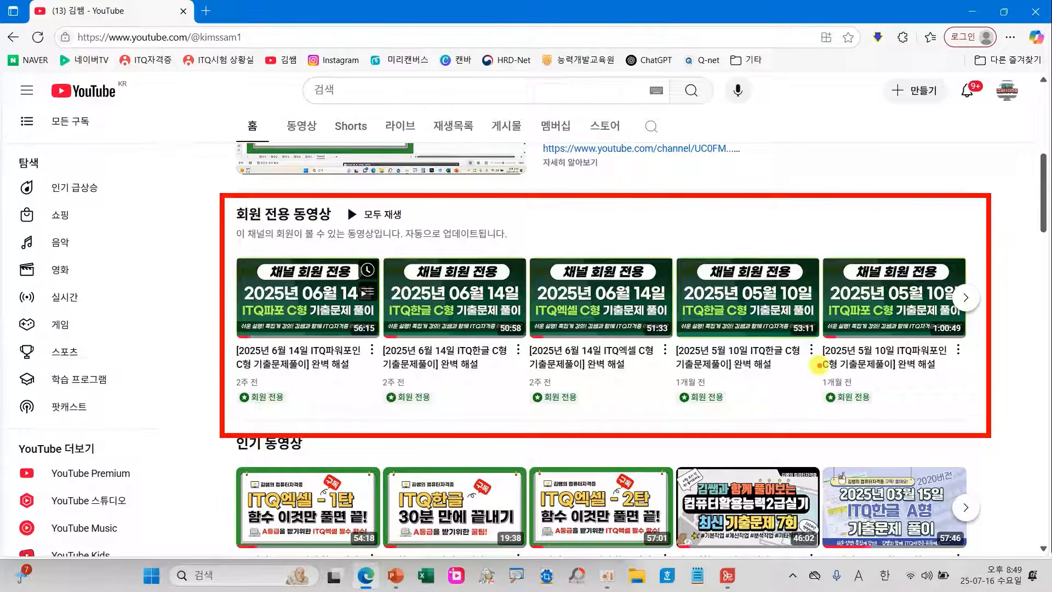
pyautogui.press('Escape')
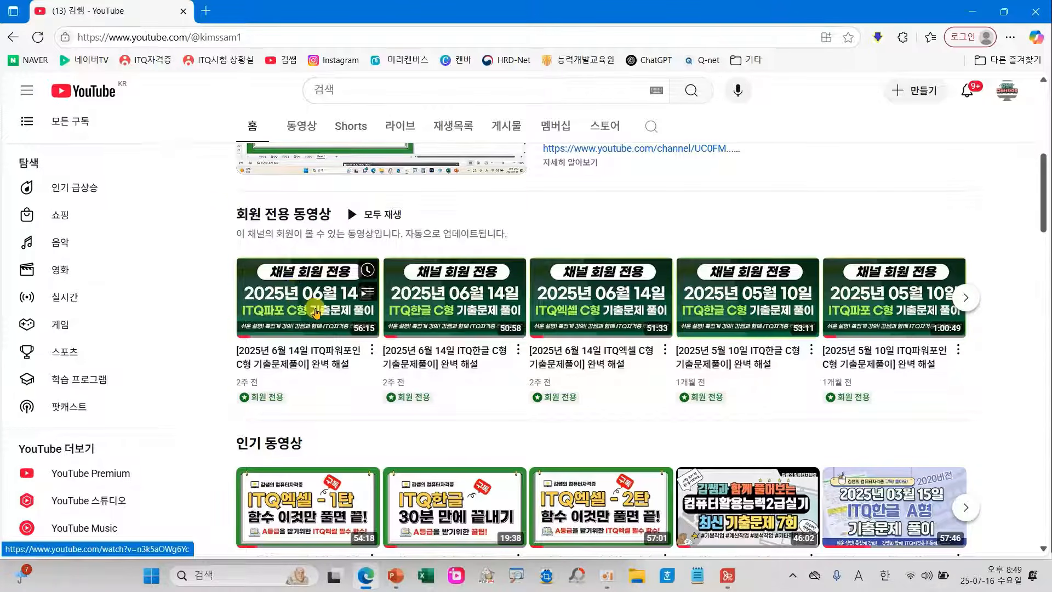
pyautogui.click(314, 308)
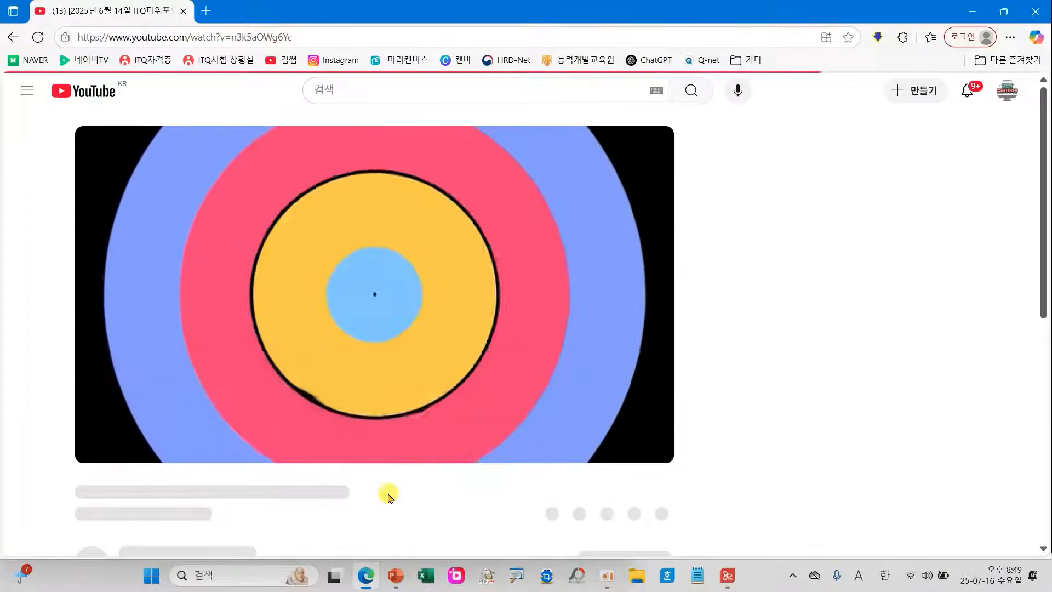
pyautogui.scroll(-1, 215, 481)
pyautogui.click(206, 455)
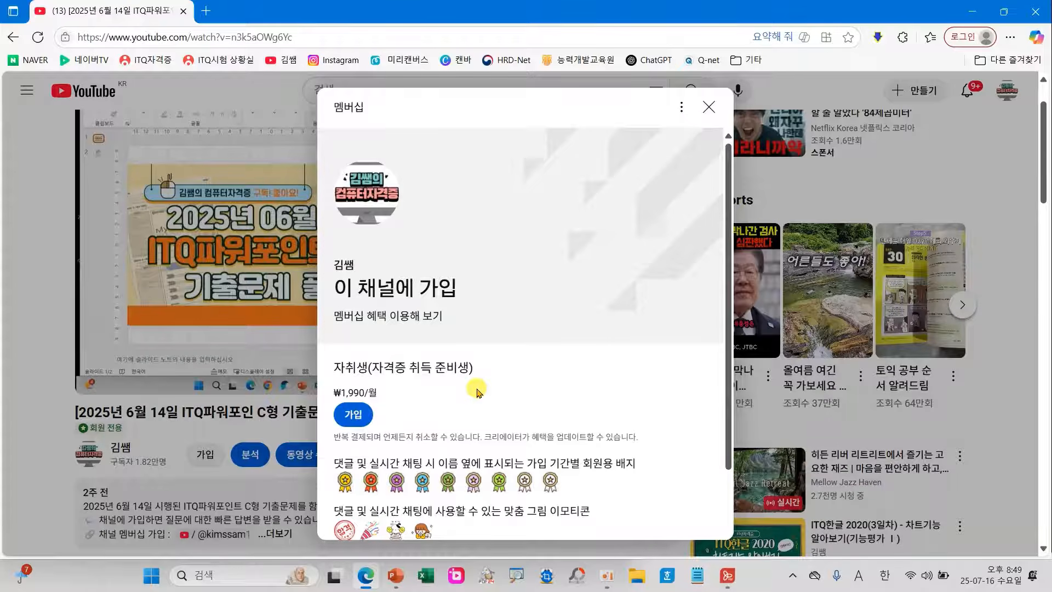
pyautogui.click(709, 107)
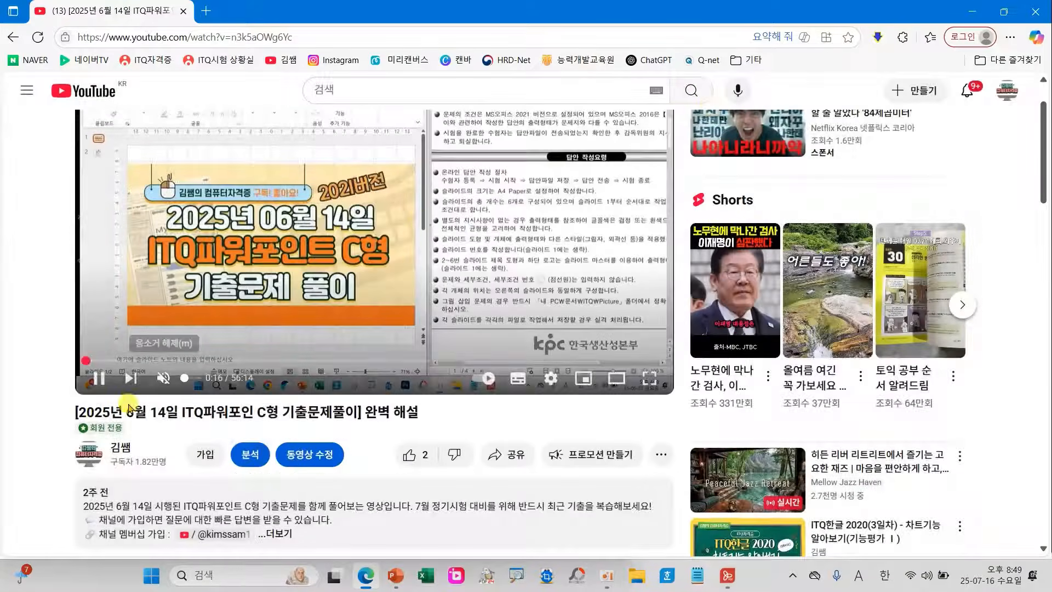
# Return to the channel's home page, find the ITQ파워포인트 video section, and go back to the PowerPoint presentation
pyautogui.click(89, 465)
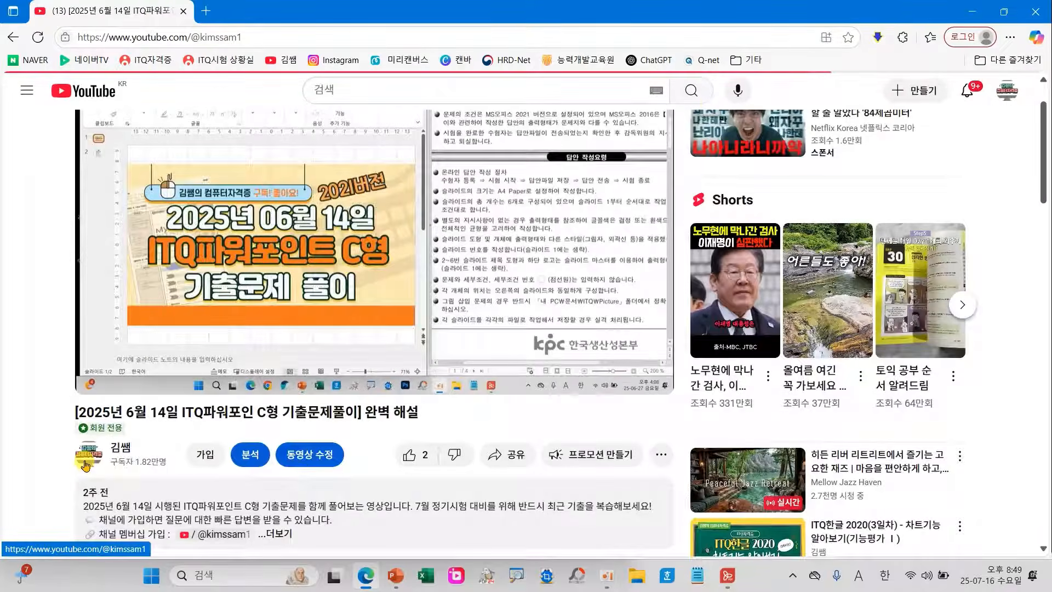
pyautogui.scroll(-3, 214, 378)
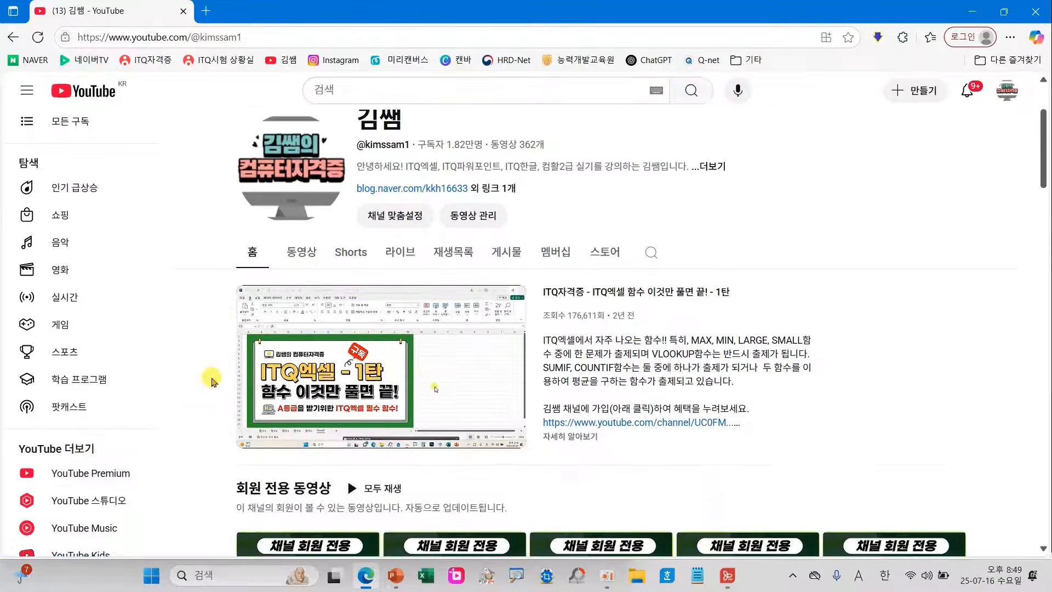
pyautogui.scroll(-15, 213, 381)
pyautogui.scroll(-8, 212, 381)
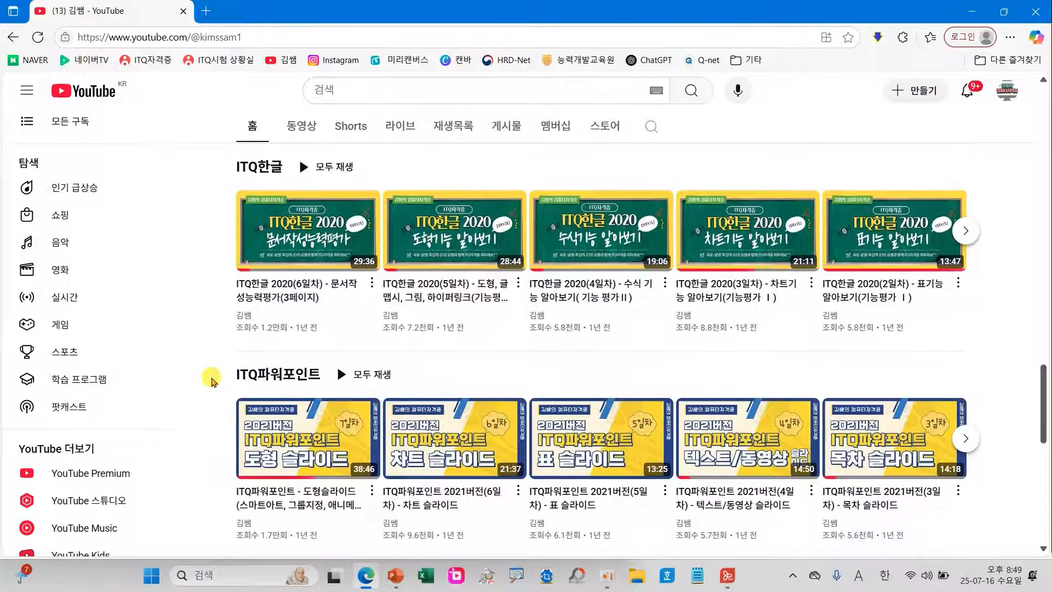
pyautogui.scroll(-1, 212, 378)
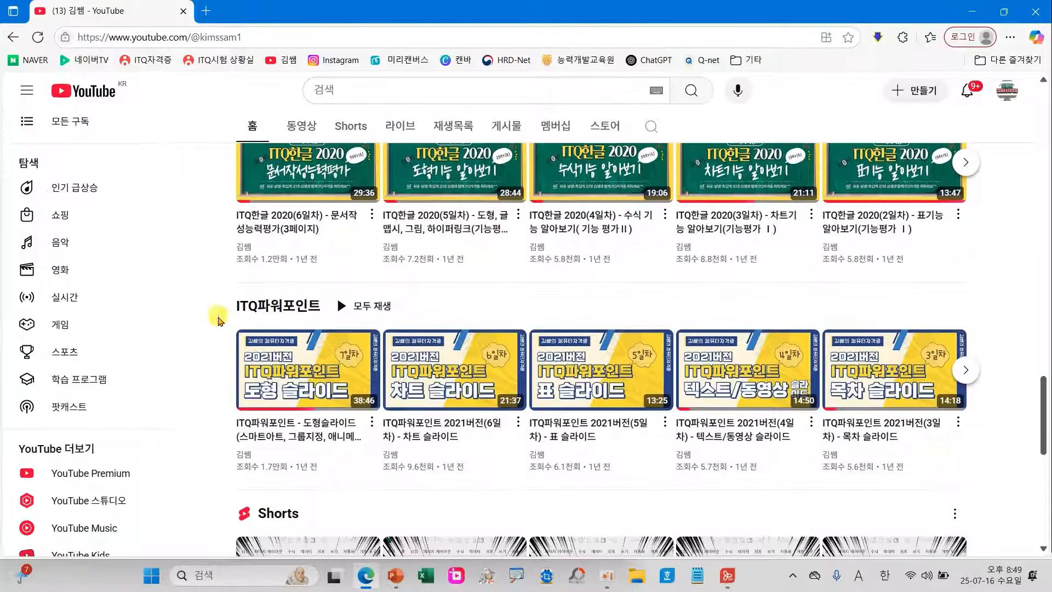
pyautogui.moveTo(220, 286); pyautogui.dragTo(997, 486)
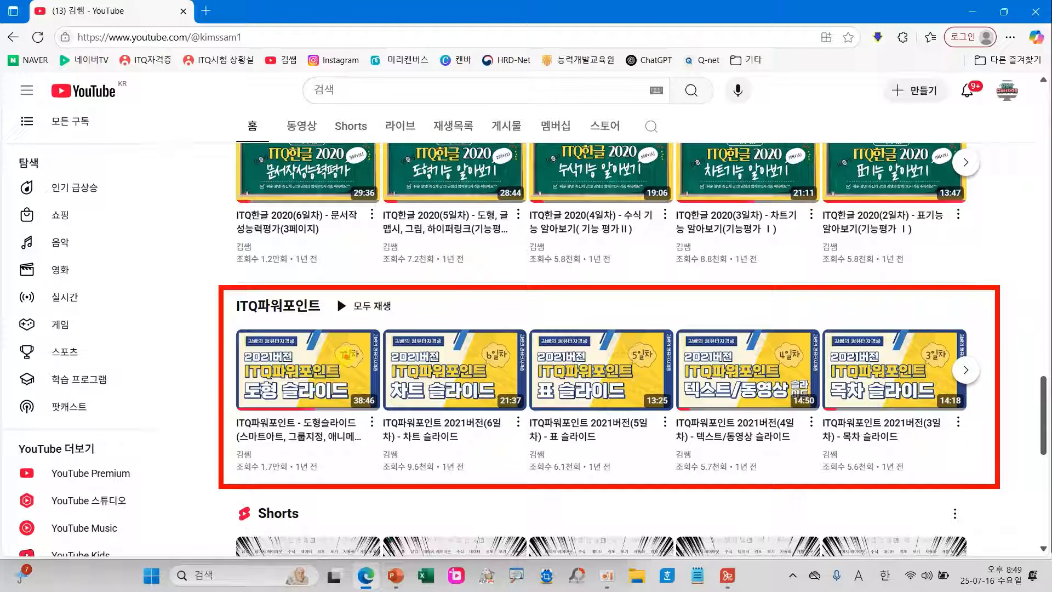
pyautogui.click(1029, 25)
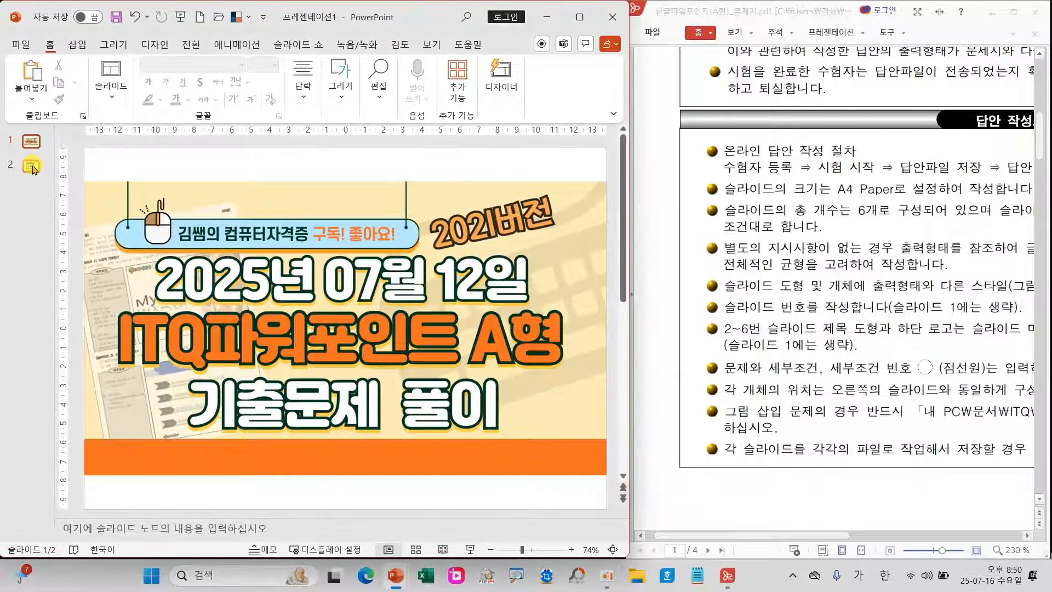
# Open slide 2 with the PowerPoint basics and turn on the gridlines
pyautogui.click(33, 169)
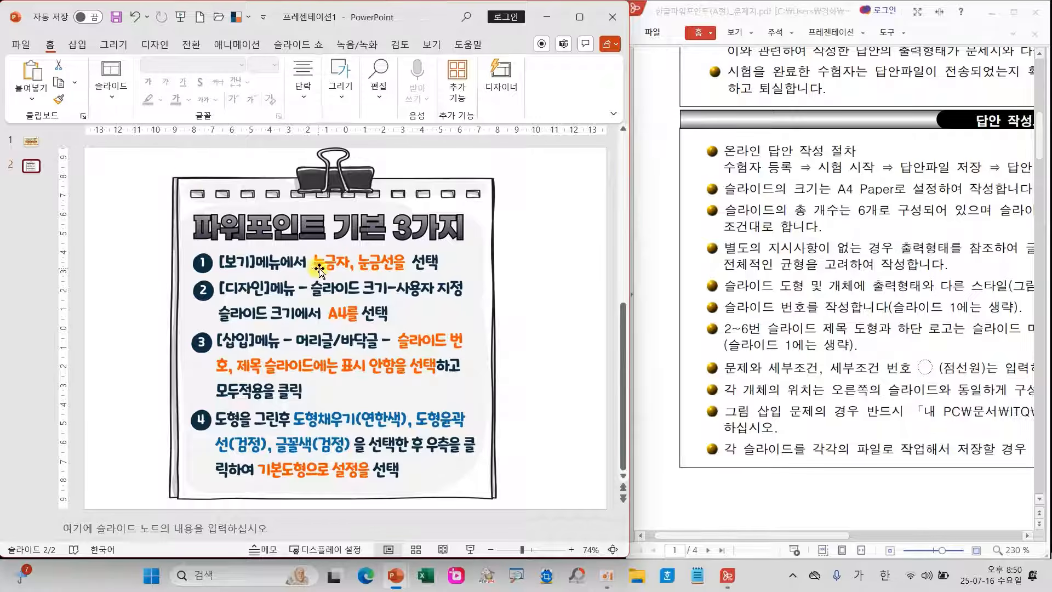
pyautogui.moveTo(289, 244); pyautogui.dragTo(423, 277)
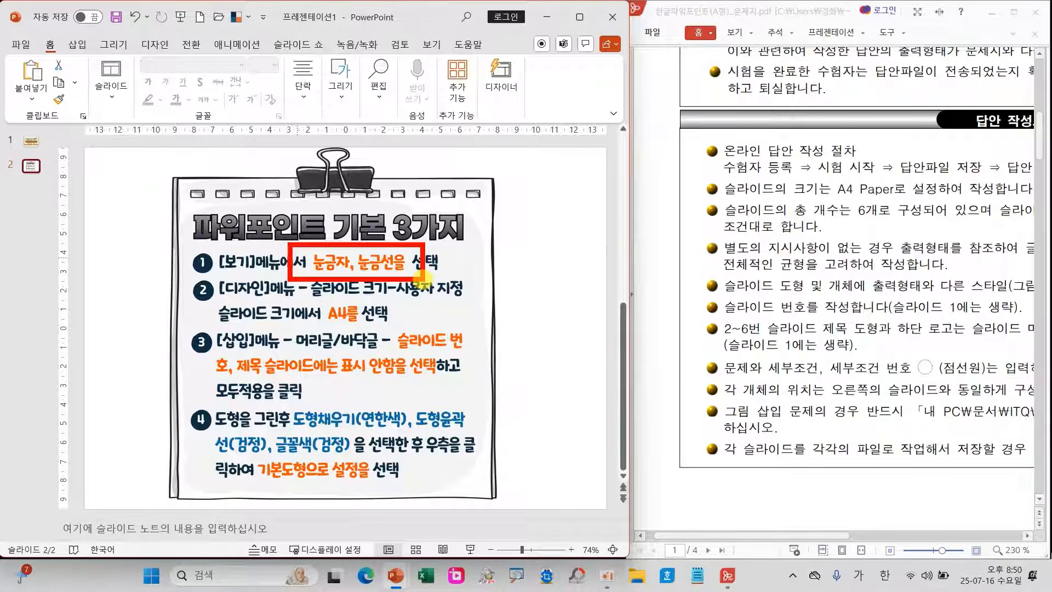
pyautogui.press('Escape')
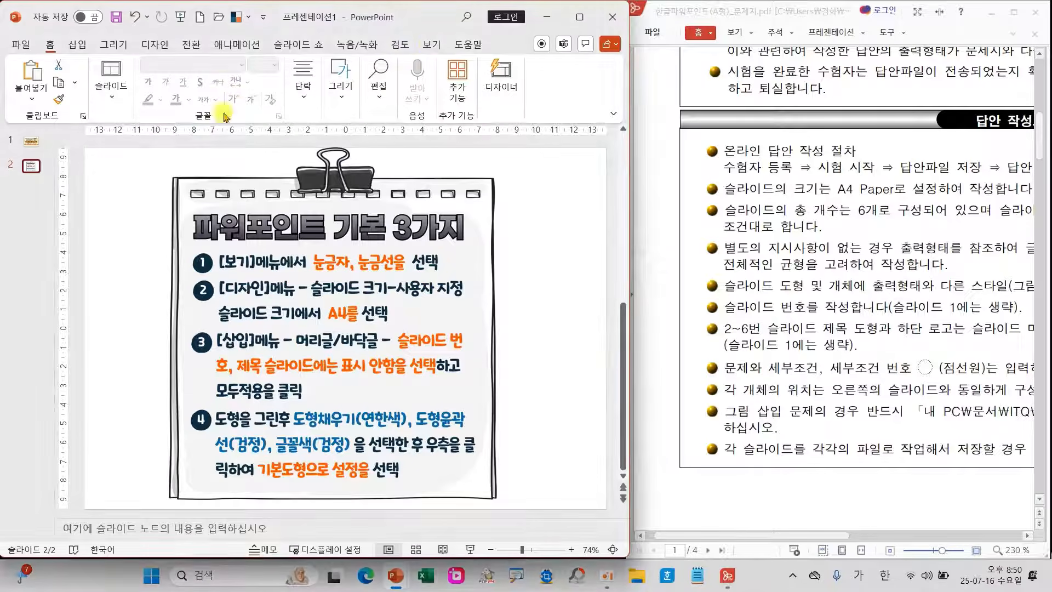
pyautogui.click(432, 44)
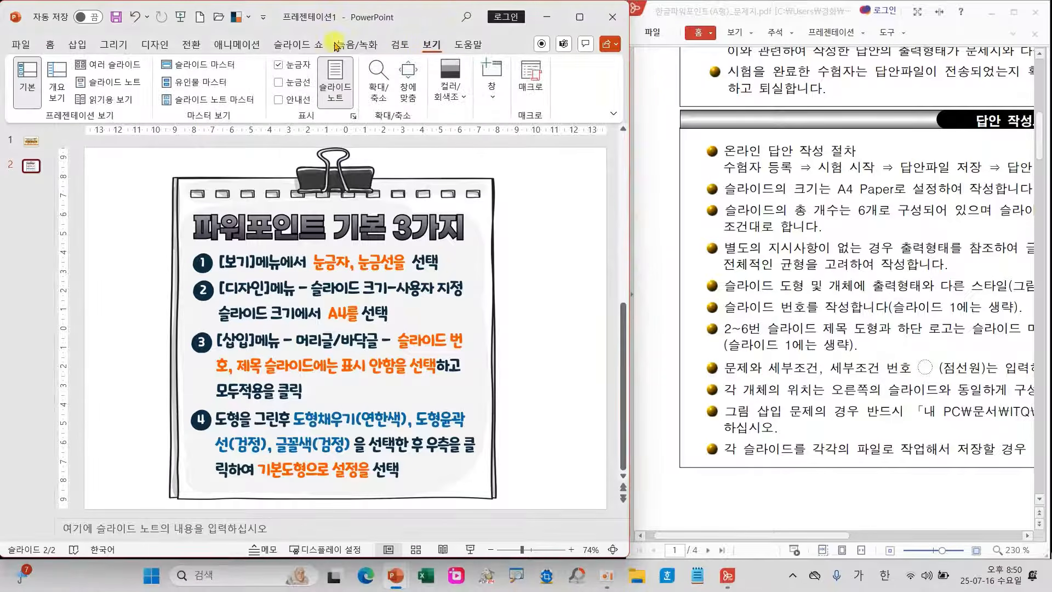
pyautogui.click(296, 85)
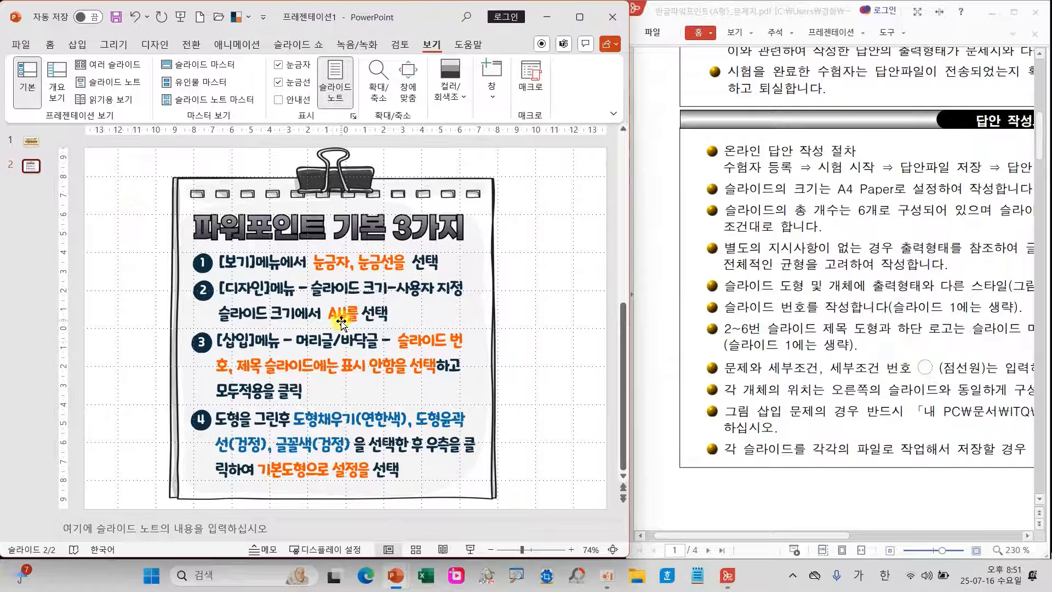
# Set the presentation's custom slide size to A4 용지(210x297mm) and apply it
pyautogui.moveTo(358, 301)
pyautogui.mouseDown()
pyautogui.moveTo(310, 312)
pyautogui.moveTo(350, 332)
pyautogui.moveTo(365, 304)
pyautogui.moveTo(358, 299)
pyautogui.mouseUp()
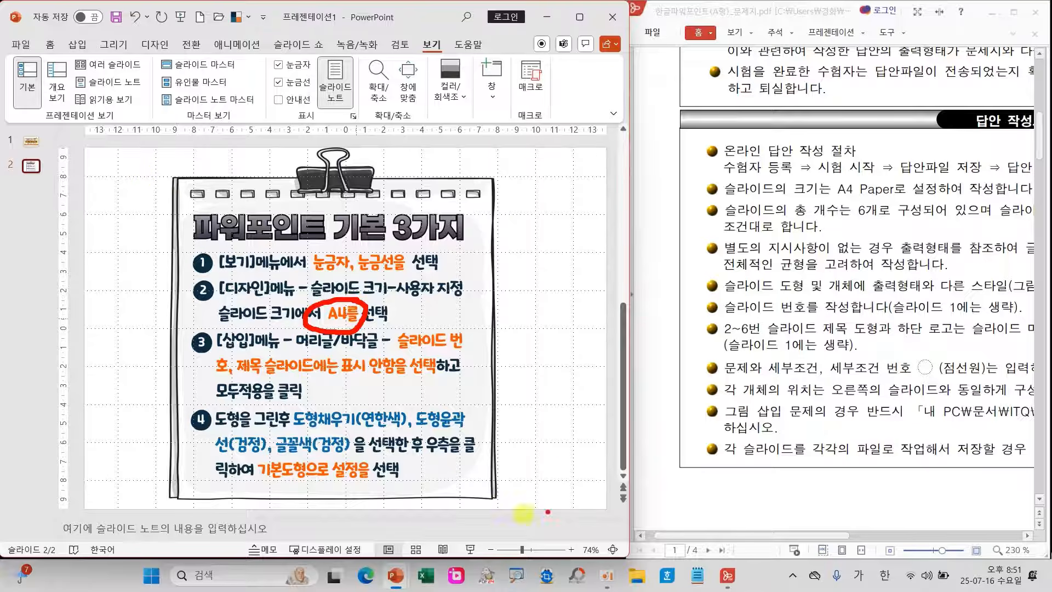
pyautogui.press('Escape')
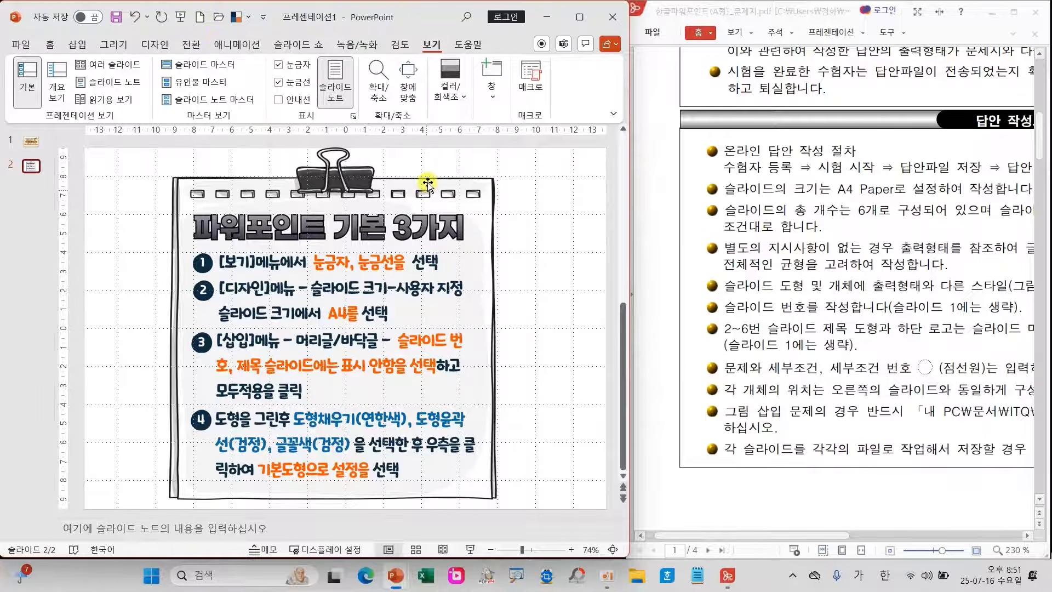
pyautogui.click(161, 48)
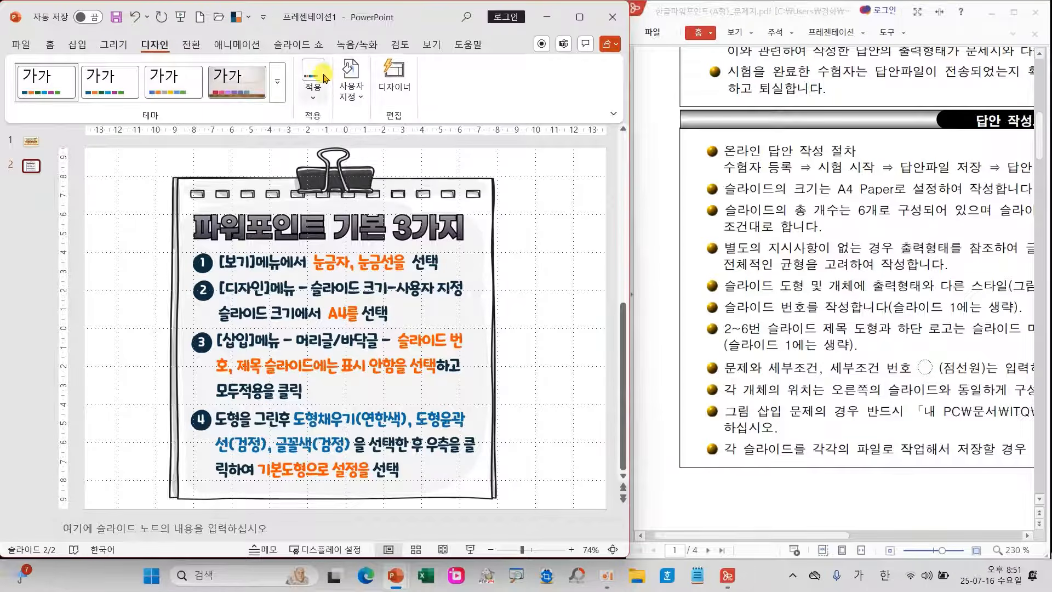
pyautogui.click(346, 93)
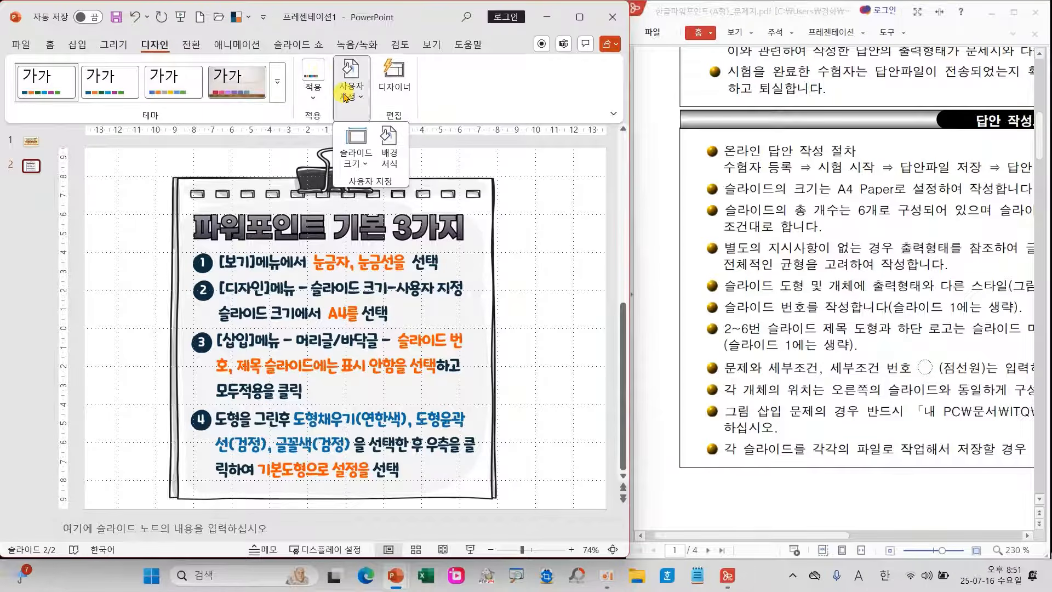
pyautogui.click(350, 150)
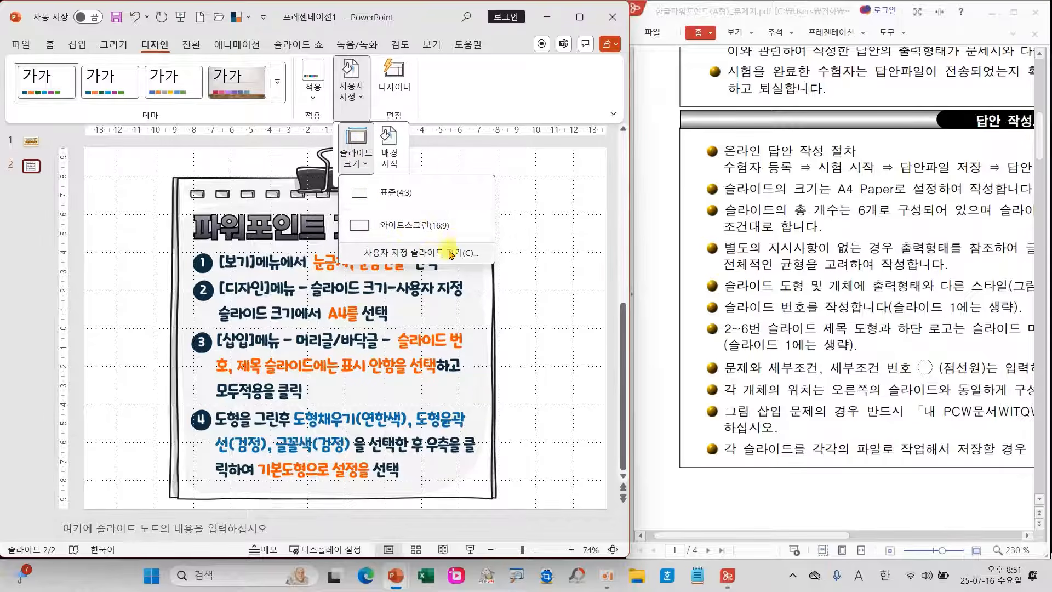
pyautogui.click(433, 256)
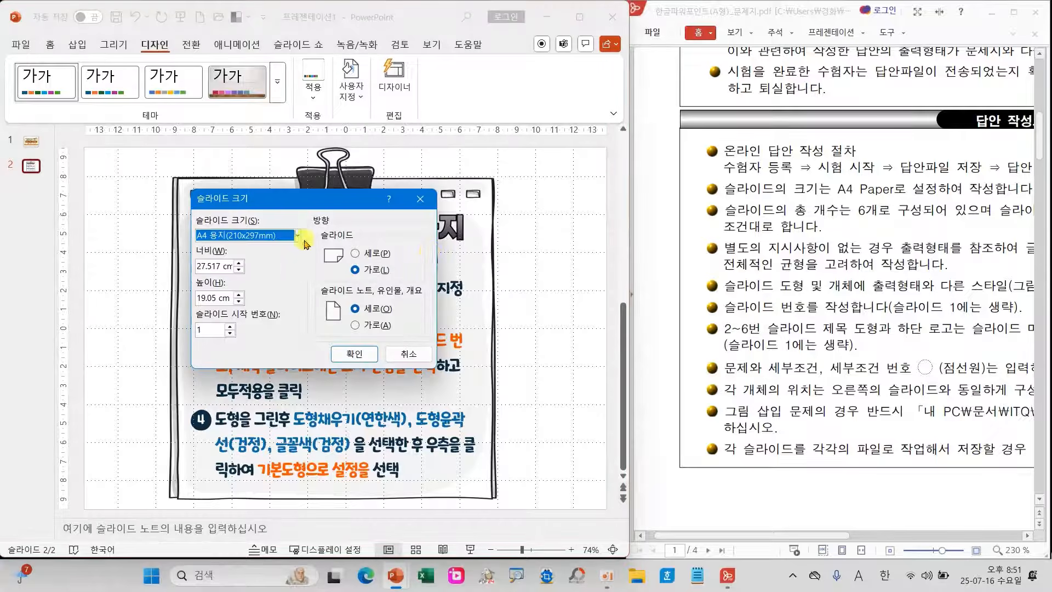
pyautogui.click(269, 239)
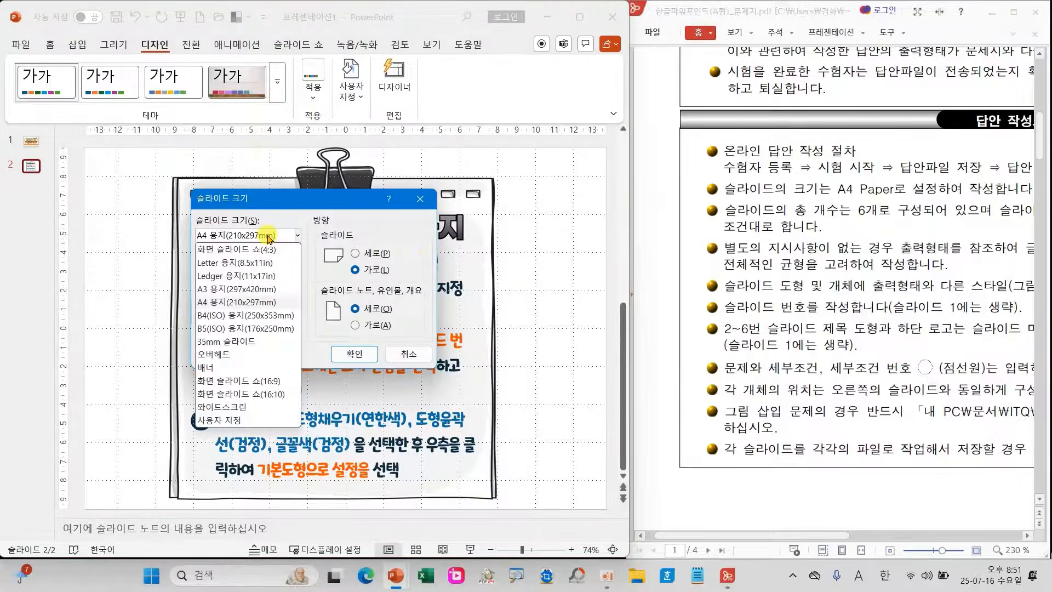
pyautogui.click(239, 303)
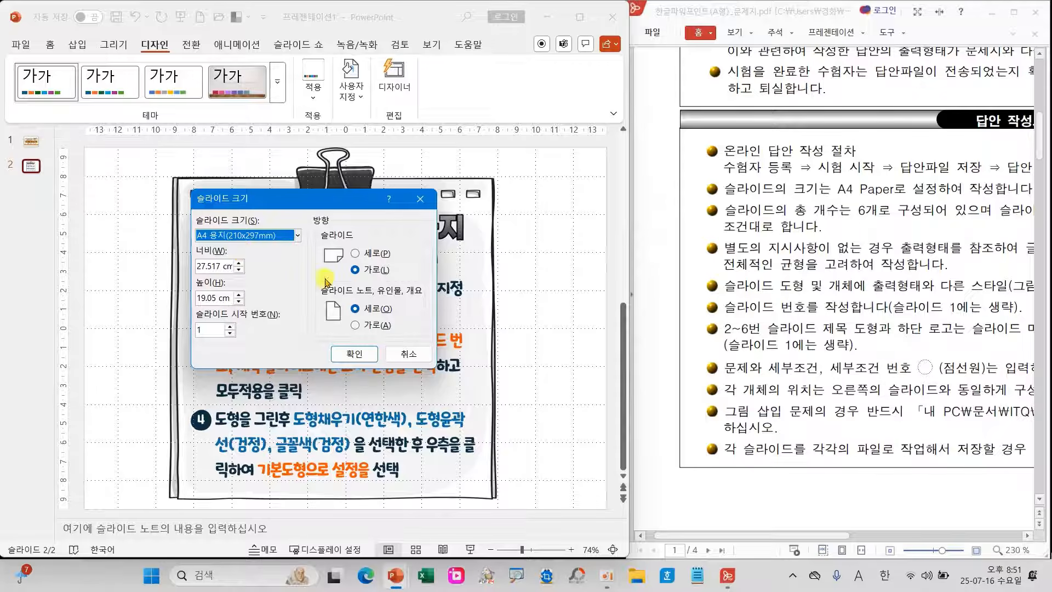
pyautogui.click(345, 356)
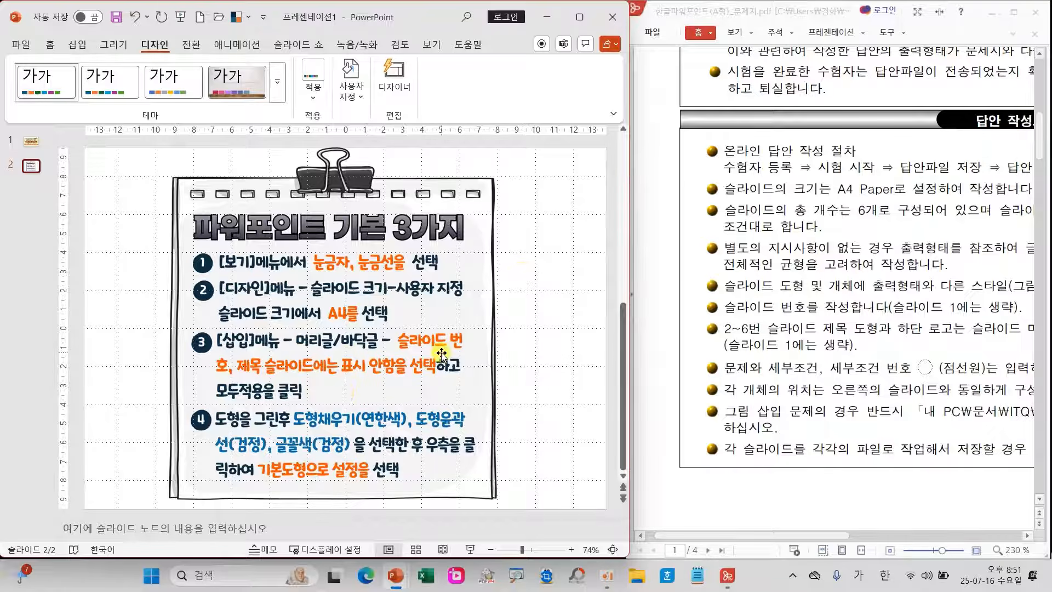
pyautogui.moveTo(394, 346); pyautogui.dragTo(475, 353)
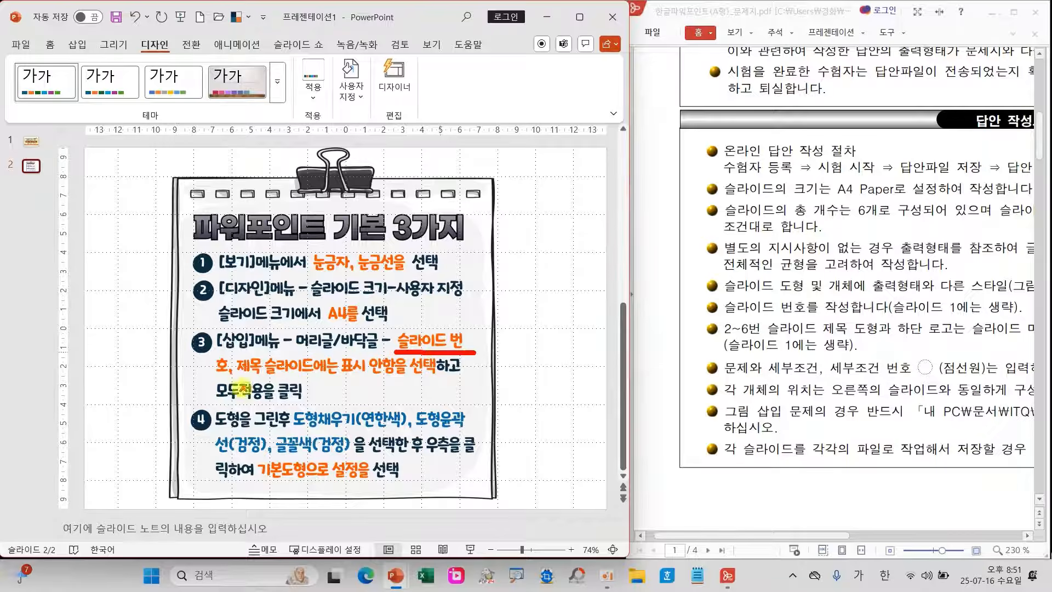
pyautogui.moveTo(204, 378); pyautogui.dragTo(230, 376)
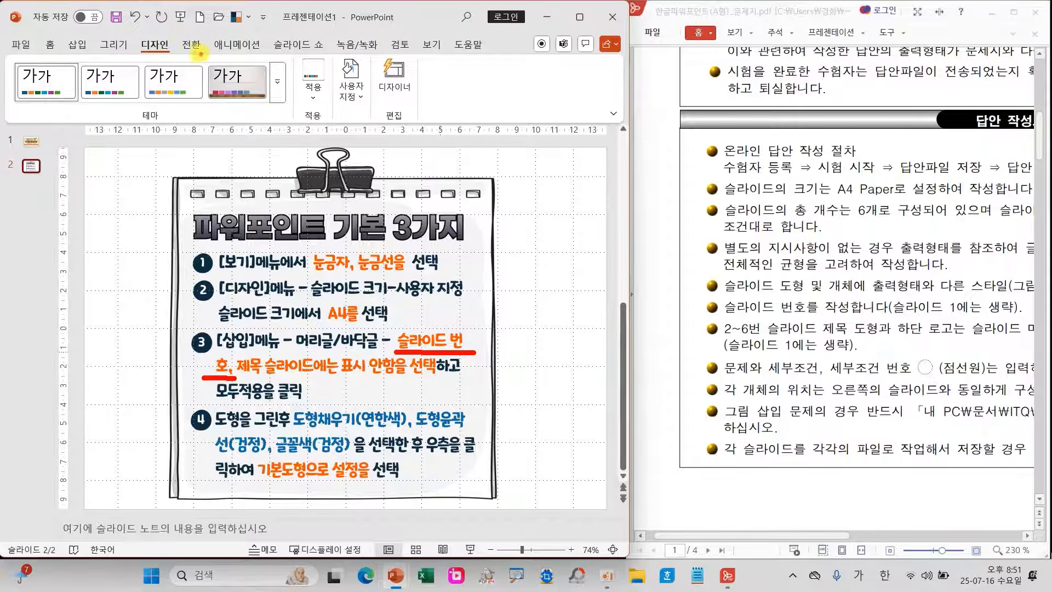
pyautogui.moveTo(82, 52)
pyautogui.mouseDown()
pyautogui.moveTo(55, 44)
pyautogui.moveTo(88, 49)
pyautogui.mouseUp()
pyautogui.press('Escape')
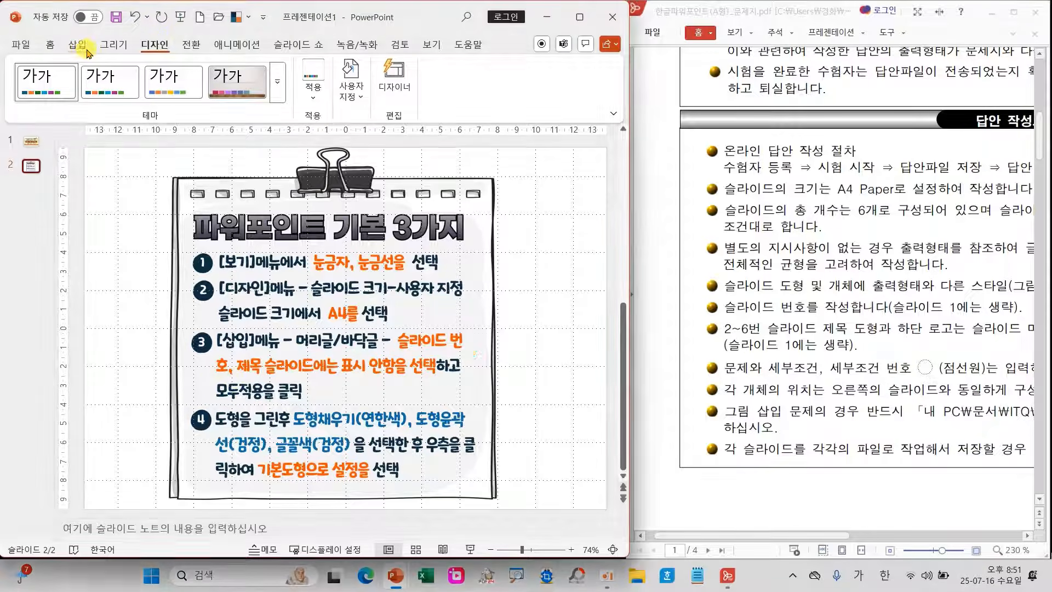
# Turn on slide numbers for all slides with the option not to show them on the title slide, as the exam sheet requires
pyautogui.click(80, 48)
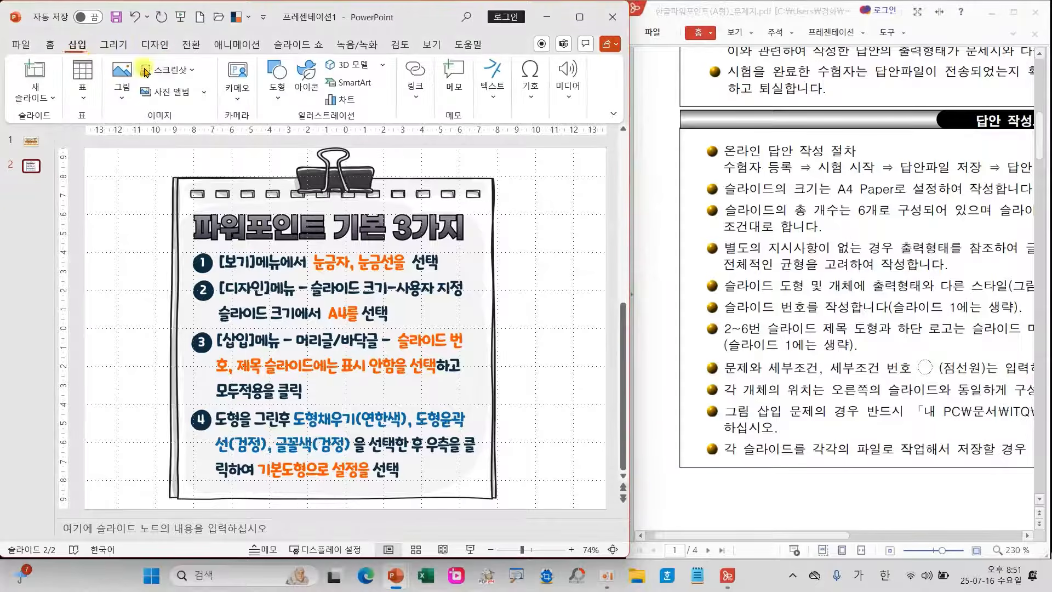
pyautogui.click(494, 107)
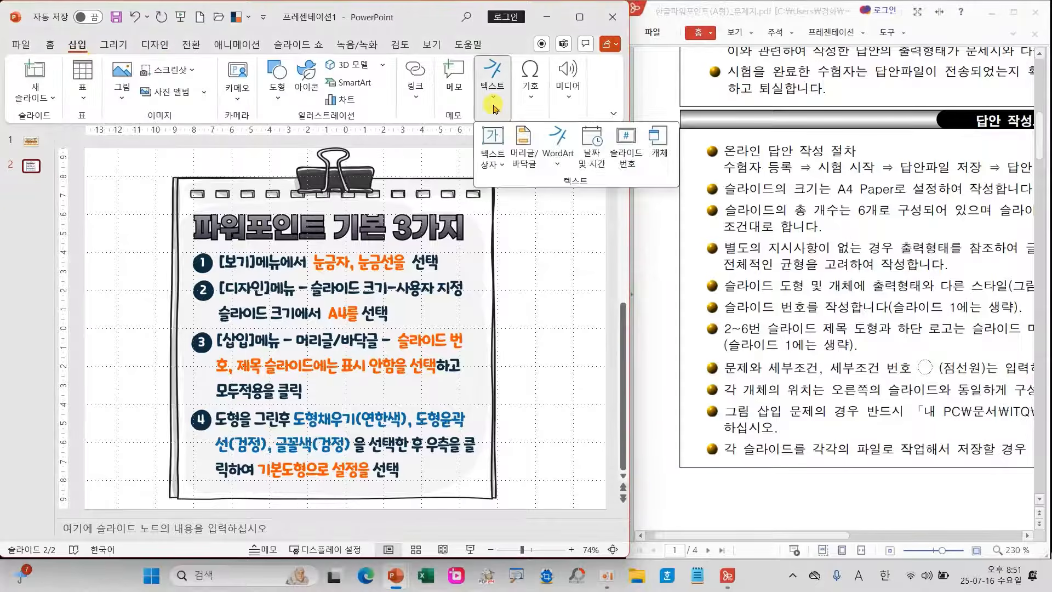
pyautogui.click(525, 152)
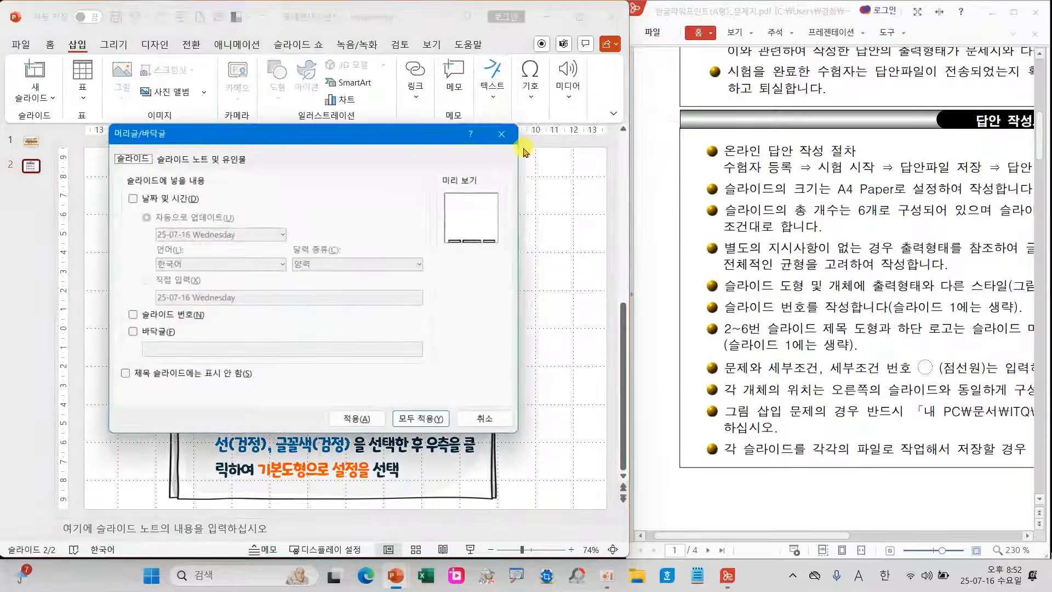
pyautogui.click(138, 317)
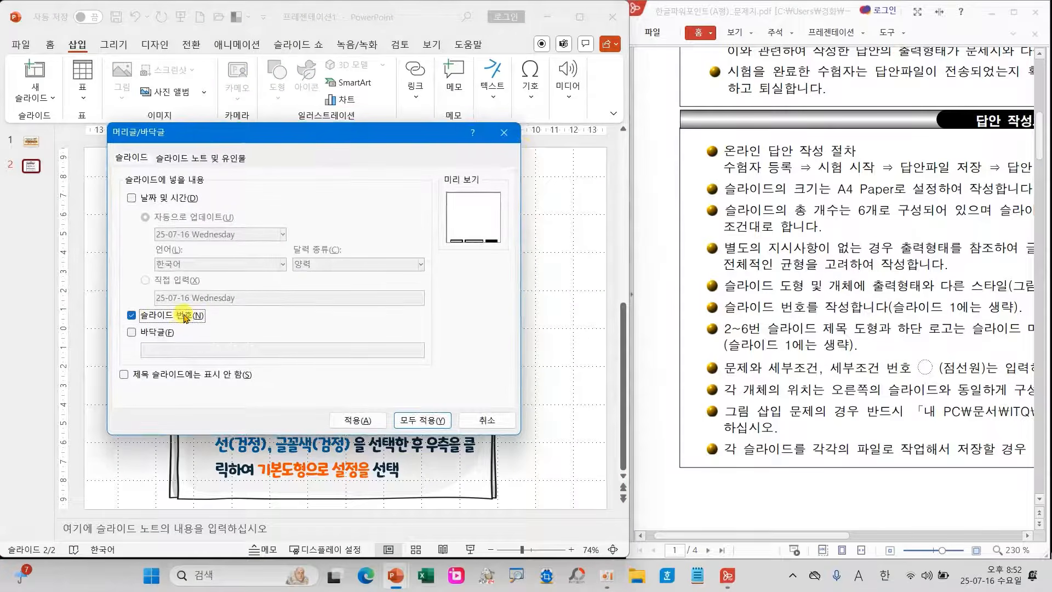
pyautogui.click(215, 378)
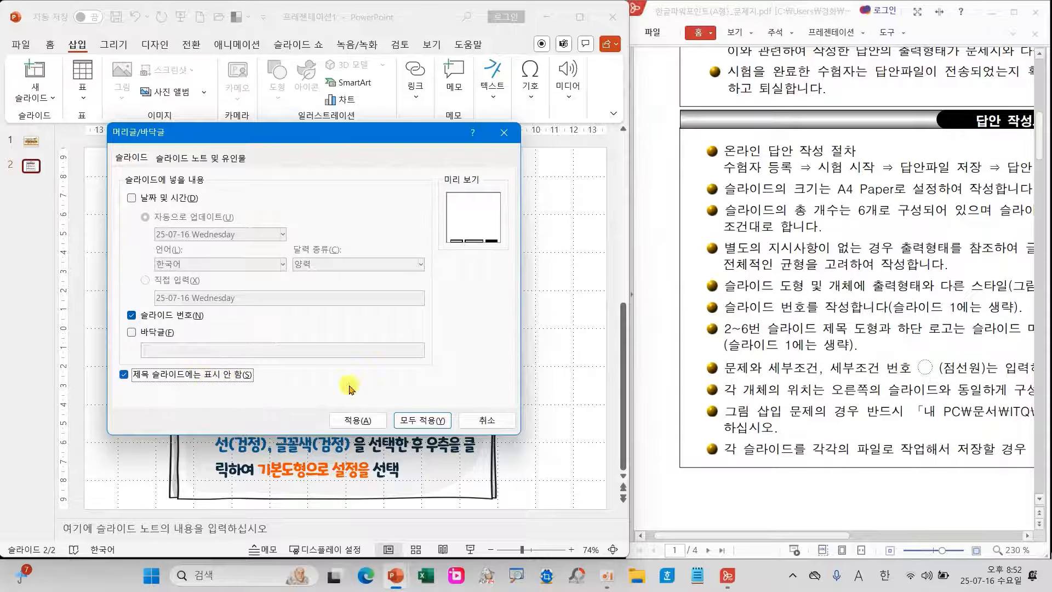
pyautogui.moveTo(811, 540); pyautogui.dragTo(838, 536)
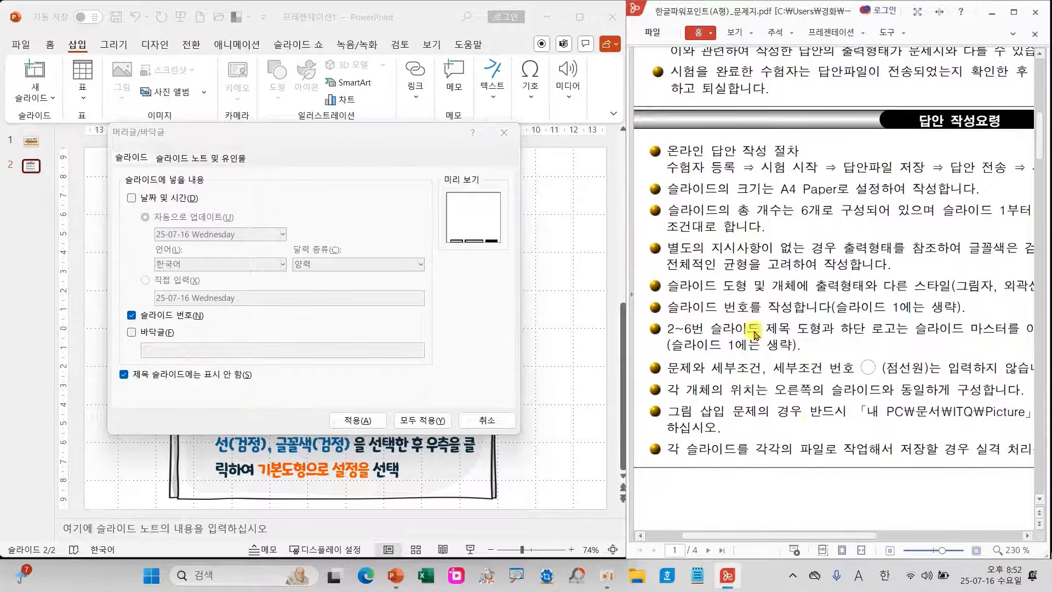
pyautogui.moveTo(649, 297)
pyautogui.mouseDown()
pyautogui.moveTo(816, 316)
pyautogui.moveTo(963, 312)
pyautogui.mouseUp()
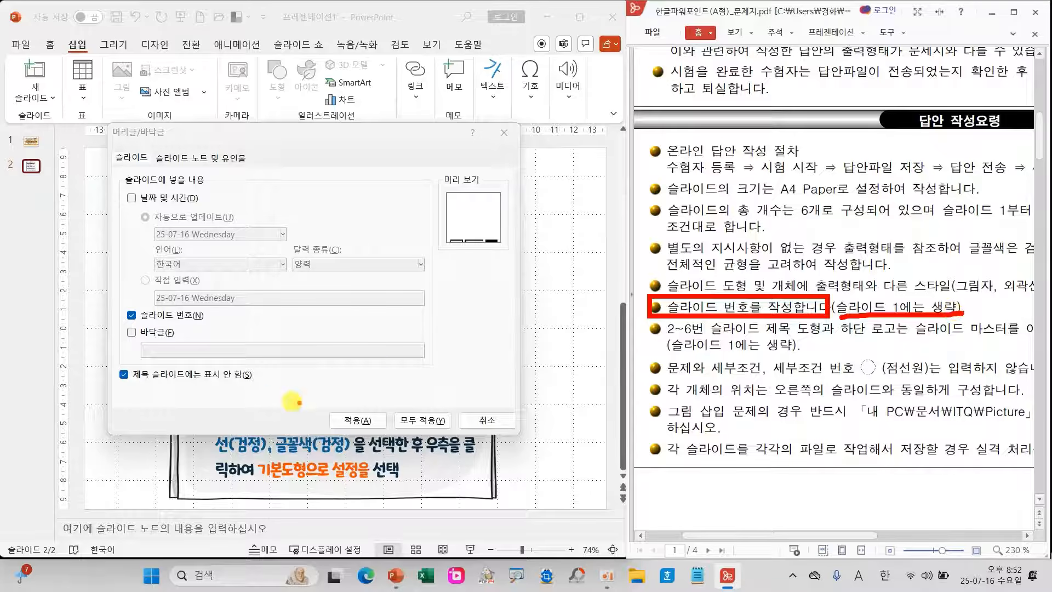
pyautogui.moveTo(271, 390)
pyautogui.mouseDown()
pyautogui.moveTo(140, 395)
pyautogui.moveTo(105, 367)
pyautogui.moveTo(270, 354)
pyautogui.moveTo(262, 387)
pyautogui.mouseUp()
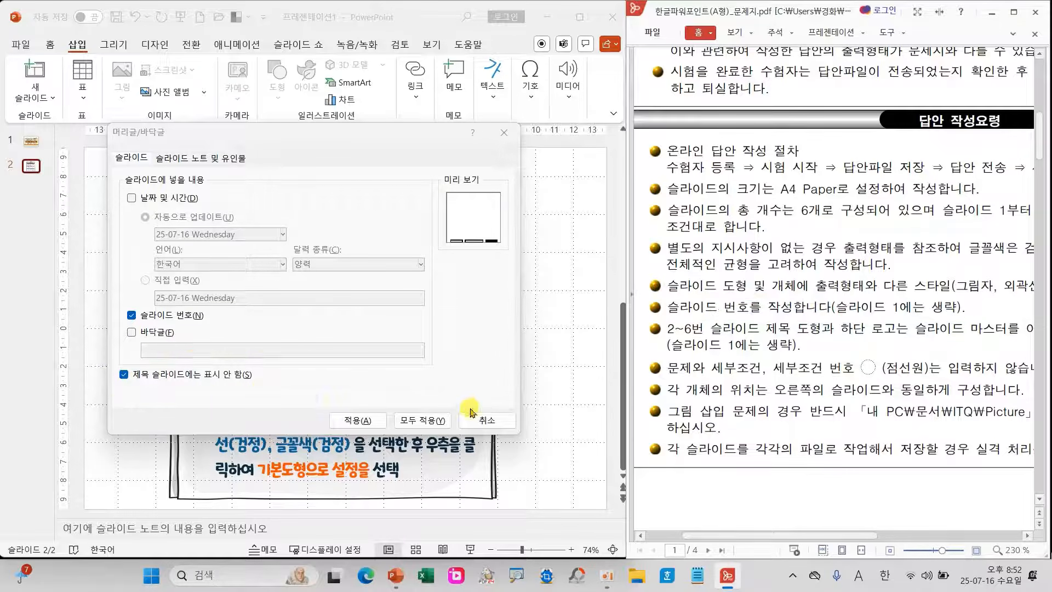
pyautogui.click(431, 420)
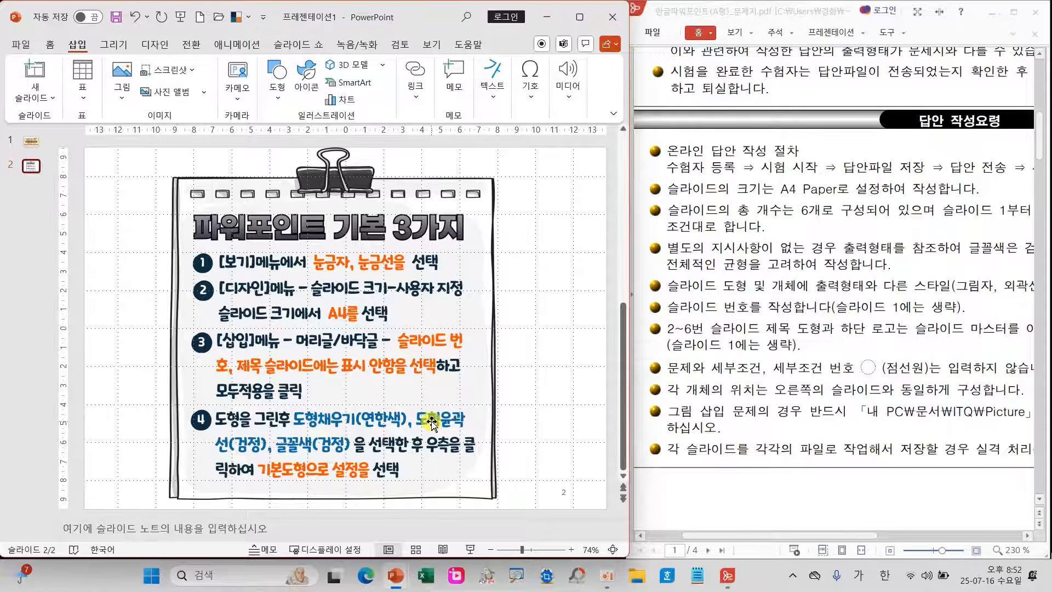
# Delete slide 2 together with its guide picture, and remove the picture covering the title slide
pyautogui.click(321, 313)
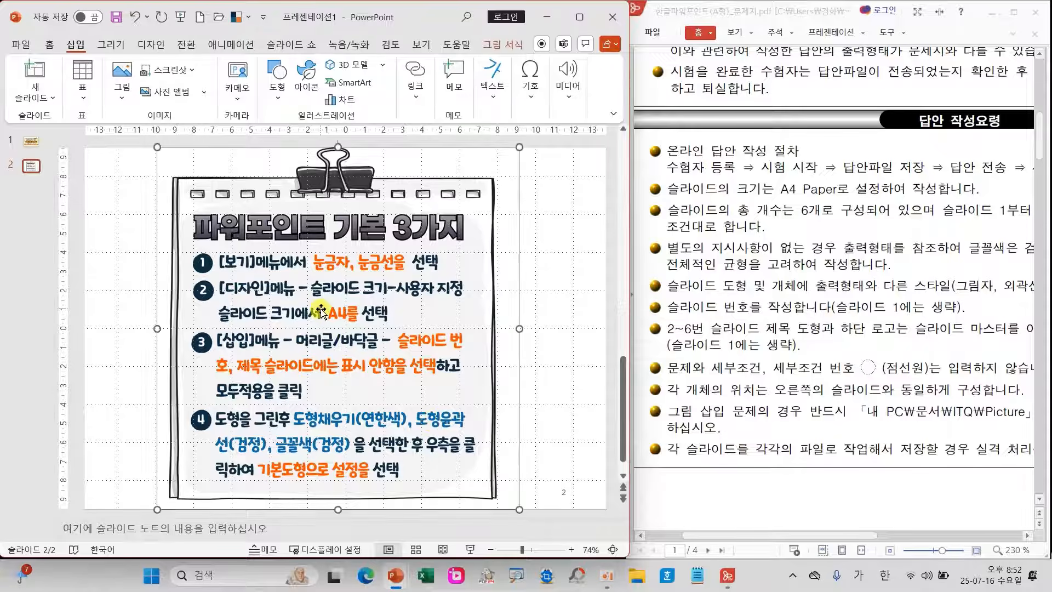
pyautogui.press('Delete')
pyautogui.rightClick(30, 166)
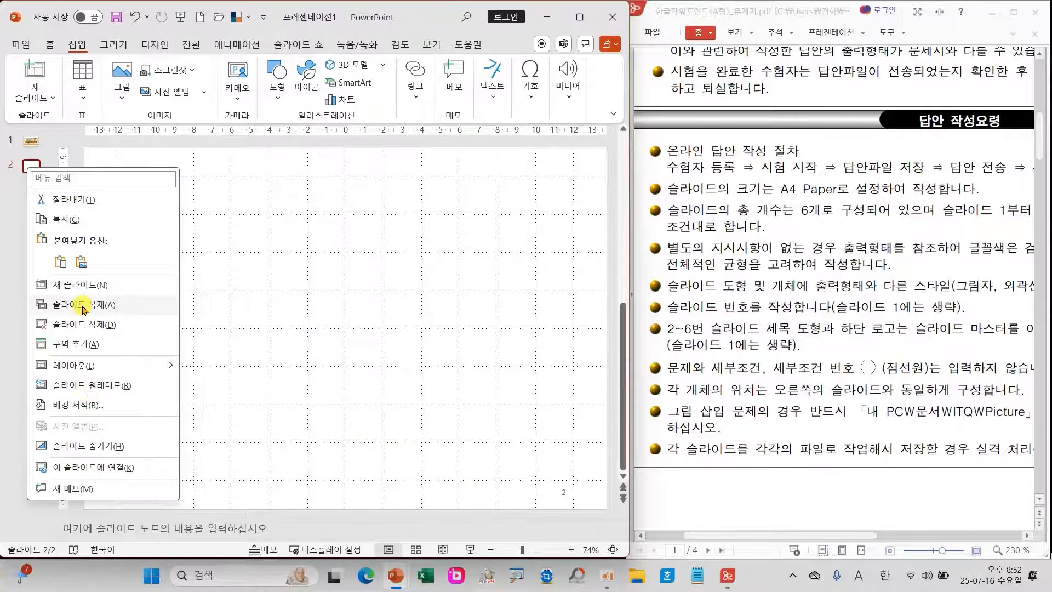
pyautogui.click(82, 324)
pyautogui.click(296, 276)
pyautogui.press('Delete')
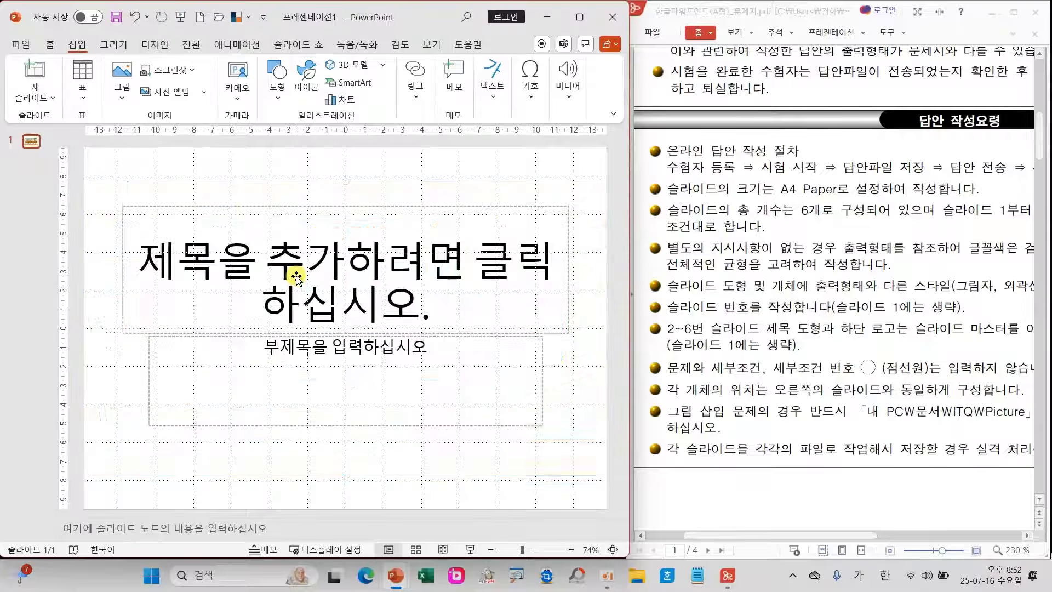
# Draw a rectangle over the upper part of the title placeholder
pyautogui.click(280, 108)
pyautogui.click(277, 239)
pyautogui.moveTo(229, 180); pyautogui.dragTo(388, 290)
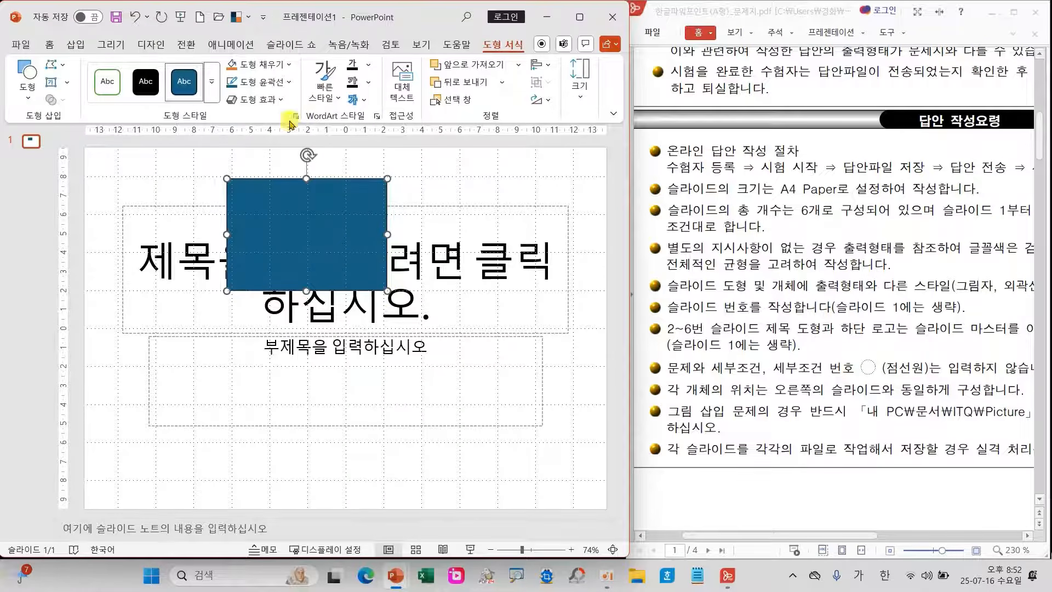
# Change the theme colours to Office 2013 - 2022 and move the rectangle nearer the slide's upper-left area
pyautogui.click(252, 21)
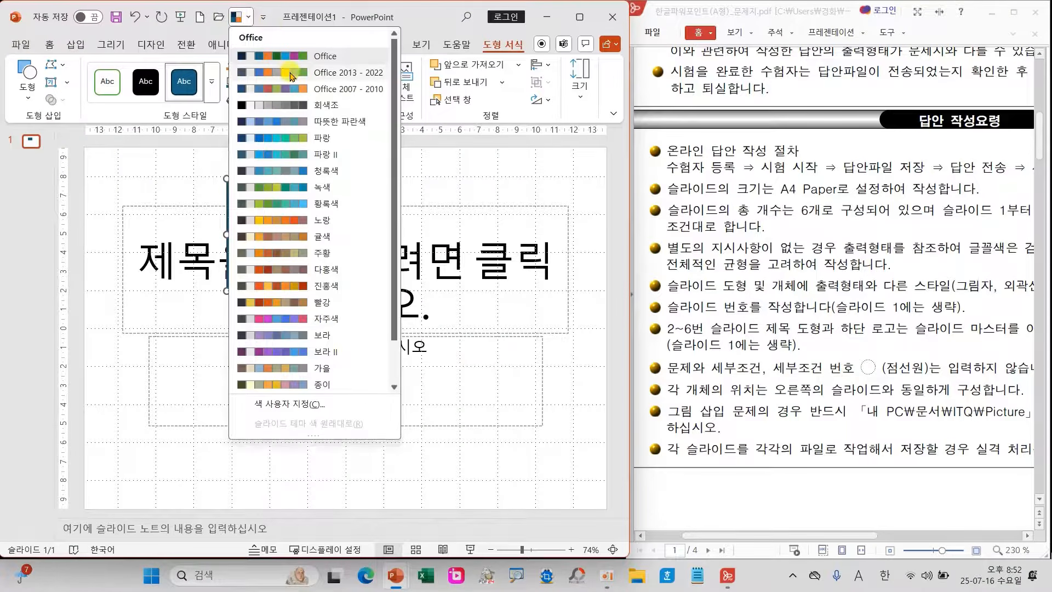
pyautogui.click(291, 73)
pyautogui.moveTo(319, 232); pyautogui.dragTo(239, 249)
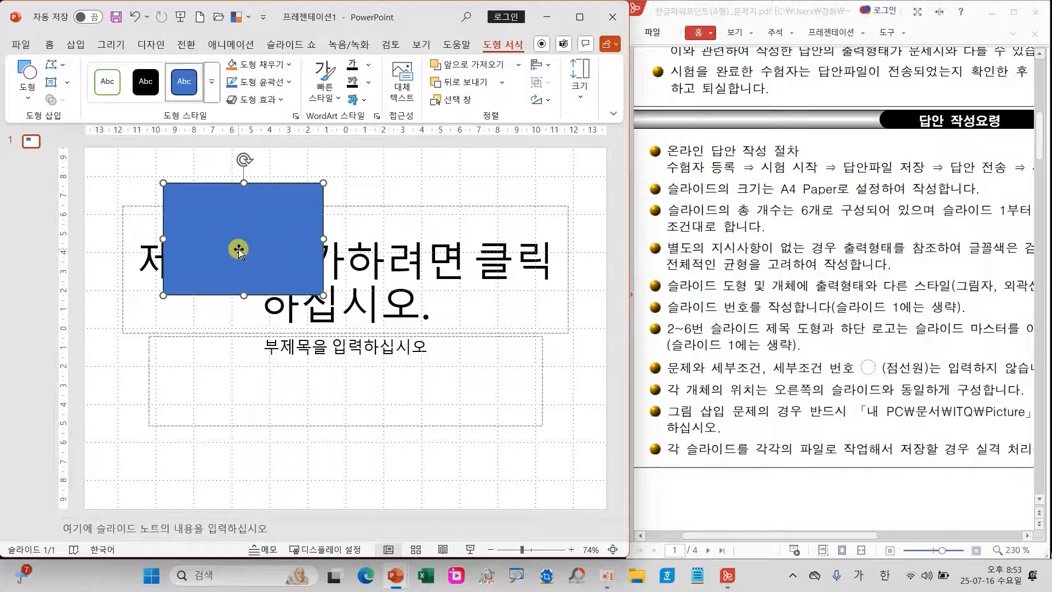
# Look through the exam sheet down to slide 6 (도형 슬라이드) and examine the colours and shapes of its sample slides
pyautogui.scroll(-15, 749, 291)
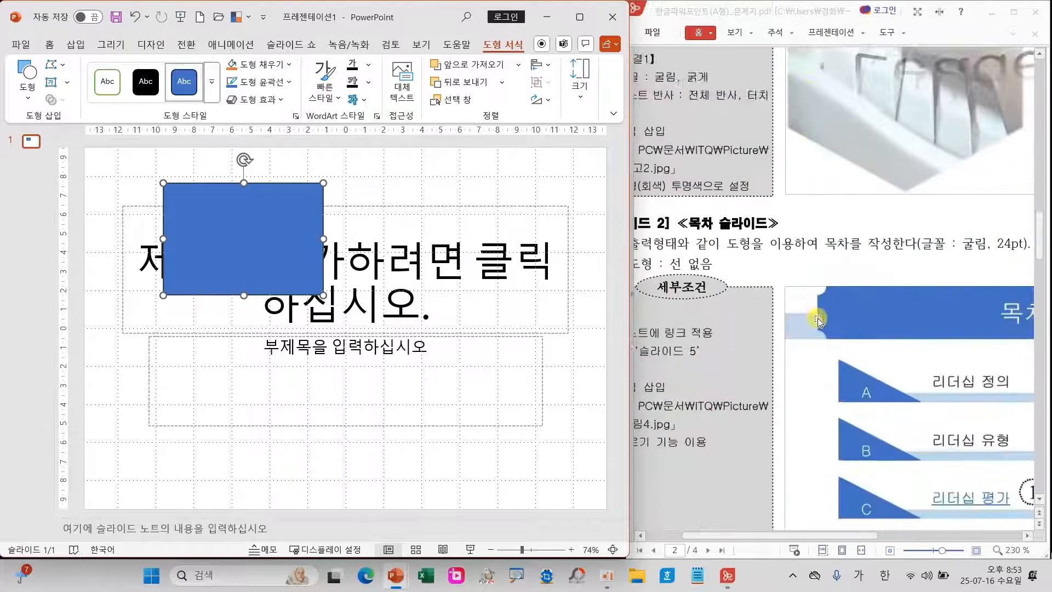
pyautogui.scroll(-20, 817, 317)
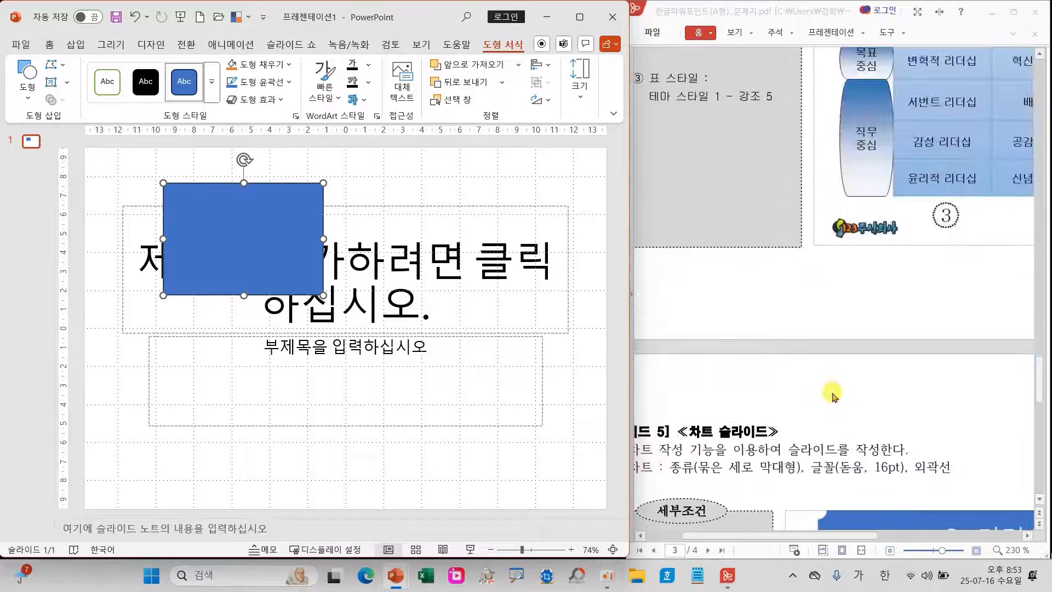
pyautogui.scroll(-15, 832, 395)
pyautogui.scroll(1, 855, 369)
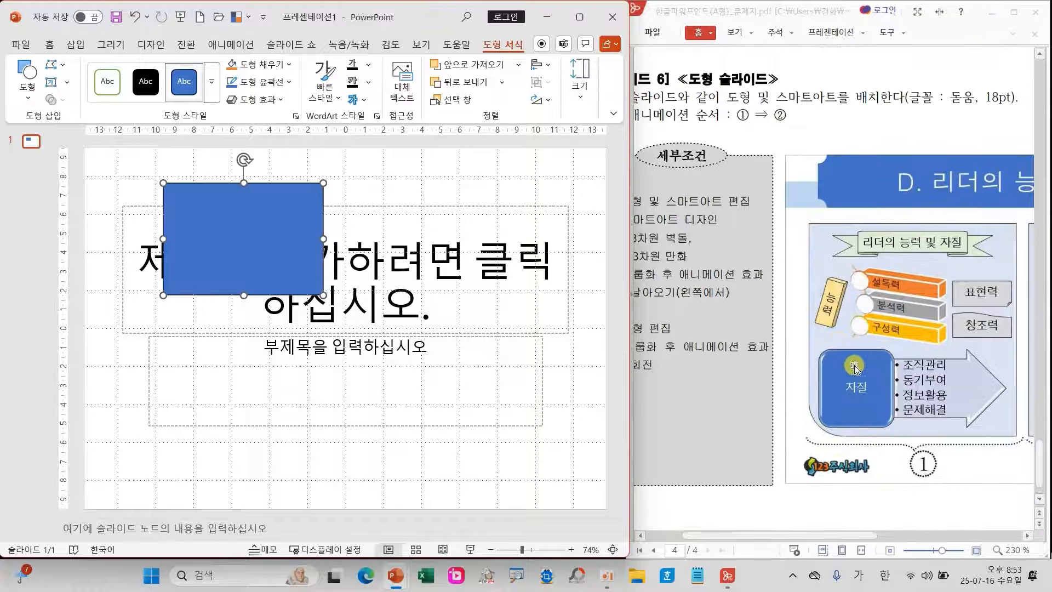
pyautogui.moveTo(840, 535); pyautogui.dragTo(904, 537)
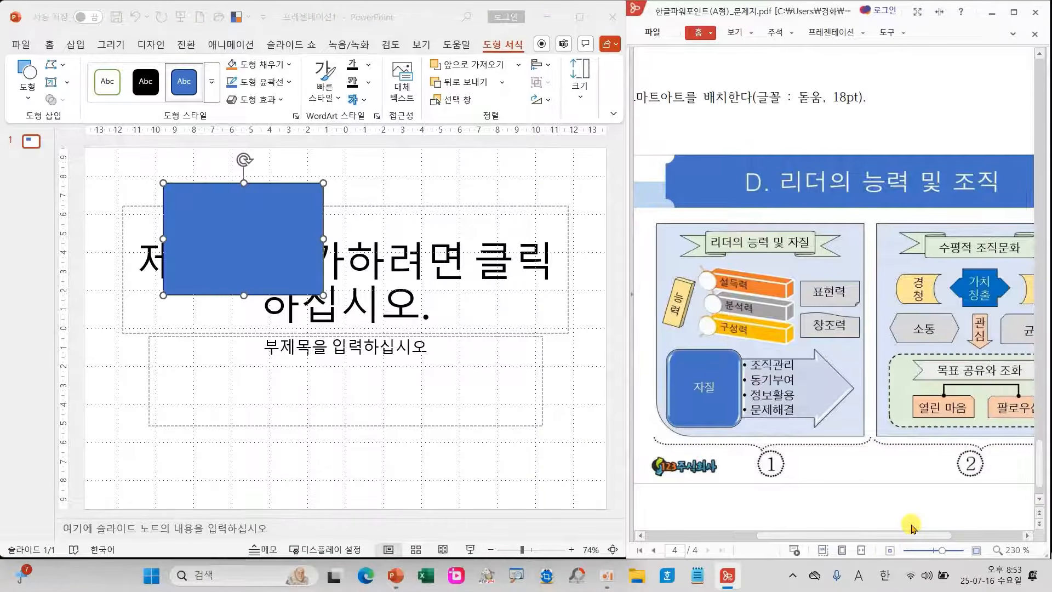
pyautogui.moveTo(911, 534); pyautogui.dragTo(722, 535)
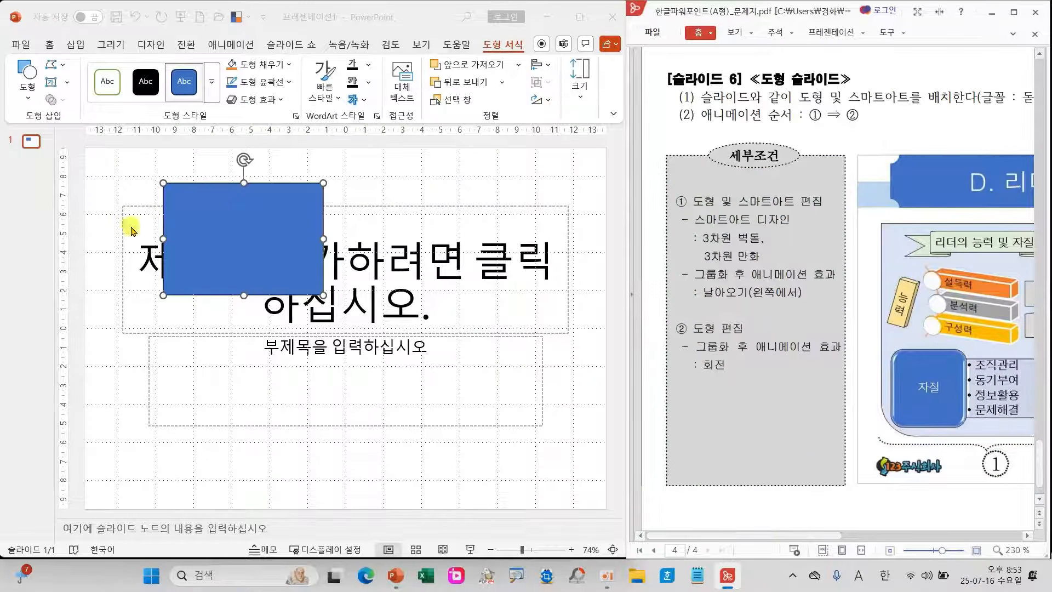
# Give the rectangle a very light blue theme fill and a black outline
pyautogui.click(290, 66)
pyautogui.click(290, 66)
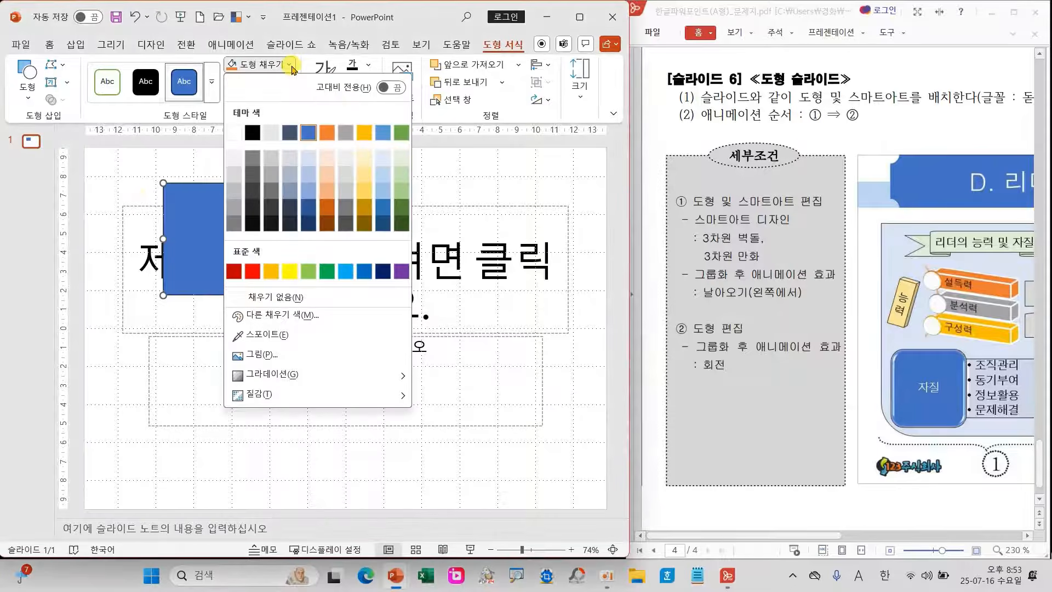
pyautogui.click(385, 158)
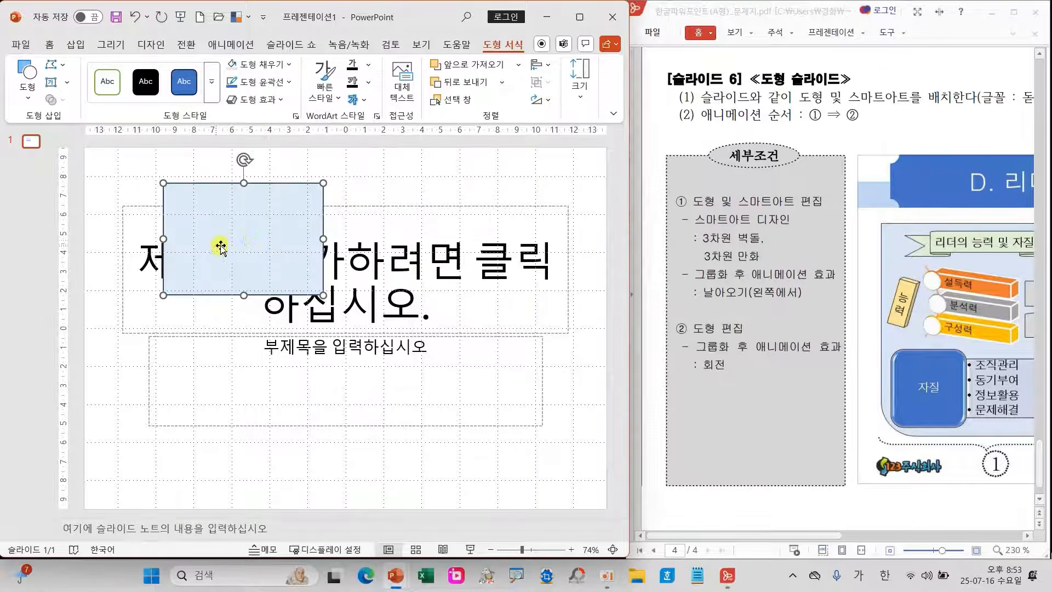
pyautogui.click(288, 82)
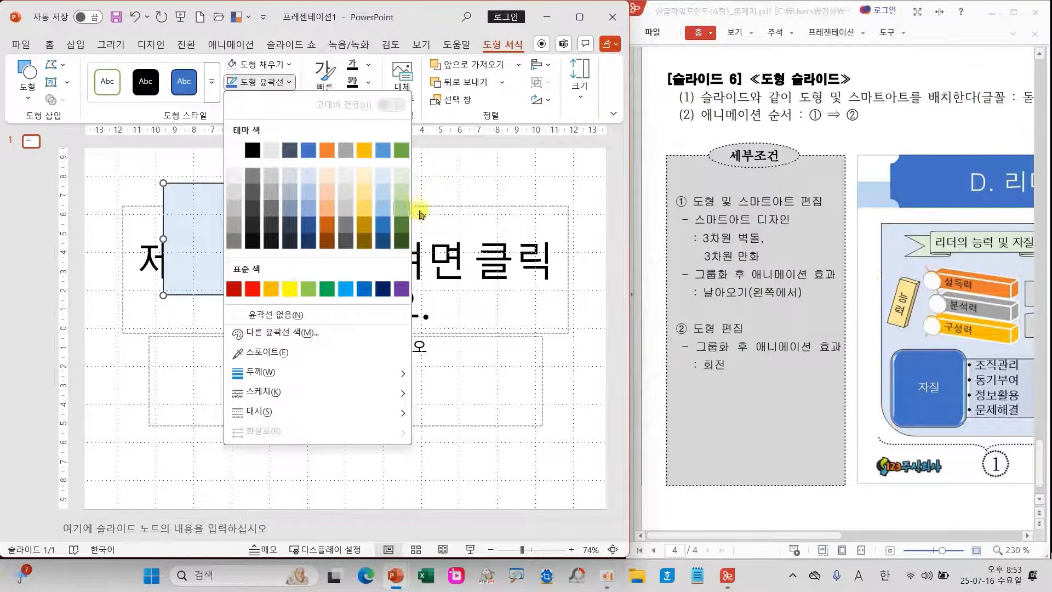
pyautogui.click(253, 152)
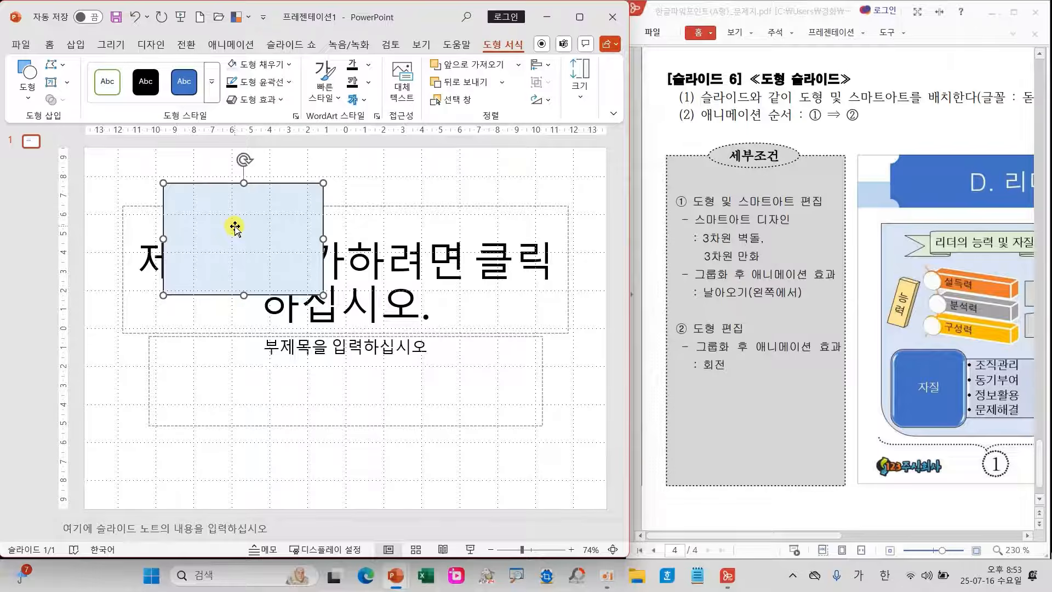
# Try out text entry in the rectangle and set its font colour to black
pyautogui.write('ㅁㄴㅇㄹ')
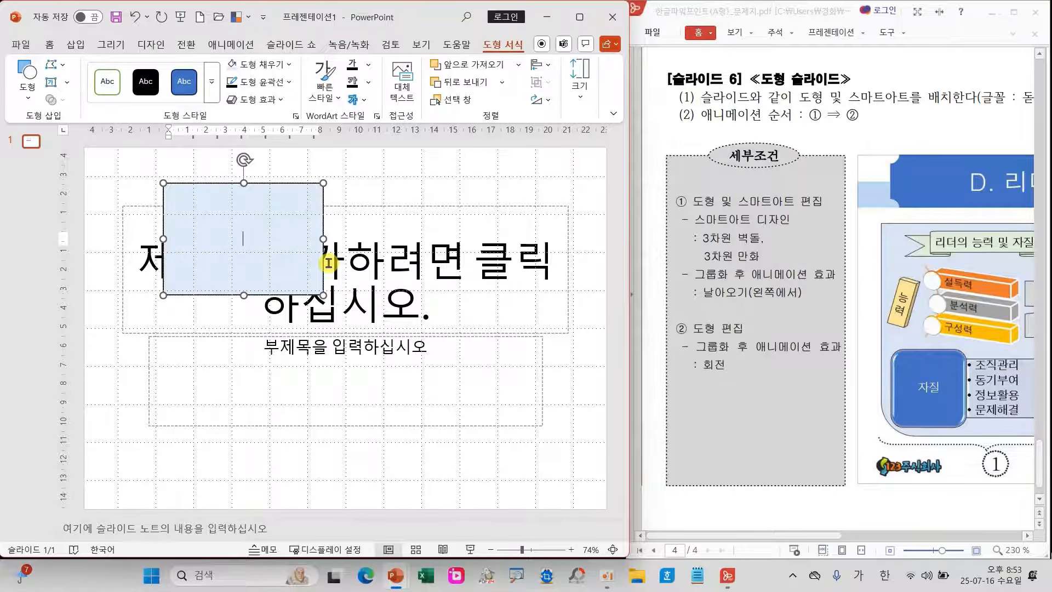
pyautogui.press('Escape')
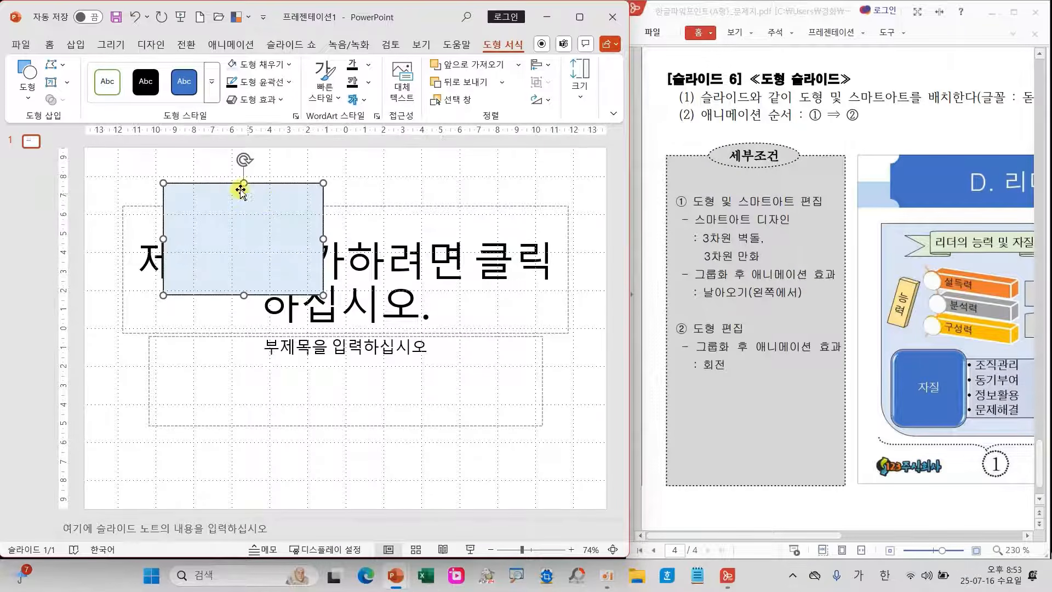
pyautogui.click(49, 44)
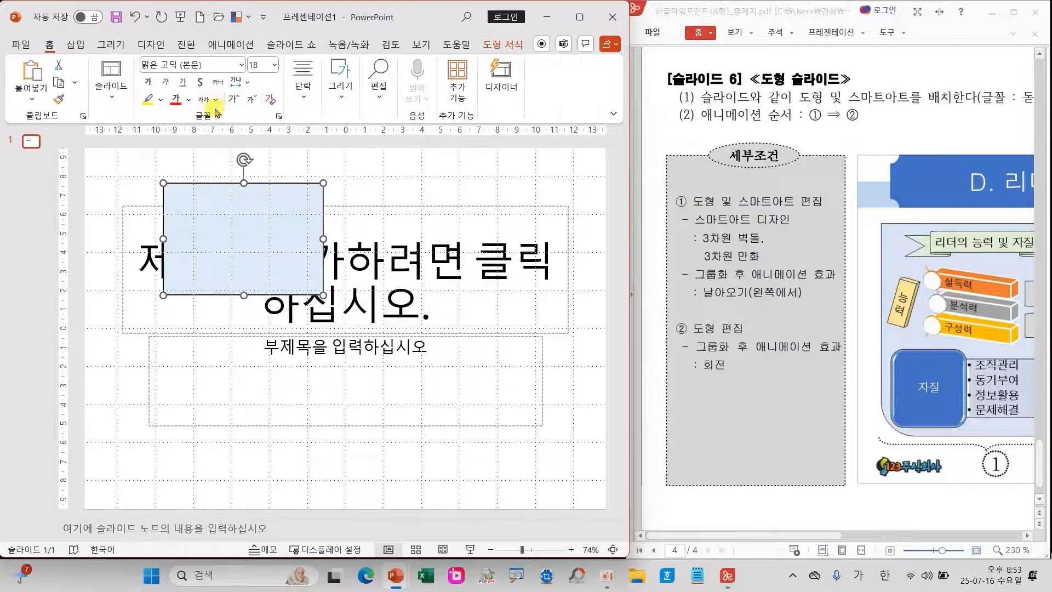
pyautogui.click(189, 100)
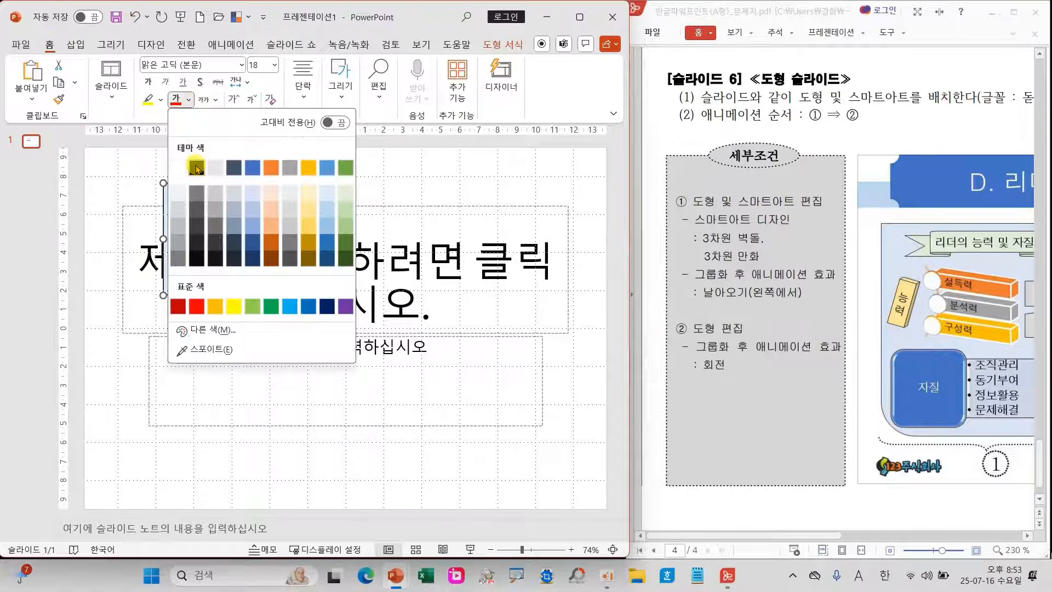
pyautogui.click(196, 168)
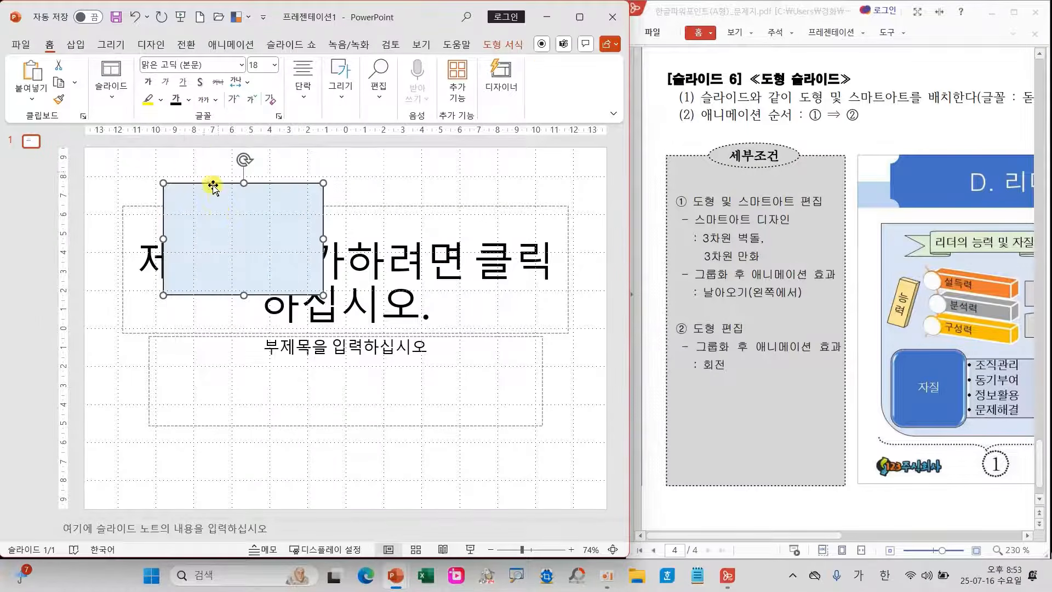
# Set the formatted rectangle as the default shape (기본 도형으로 설정)
pyautogui.rightClick(235, 233)
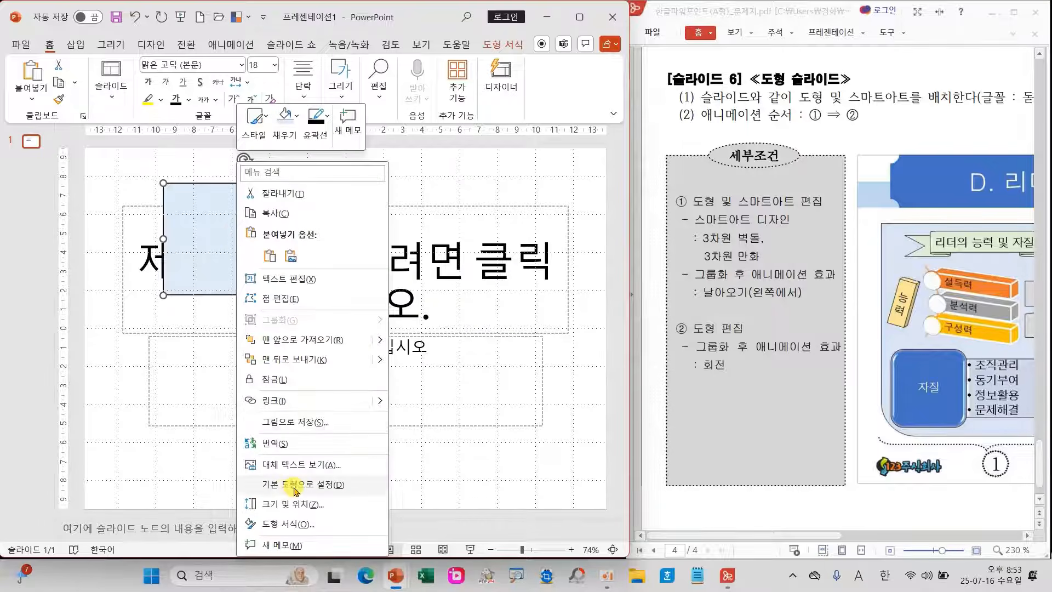
pyautogui.moveTo(247, 475); pyautogui.dragTo(363, 496)
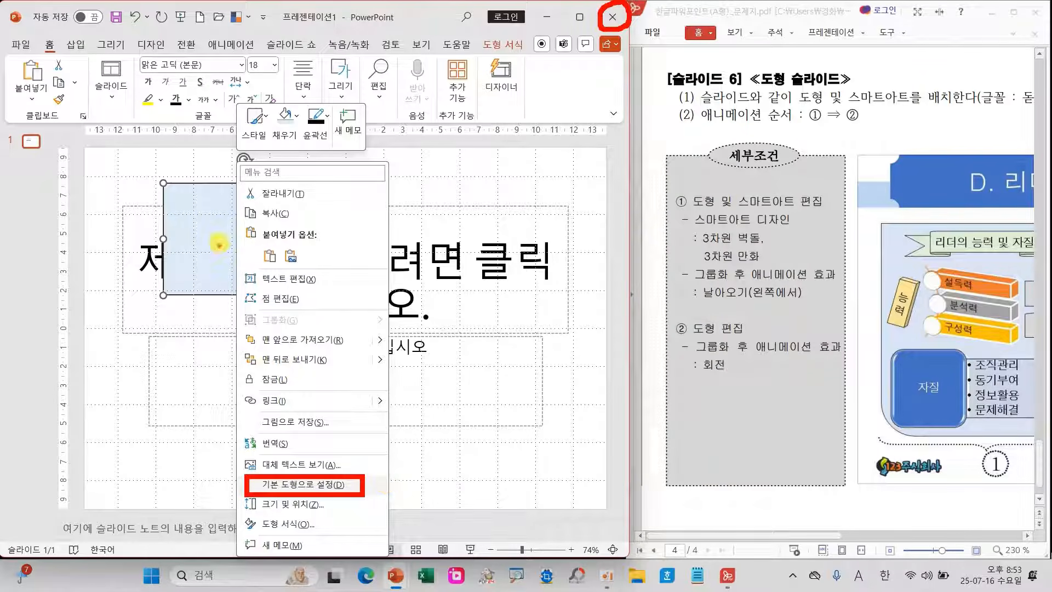
pyautogui.press('Escape')
pyautogui.rightClick(221, 239)
pyautogui.click(307, 485)
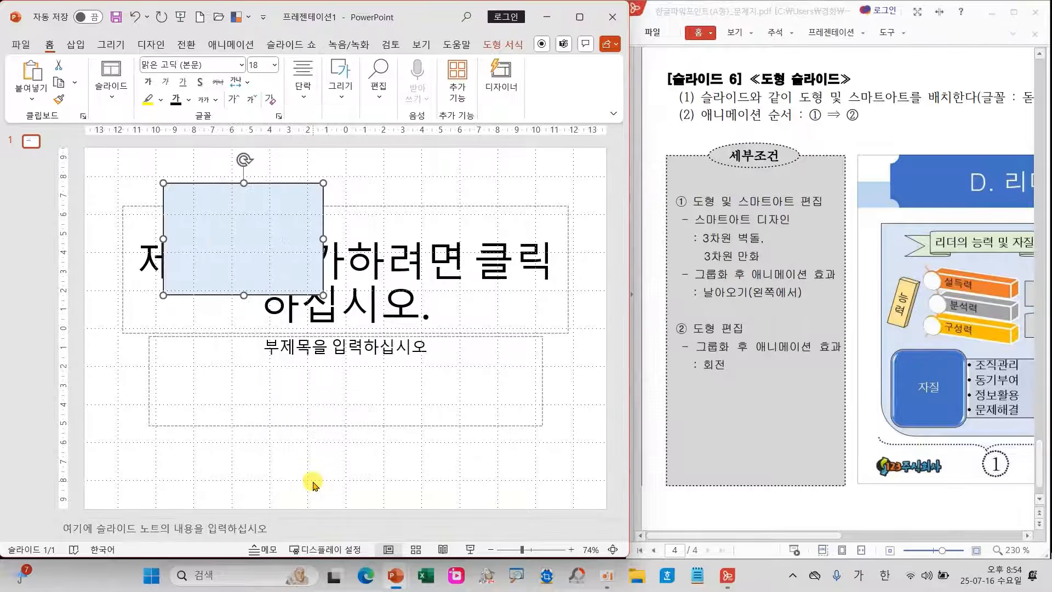
# Delete the formatted sample rectangle from the title slide
pyautogui.press('Delete')
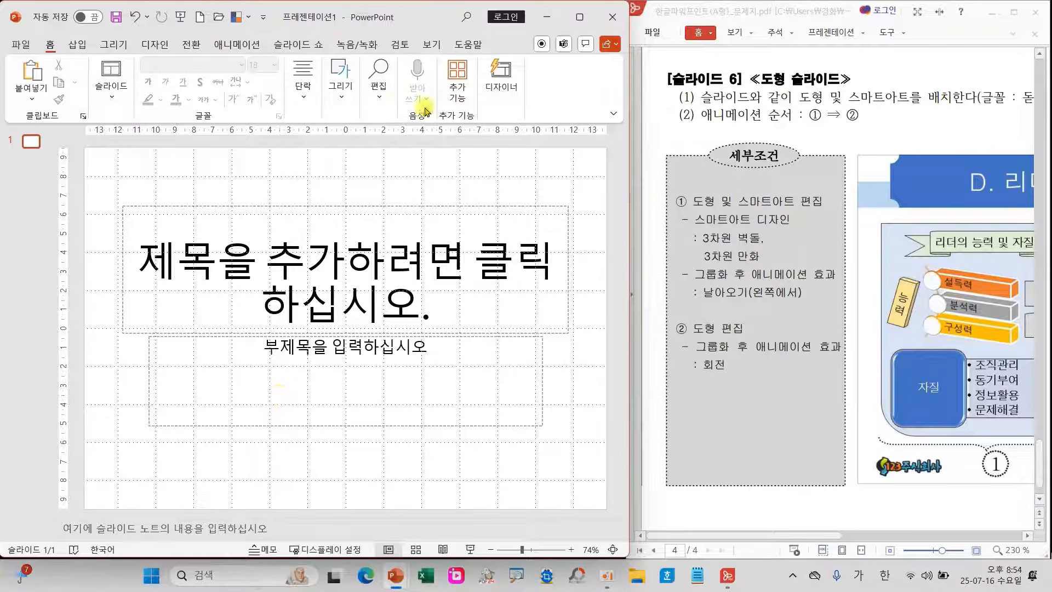
# Review the ruler and gridline options and the custom slide size settings without changing them
pyautogui.click(431, 44)
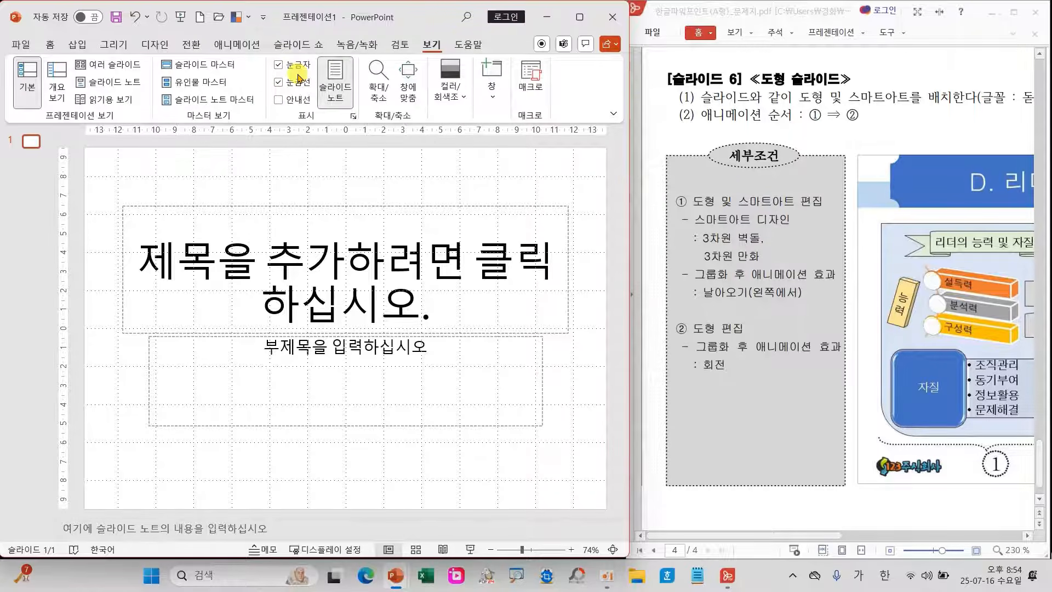
pyautogui.click(155, 45)
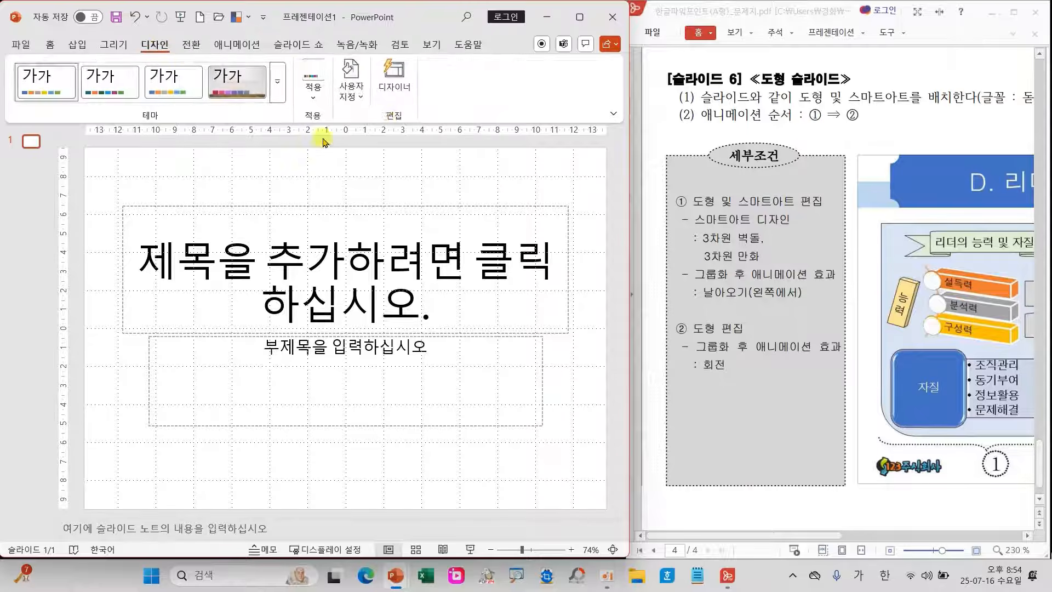
pyautogui.click(357, 93)
pyautogui.click(356, 151)
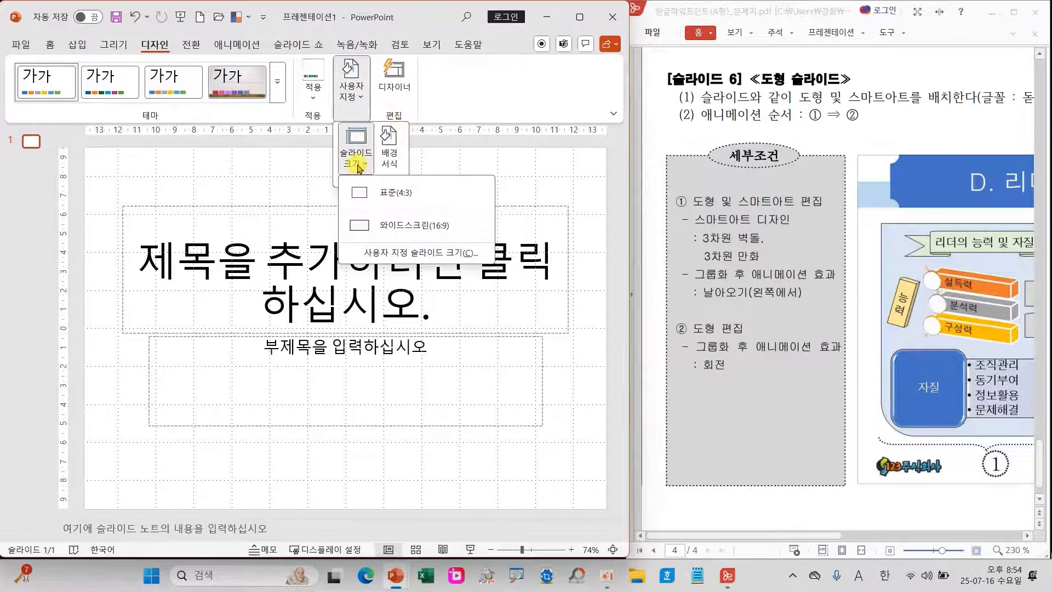
pyautogui.click(365, 253)
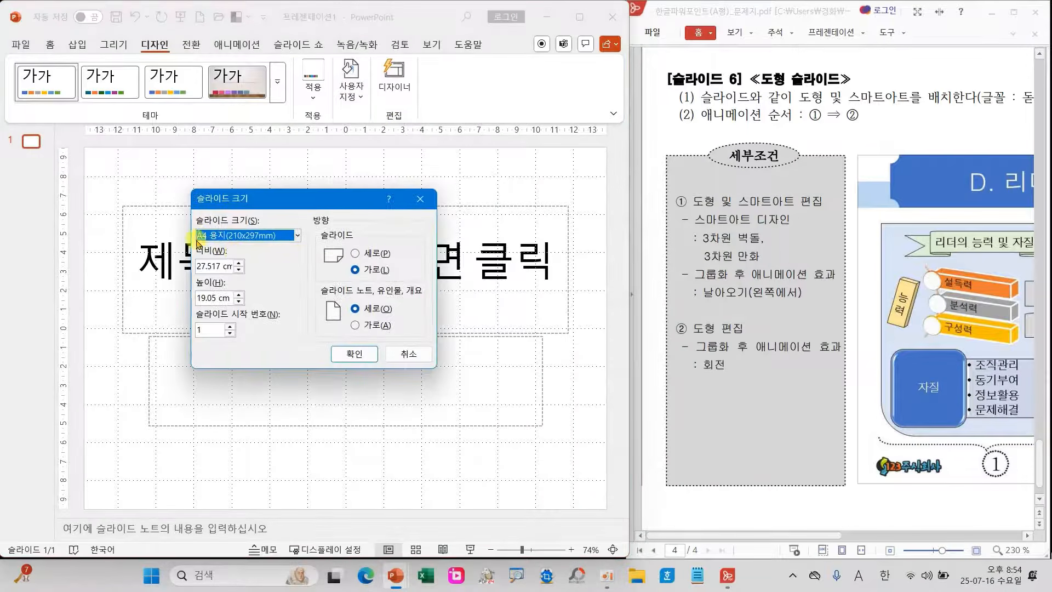
pyautogui.click(406, 351)
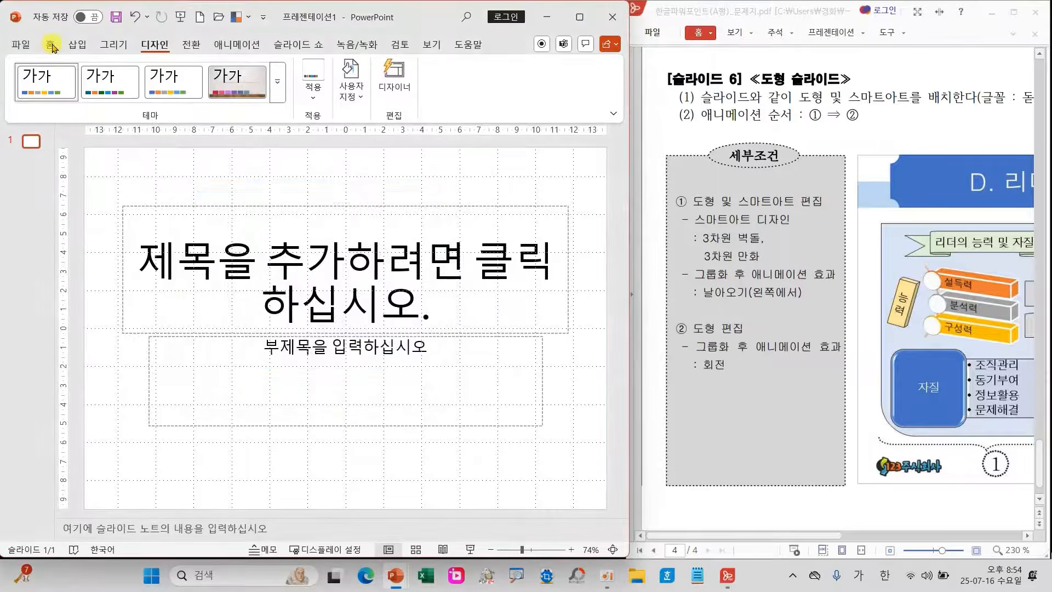
pyautogui.click(50, 44)
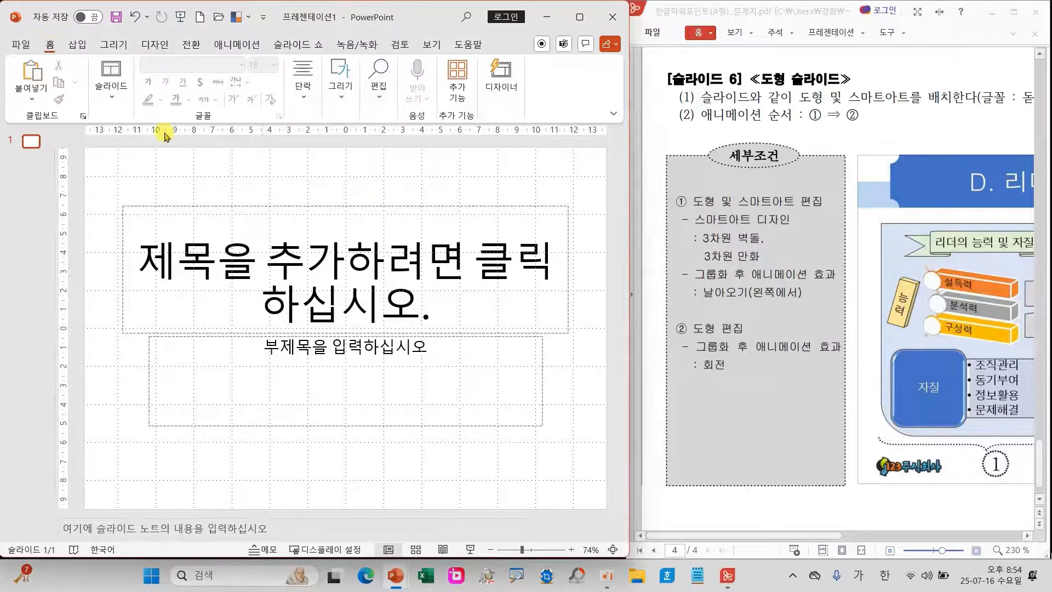
# Turn on slide numbers (슬라이드 번호) in the header and footer settings and apply them to all slides
pyautogui.click(76, 44)
pyautogui.click(492, 80)
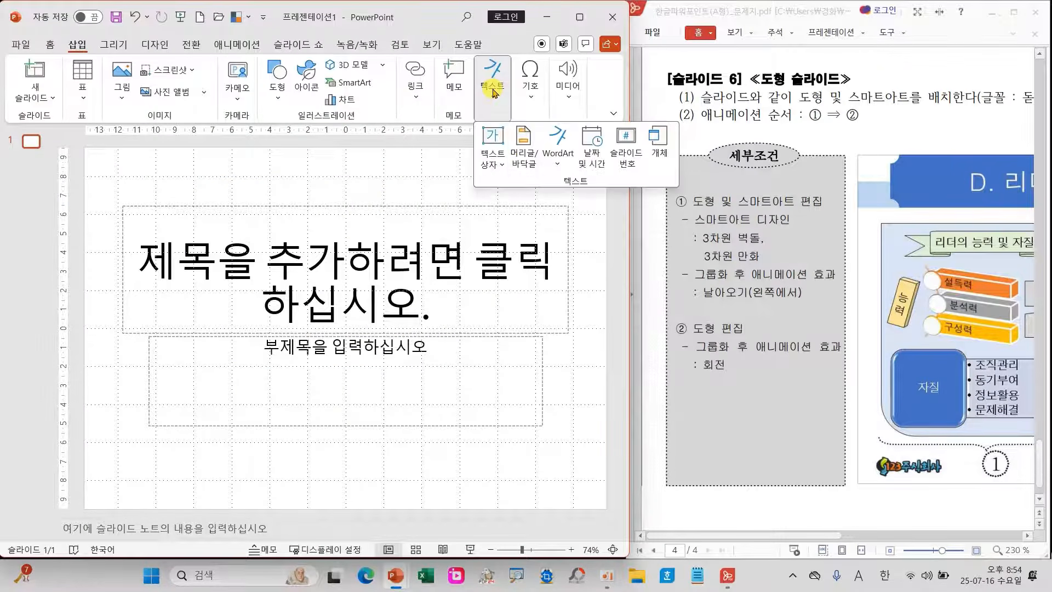
pyautogui.click(524, 149)
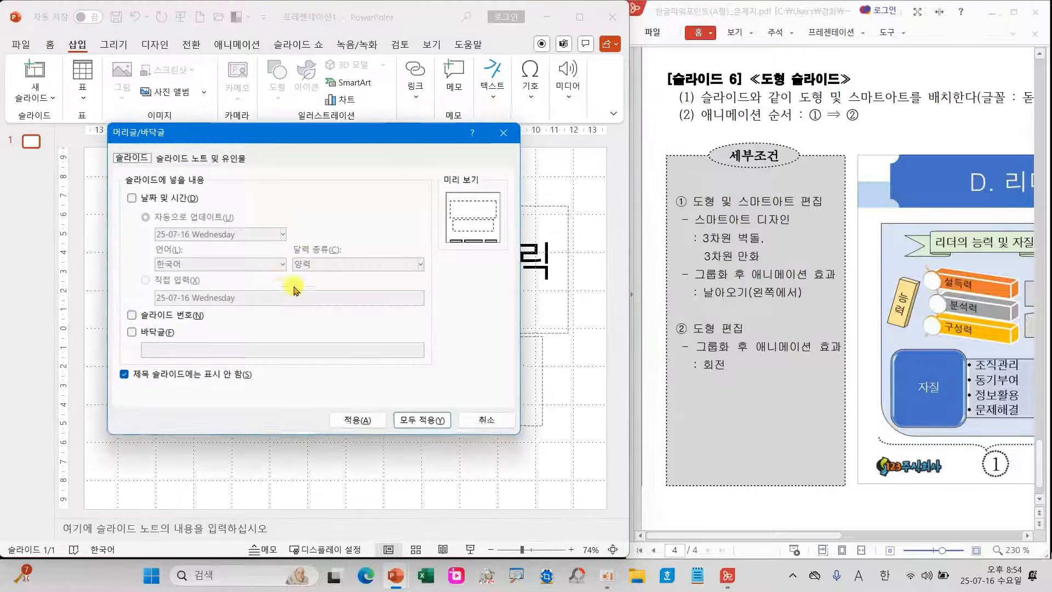
pyautogui.click(131, 315)
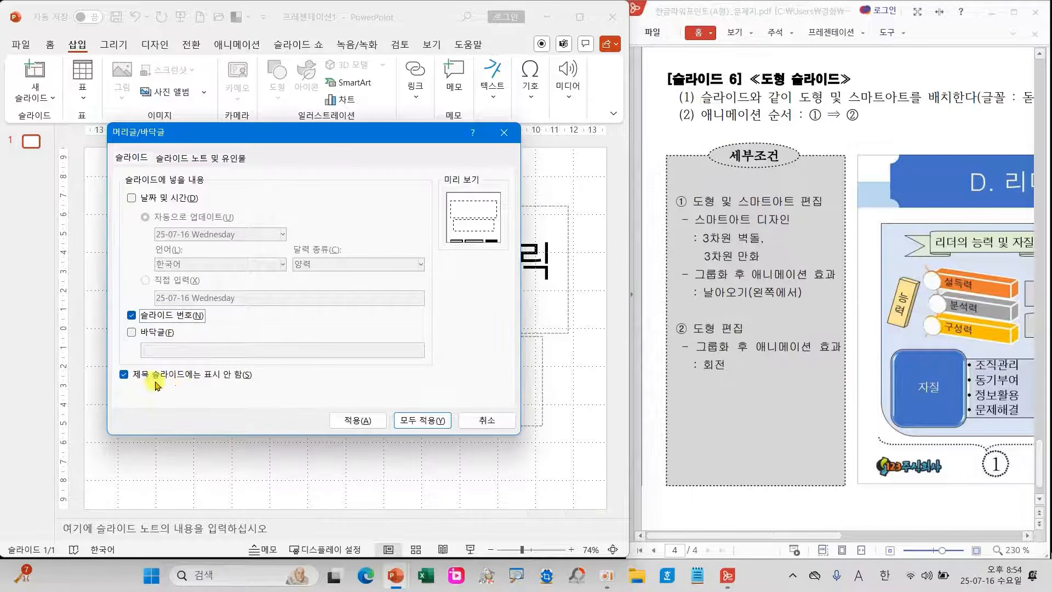
pyautogui.click(413, 416)
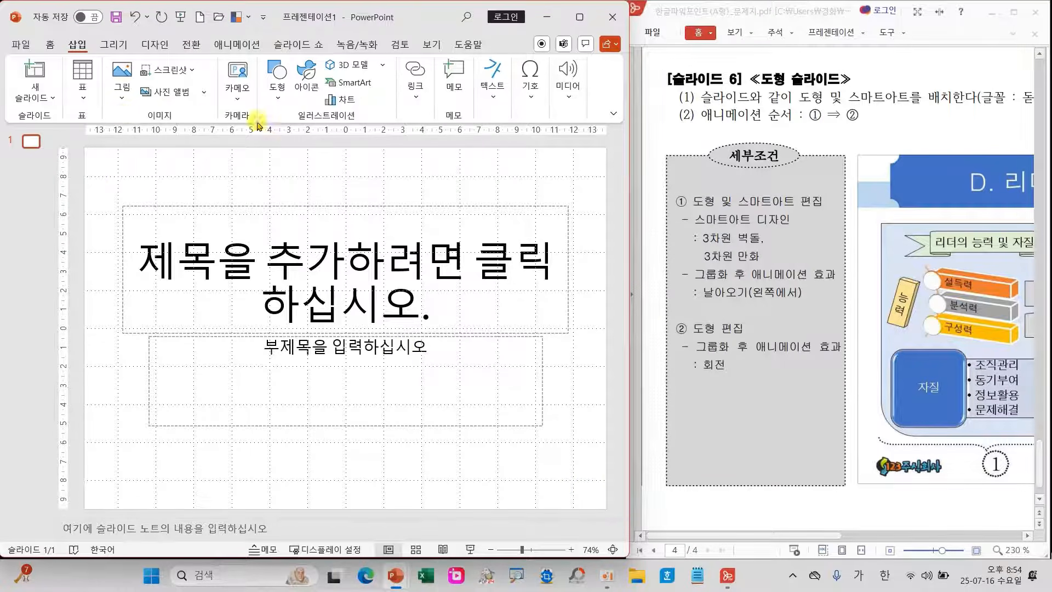
# Draw a trial rectangle over the title placeholder to check the default shape formatting, and delete it
pyautogui.click(276, 77)
pyautogui.click(274, 233)
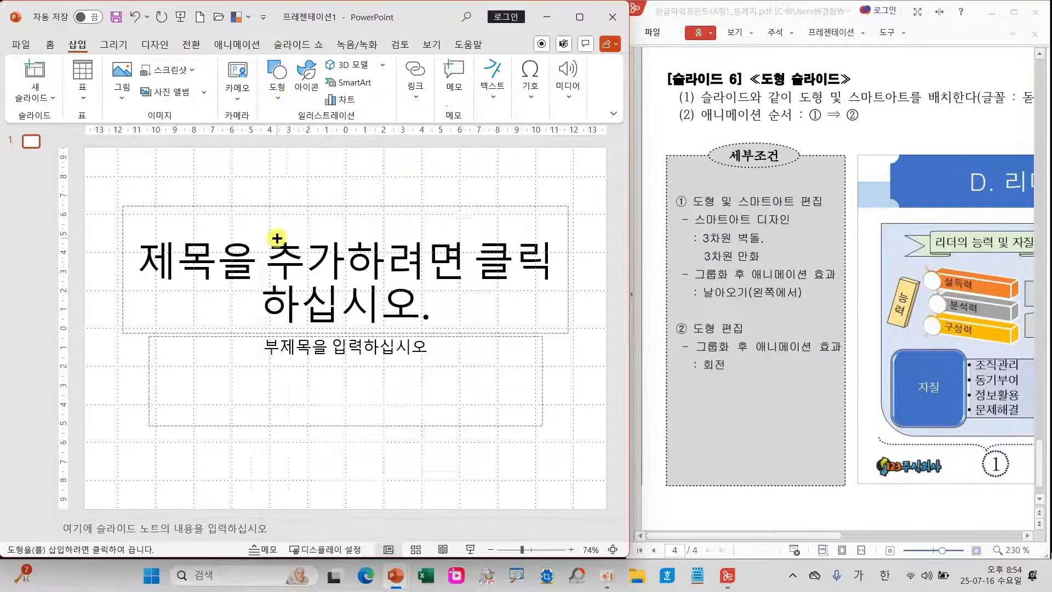
pyautogui.moveTo(202, 200)
pyautogui.mouseDown()
pyautogui.moveTo(350, 249)
pyautogui.moveTo(359, 283)
pyautogui.mouseUp()
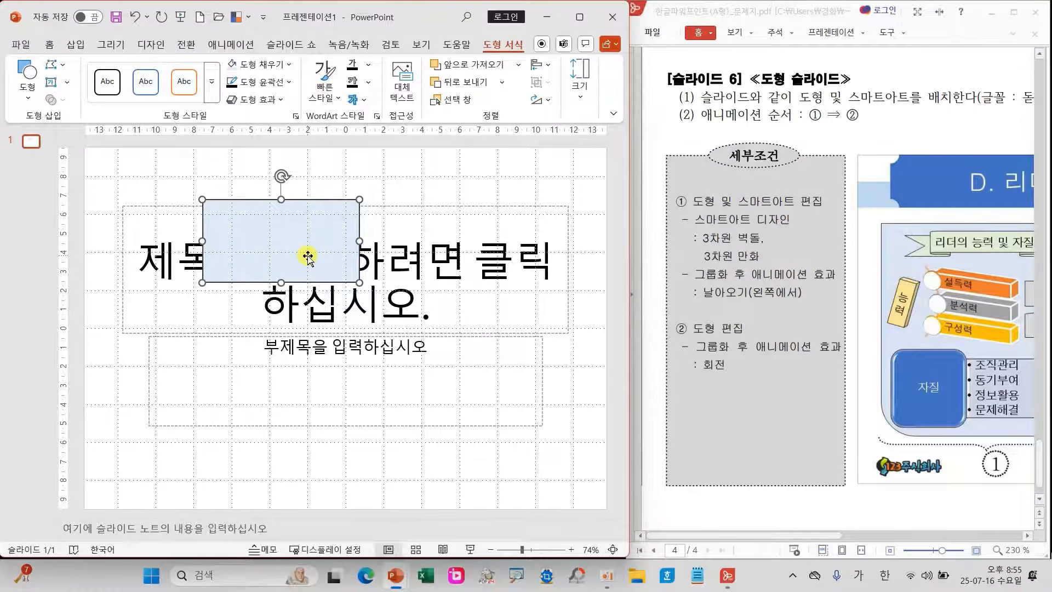
pyautogui.press('Delete')
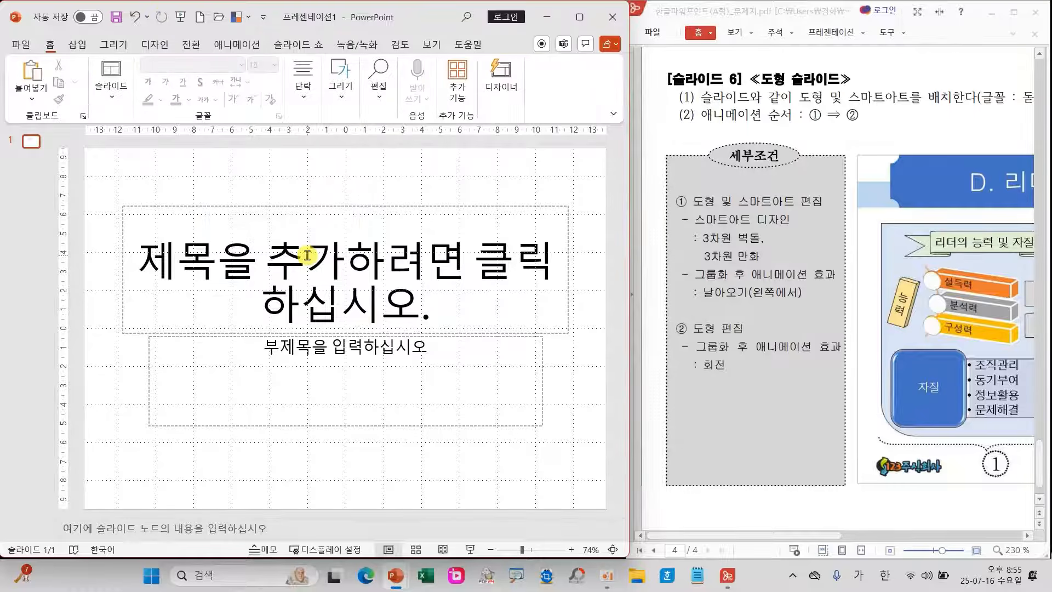
# Save the presentation in the 문서 > ITQ folder, named with the examinee number and name, and dismiss the OneDrive backup notice
pyautogui.click(20, 46)
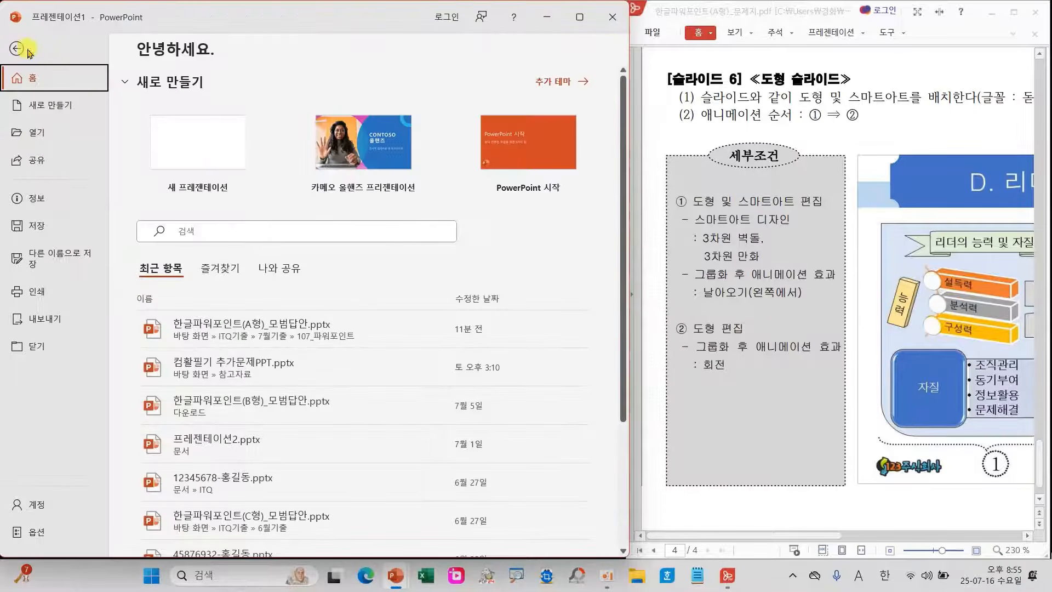
pyautogui.click(49, 264)
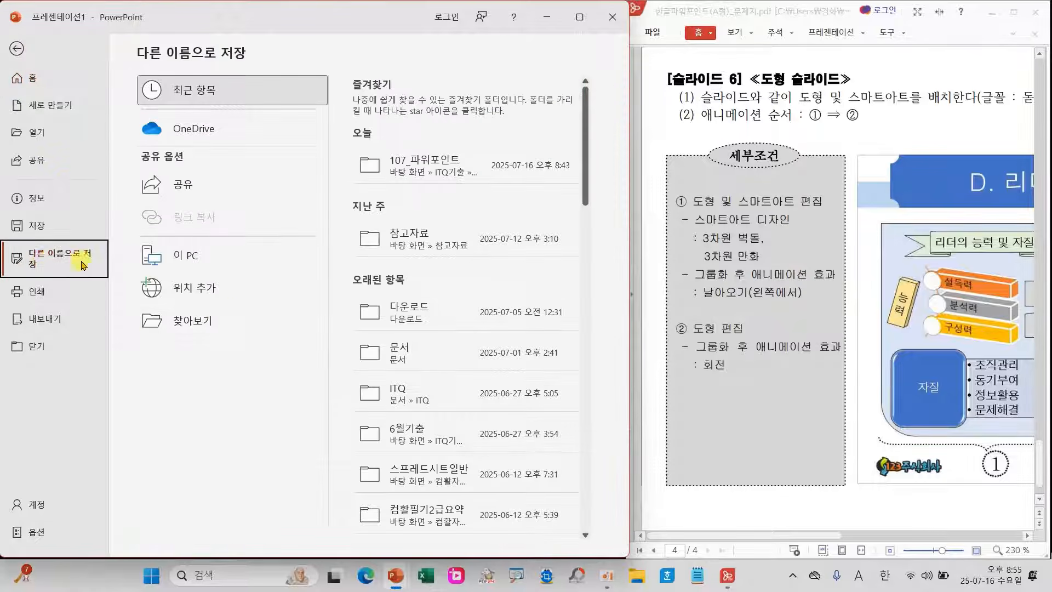
pyautogui.click(184, 319)
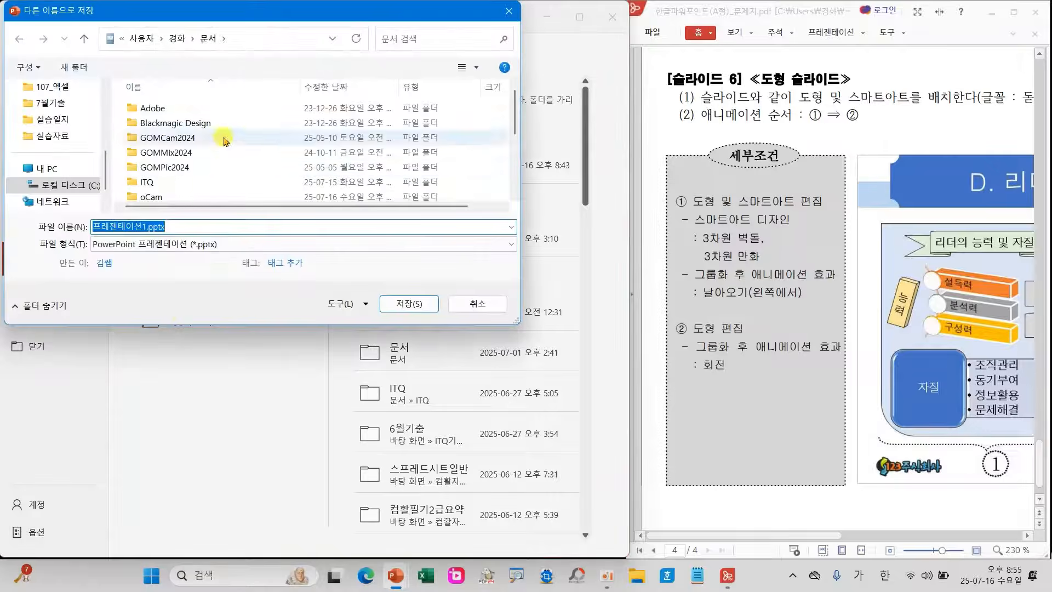
pyautogui.moveTo(227, 57)
pyautogui.mouseDown()
pyautogui.moveTo(227, 25)
pyautogui.moveTo(219, 62)
pyautogui.mouseUp()
pyautogui.moveTo(200, 10); pyautogui.dragTo(235, 3)
pyautogui.moveTo(165, 178)
pyautogui.mouseDown()
pyautogui.moveTo(134, 198)
pyautogui.moveTo(114, 176)
pyautogui.moveTo(163, 189)
pyautogui.mouseUp()
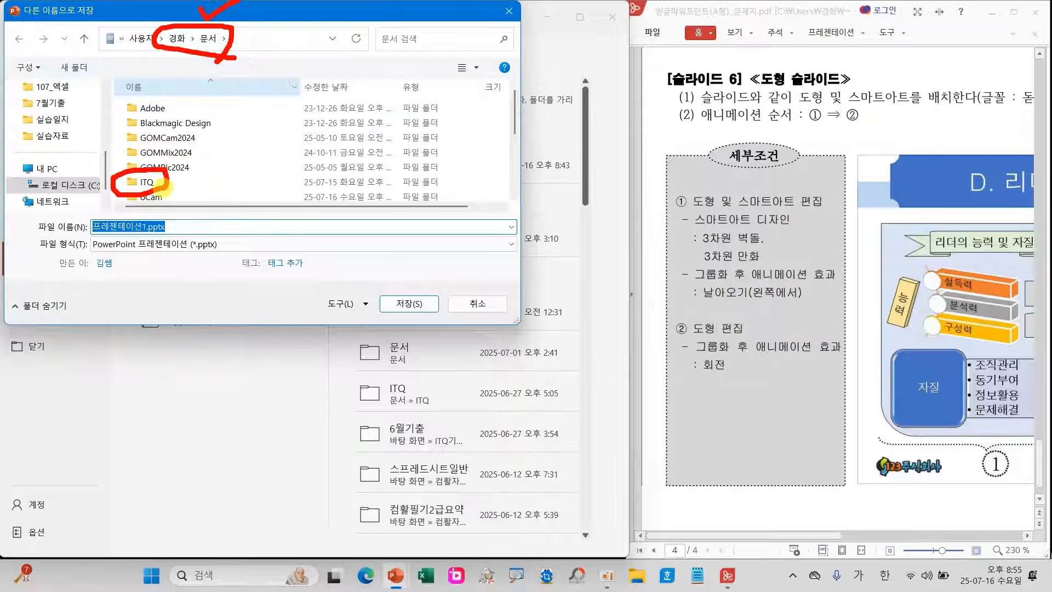
pyautogui.doubleClick(143, 182)
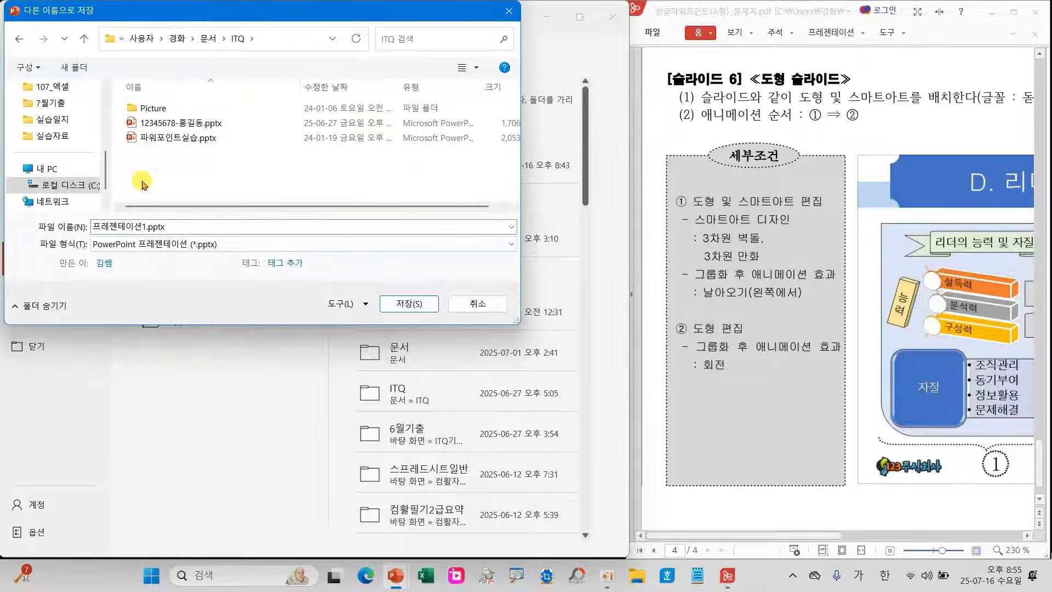
pyautogui.doubleClick(175, 227)
pyautogui.write('32145698-홍길동.ppt')
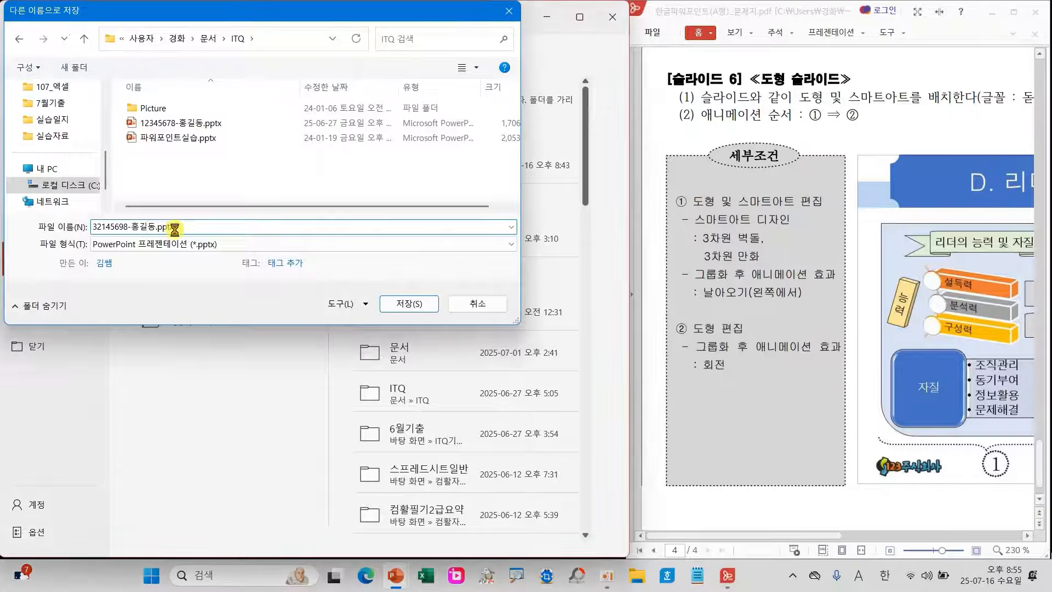
pyautogui.press('Return')
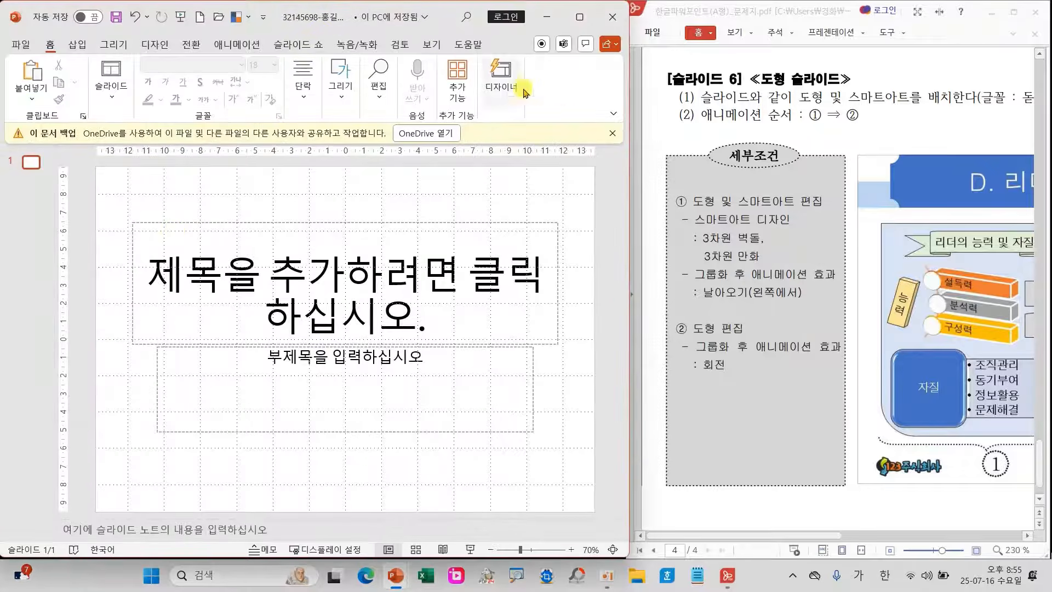
pyautogui.click(612, 133)
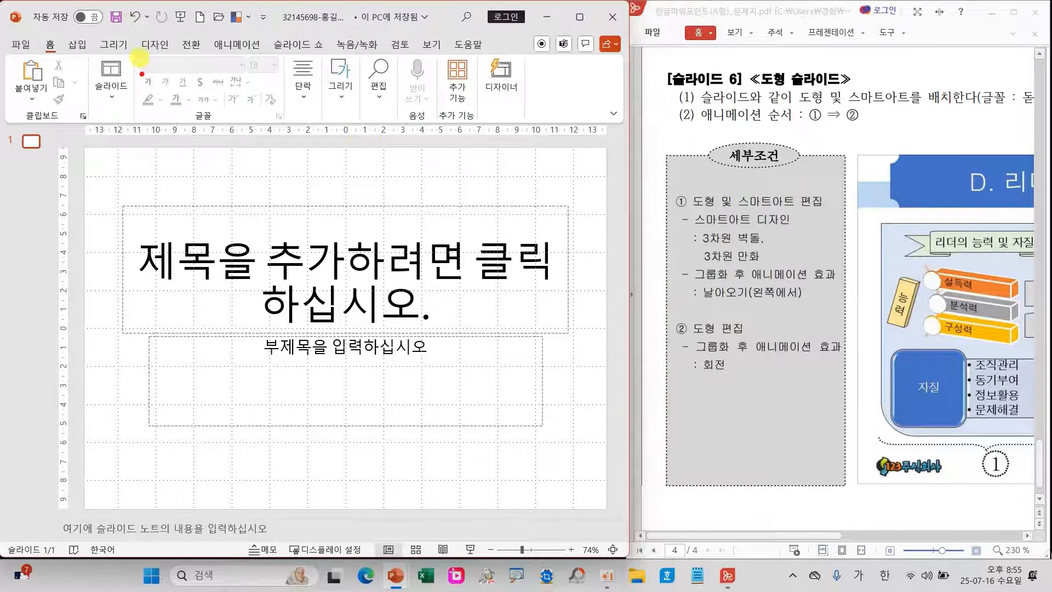
pyautogui.moveTo(121, 4)
pyautogui.mouseDown()
pyautogui.moveTo(134, 23)
pyautogui.moveTo(294, 50)
pyautogui.mouseUp()
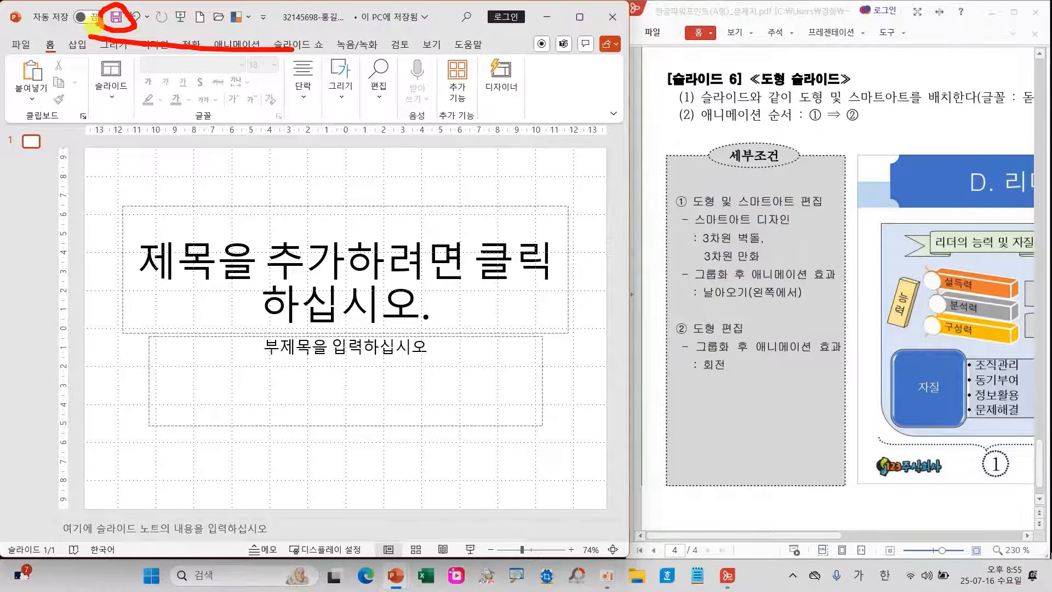
pyautogui.click(21, 46)
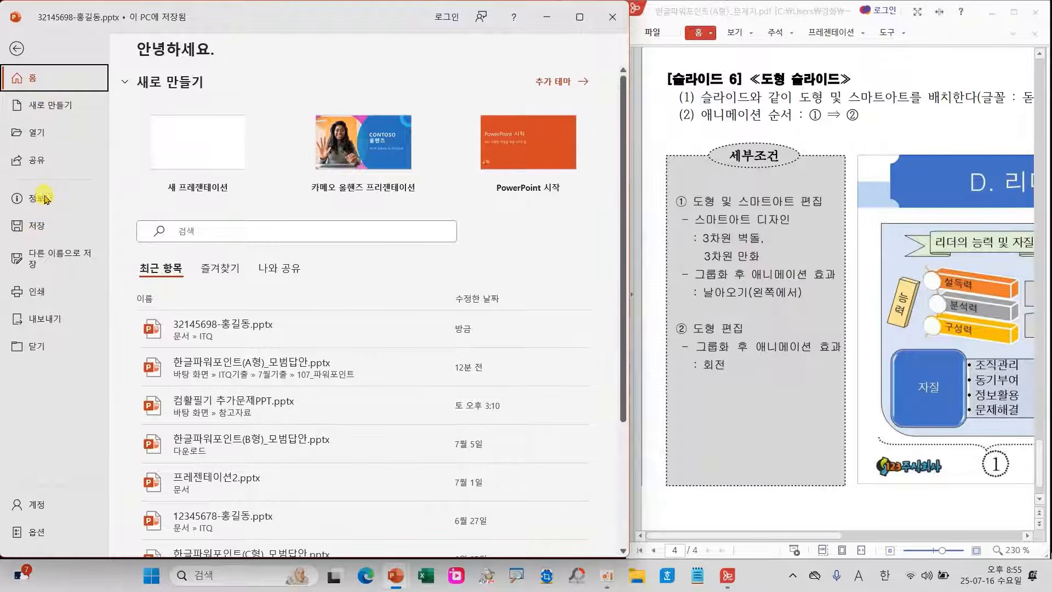
pyautogui.click(17, 48)
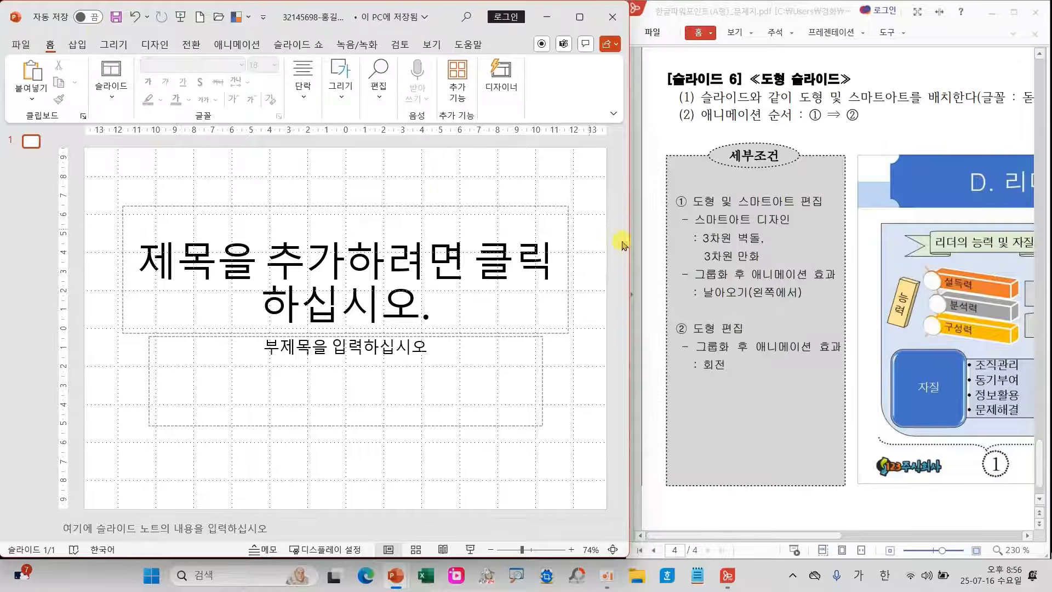
# Return to the first page of the exam PDF and read the 답안 작성요령 rules on slide size, slide count and font color
pyautogui.scroll(15, 923, 444)
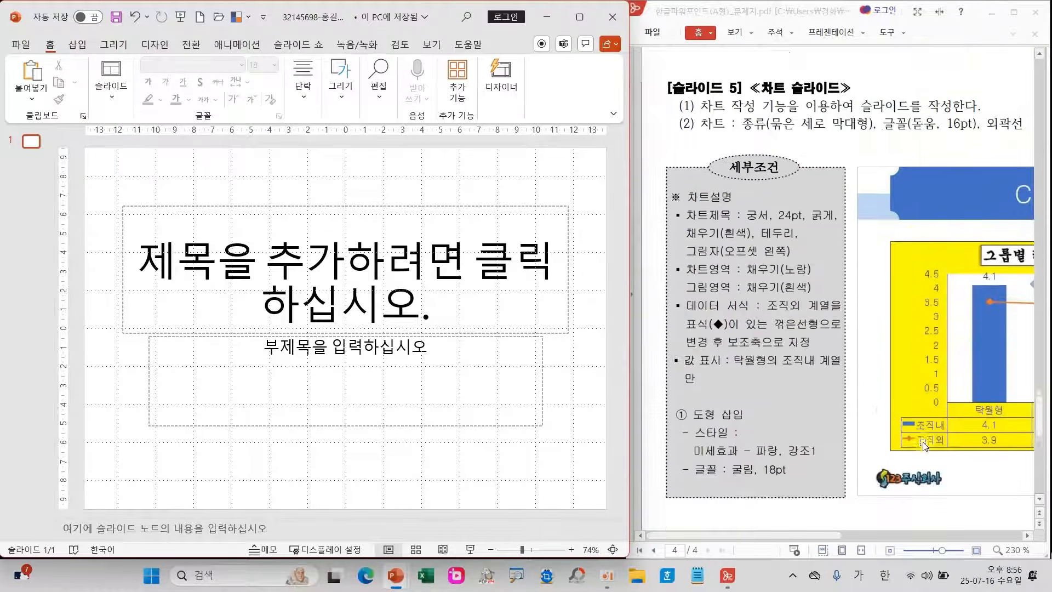
pyautogui.scroll(15, 884, 413)
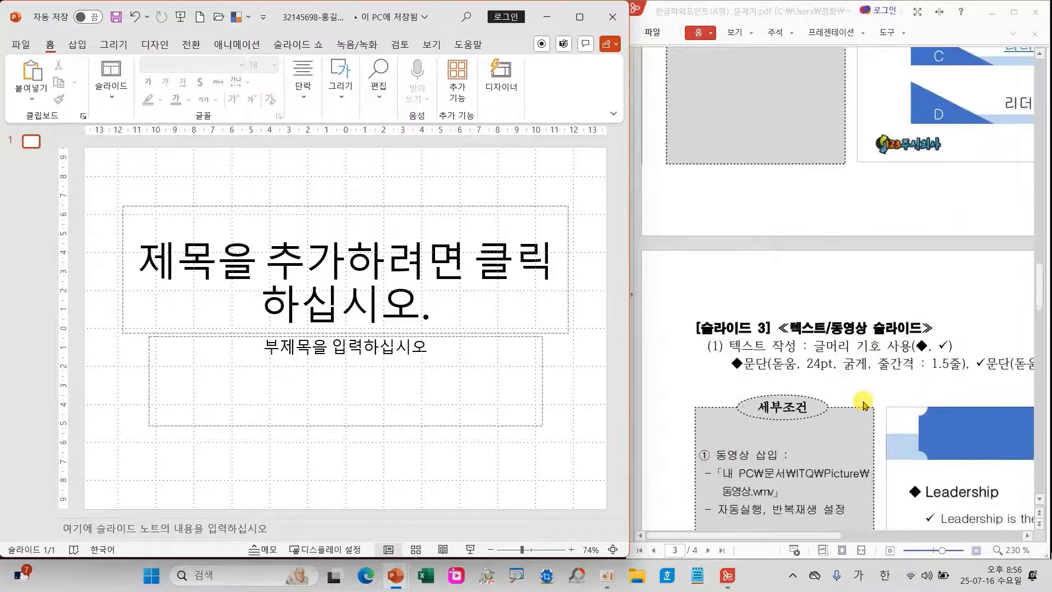
pyautogui.scroll(10, 847, 391)
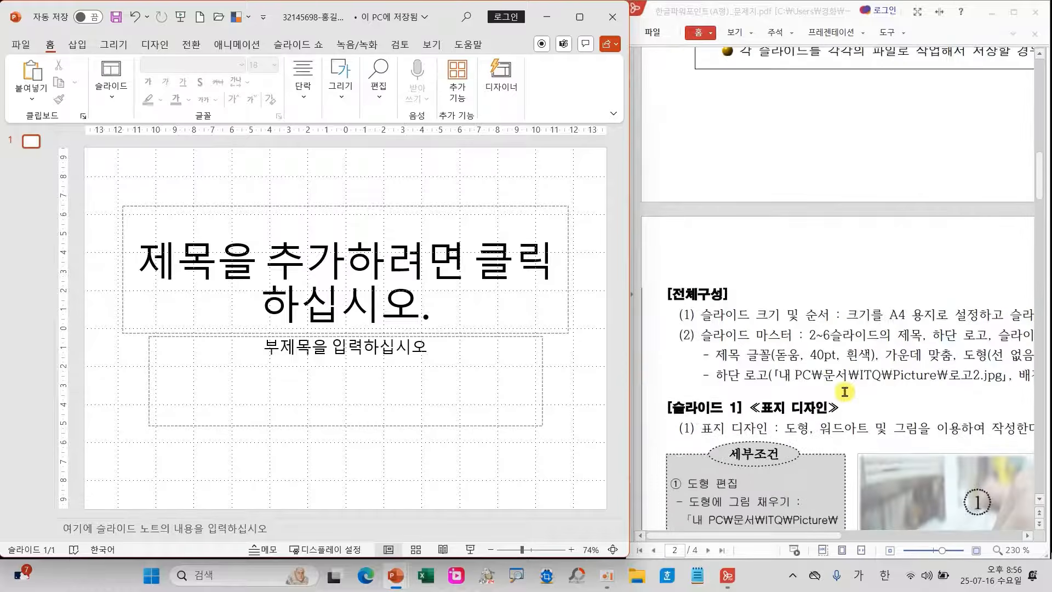
pyautogui.scroll(10, 845, 391)
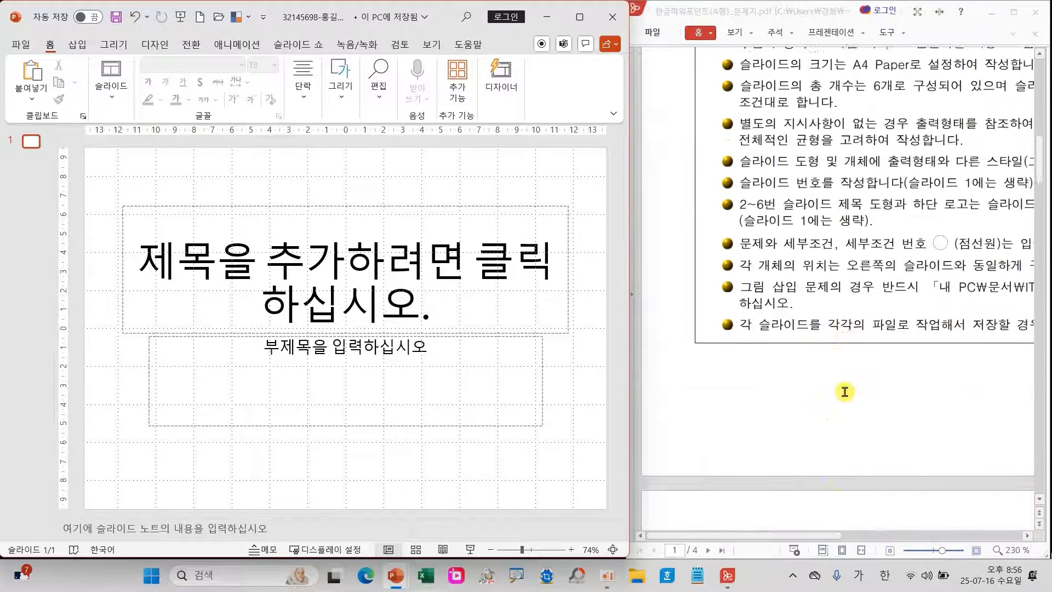
pyautogui.scroll(1, 844, 391)
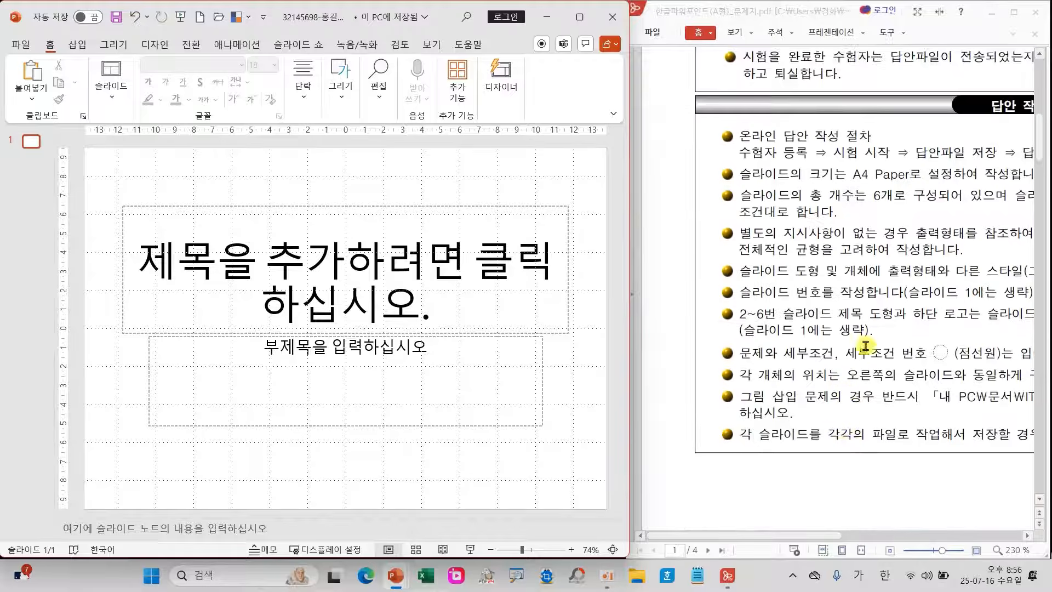
pyautogui.click(817, 535)
pyautogui.moveTo(817, 534); pyautogui.dragTo(858, 535)
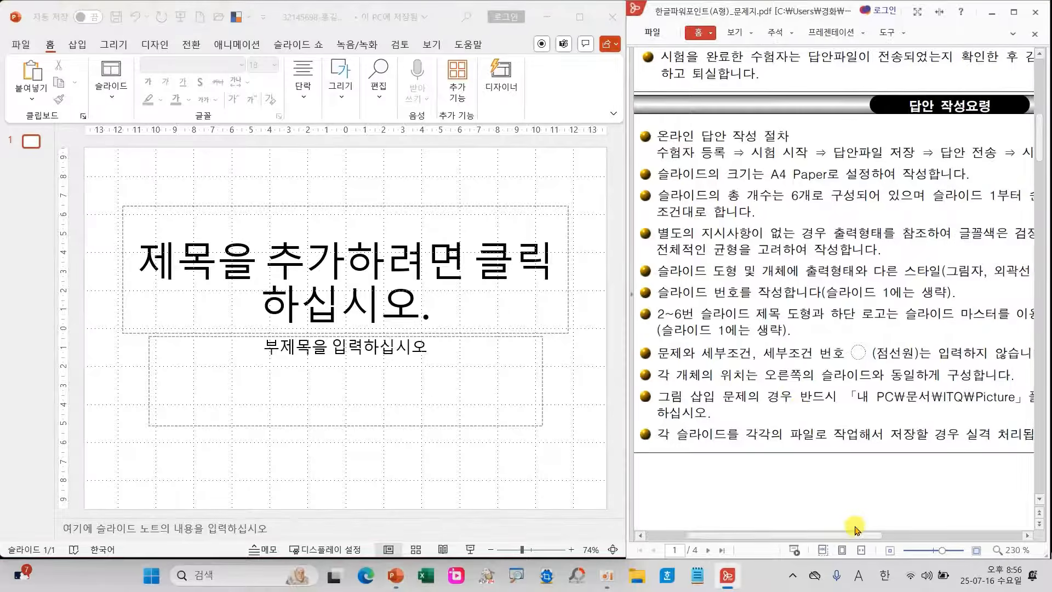
pyautogui.moveTo(761, 162); pyautogui.dragTo(822, 202)
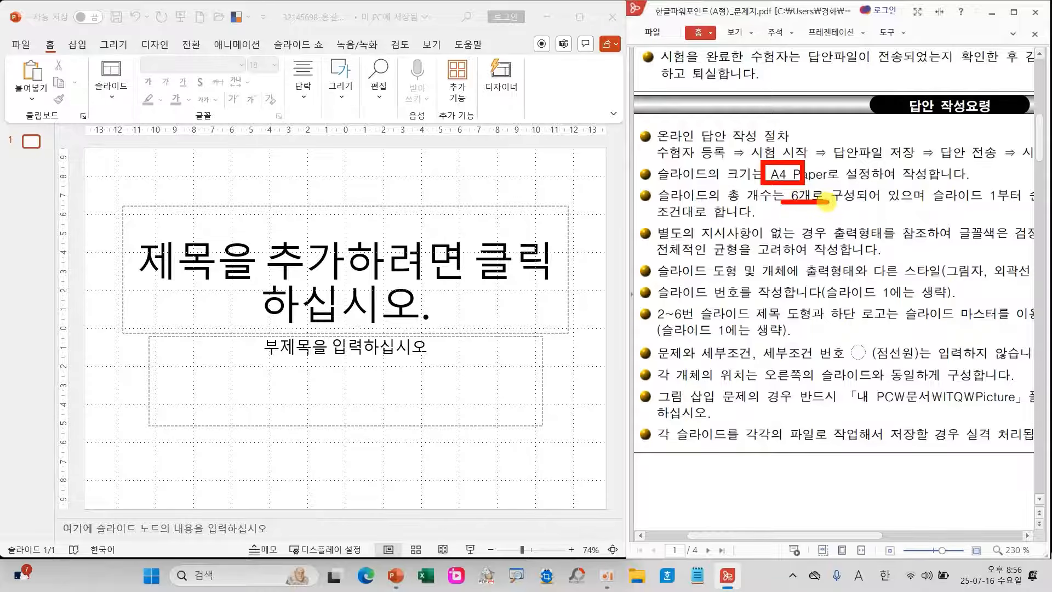
pyautogui.moveTo(870, 535); pyautogui.dragTo(927, 537)
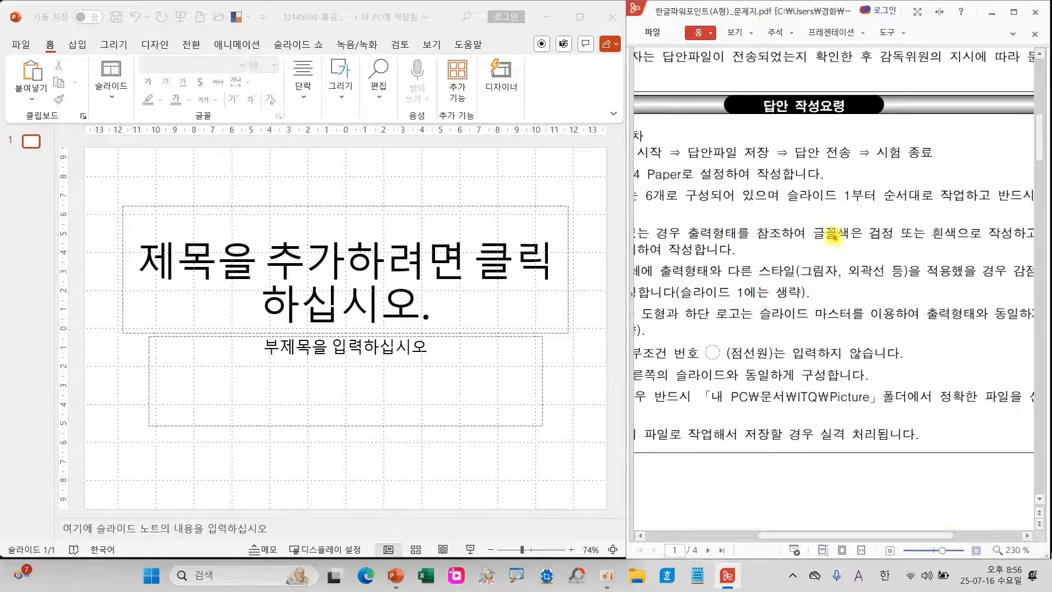
pyautogui.moveTo(804, 217)
pyautogui.mouseDown()
pyautogui.moveTo(879, 246)
pyautogui.moveTo(963, 246)
pyautogui.mouseUp()
# Read the exam sheet rules on shape styles, slide numbers, and the title shape and bottom logo made in the slide master
pyautogui.moveTo(880, 535); pyautogui.dragTo(816, 538)
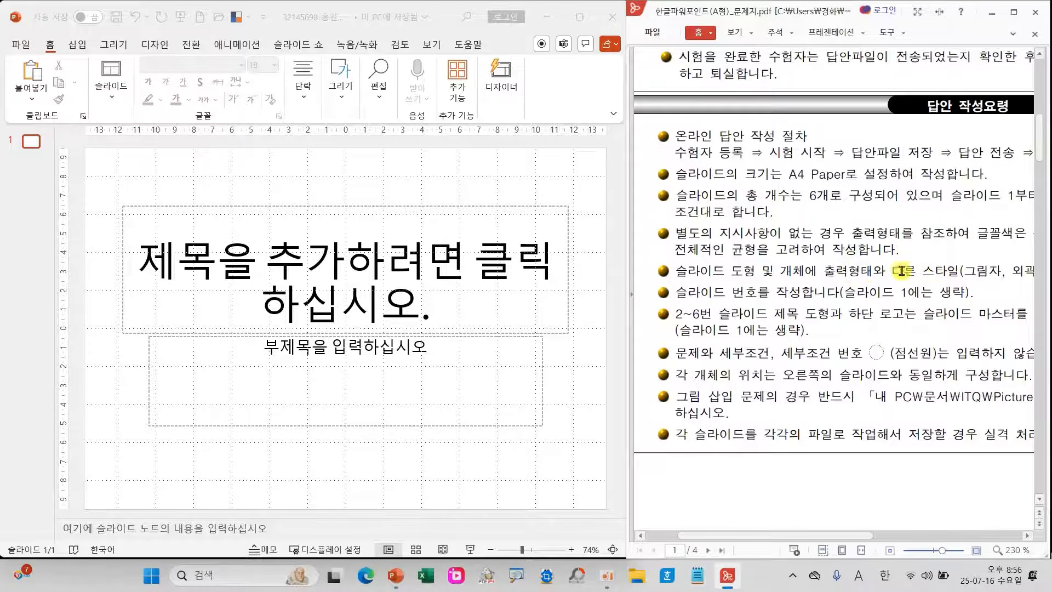
pyautogui.moveTo(850, 539); pyautogui.dragTo(987, 538)
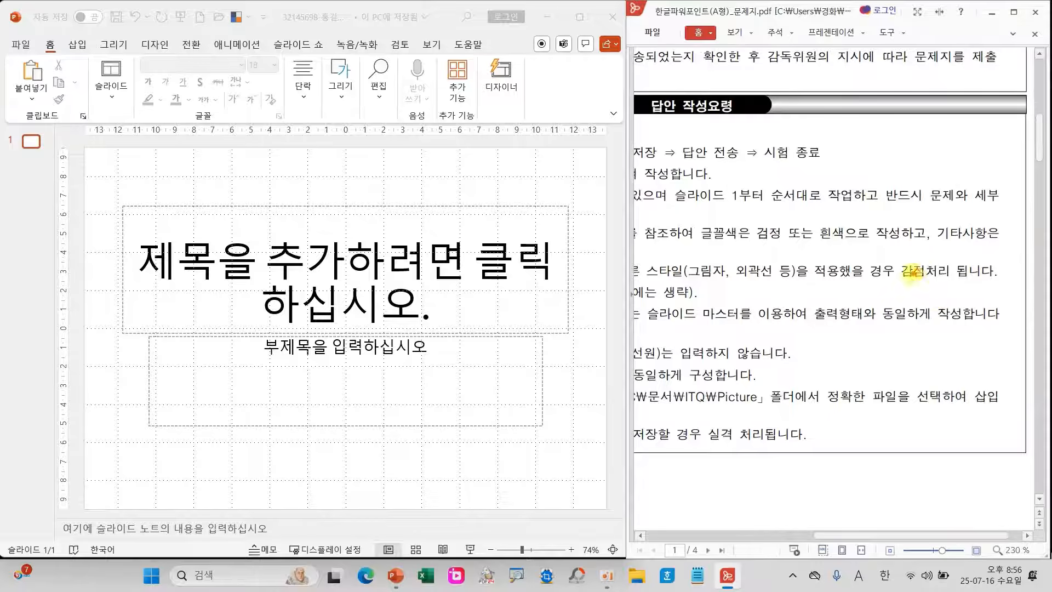
pyautogui.moveTo(927, 281)
pyautogui.mouseDown()
pyautogui.moveTo(879, 277)
pyautogui.moveTo(922, 253)
pyautogui.moveTo(934, 280)
pyautogui.mouseUp()
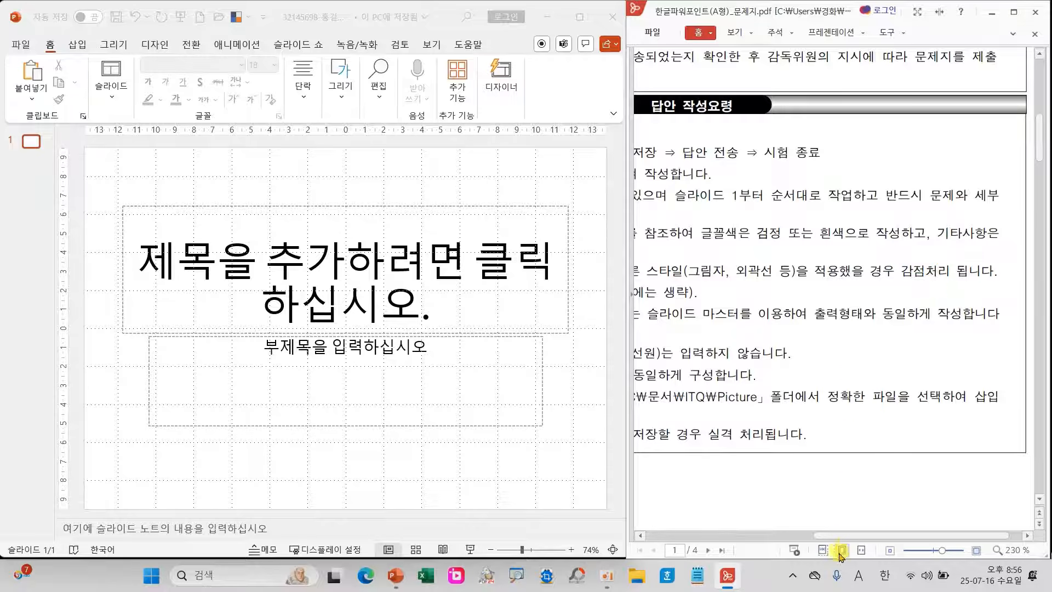
pyautogui.moveTo(845, 538); pyautogui.dragTo(710, 538)
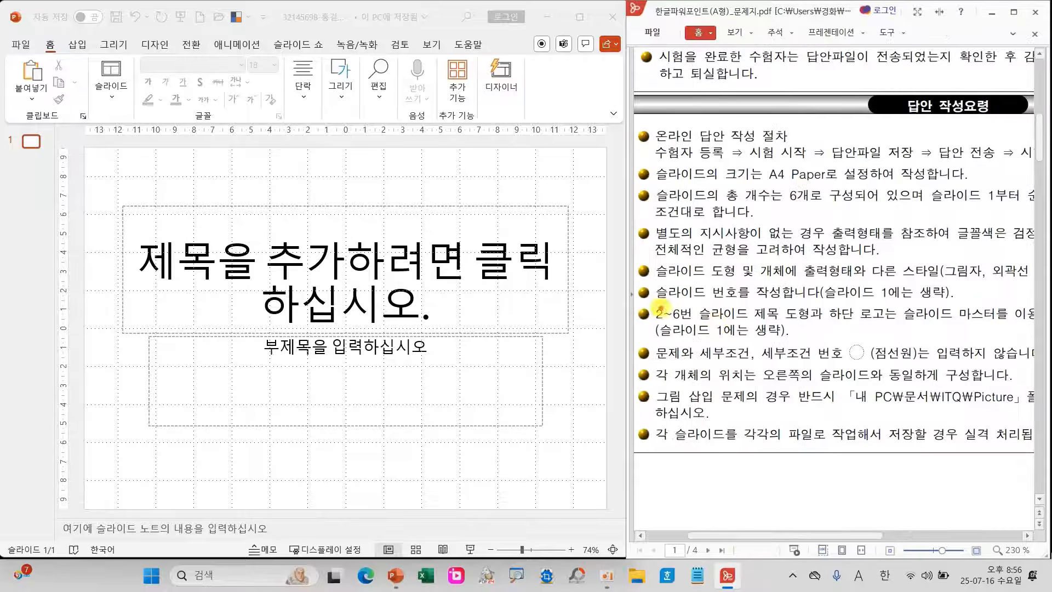
pyautogui.moveTo(642, 301); pyautogui.dragTo(1016, 344)
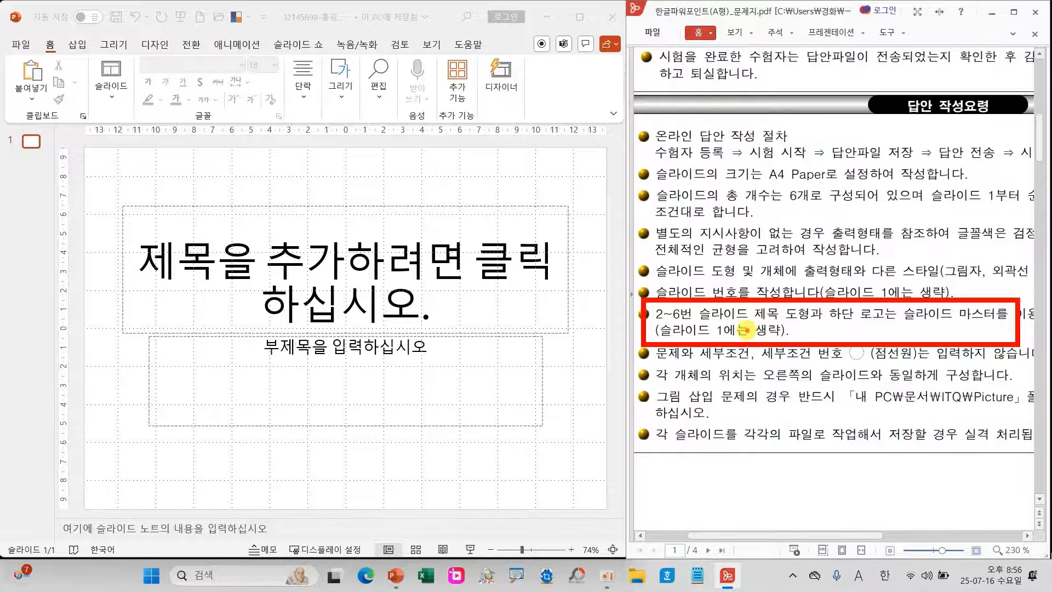
pyautogui.press('Escape')
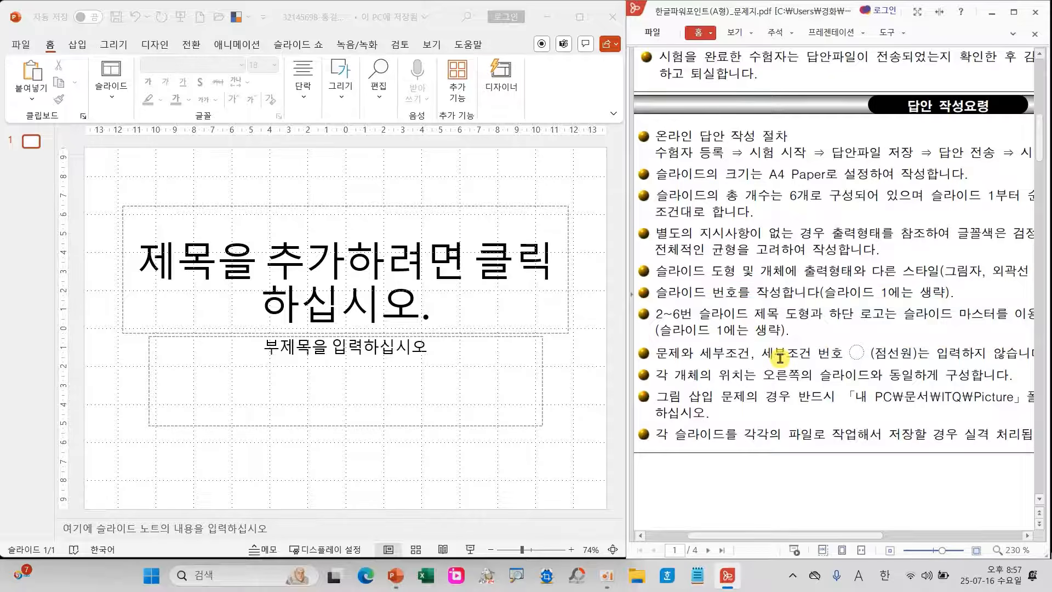
# Examine the 전체구성 requirements and the instructions for slides 1 and 2 on the exam sheet's second page
pyautogui.scroll(-10, 780, 358)
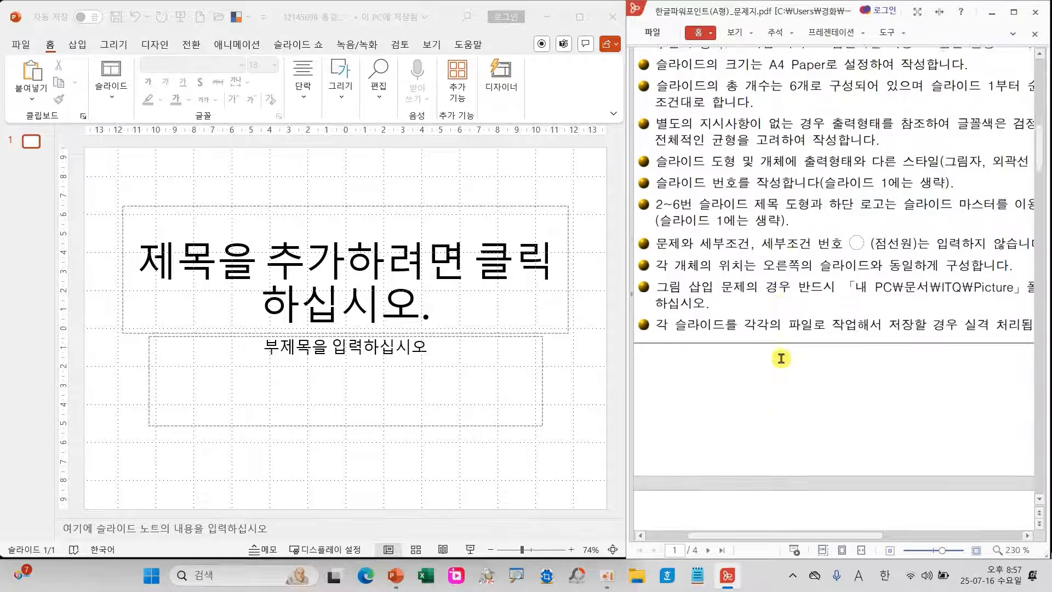
pyautogui.scroll(-2, 780, 359)
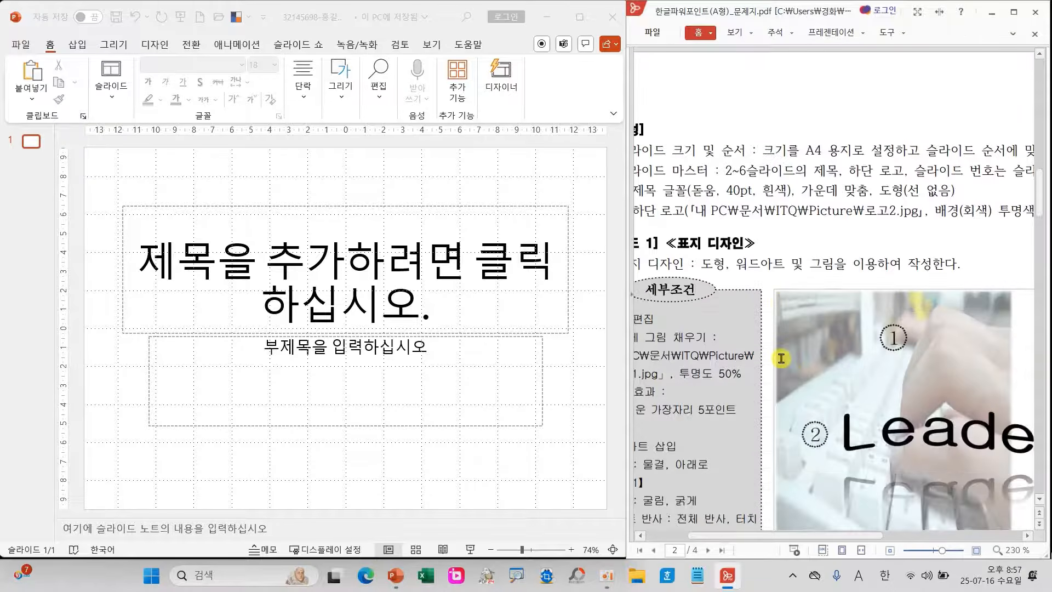
pyautogui.moveTo(808, 540); pyautogui.dragTo(786, 540)
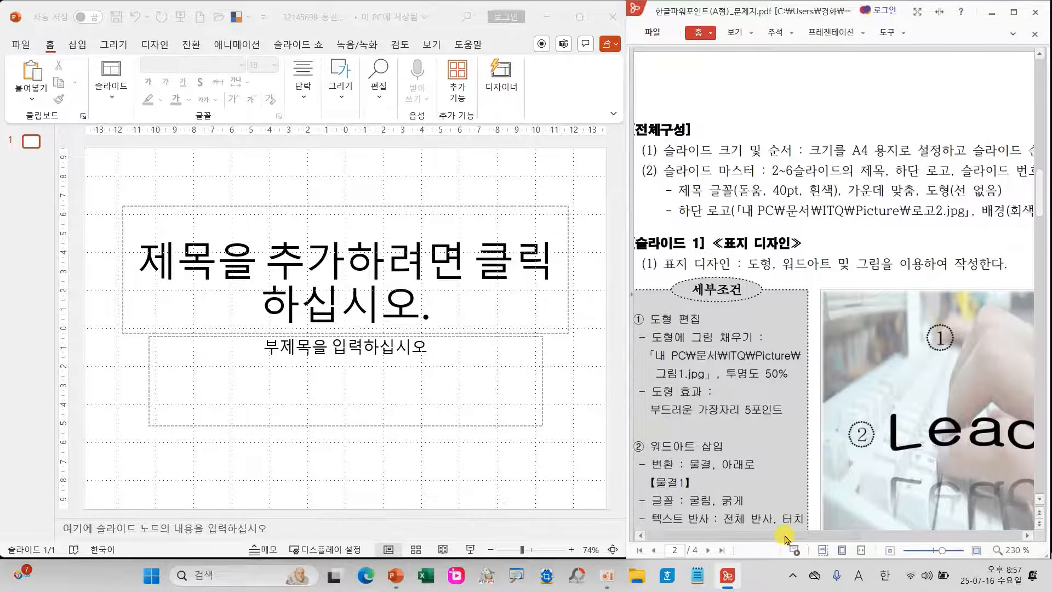
pyautogui.moveTo(785, 537); pyautogui.dragTo(789, 538)
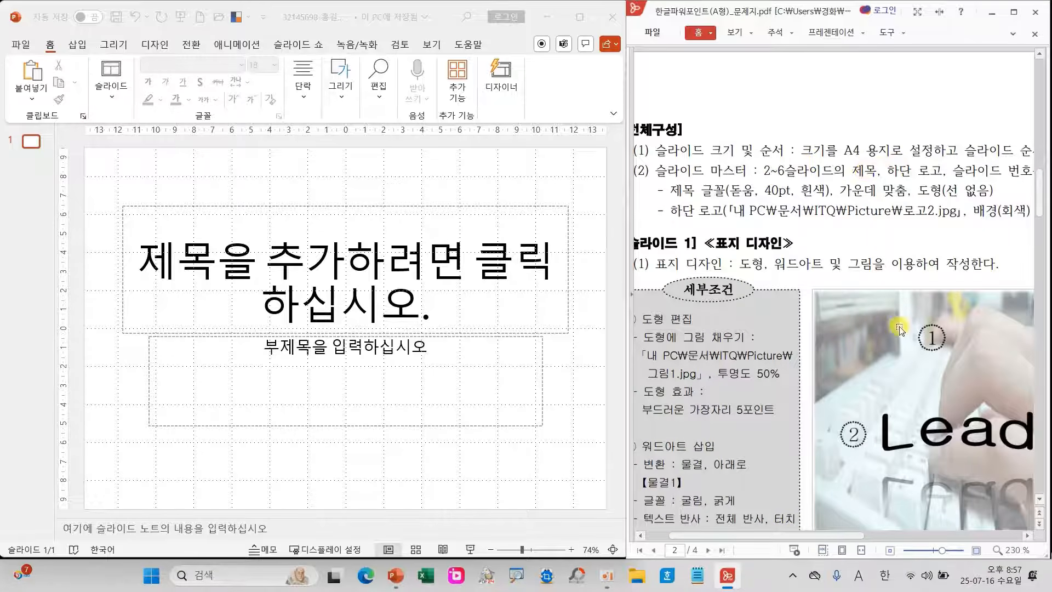
pyautogui.scroll(-7, 857, 414)
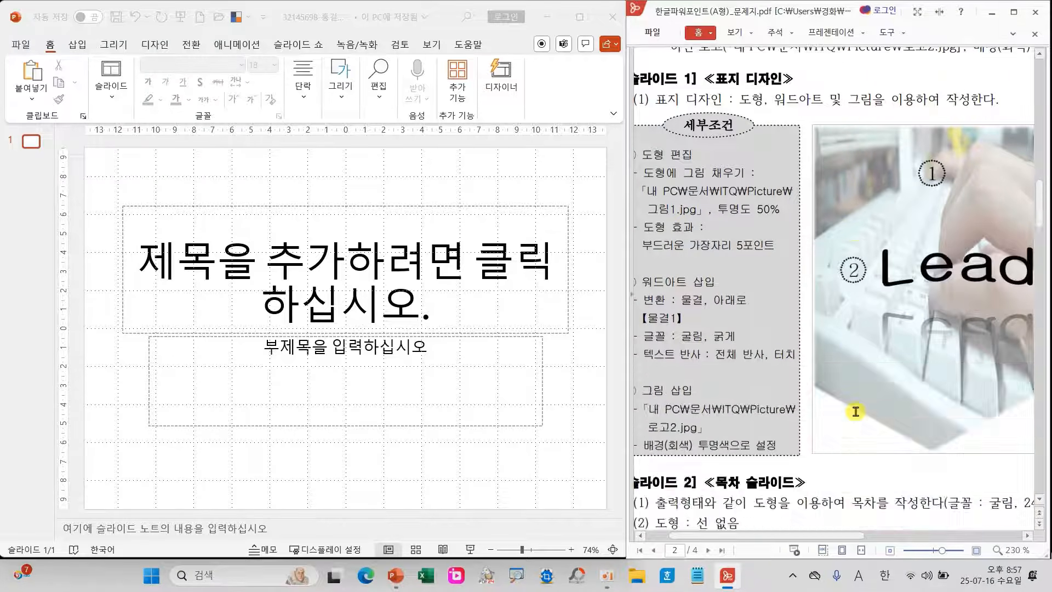
pyautogui.scroll(-2, 856, 414)
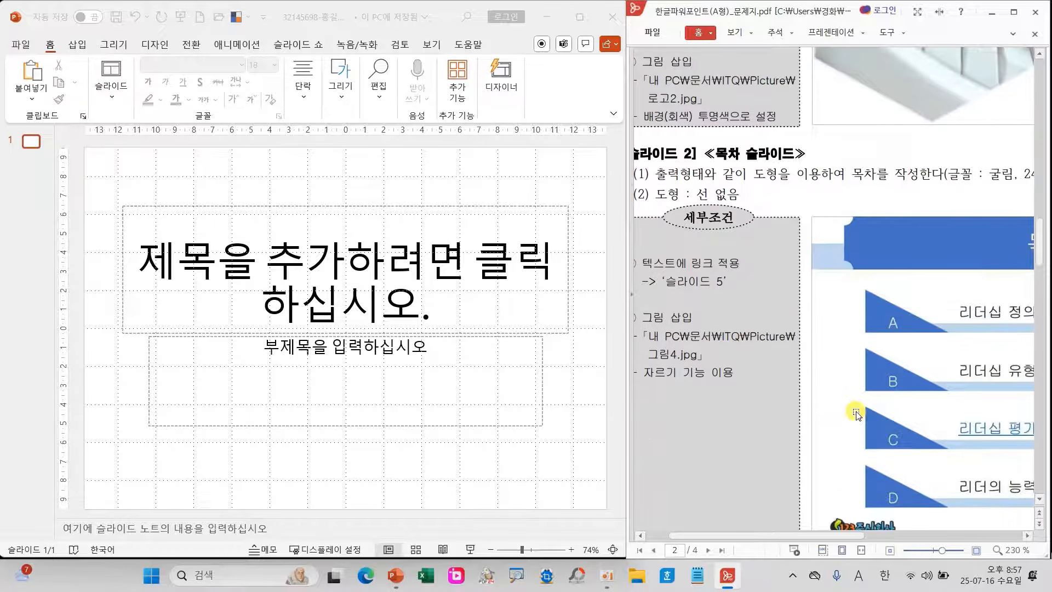
pyautogui.moveTo(817, 536); pyautogui.dragTo(887, 538)
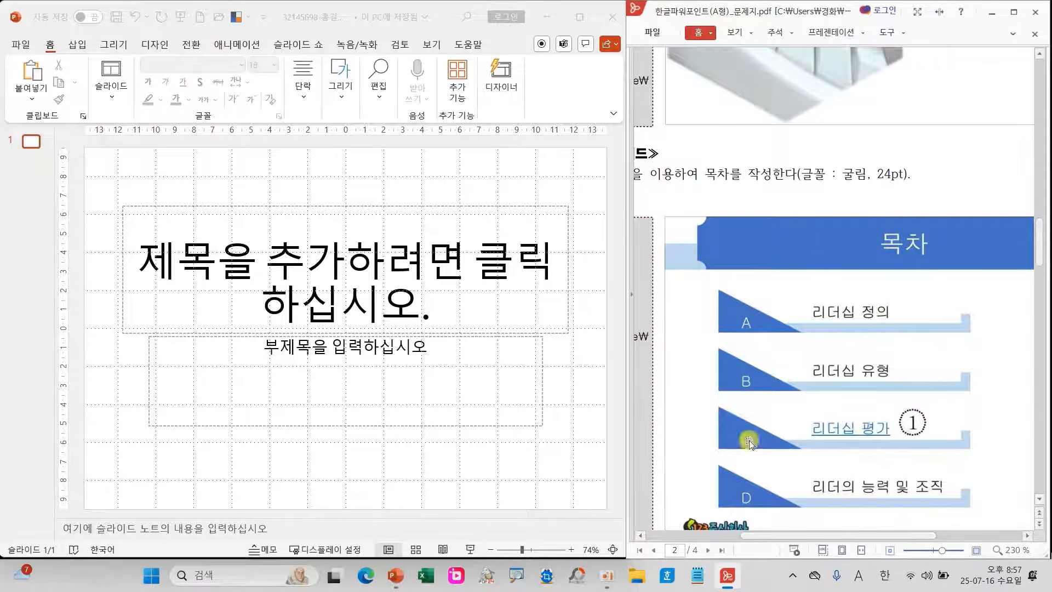
# In PowerPoint, open the slide master (슬라이드 마스터) view and select the title-and-content layout directly below the title slide layout
pyautogui.click(430, 48)
pyautogui.click(431, 50)
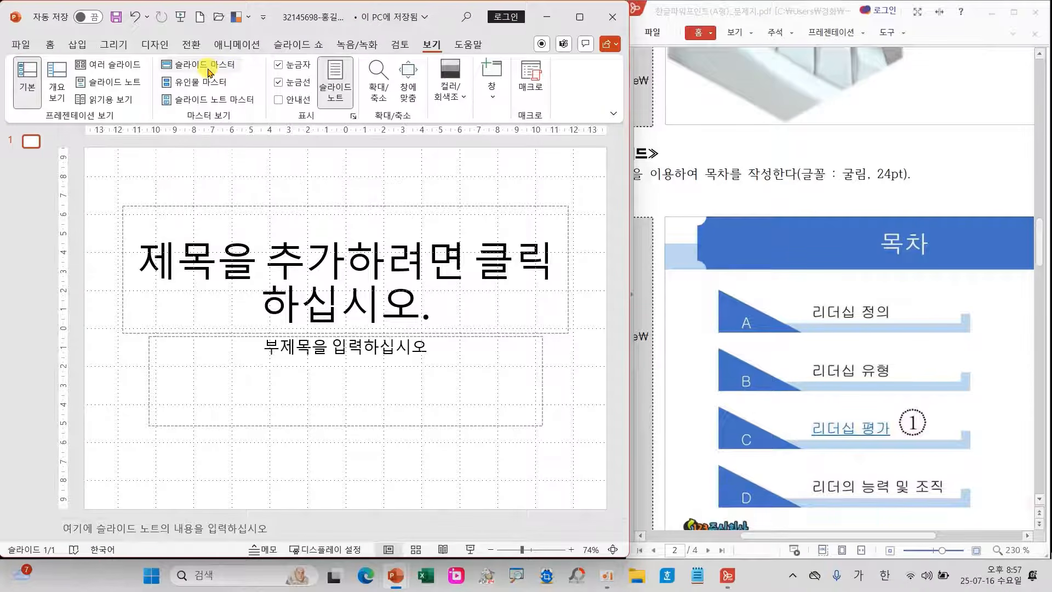
pyautogui.moveTo(426, 39); pyautogui.dragTo(453, 19)
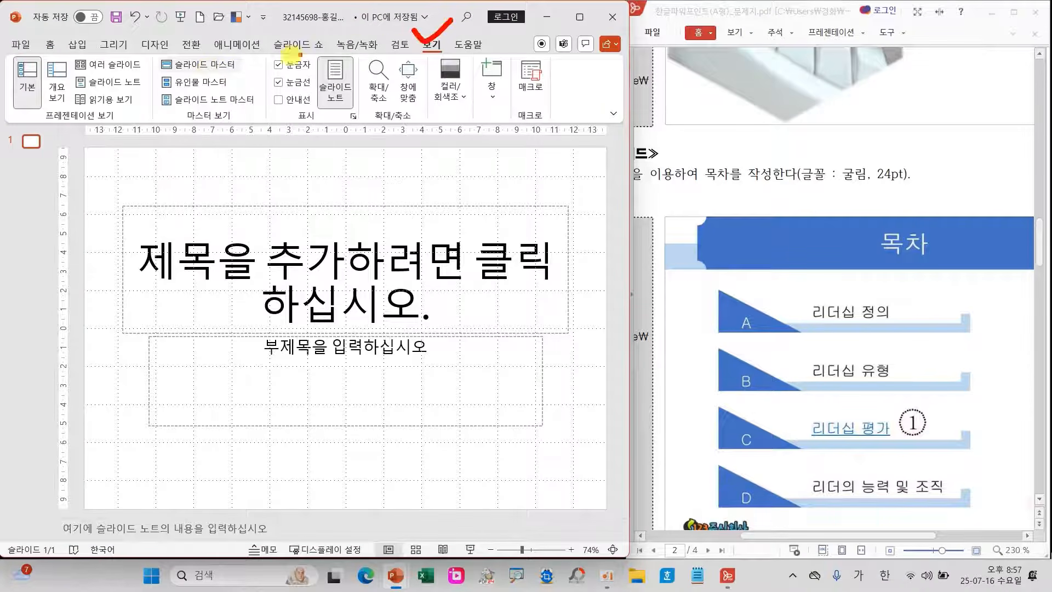
pyautogui.moveTo(148, 53); pyautogui.dragTo(241, 72)
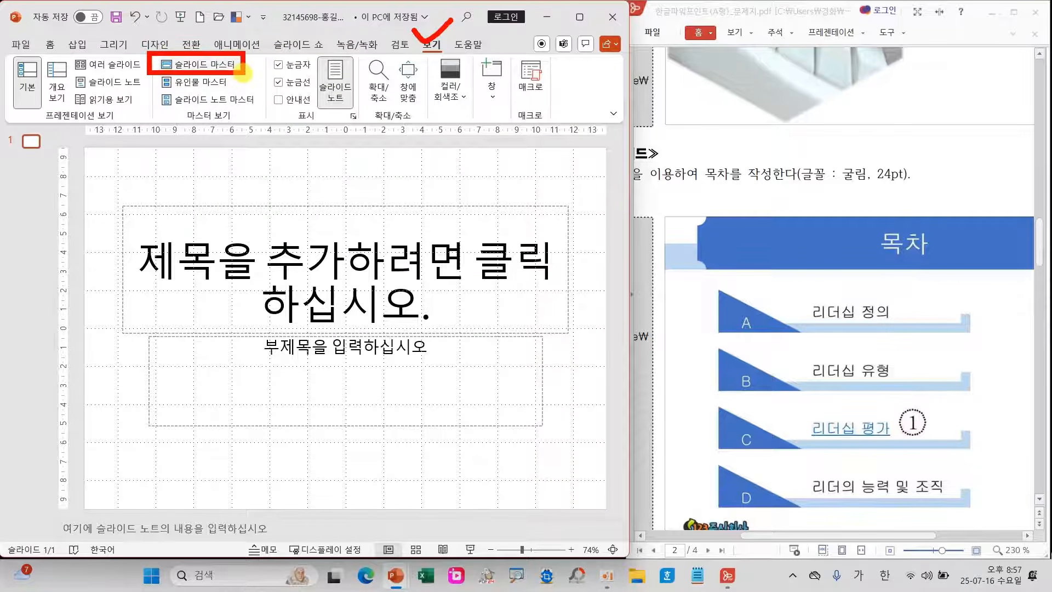
pyautogui.click(204, 65)
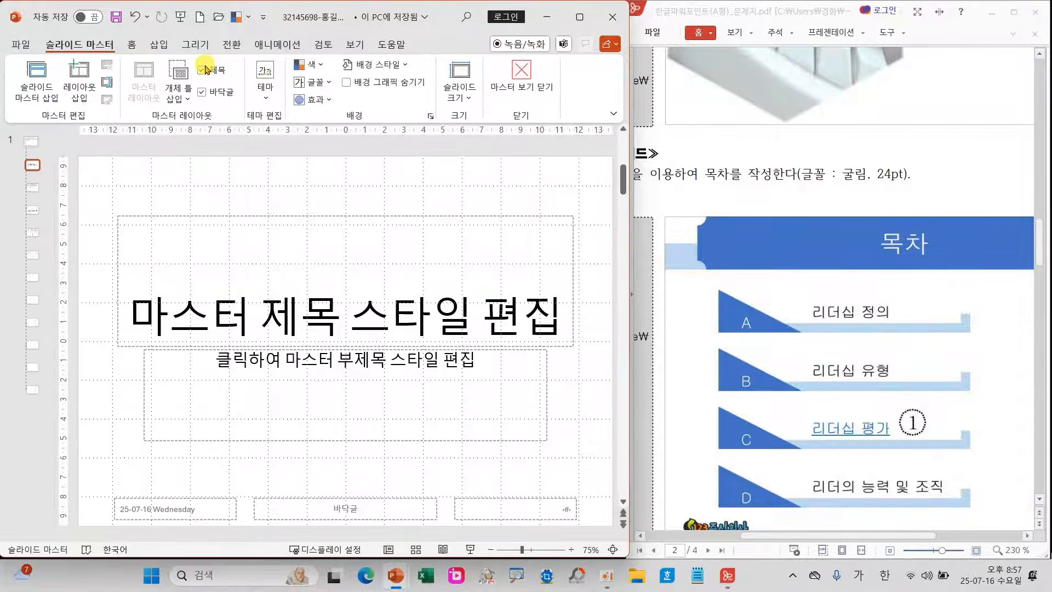
pyautogui.moveTo(57, 164); pyautogui.dragTo(166, 163)
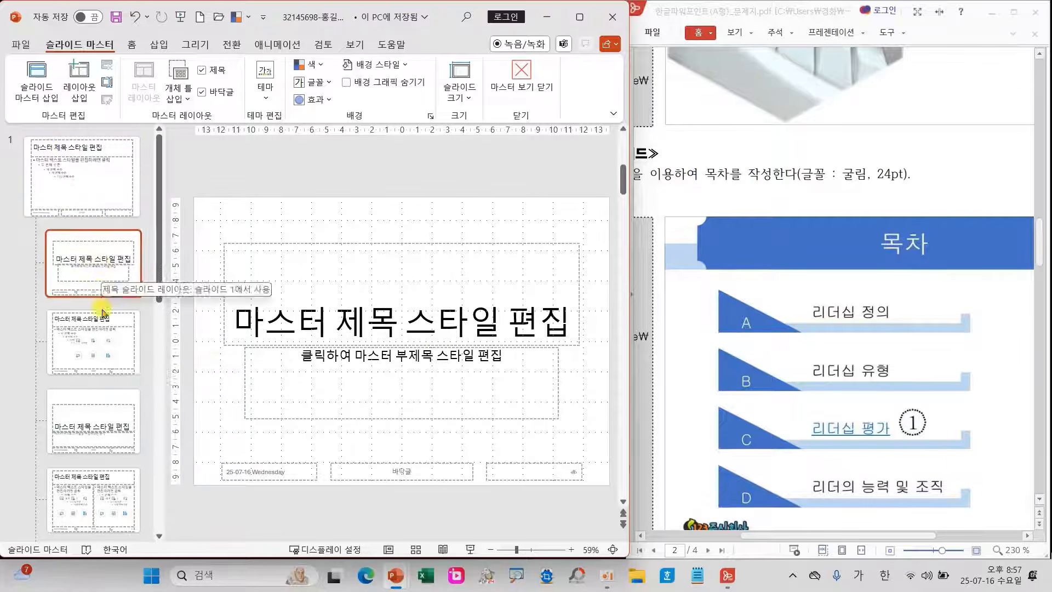
pyautogui.click(98, 338)
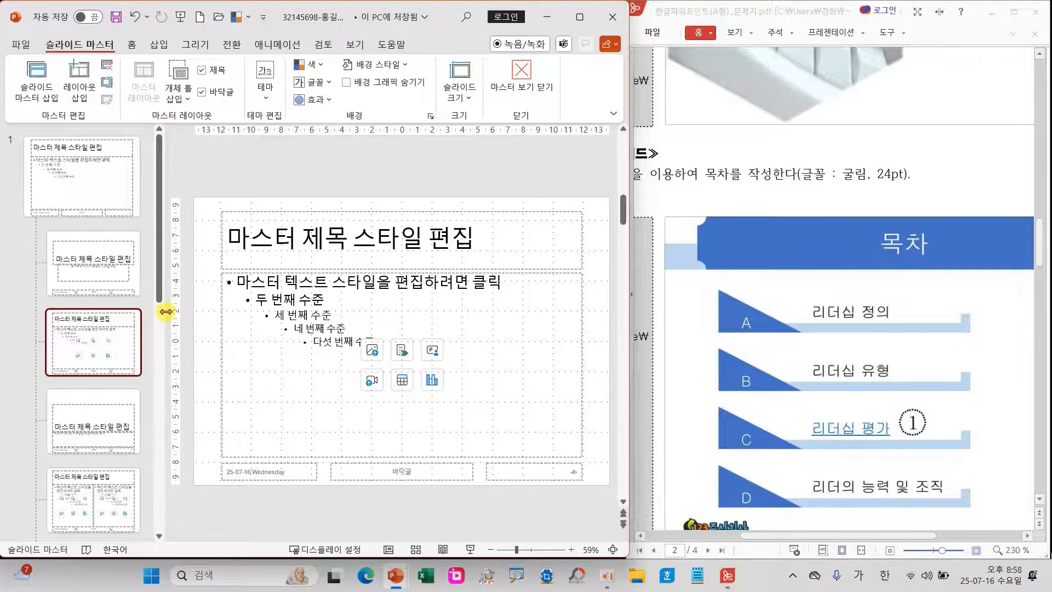
pyautogui.moveTo(165, 311); pyautogui.dragTo(48, 311)
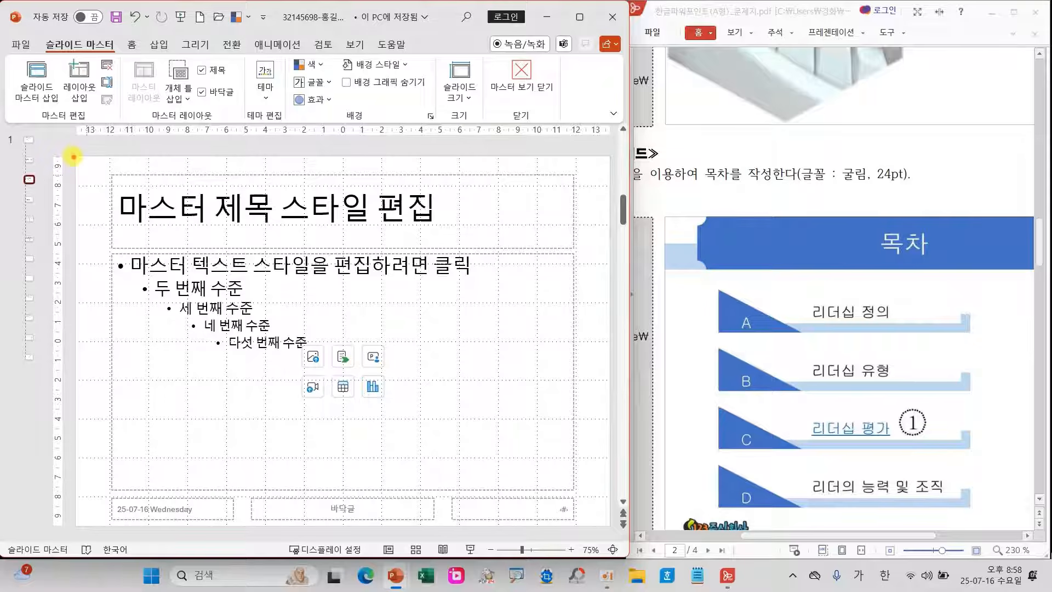
pyautogui.moveTo(58, 164)
pyautogui.mouseDown()
pyautogui.moveTo(52, 189)
pyautogui.moveTo(75, 189)
pyautogui.moveTo(43, 216)
pyautogui.moveTo(85, 225)
pyautogui.mouseUp()
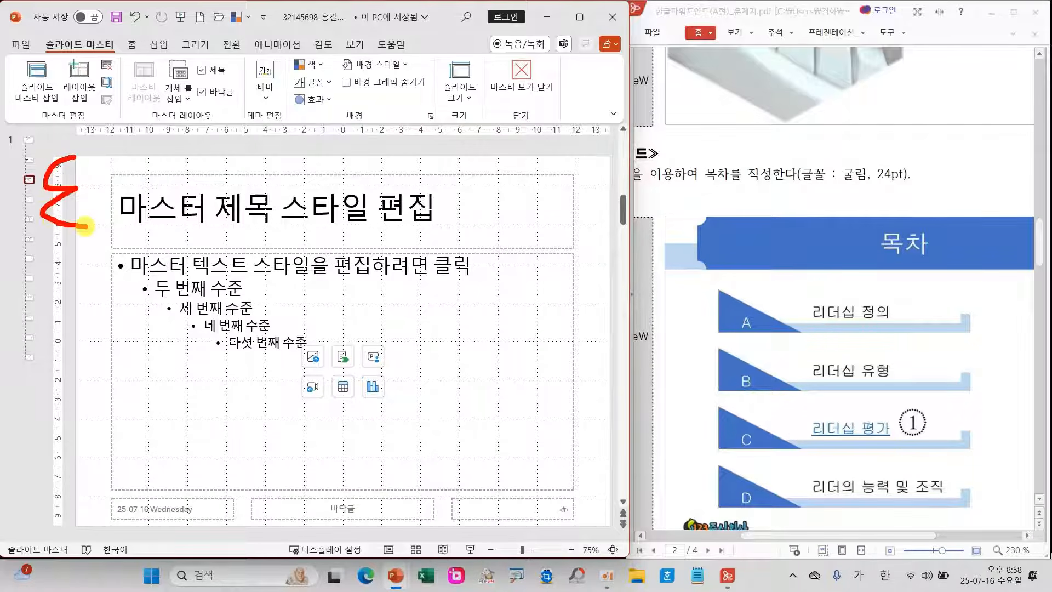
pyautogui.moveTo(81, 498)
pyautogui.mouseDown()
pyautogui.moveTo(47, 512)
pyautogui.moveTo(66, 526)
pyautogui.mouseUp()
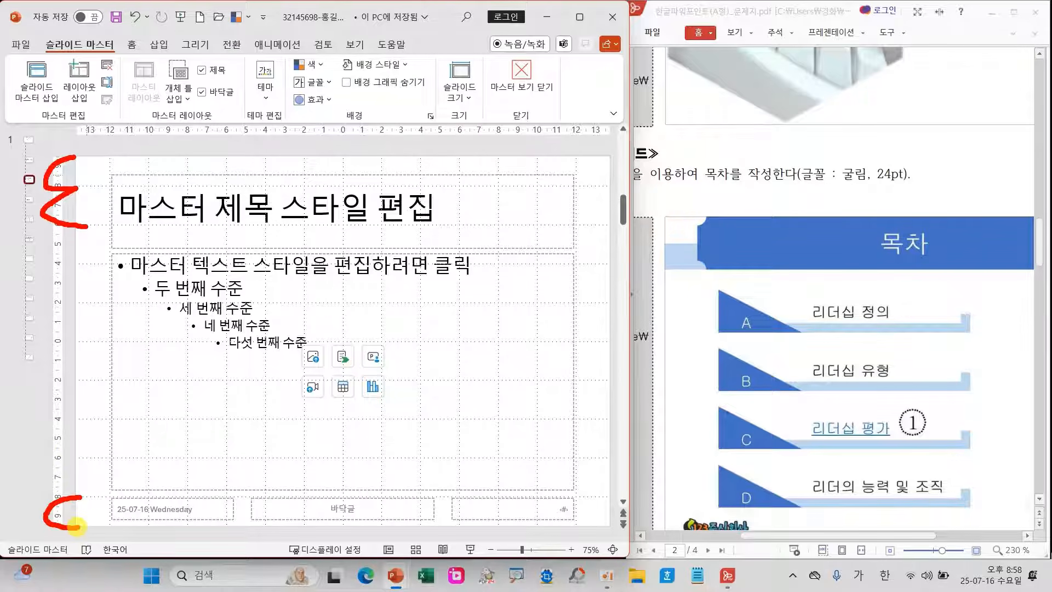
pyautogui.moveTo(77, 226)
pyautogui.mouseDown()
pyautogui.moveTo(585, 465)
pyautogui.moveTo(606, 489)
pyautogui.mouseUp()
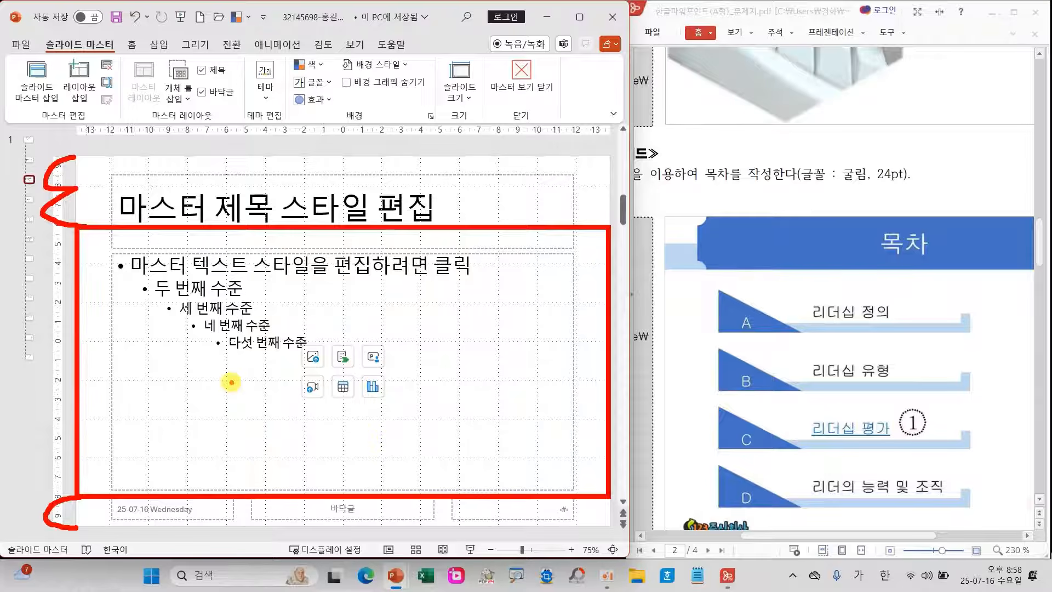
pyautogui.press('Escape')
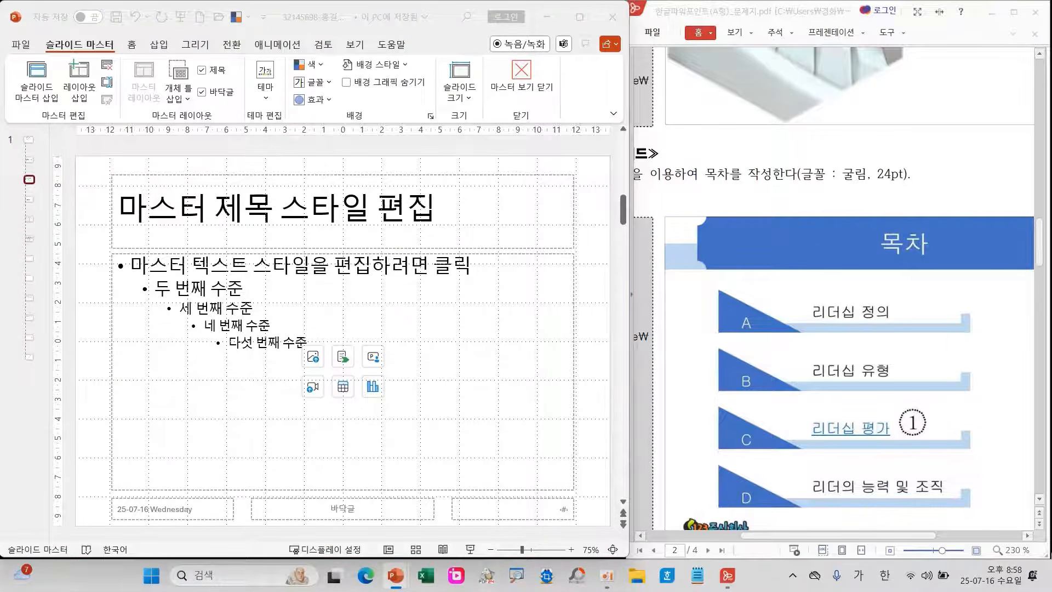
# Check the slide master conditions under 전체구성 in the exam PDF for the title font, shape outline and bottom logo file
pyautogui.scroll(3, 749, 389)
pyautogui.scroll(-2, 749, 390)
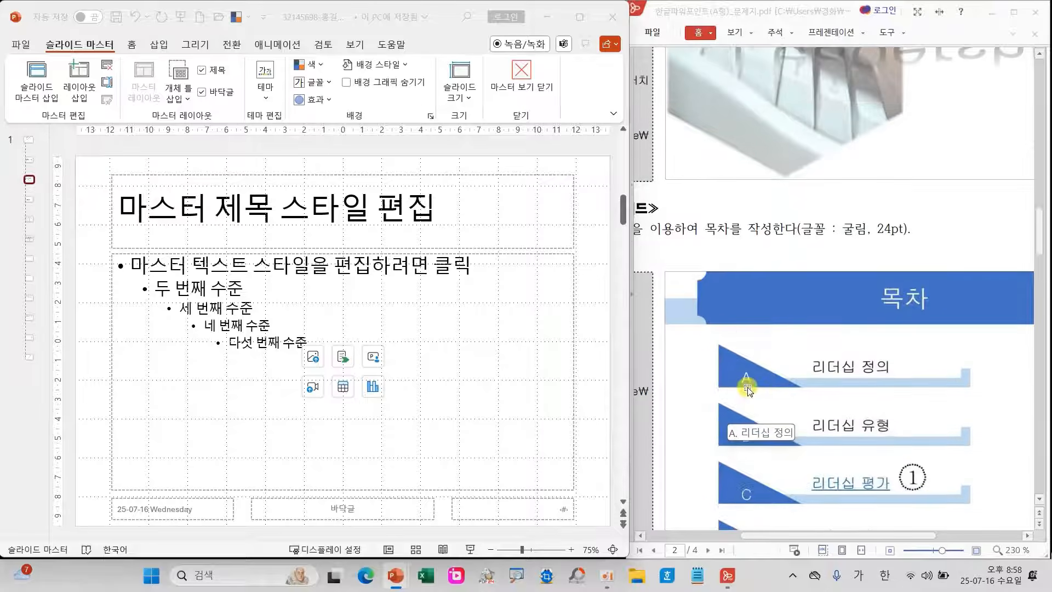
pyautogui.scroll(5, 748, 390)
pyautogui.moveTo(788, 535); pyautogui.dragTo(713, 536)
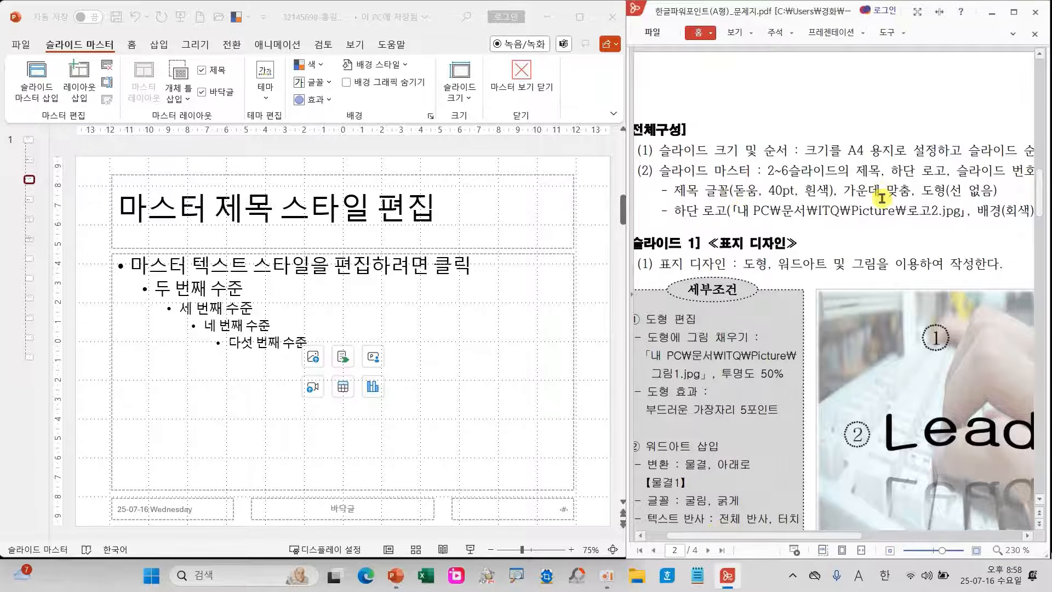
pyautogui.moveTo(907, 176)
pyautogui.mouseDown()
pyautogui.moveTo(956, 200)
pyautogui.moveTo(997, 200)
pyautogui.mouseUp()
pyautogui.moveTo(925, 146)
pyautogui.mouseDown()
pyautogui.moveTo(934, 174)
pyautogui.moveTo(971, 117)
pyautogui.mouseUp()
pyautogui.moveTo(896, 223); pyautogui.dragTo(952, 223)
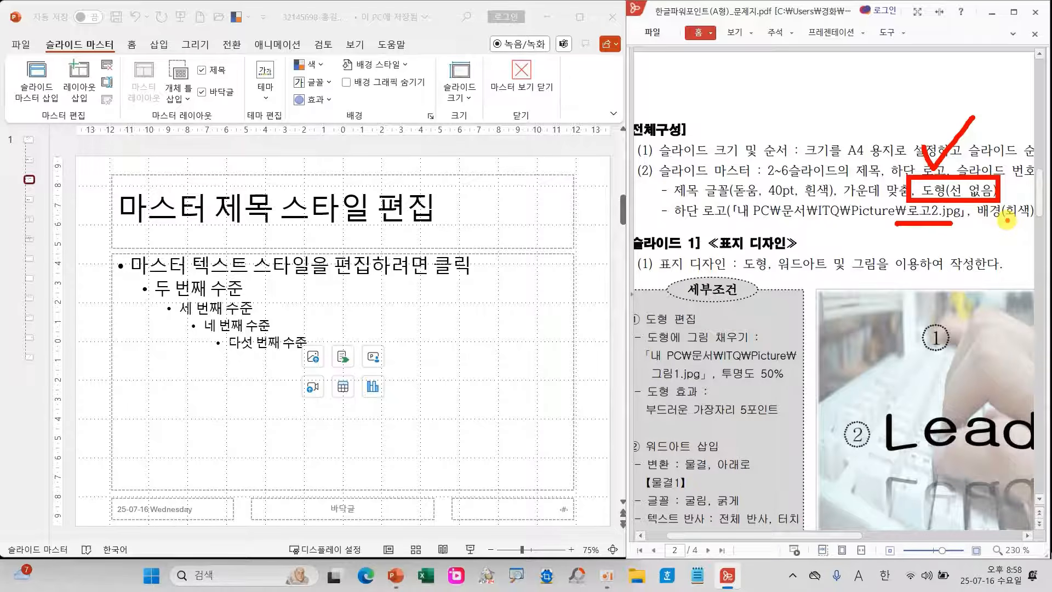
# Following the slide 2 sample in the exam PDF, draw a thin rectangle across the full slide width in the layout's title area
pyautogui.moveTo(813, 172)
pyautogui.mouseDown()
pyautogui.moveTo(775, 192)
pyautogui.moveTo(789, 148)
pyautogui.moveTo(807, 178)
pyautogui.mouseUp()
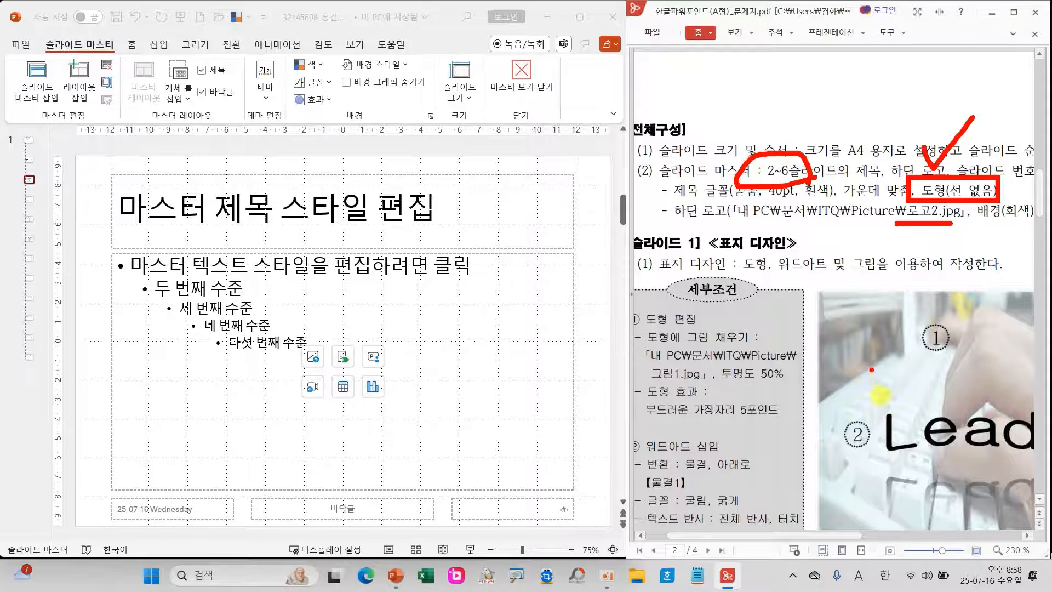
pyautogui.press('Escape')
pyautogui.scroll(-5, 885, 389)
pyautogui.scroll(-3, 894, 404)
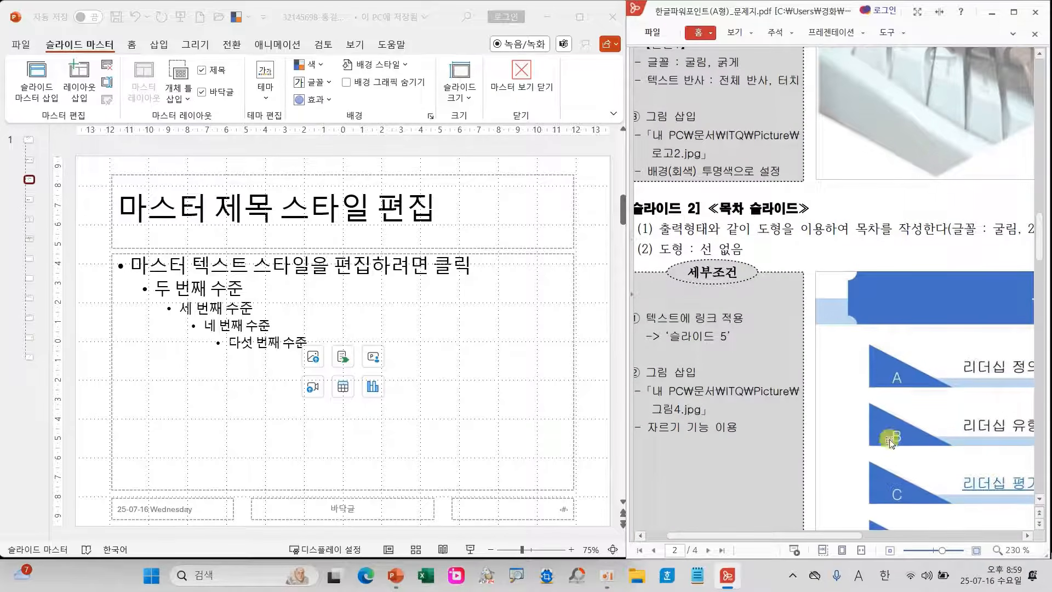
pyautogui.moveTo(833, 542); pyautogui.dragTo(930, 537)
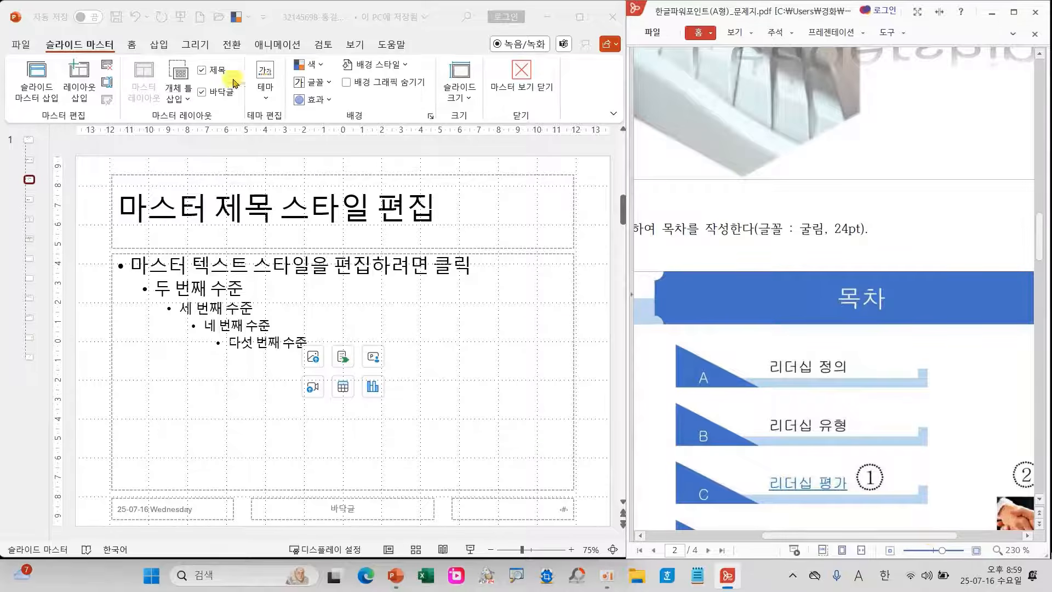
pyautogui.click(133, 45)
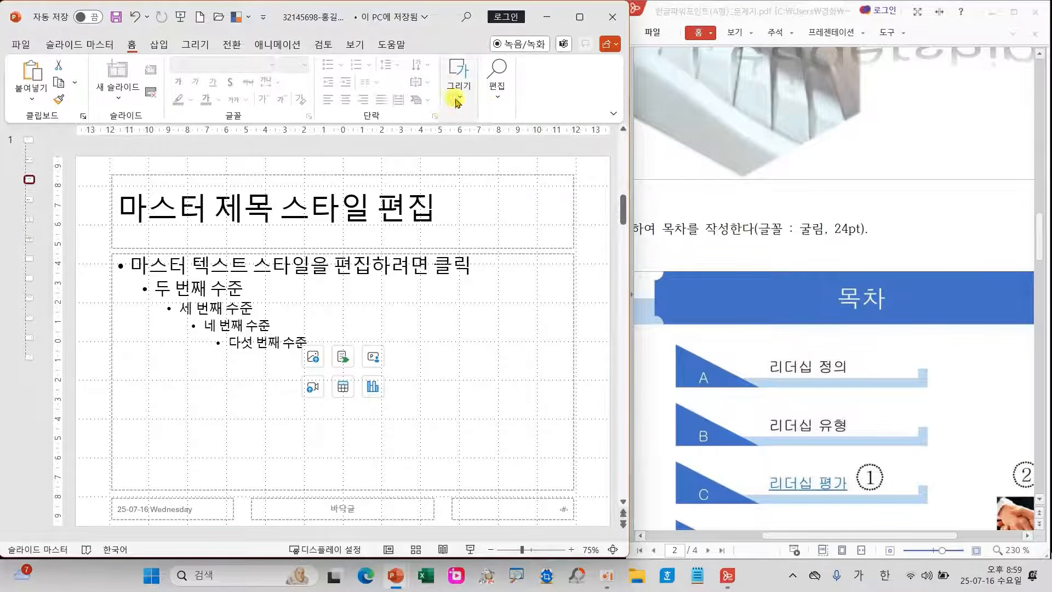
pyautogui.click(459, 87)
pyautogui.click(520, 132)
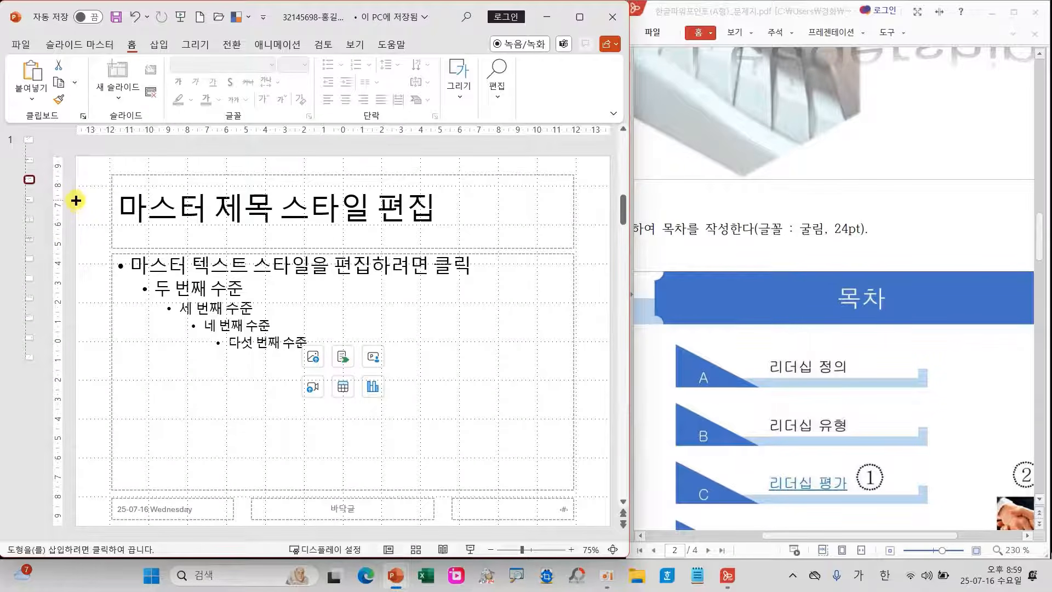
pyautogui.moveTo(76, 199); pyautogui.dragTo(611, 226)
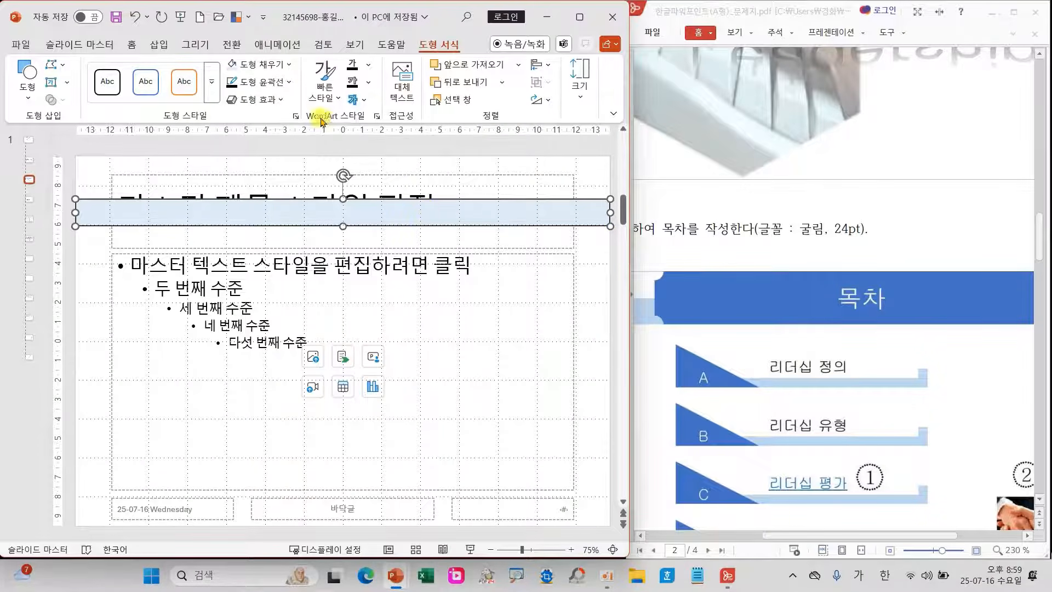
# Remove the outline from the full-width light-blue rectangle
pyautogui.click(257, 82)
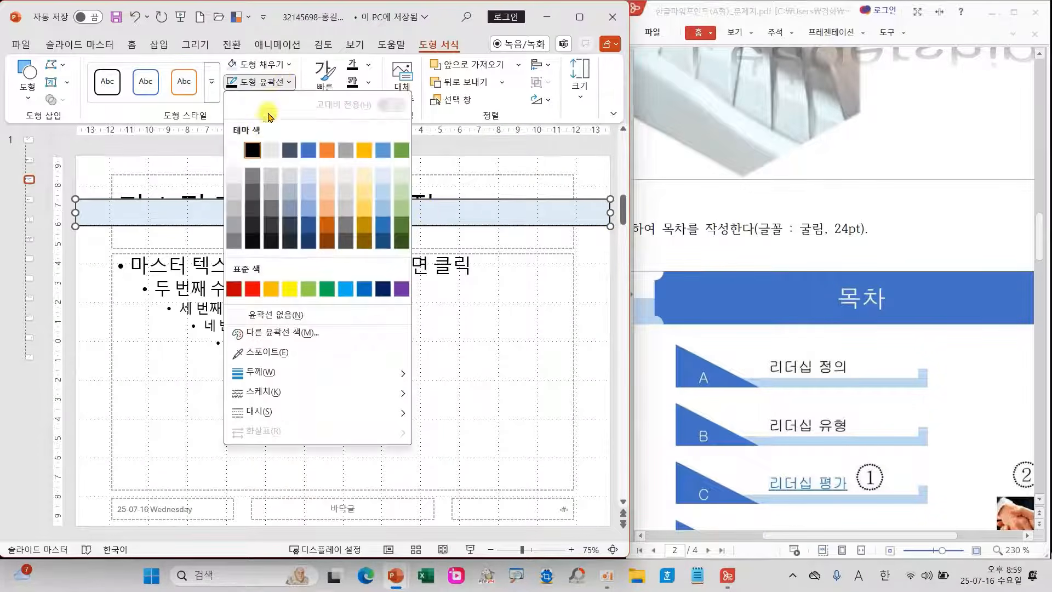
pyautogui.click(253, 314)
pyautogui.click(94, 289)
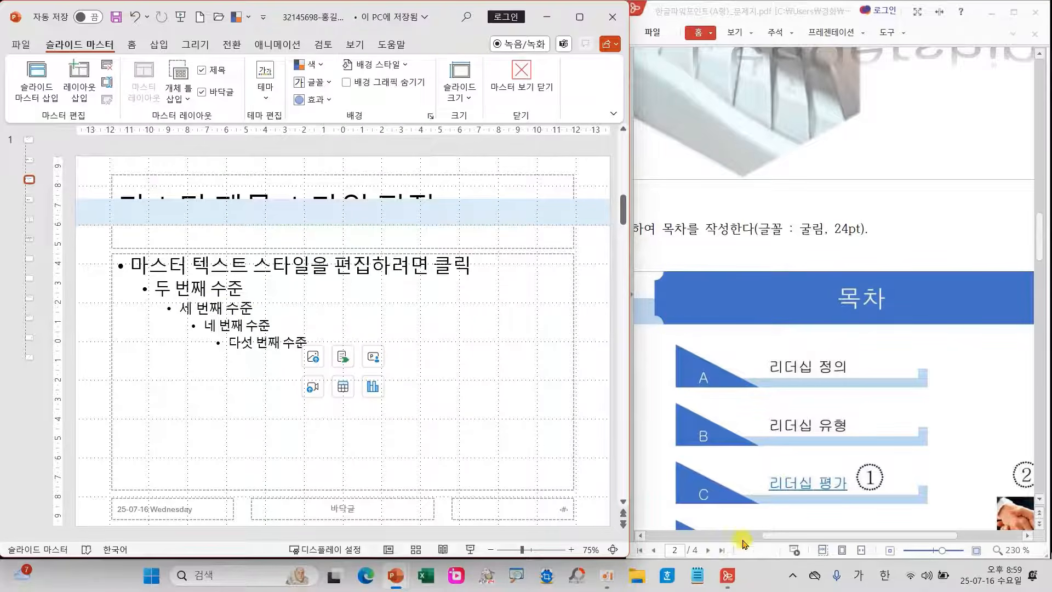
# Draw a plaque shape about 24 cm wide over the title area, from the slide's top edge down to the rectangle's lower edge
pyautogui.moveTo(772, 536); pyautogui.dragTo(887, 526)
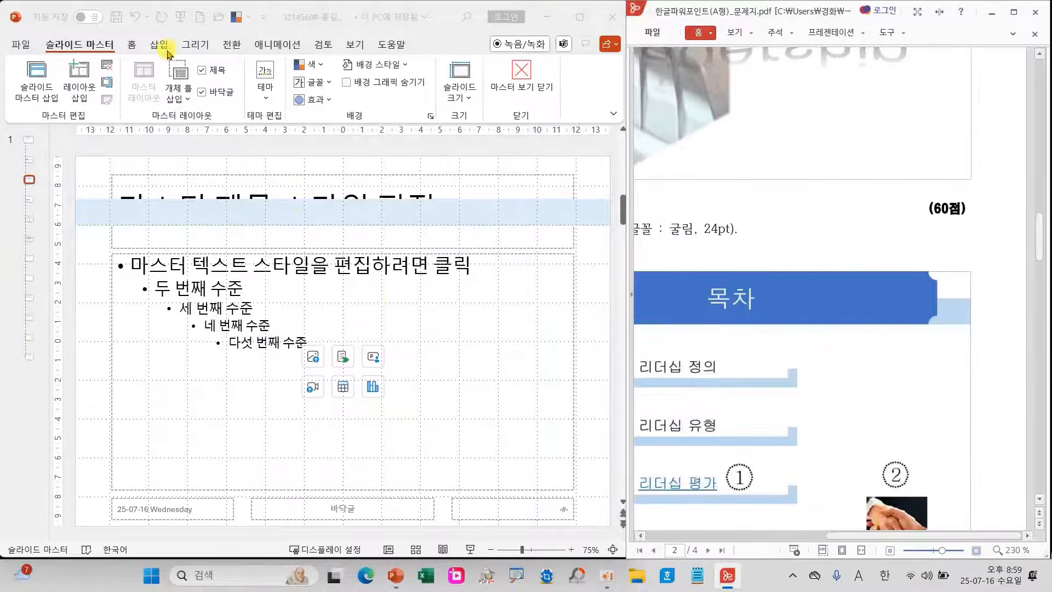
pyautogui.click(130, 45)
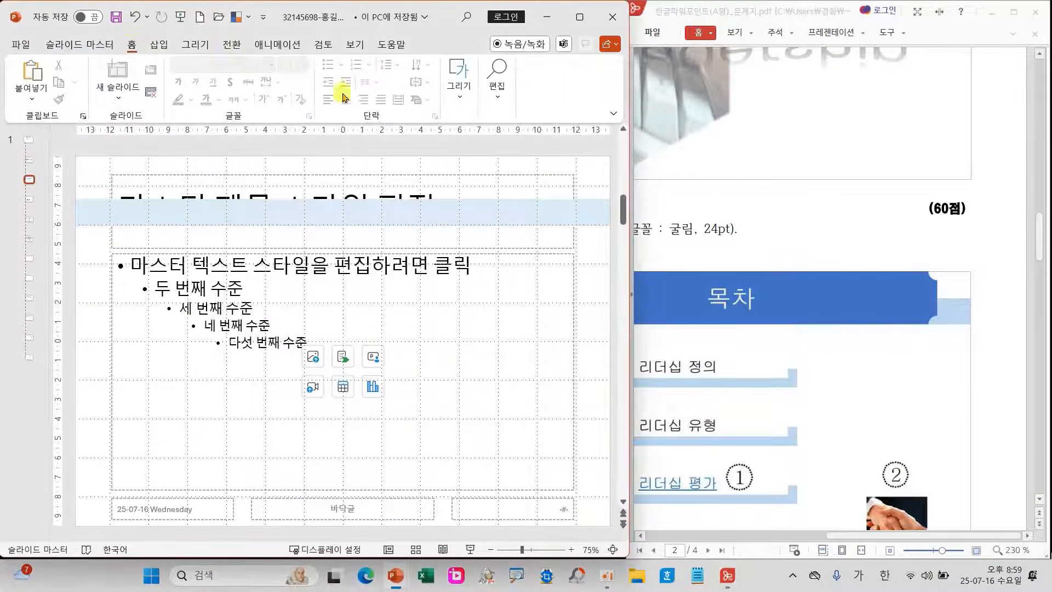
pyautogui.click(459, 77)
pyautogui.click(553, 148)
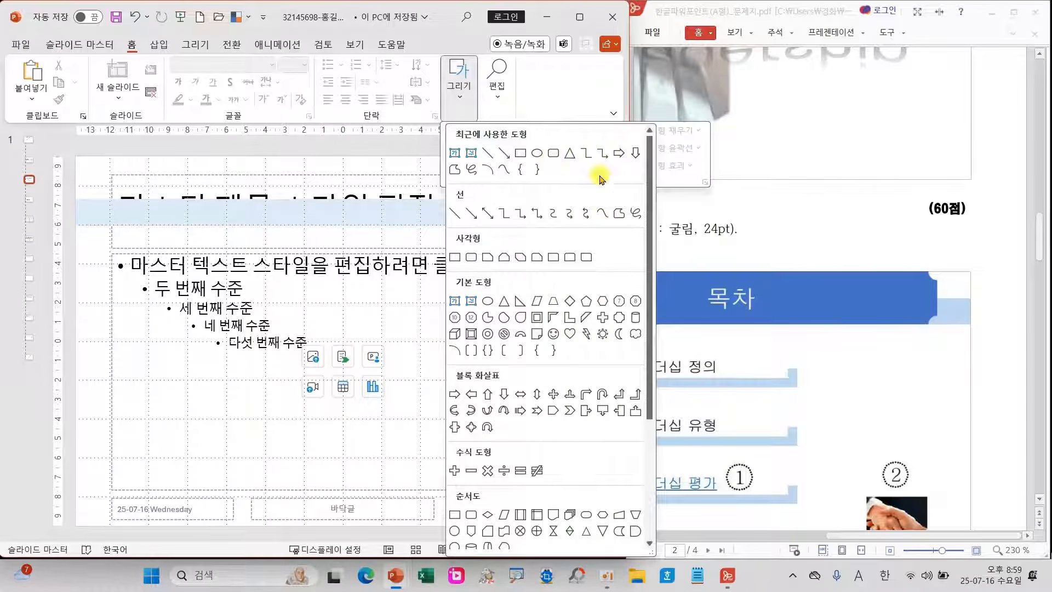
pyautogui.click(619, 318)
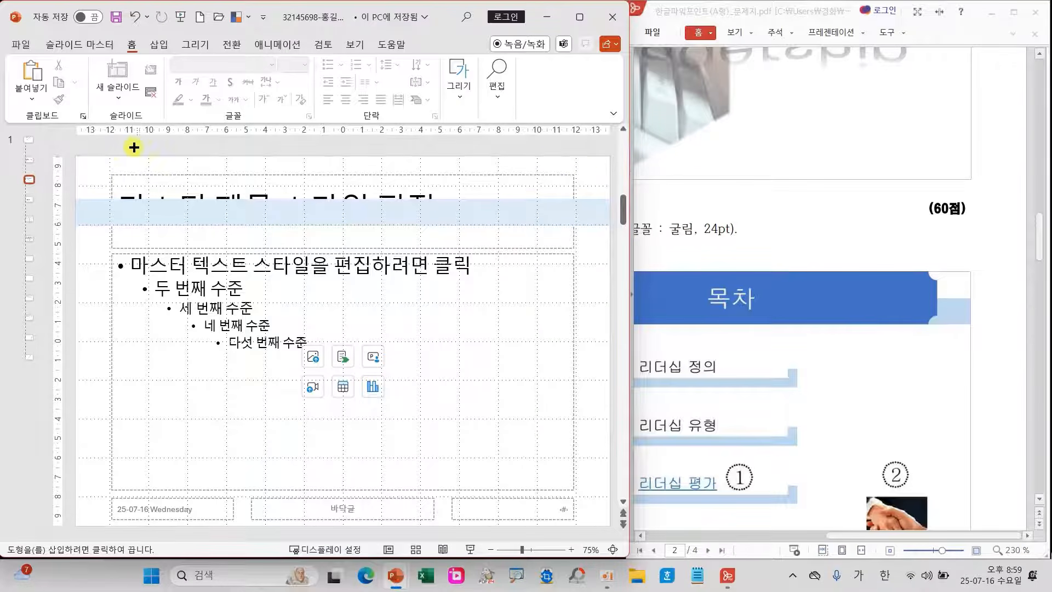
pyautogui.moveTo(109, 156); pyautogui.dragTo(573, 225)
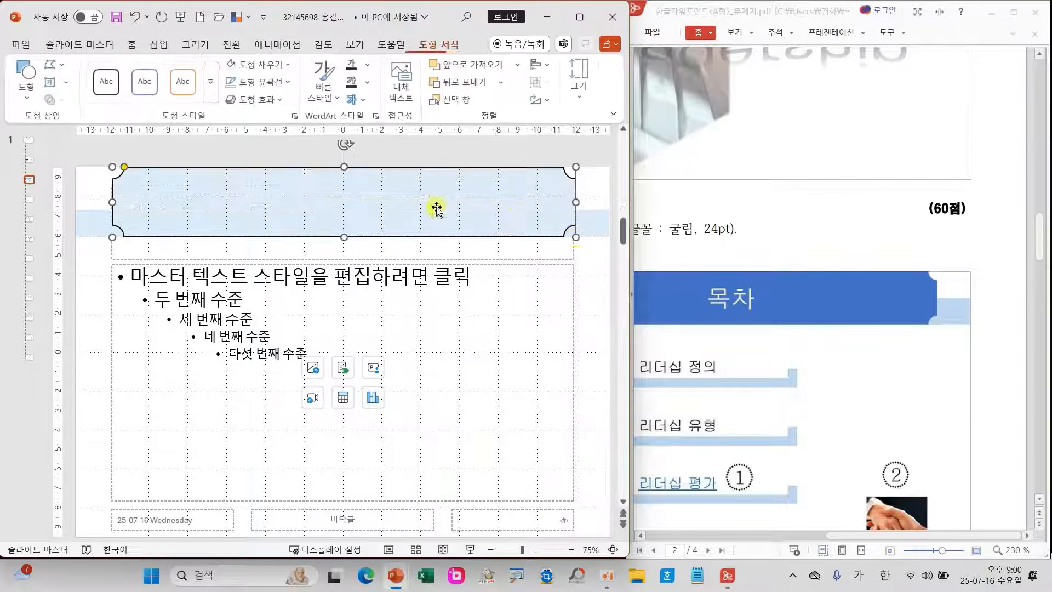
# Fill the plaque shape with a darker blue theme color and remove its outline
pyautogui.click(290, 65)
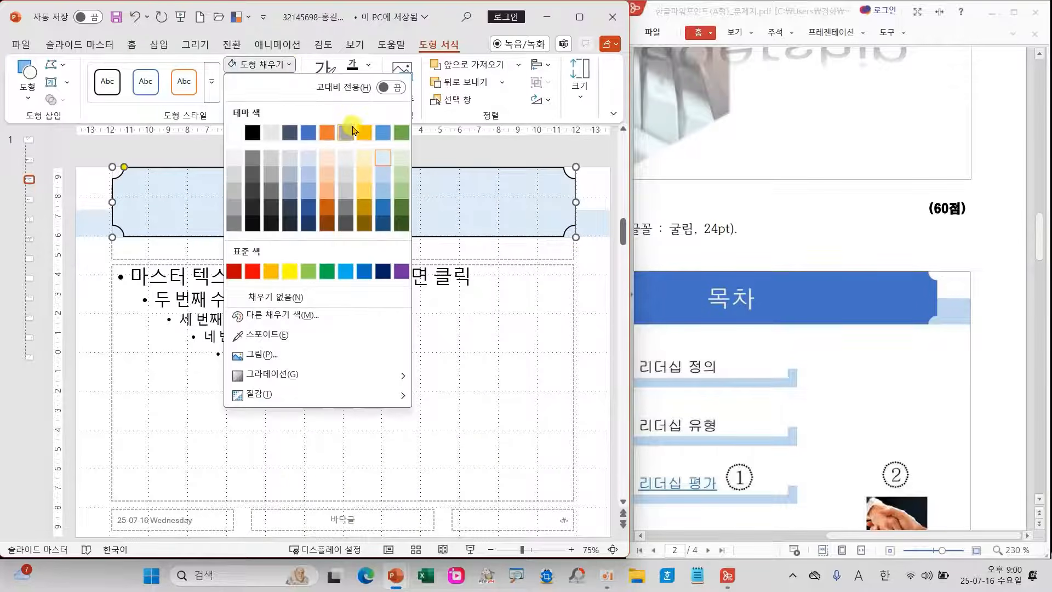
pyautogui.click(383, 208)
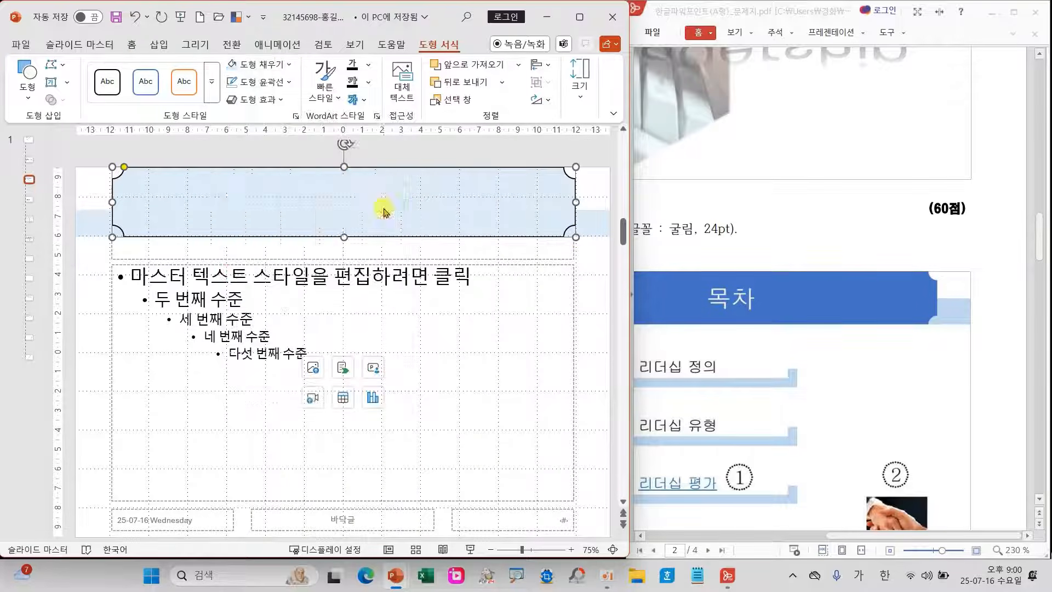
pyautogui.click(283, 83)
pyautogui.click(283, 308)
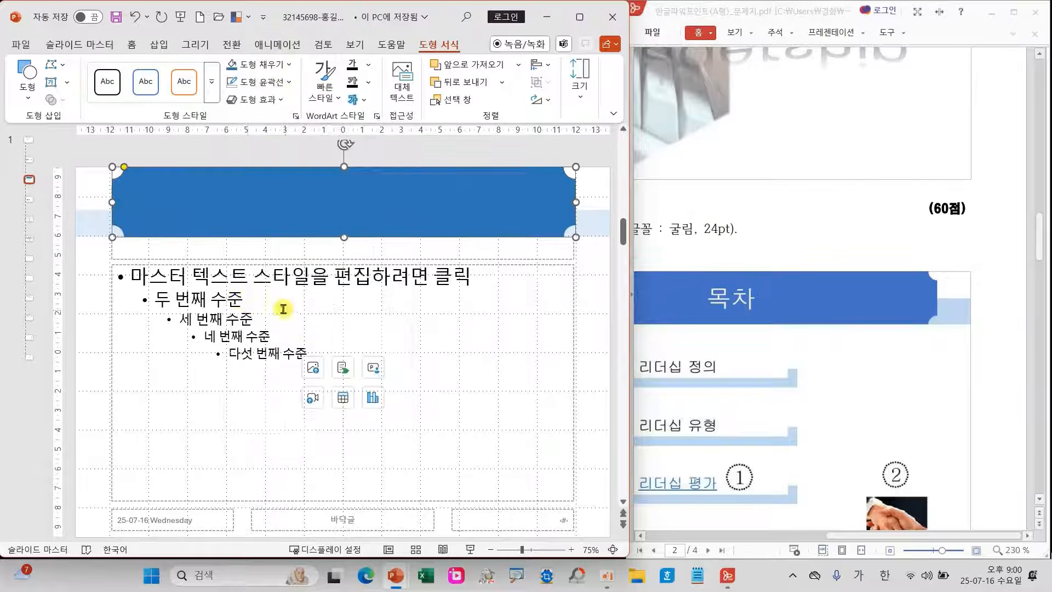
pyautogui.click(88, 304)
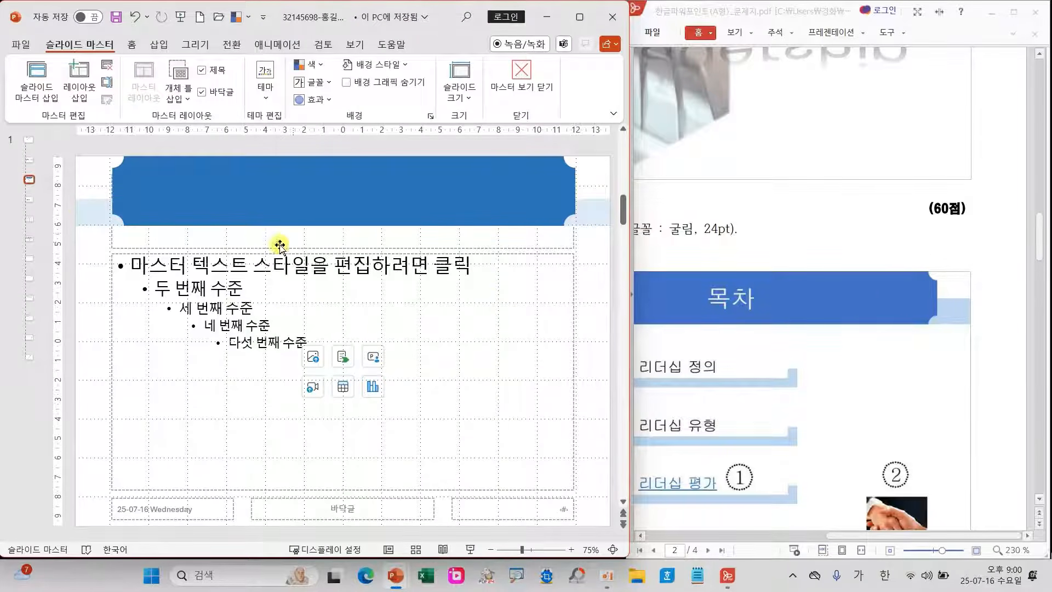
# Make the light-blue rectangle behind the plaque slightly taller by extending its upper edge upward
pyautogui.click(80, 208)
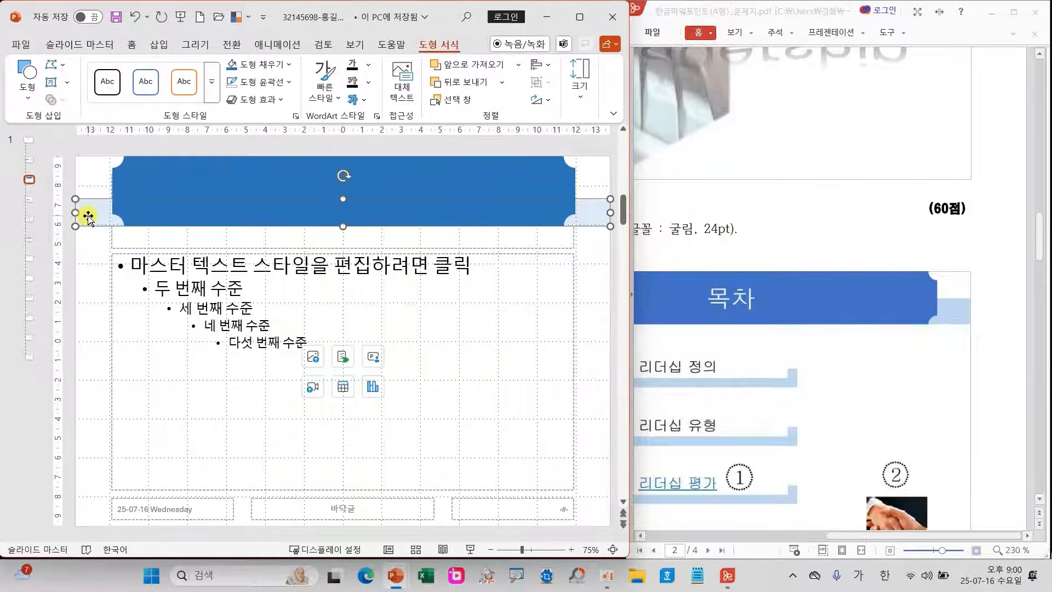
pyautogui.moveTo(340, 199); pyautogui.dragTo(341, 185)
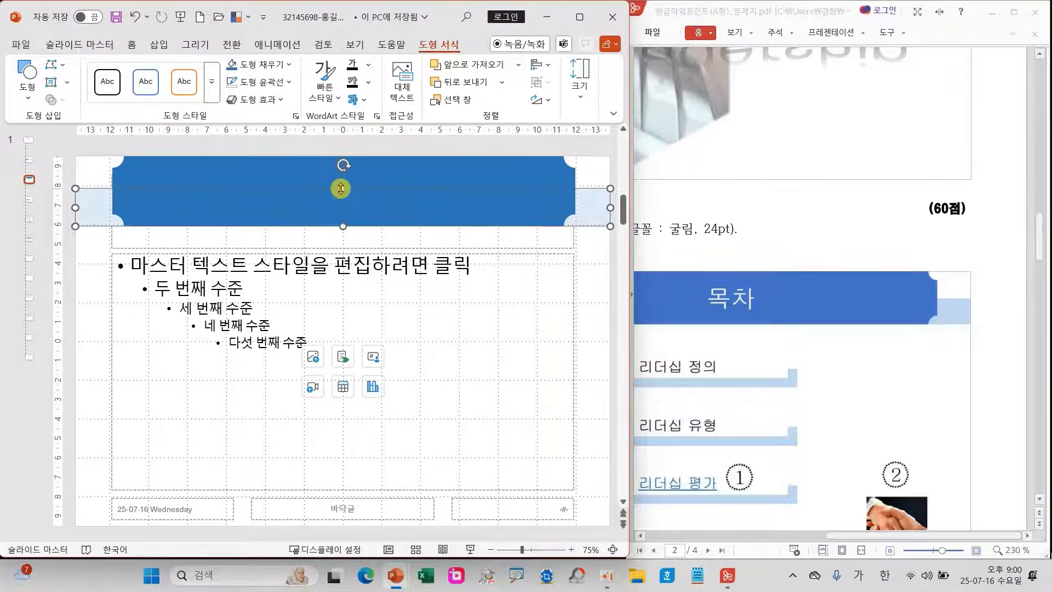
pyautogui.click(88, 269)
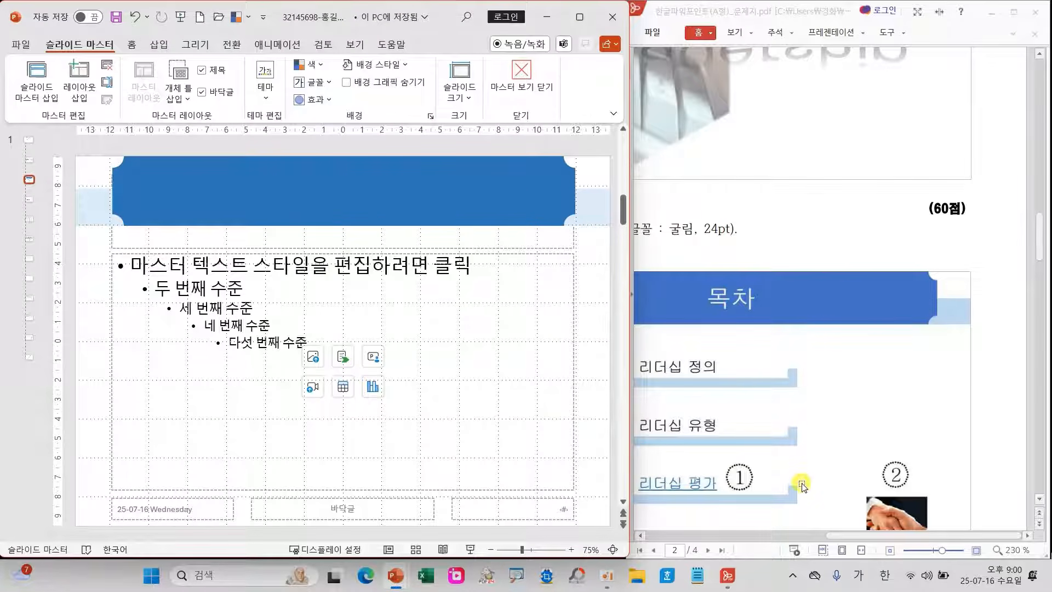
# Select the title placeholder hidden behind the plaque shape and bring it to the front
pyautogui.moveTo(842, 534); pyautogui.dragTo(759, 534)
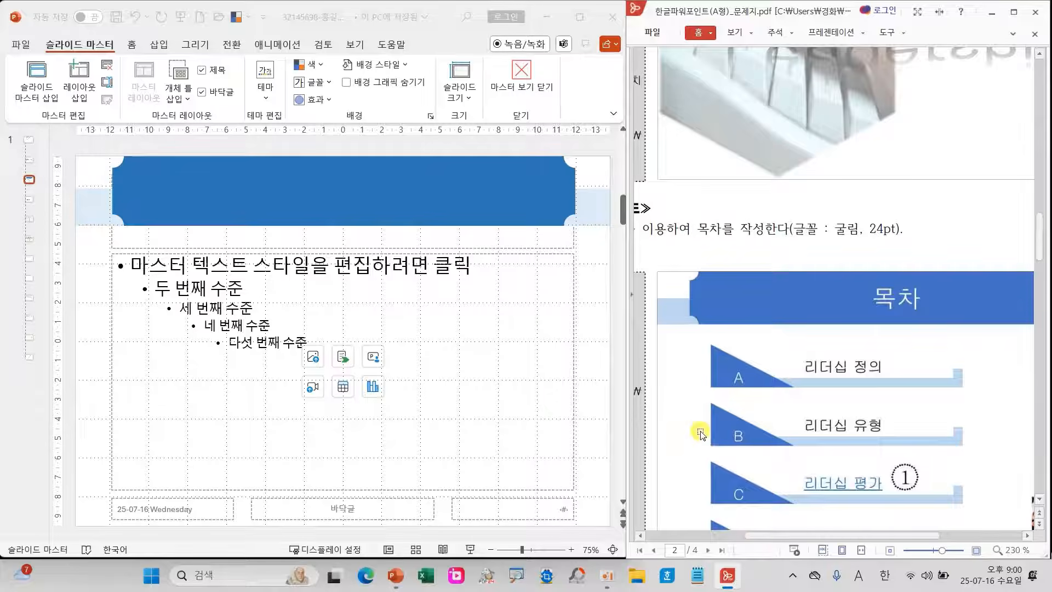
pyautogui.scroll(2, 698, 431)
pyautogui.scroll(6, 700, 430)
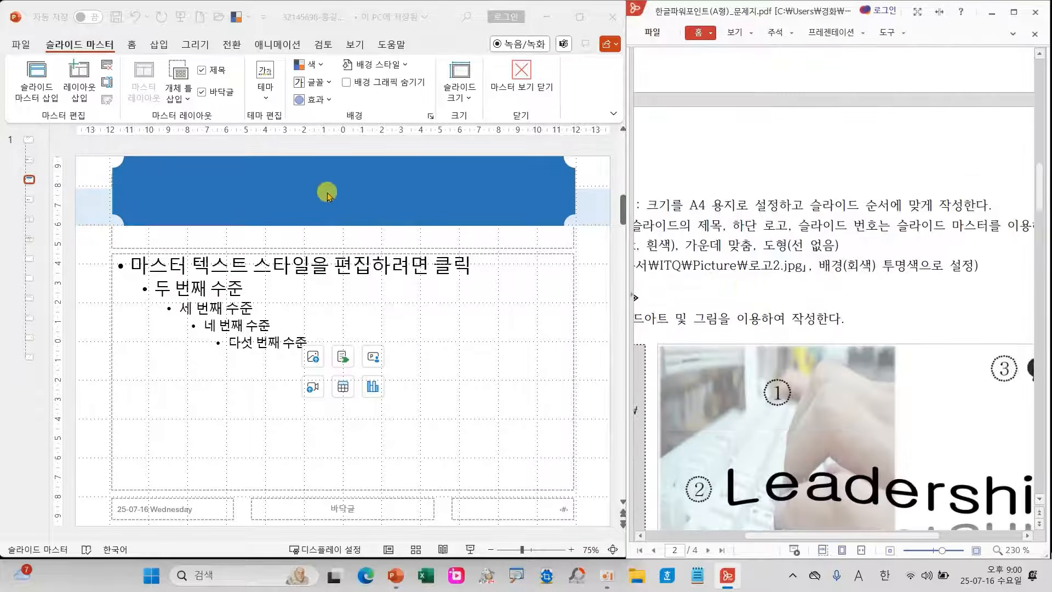
pyautogui.click(320, 187)
pyautogui.click(321, 186)
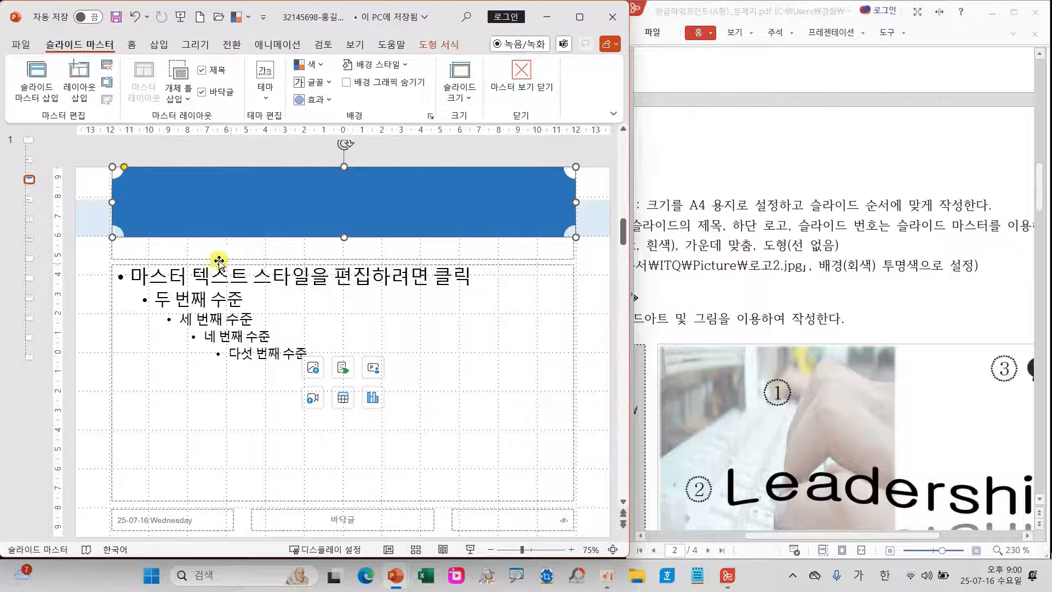
pyautogui.click(121, 256)
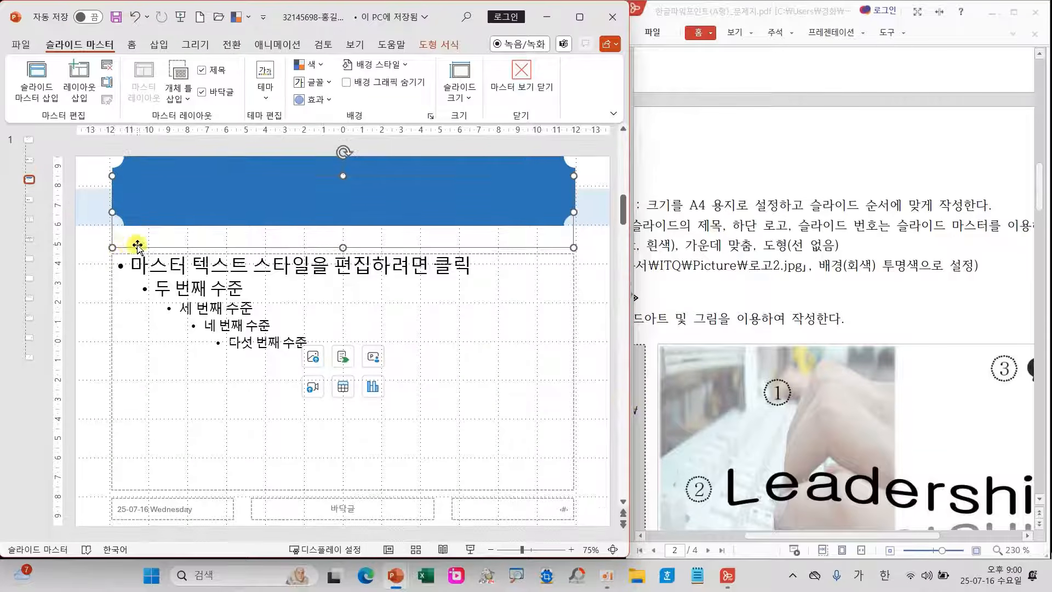
pyautogui.moveTo(122, 227)
pyautogui.mouseDown()
pyautogui.moveTo(94, 246)
pyautogui.moveTo(128, 231)
pyautogui.mouseUp()
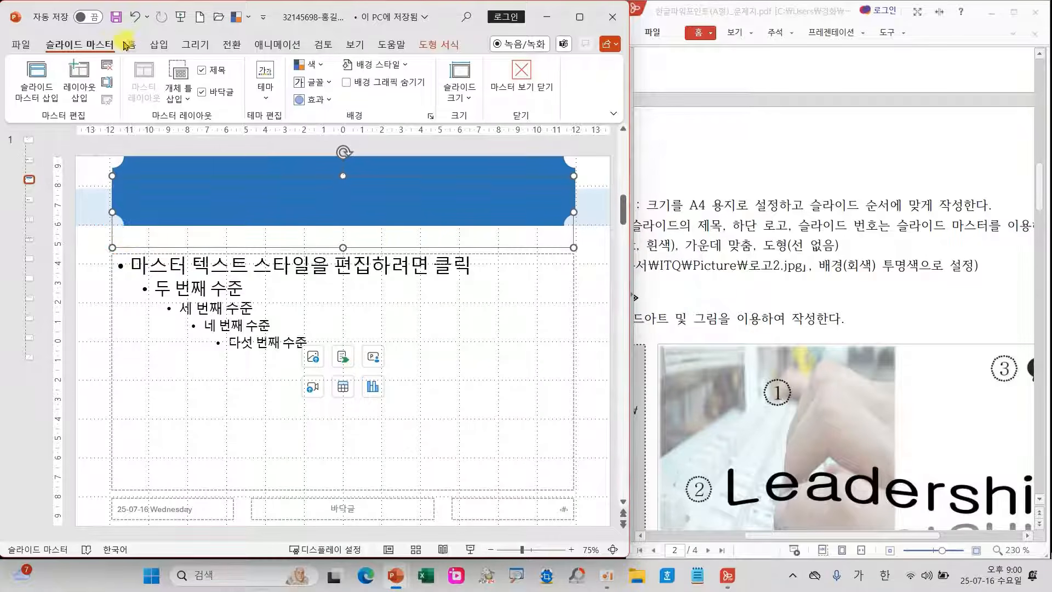
pyautogui.click(431, 46)
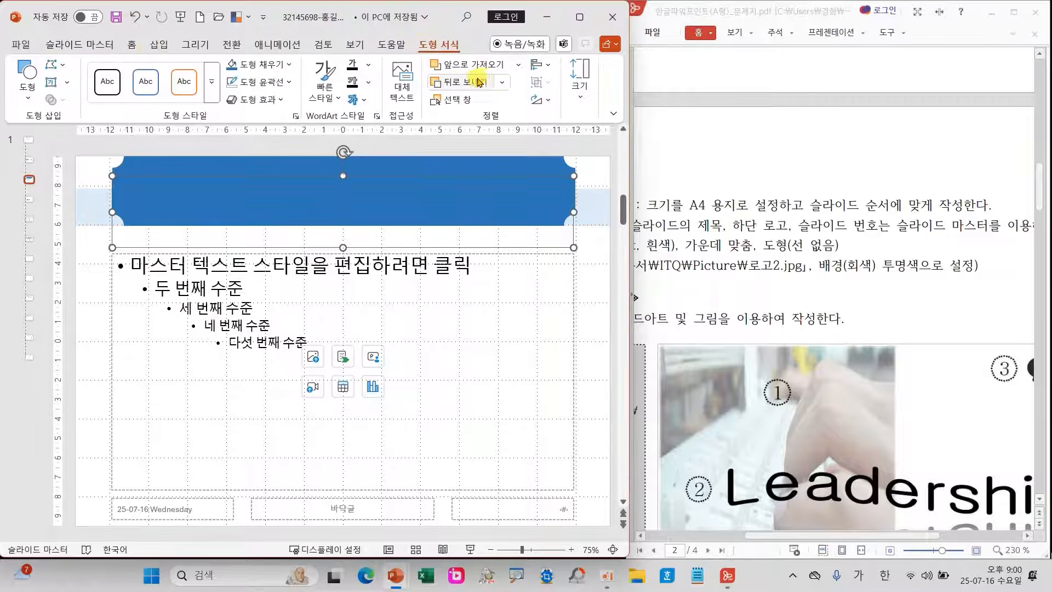
pyautogui.click(518, 65)
pyautogui.click(482, 100)
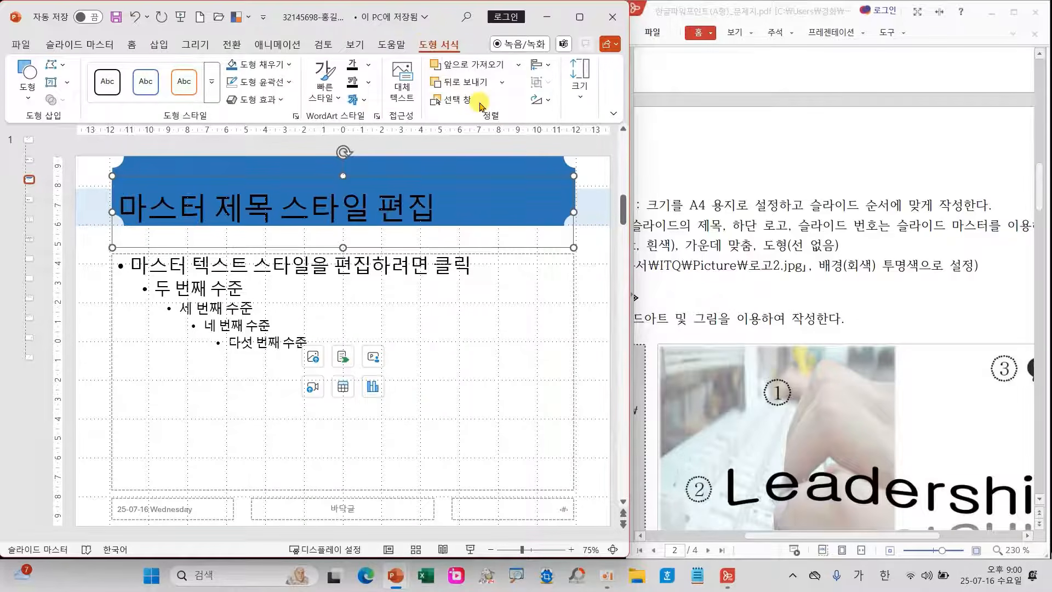
# Set the master title text to the 돋움 font at 40 pt, as the exam PDF requires
pyautogui.moveTo(824, 537); pyautogui.dragTo(757, 534)
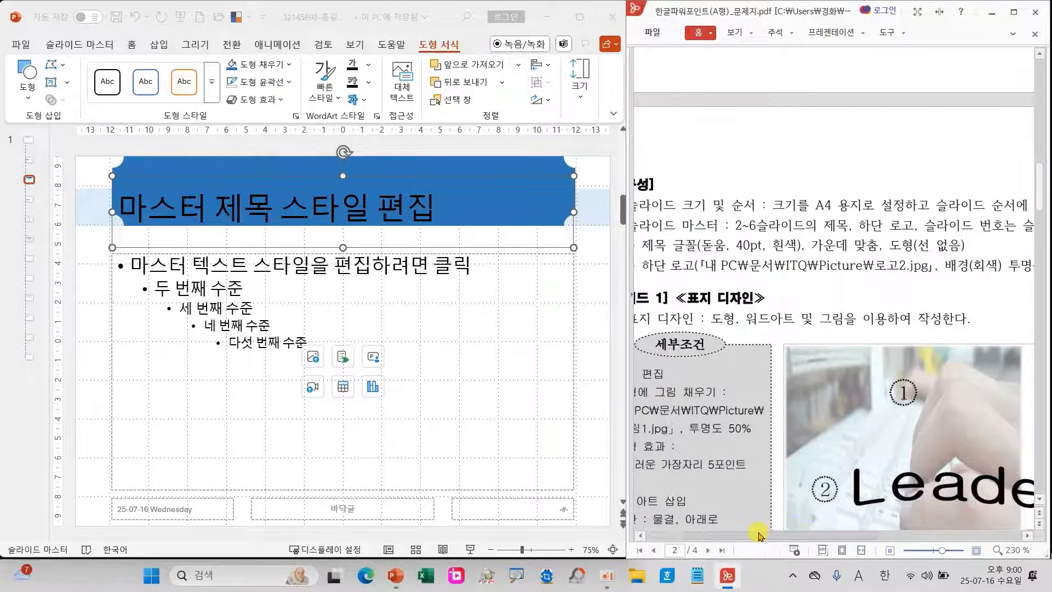
pyautogui.click(133, 53)
pyautogui.click(132, 46)
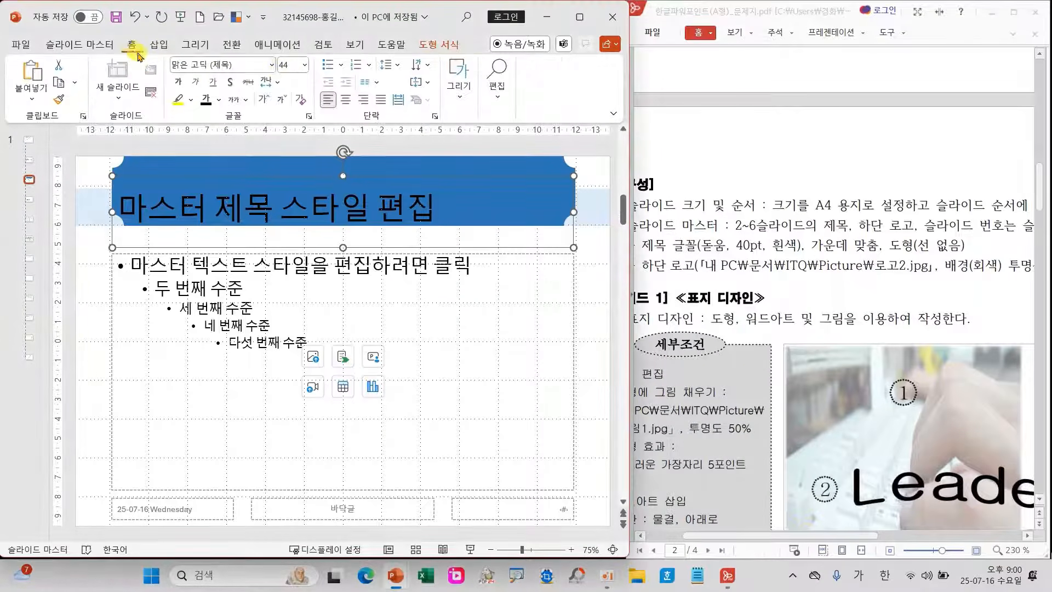
pyautogui.click(270, 68)
pyautogui.write('돋움')
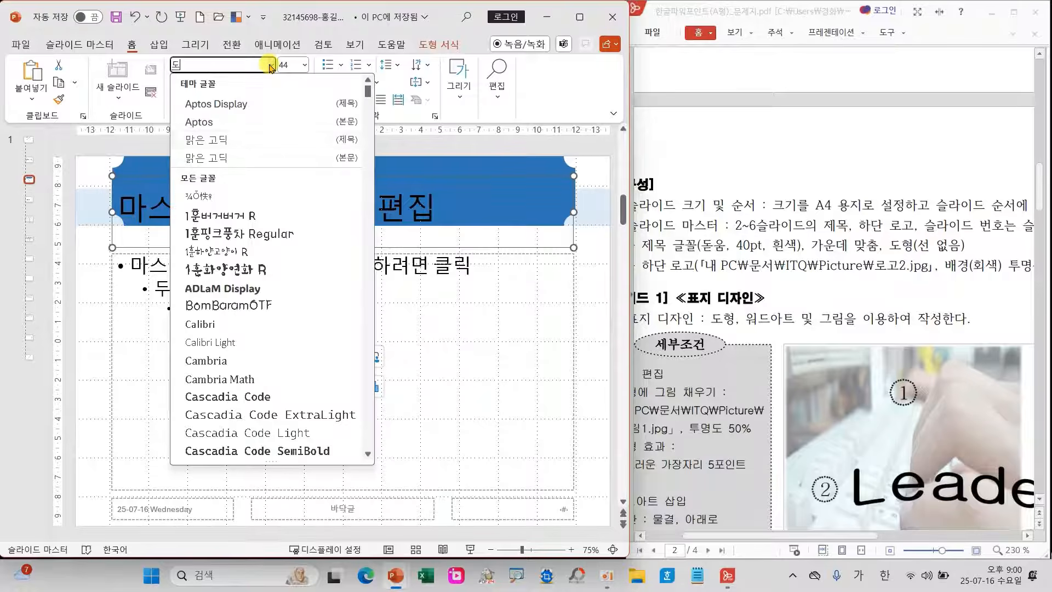
pyautogui.press('Return')
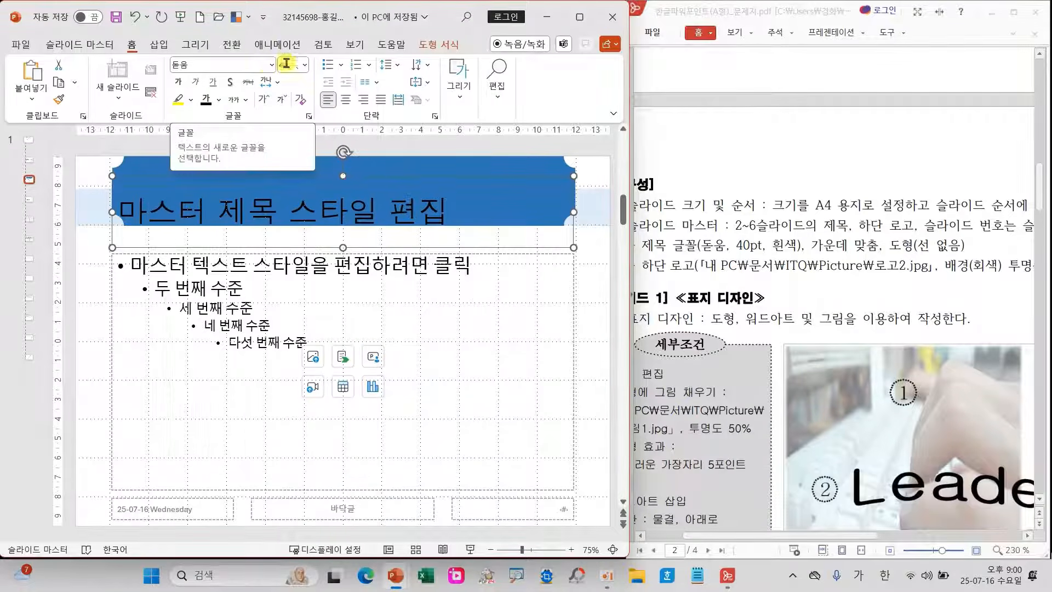
pyautogui.click(305, 64)
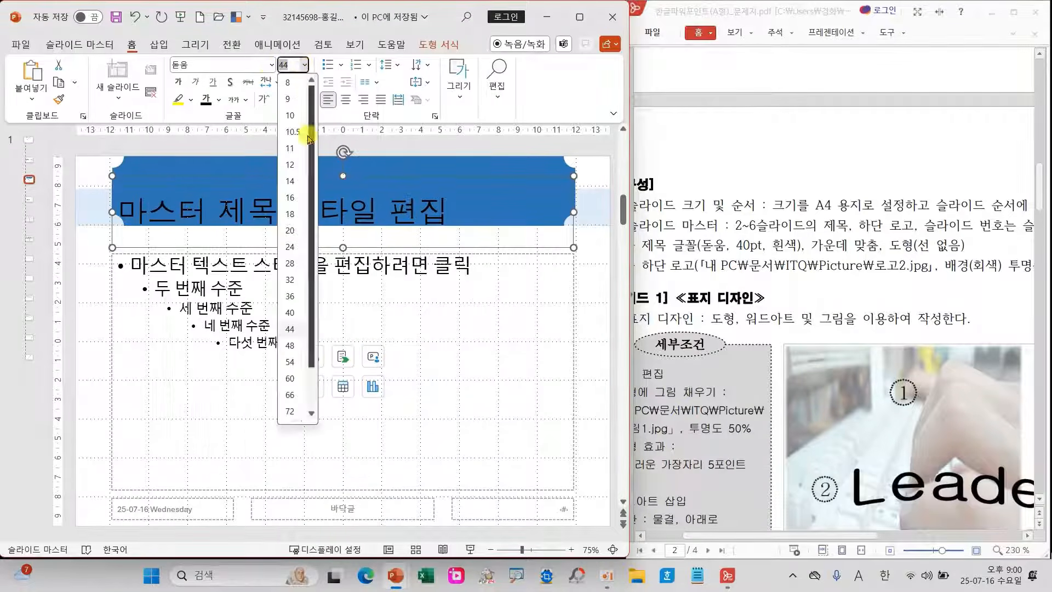
pyautogui.click(294, 314)
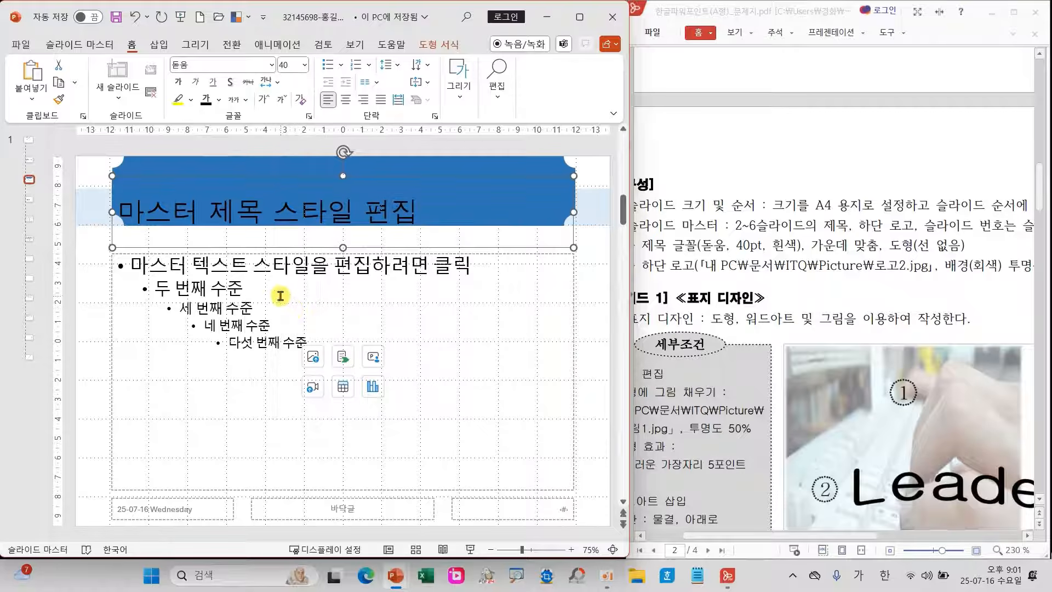
# Color the master title text white and center it horizontally
pyautogui.click(219, 100)
pyautogui.click(244, 168)
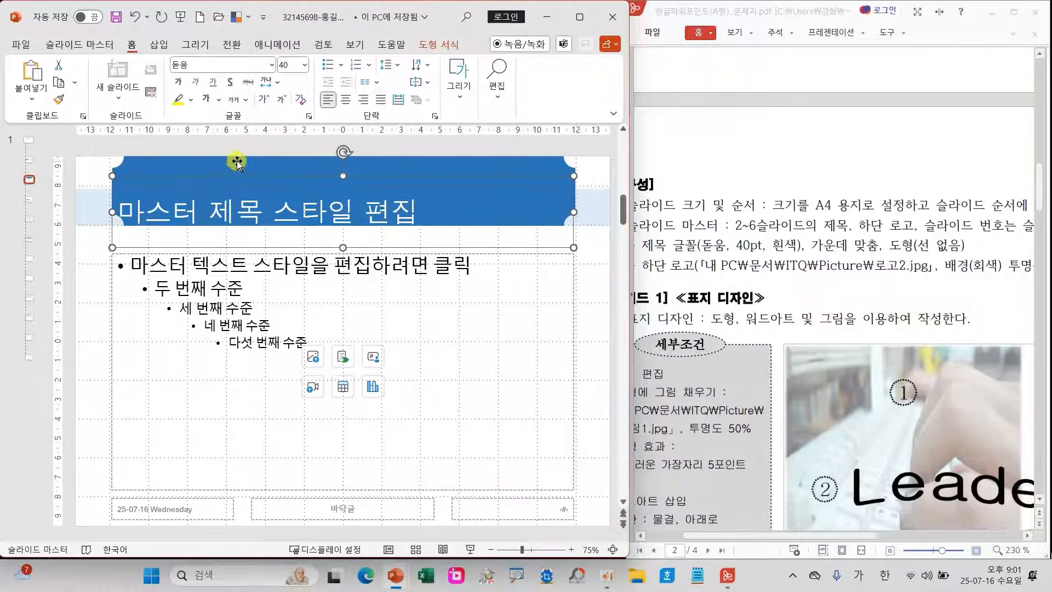
pyautogui.click(347, 101)
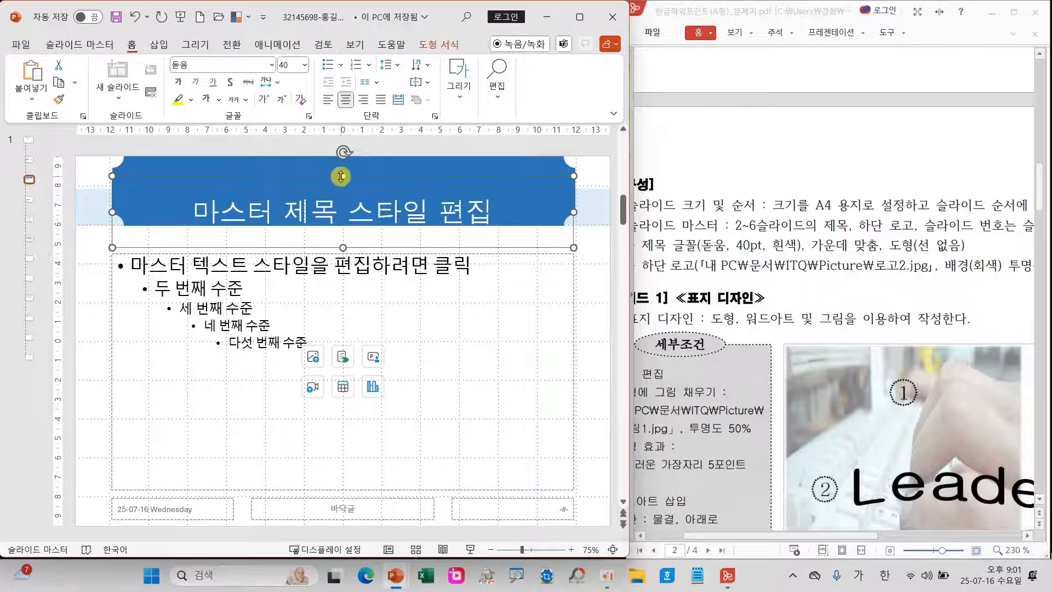
# Resize the master title placeholder vertically so its upper and lower edges match the blue plaque shape
pyautogui.moveTo(340, 176); pyautogui.dragTo(341, 157)
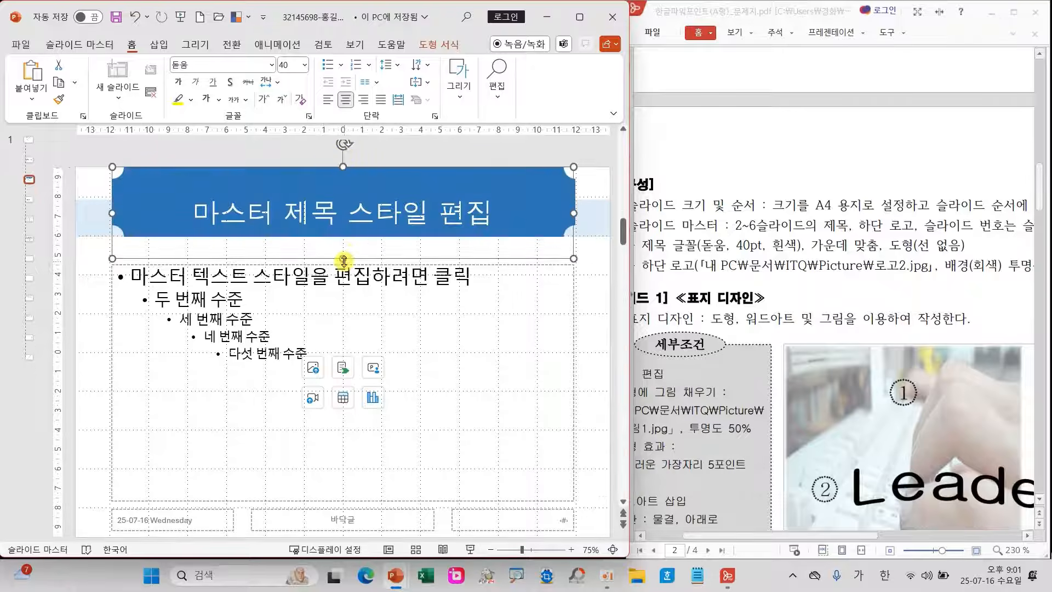
pyautogui.moveTo(343, 259); pyautogui.dragTo(345, 237)
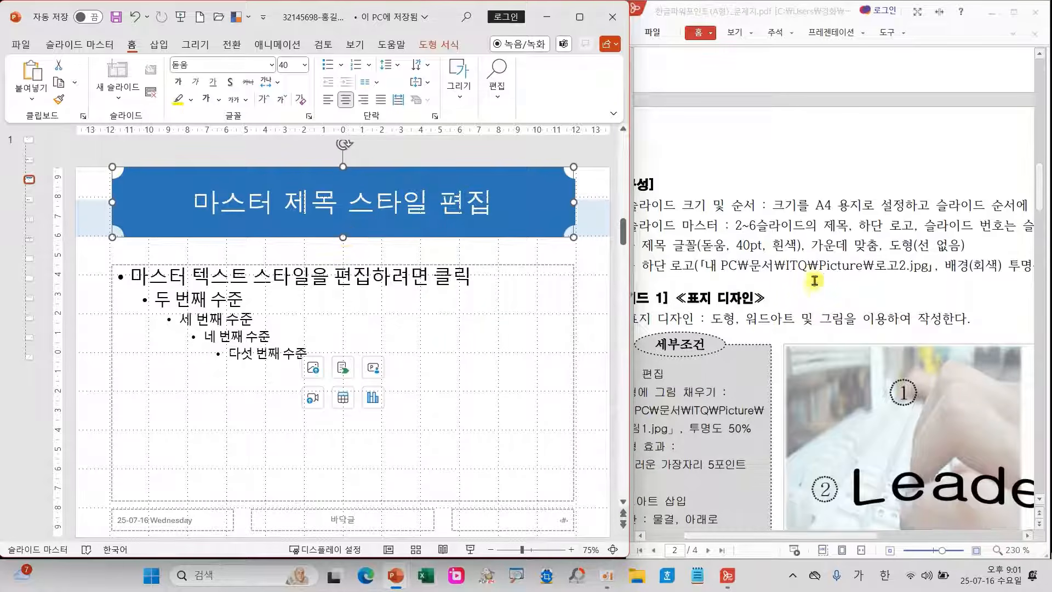
# Insert the logo picture 로고2.jpg from the Documents folder ITQ\Picture onto the slide master layout
pyautogui.scroll(-10, 827, 305)
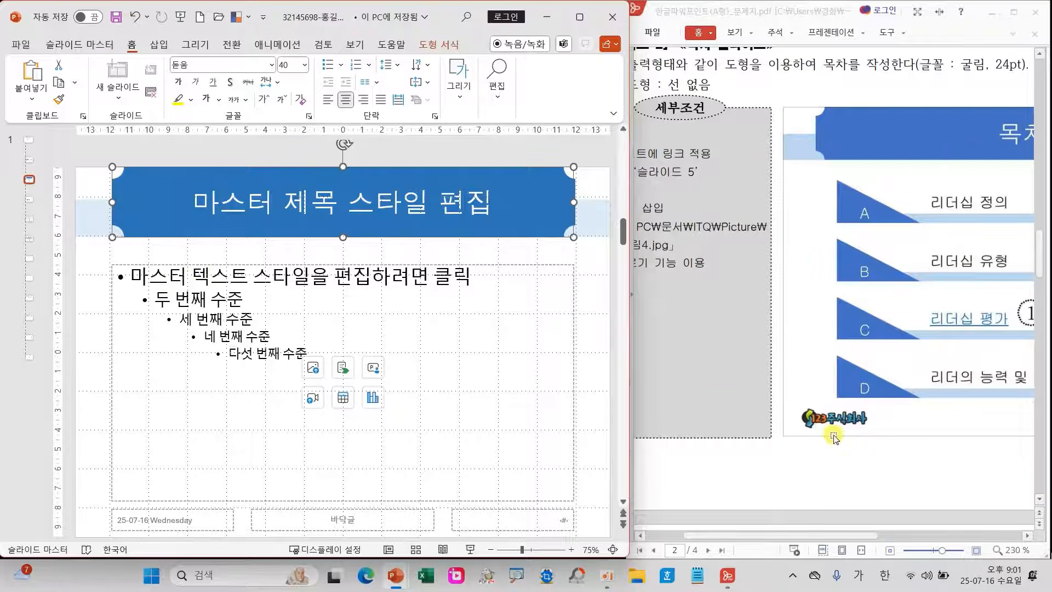
pyautogui.click(106, 297)
pyautogui.scroll(-1, 106, 297)
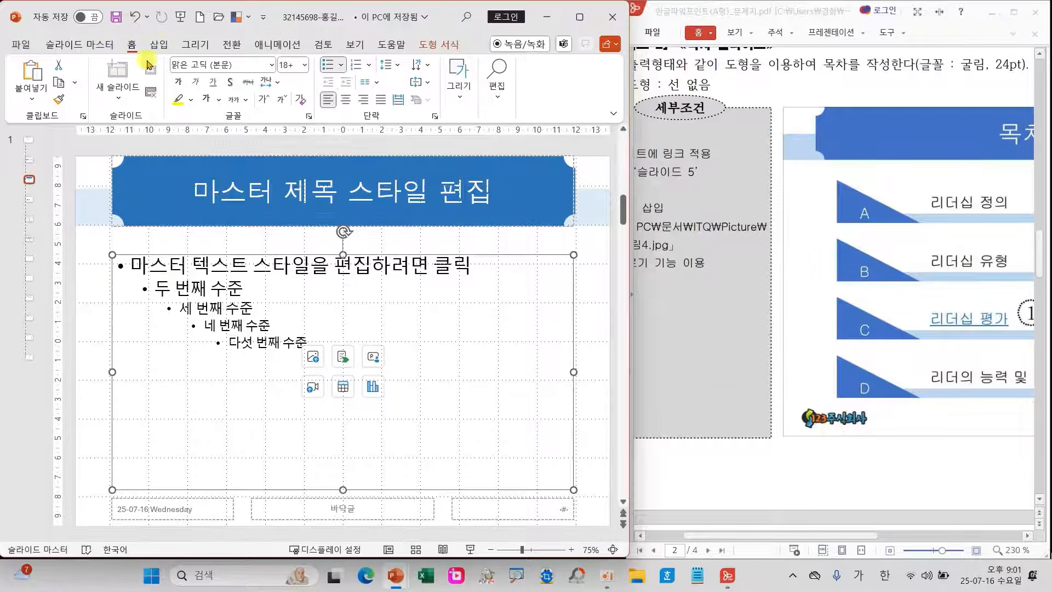
pyautogui.click(158, 44)
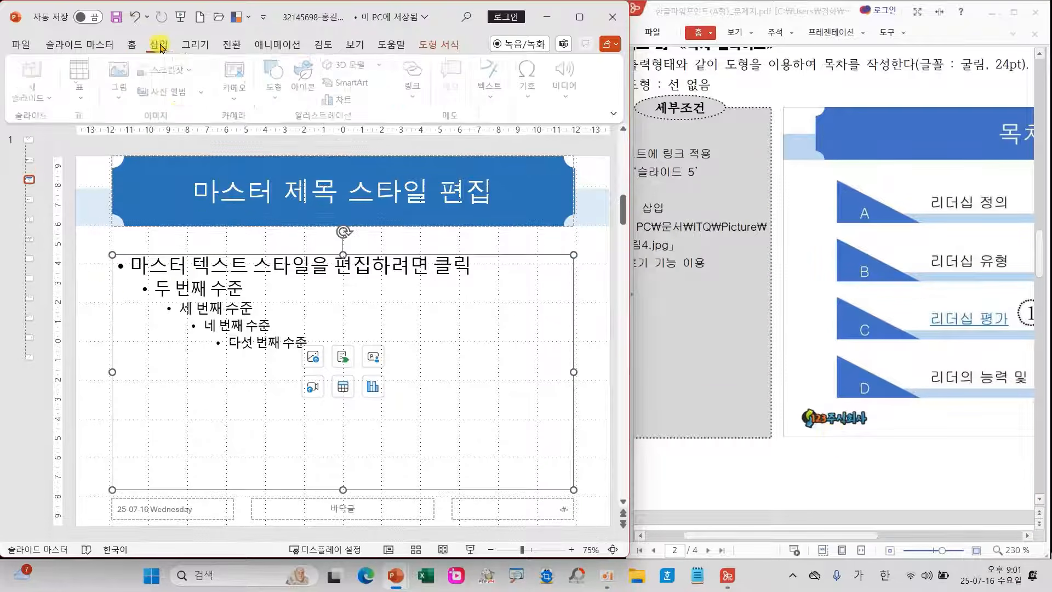
pyautogui.click(121, 88)
pyautogui.click(161, 135)
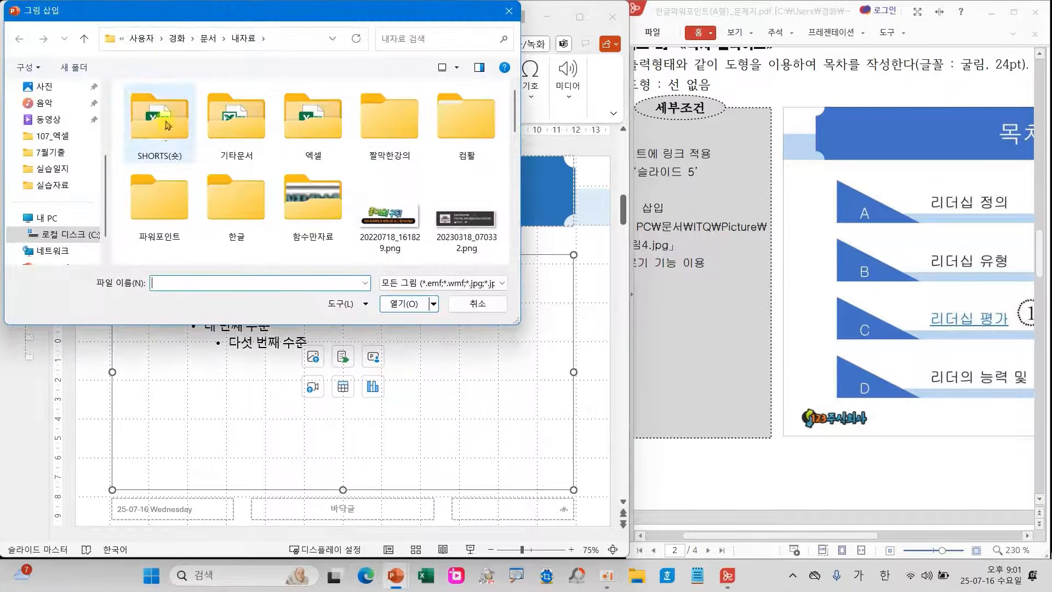
pyautogui.moveTo(163, 10); pyautogui.dragTo(199, 38)
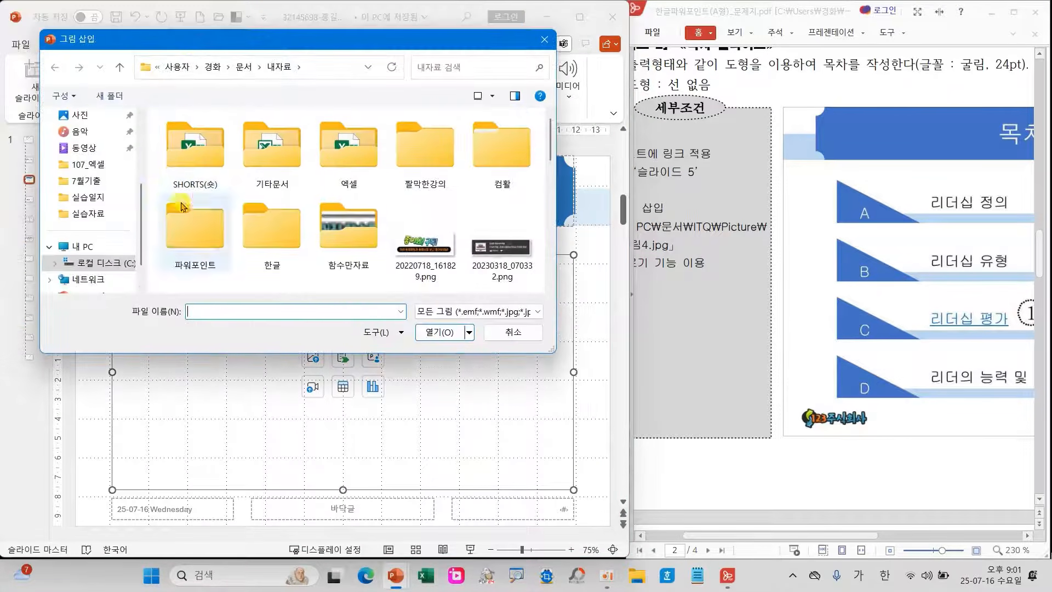
pyautogui.moveTo(140, 216); pyautogui.dragTo(141, 162)
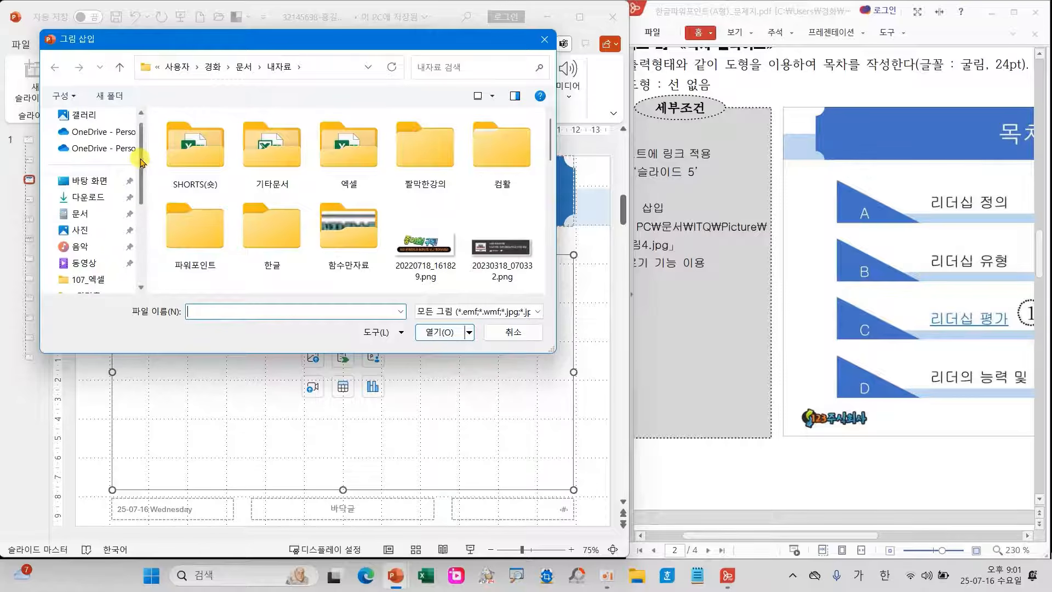
pyautogui.click(79, 213)
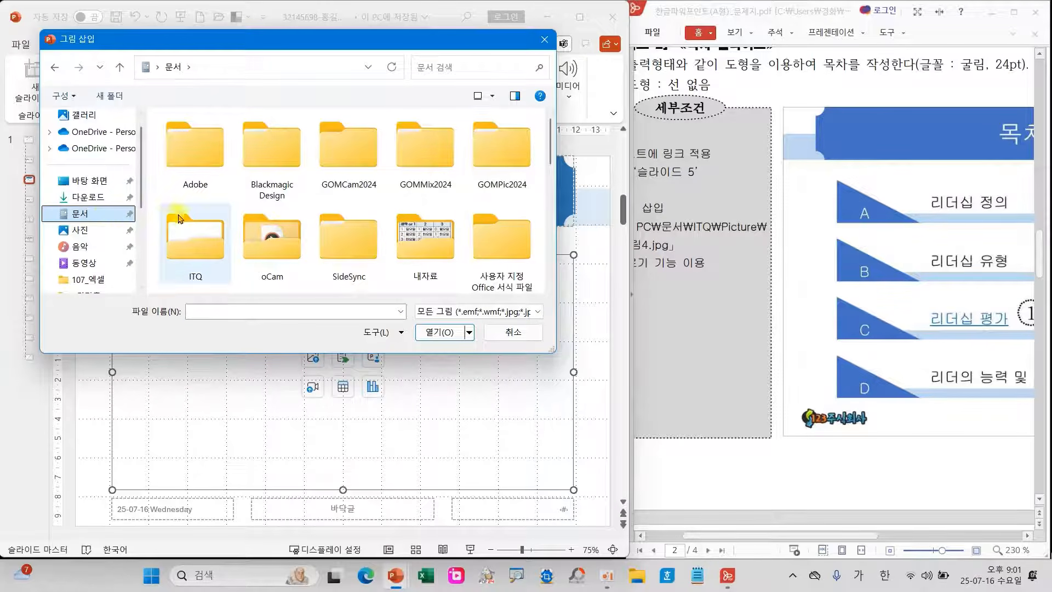
pyautogui.doubleClick(189, 229)
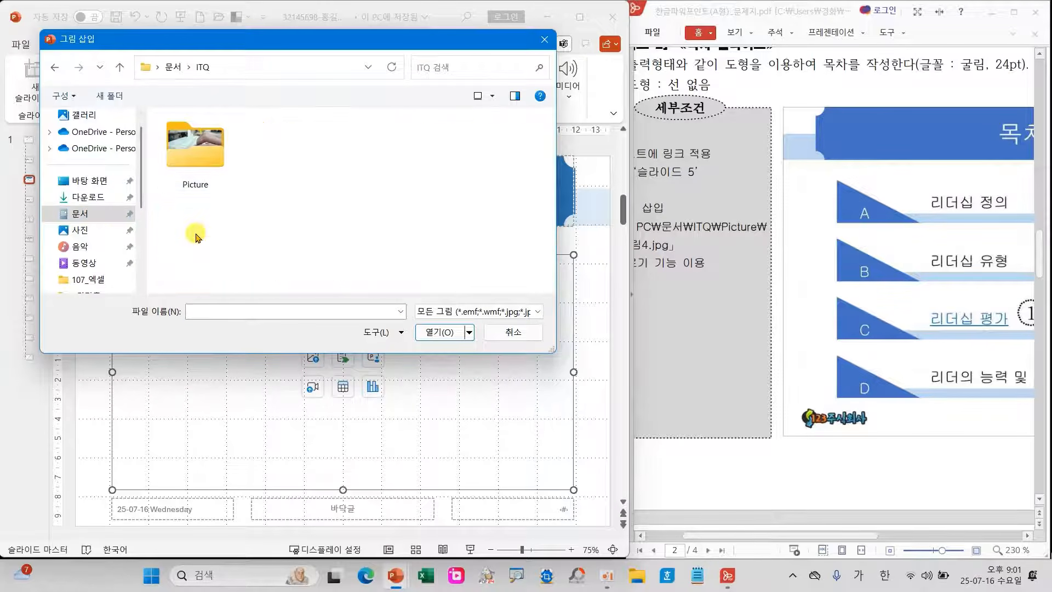
pyautogui.doubleClick(188, 162)
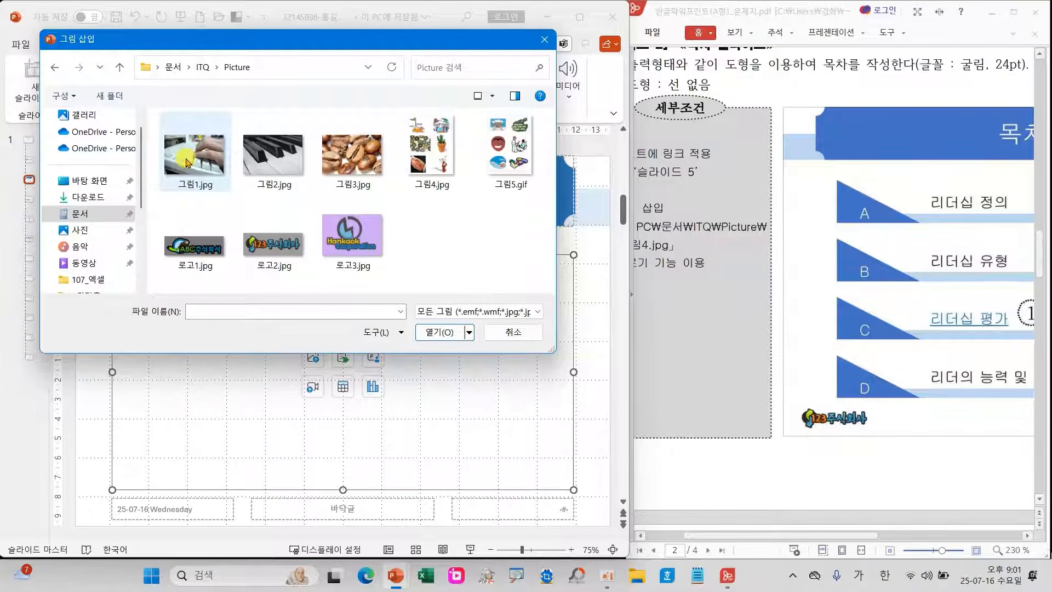
pyautogui.click(288, 241)
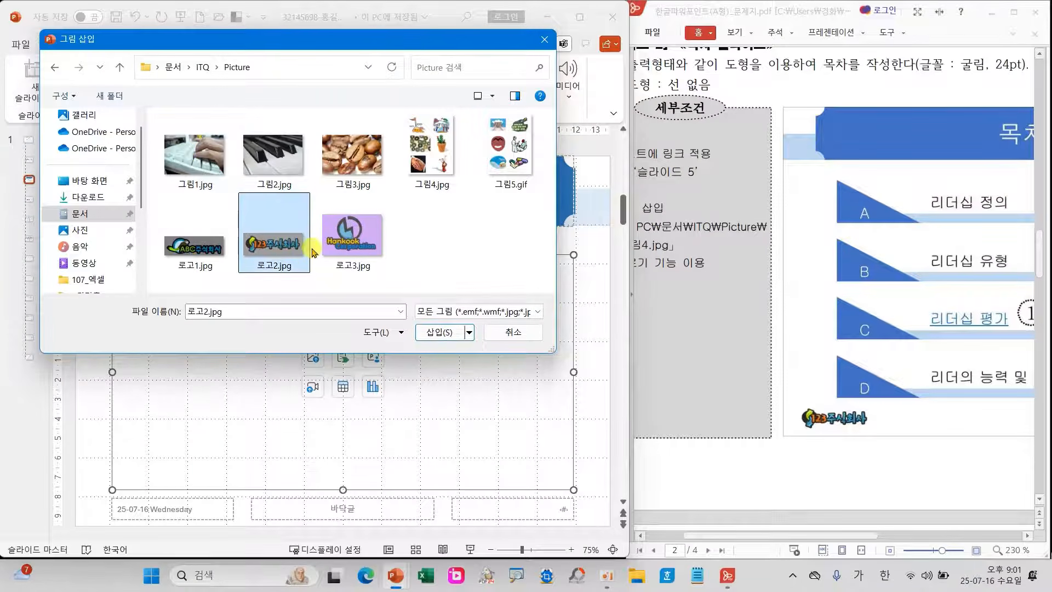
pyautogui.click(441, 332)
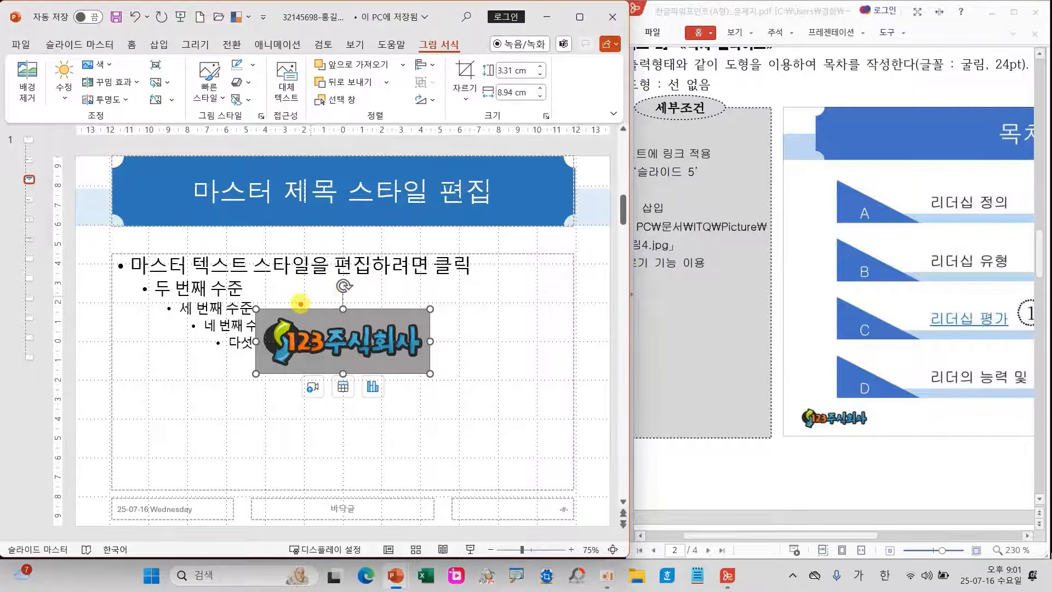
# Make the logo's gray background transparent by setting that color as the picture's transparent color
pyautogui.moveTo(304, 317); pyautogui.dragTo(345, 273)
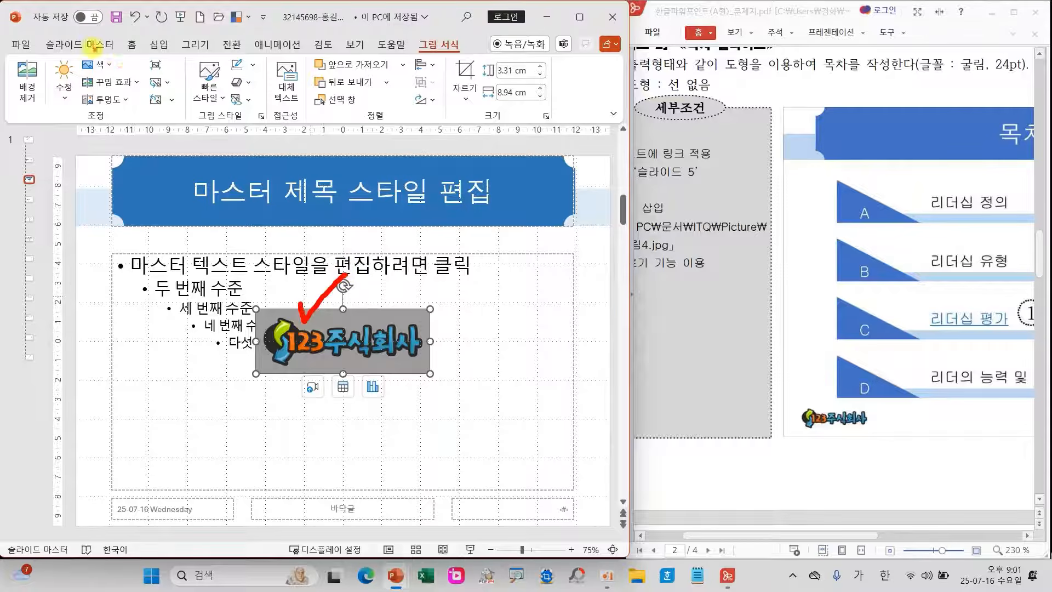
pyautogui.click(106, 66)
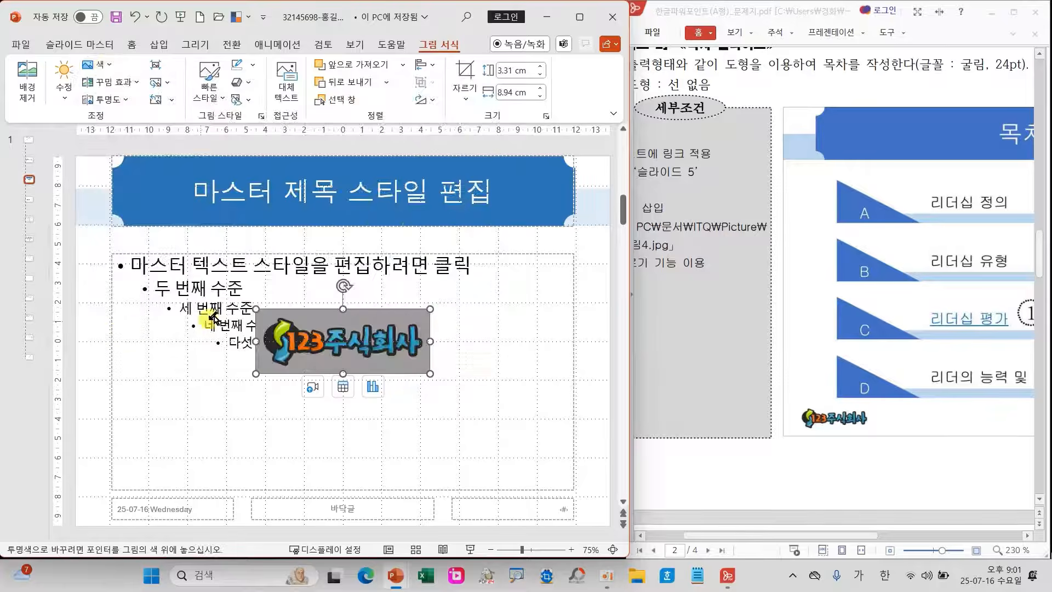
pyautogui.click(310, 323)
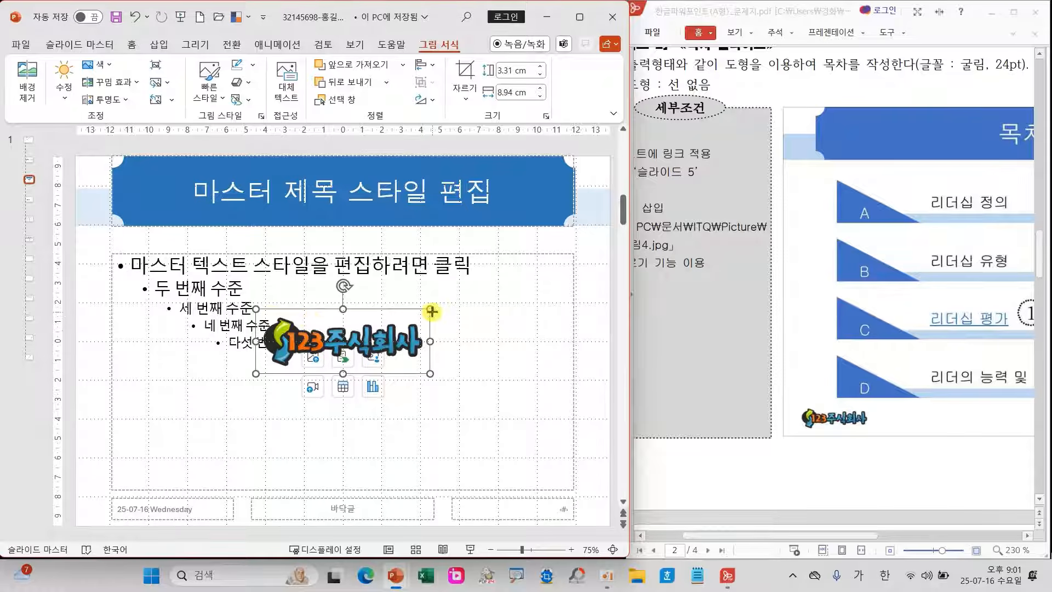
# Shrink the logo to about 4.03 cm by 1.49 cm and place it in the slide's lower-left corner
pyautogui.moveTo(431, 310); pyautogui.dragTo(160, 497)
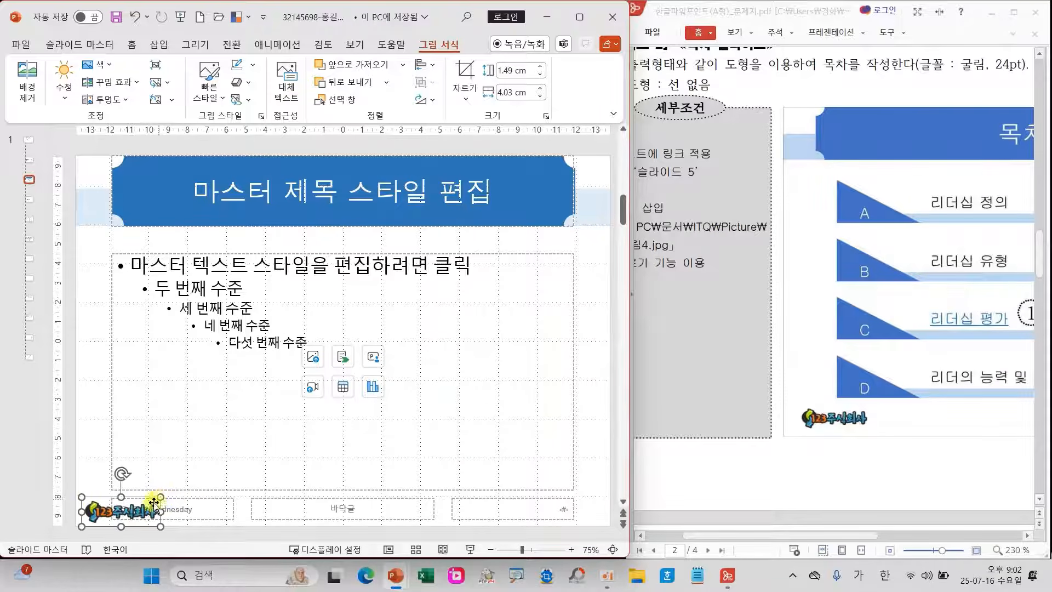
pyautogui.click(82, 457)
pyautogui.click(112, 510)
pyautogui.moveTo(112, 511); pyautogui.dragTo(114, 510)
pyautogui.hotkey('ctrl', 'Right')
pyautogui.hotkey('ctrl', 'Up')
pyautogui.hotkey('ctrl', 'Up')
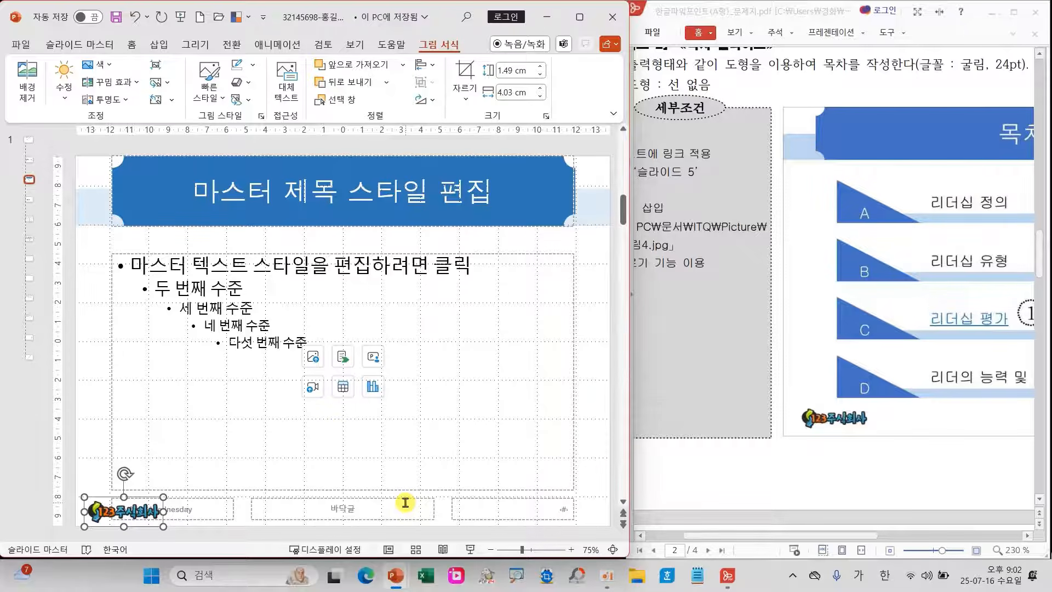
# Close the slide master view and return to normal slide editing
pyautogui.click(93, 311)
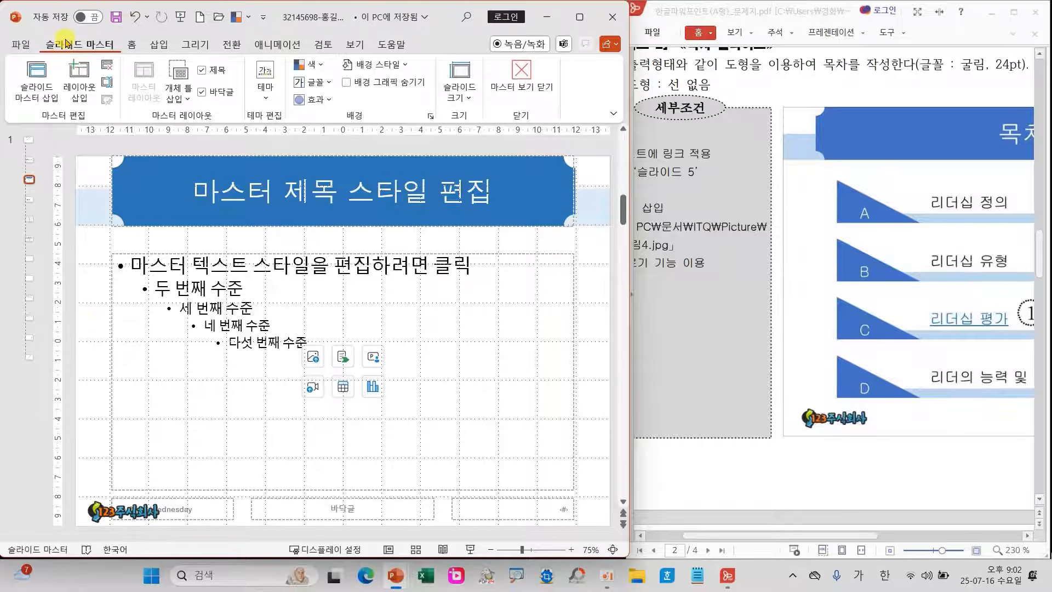
pyautogui.moveTo(35, 33)
pyautogui.mouseDown()
pyautogui.moveTo(128, 58)
pyautogui.moveTo(117, 117)
pyautogui.moveTo(433, 134)
pyautogui.moveTo(482, 99)
pyautogui.moveTo(463, 90)
pyautogui.moveTo(493, 92)
pyautogui.moveTo(482, 120)
pyautogui.moveTo(496, 92)
pyautogui.mouseUp()
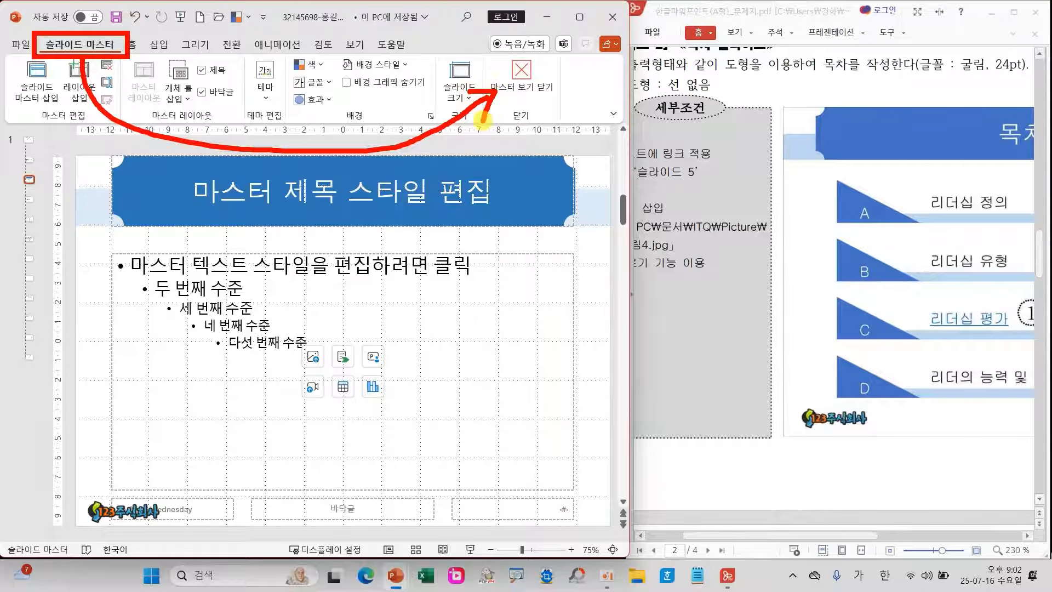
pyautogui.click(523, 83)
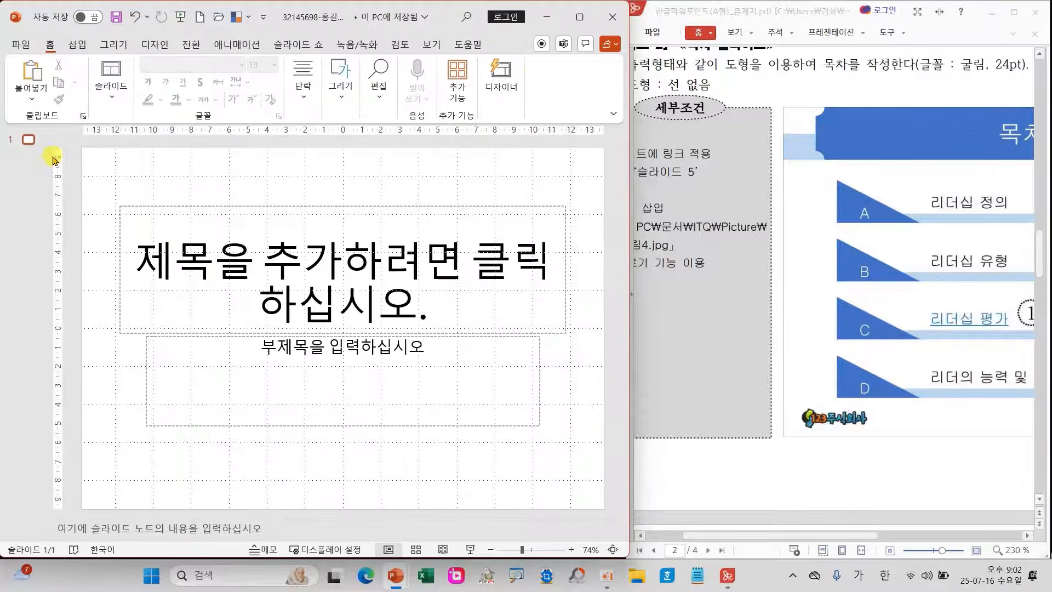
# Enlarge the slide thumbnails and add five new slides after the title slide, as slides 2 to 6
pyautogui.moveTo(49, 155); pyautogui.dragTo(110, 156)
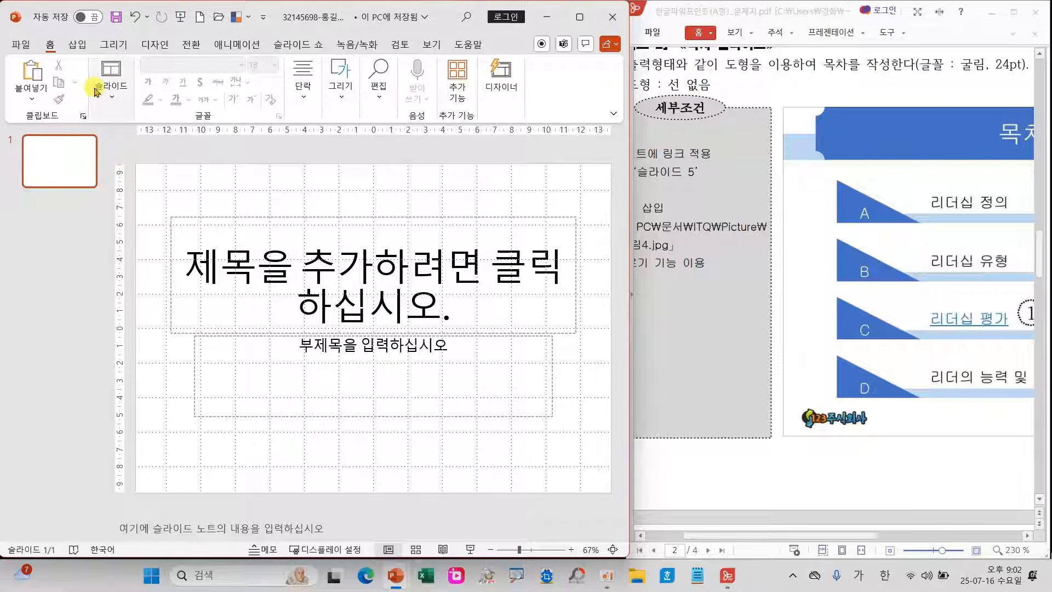
pyautogui.click(111, 87)
pyautogui.click(120, 142)
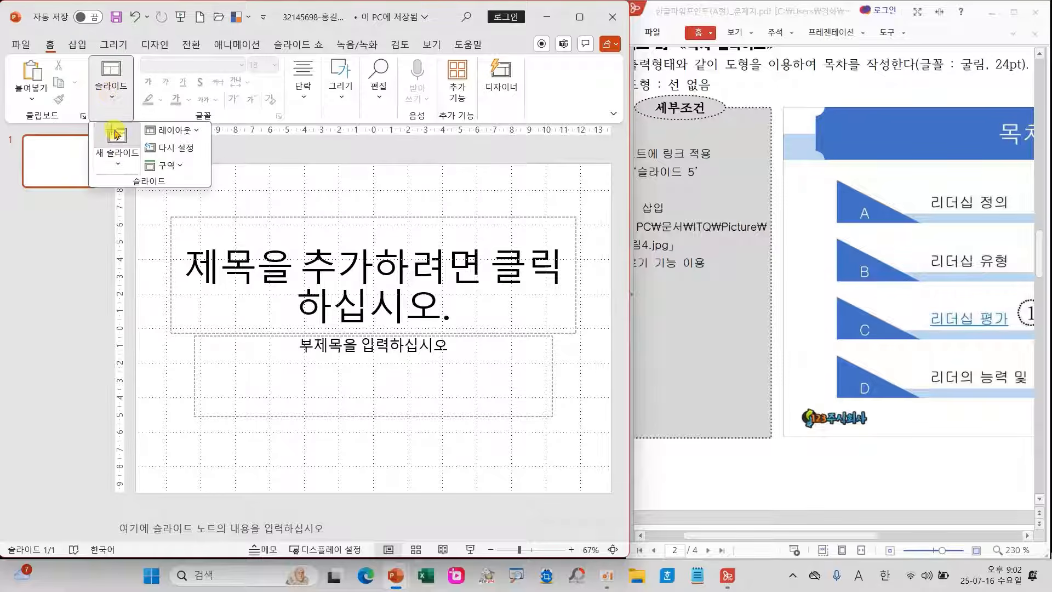
pyautogui.click(111, 88)
pyautogui.click(119, 136)
pyautogui.click(115, 110)
pyautogui.click(117, 137)
pyautogui.click(115, 116)
pyautogui.click(116, 126)
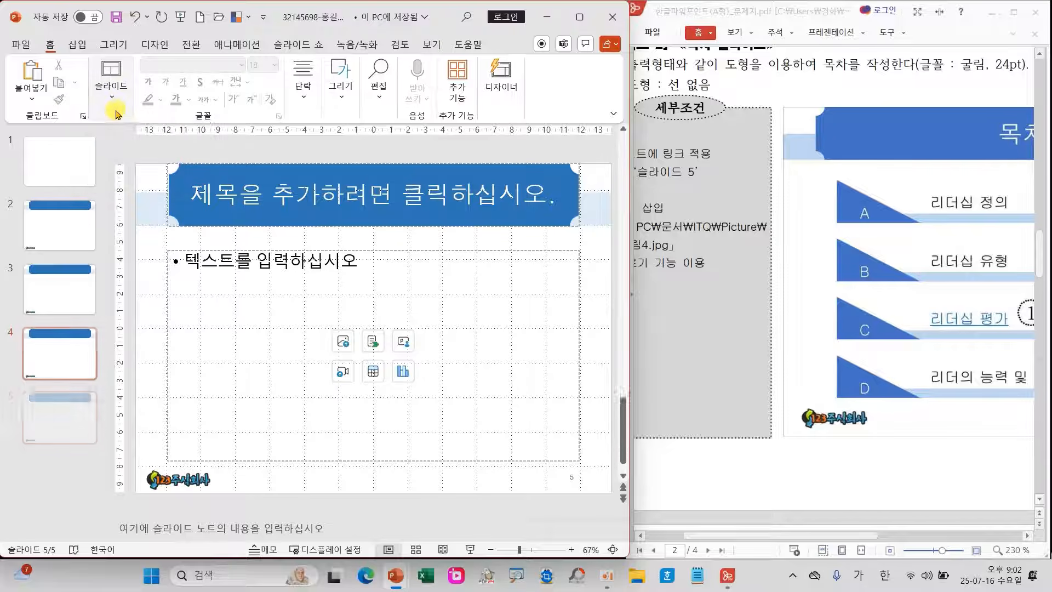
pyautogui.click(113, 108)
pyautogui.click(116, 135)
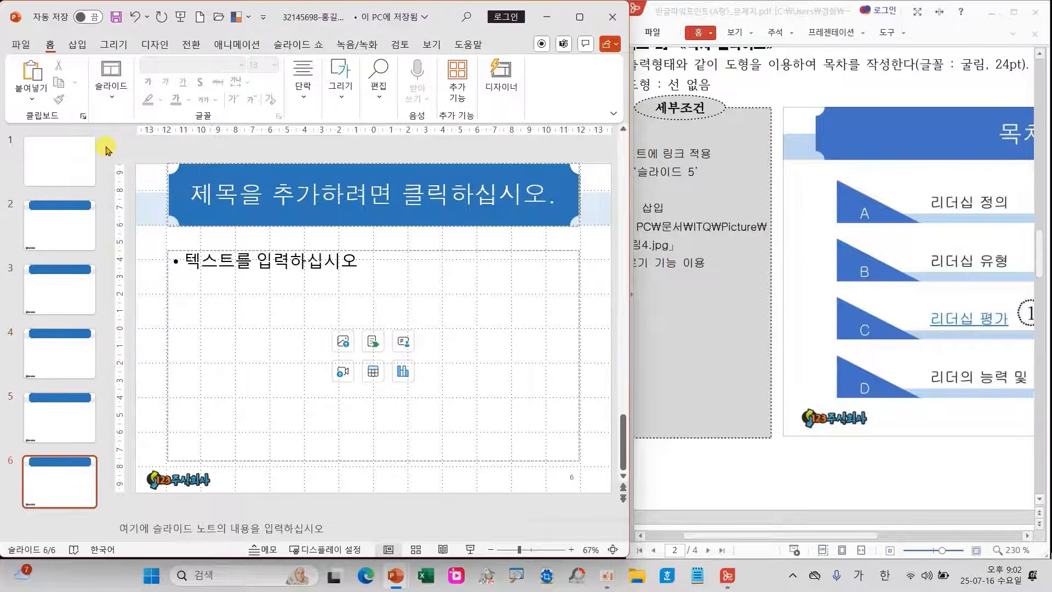
# Check slides 2 to 6, return to slide 1, save the presentation and shrink the slide thumbnails again
pyautogui.click(41, 226)
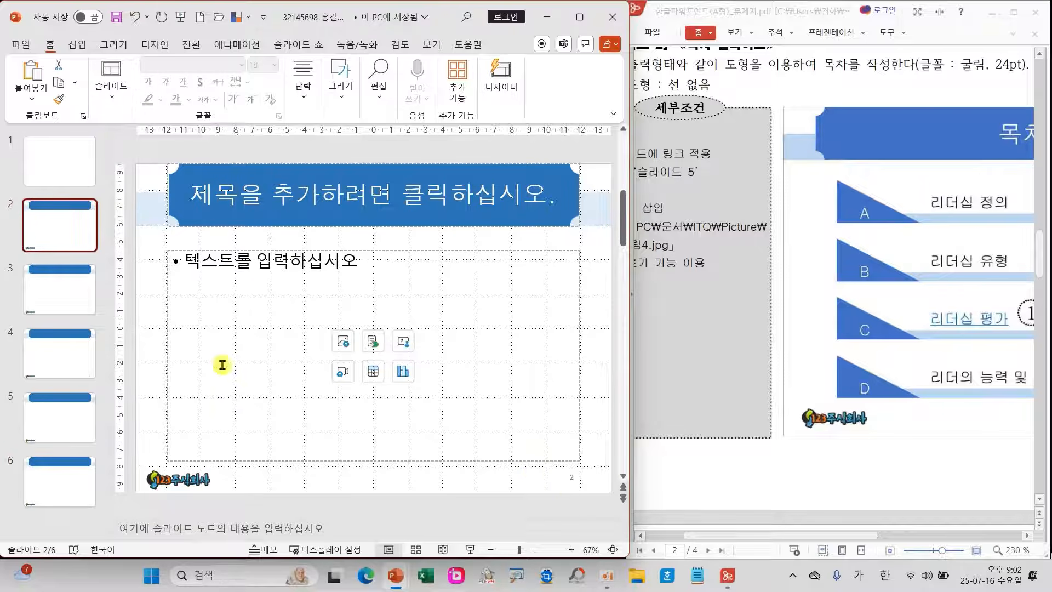
pyautogui.click(70, 304)
pyautogui.click(51, 340)
pyautogui.click(51, 415)
pyautogui.click(52, 476)
pyautogui.click(85, 165)
pyautogui.click(115, 19)
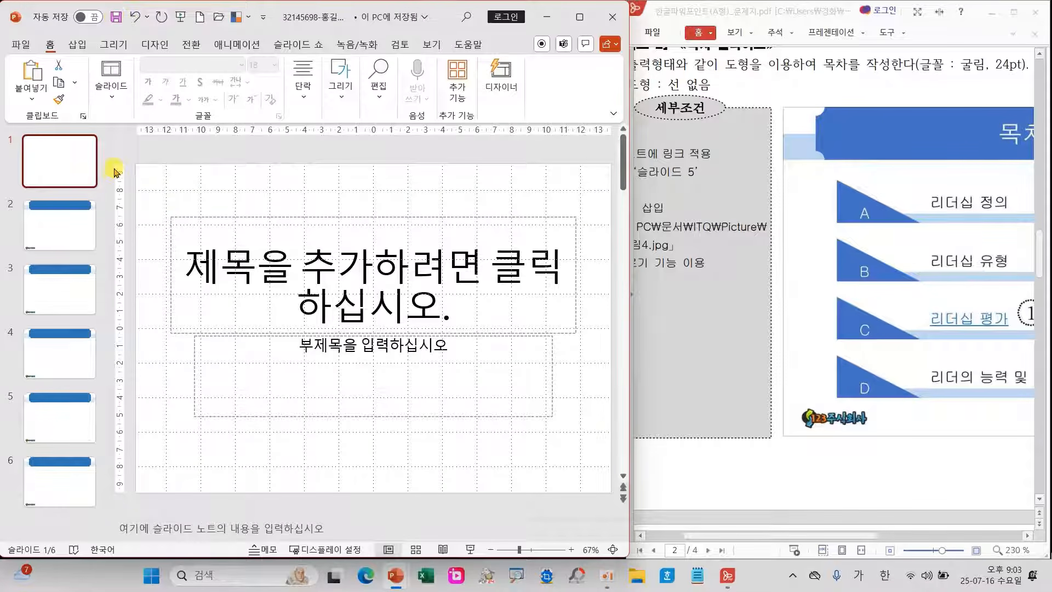
pyautogui.moveTo(111, 172); pyautogui.dragTo(47, 176)
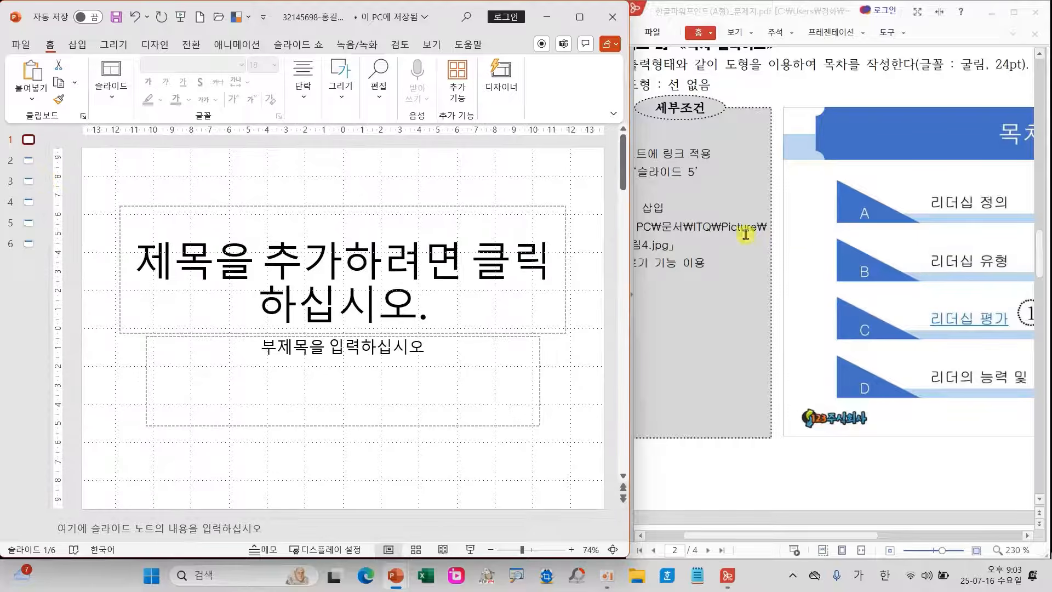
# Apply the 궁서 font to slide 1's empty title placeholder, followed by the 굴림 font
pyautogui.scroll(10, 801, 256)
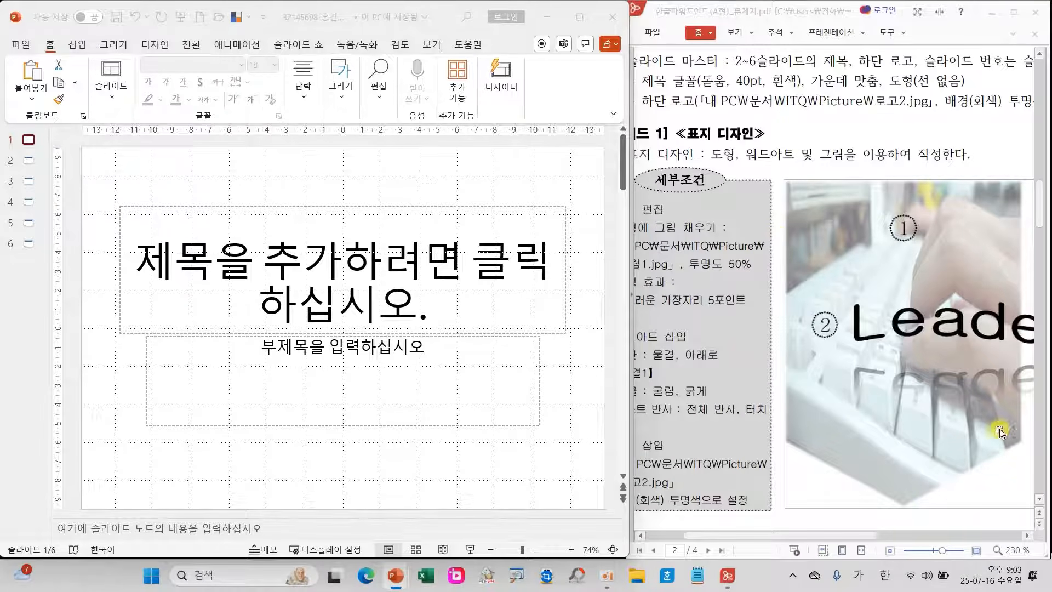
pyautogui.click(94, 196)
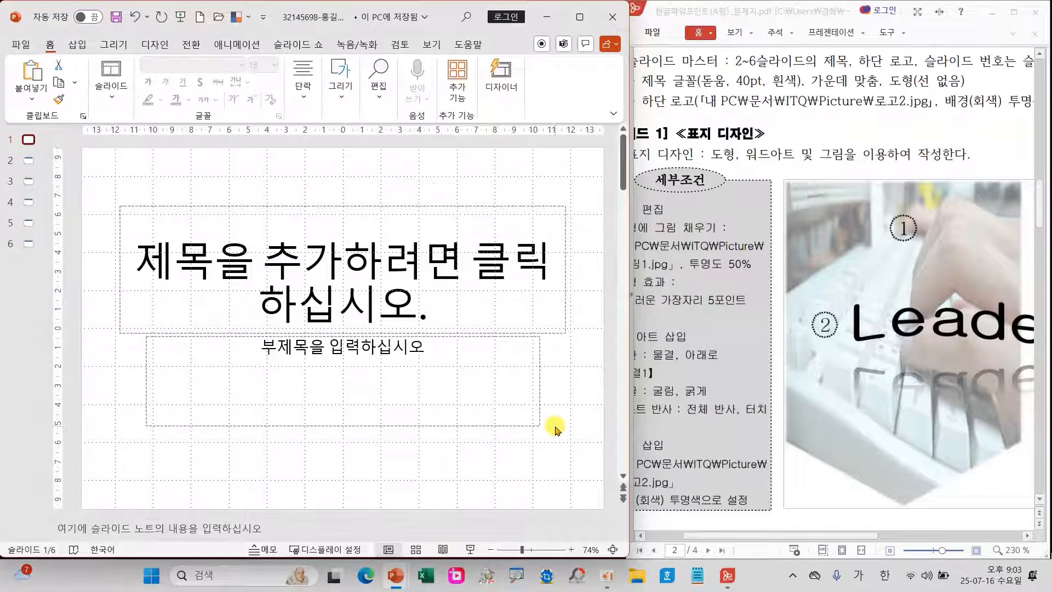
pyautogui.click(387, 280)
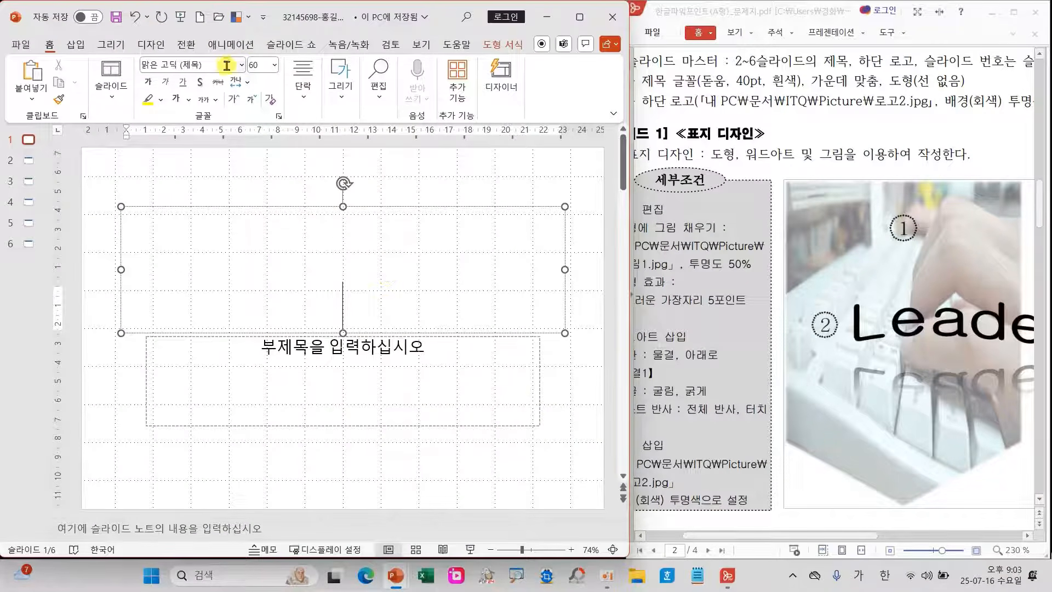
pyautogui.click(241, 64)
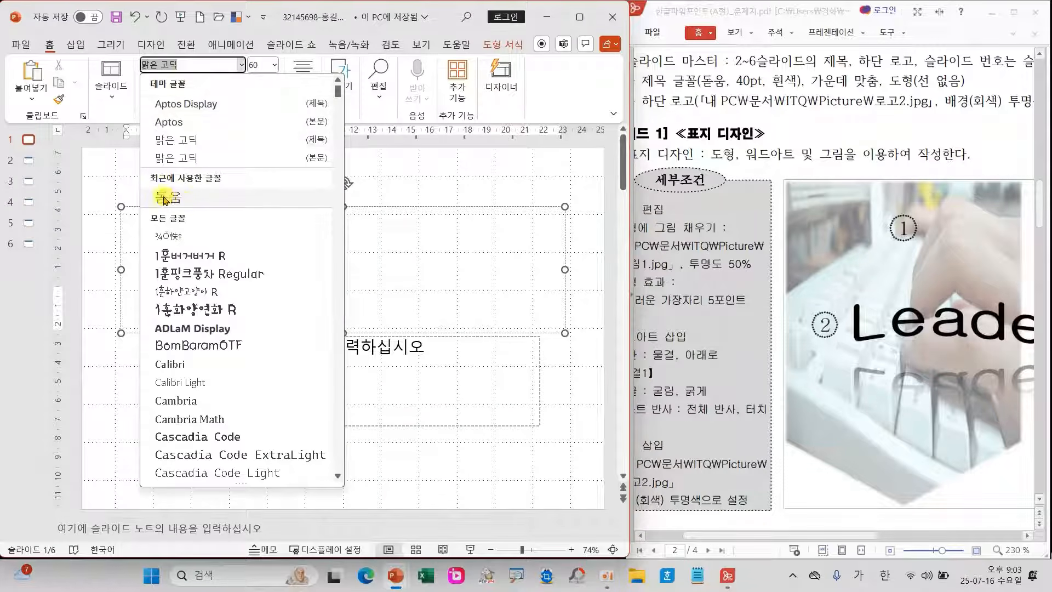
pyautogui.write('궁서')
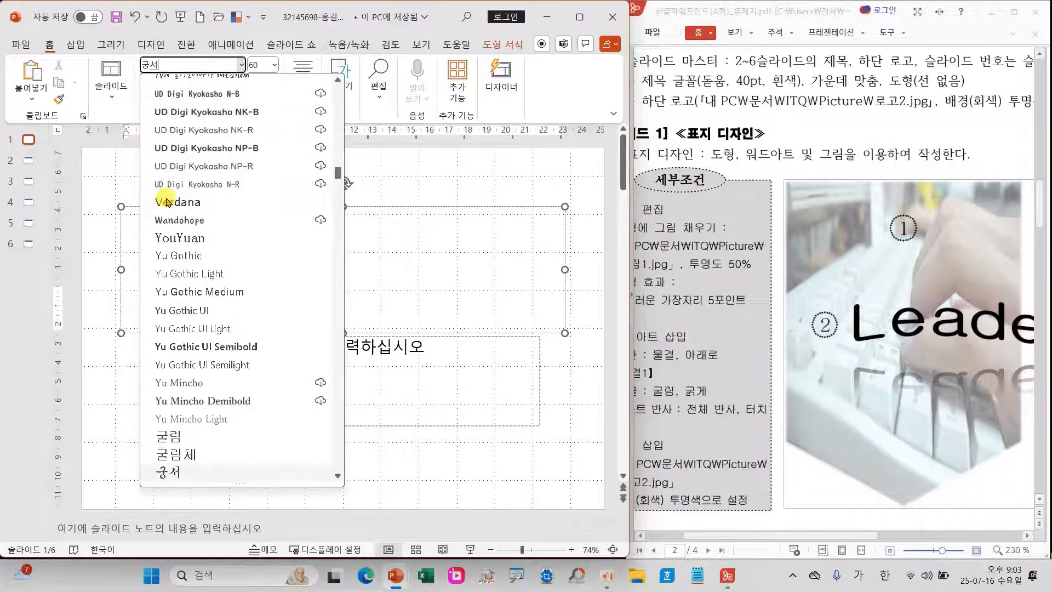
pyautogui.press('Return')
pyautogui.click(241, 65)
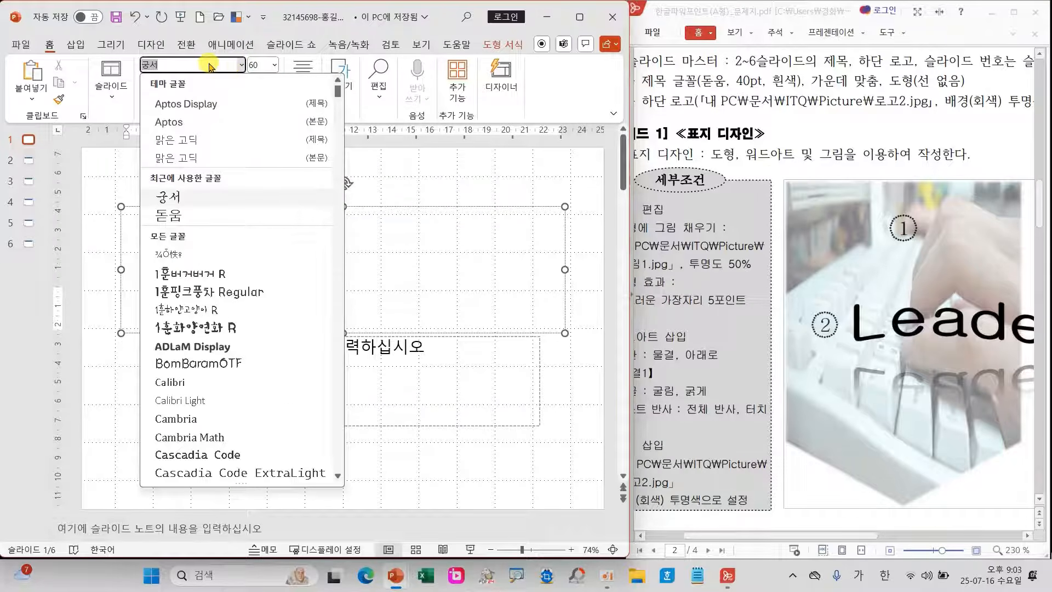
pyautogui.write('굴림')
pyautogui.press('Return')
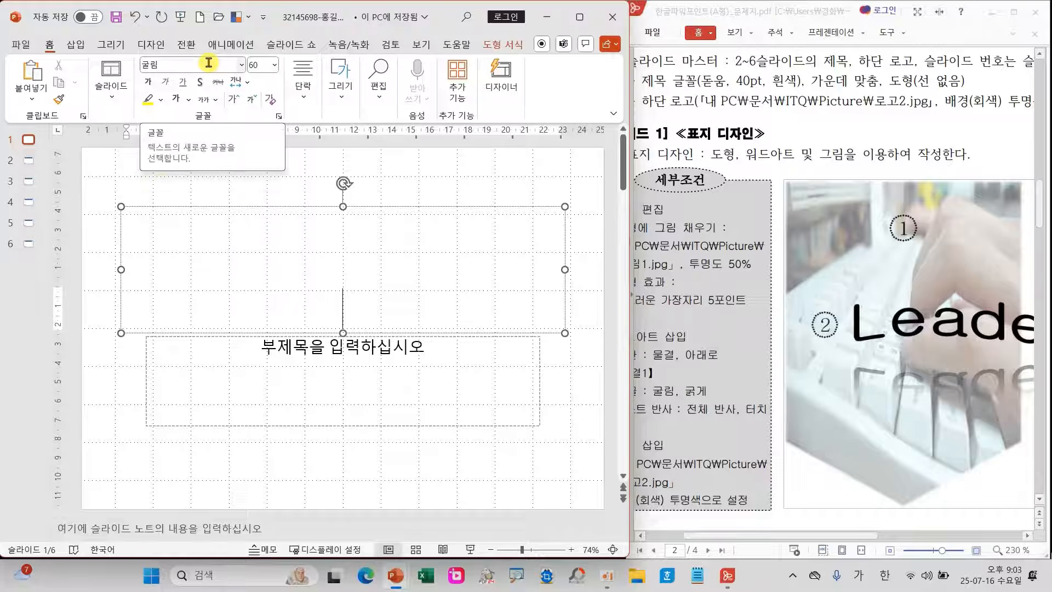
# Delete the title and subtitle placeholders from slide 1
pyautogui.click(174, 177)
pyautogui.moveTo(86, 186); pyautogui.dragTo(591, 448)
pyautogui.press('Delete')
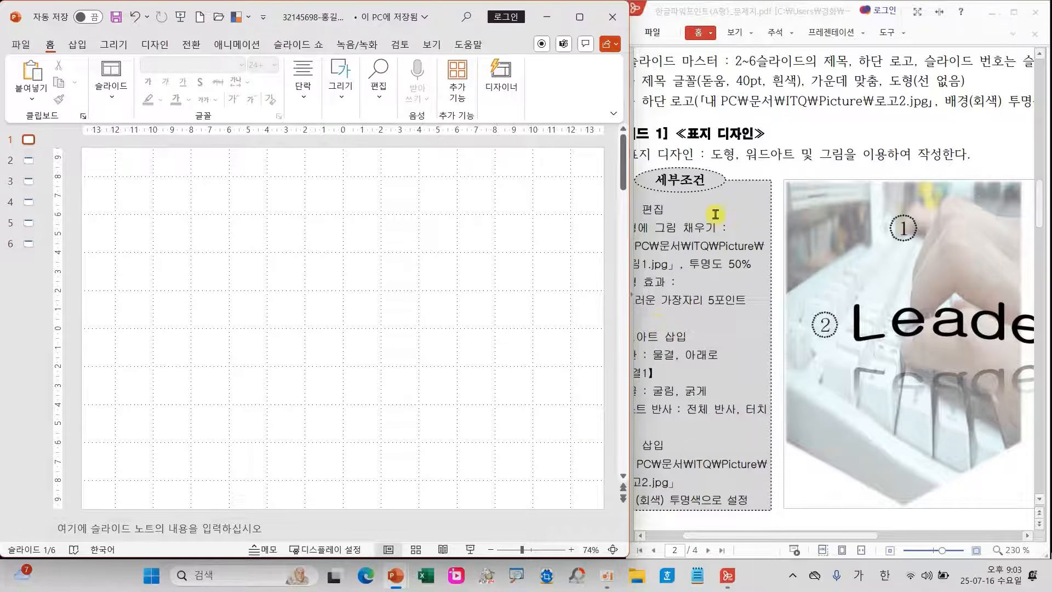
# Draw a flowchart off-page connector shape covering the left half of slide 1 at full slide height
pyautogui.moveTo(838, 535); pyautogui.dragTo(862, 543)
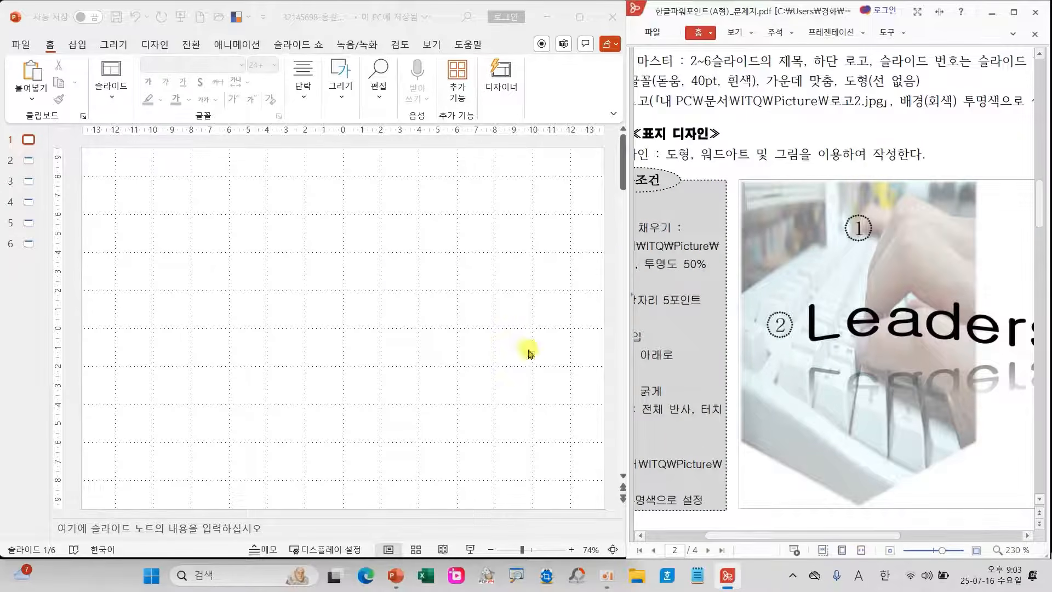
pyautogui.click(345, 105)
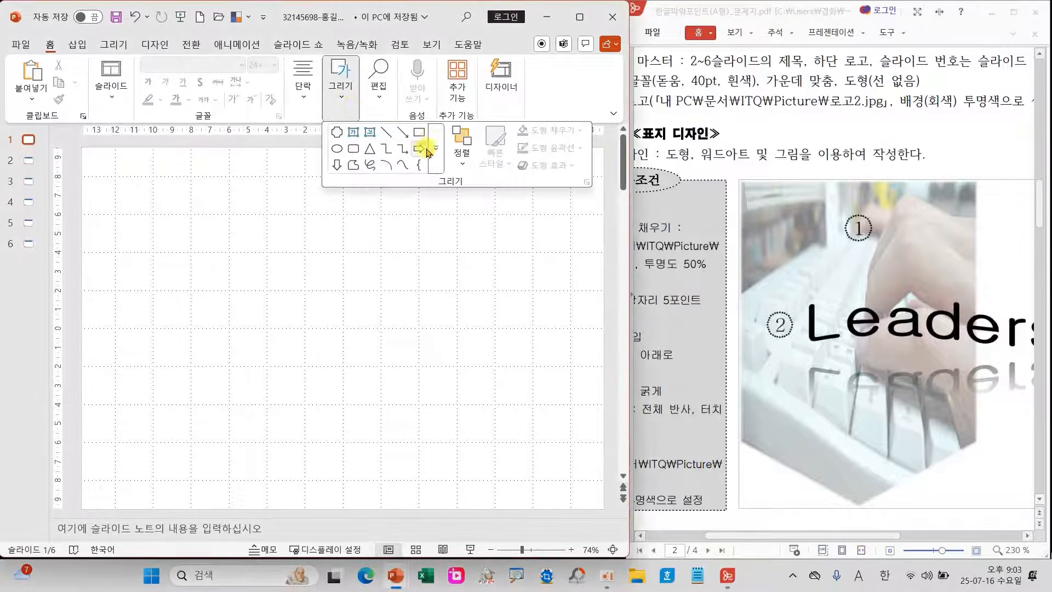
pyautogui.click(435, 147)
pyautogui.moveTo(526, 206); pyautogui.dragTo(529, 274)
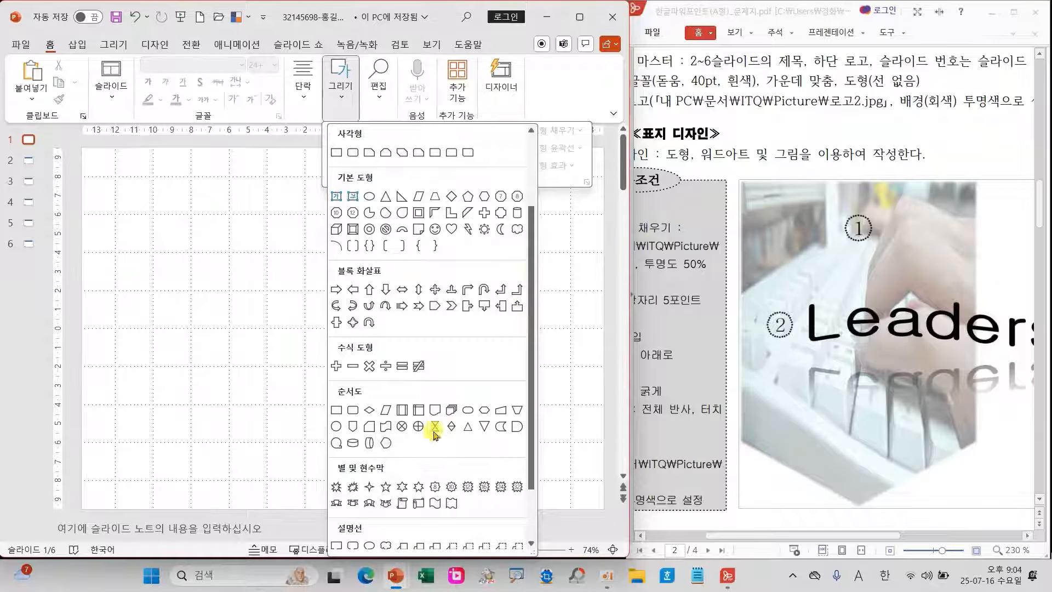
pyautogui.click(353, 430)
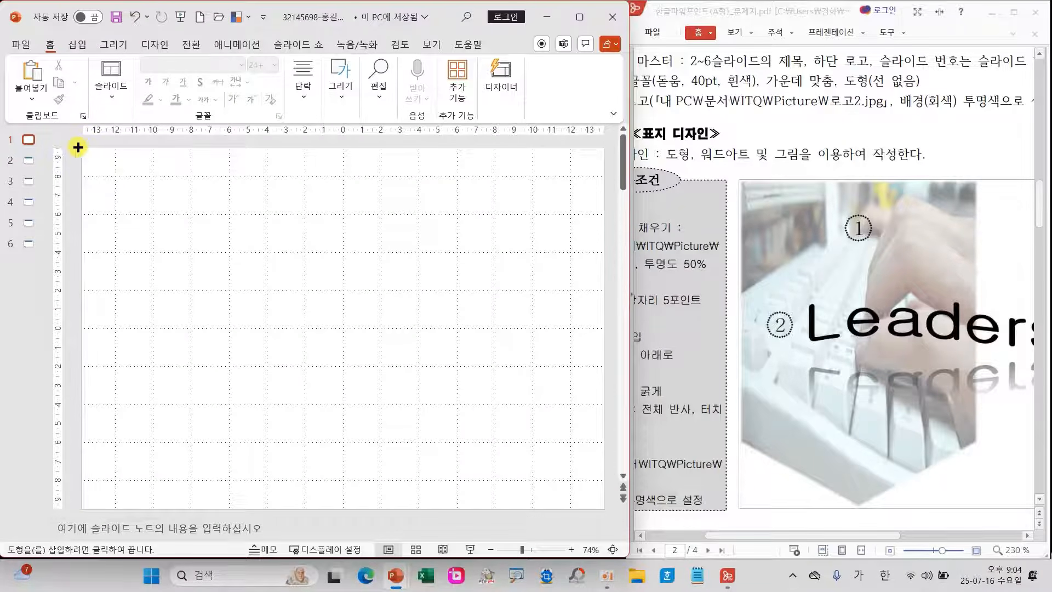
pyautogui.moveTo(80, 146); pyautogui.dragTo(340, 510)
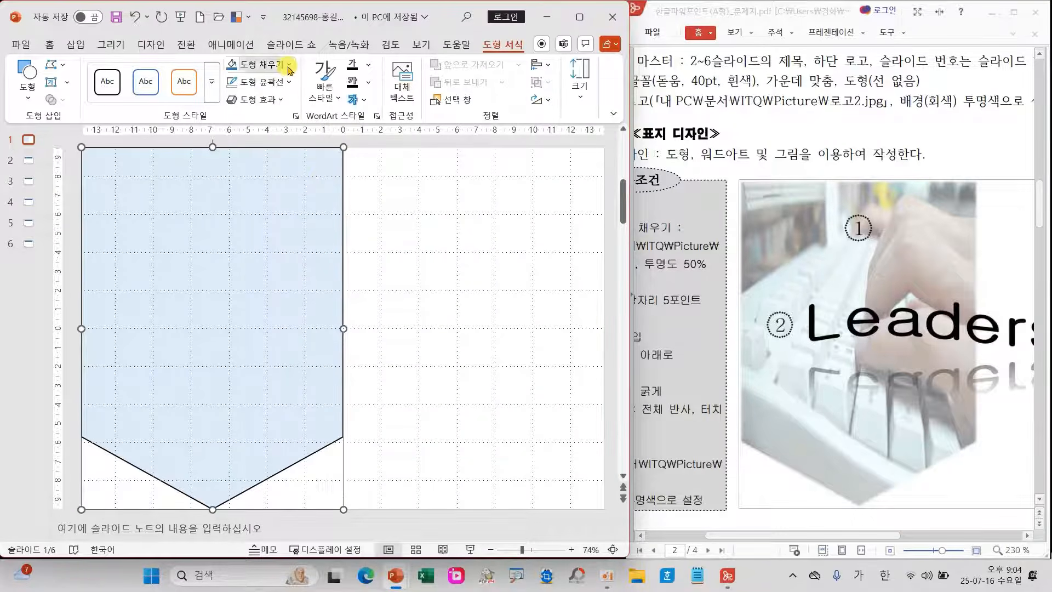
# Fill the off-page connector shape with the picture 그림1.jpg from the ITQ Picture folder
pyautogui.click(288, 64)
pyautogui.click(298, 354)
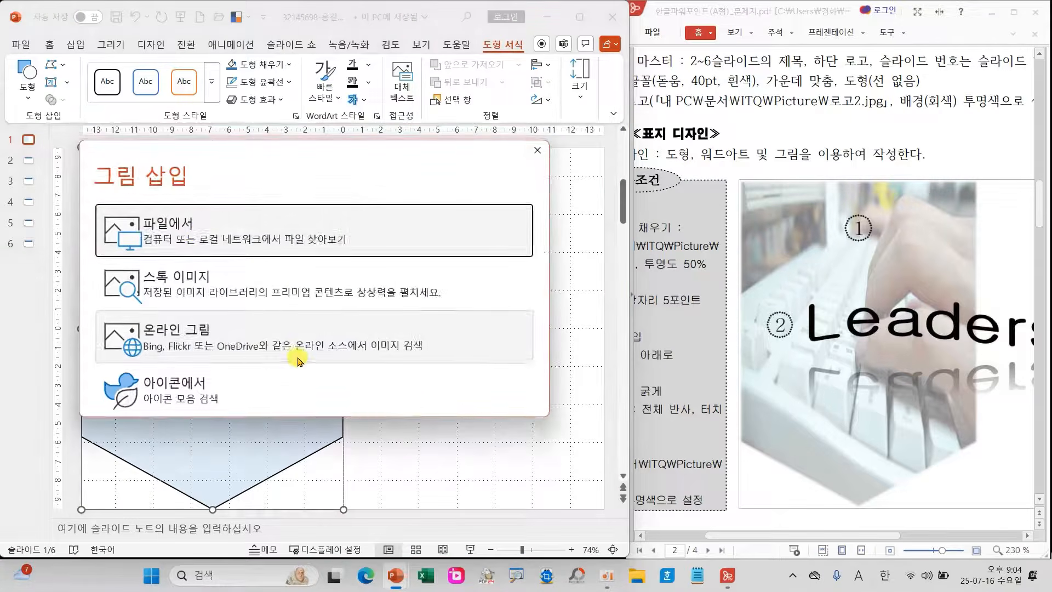
pyautogui.click(200, 237)
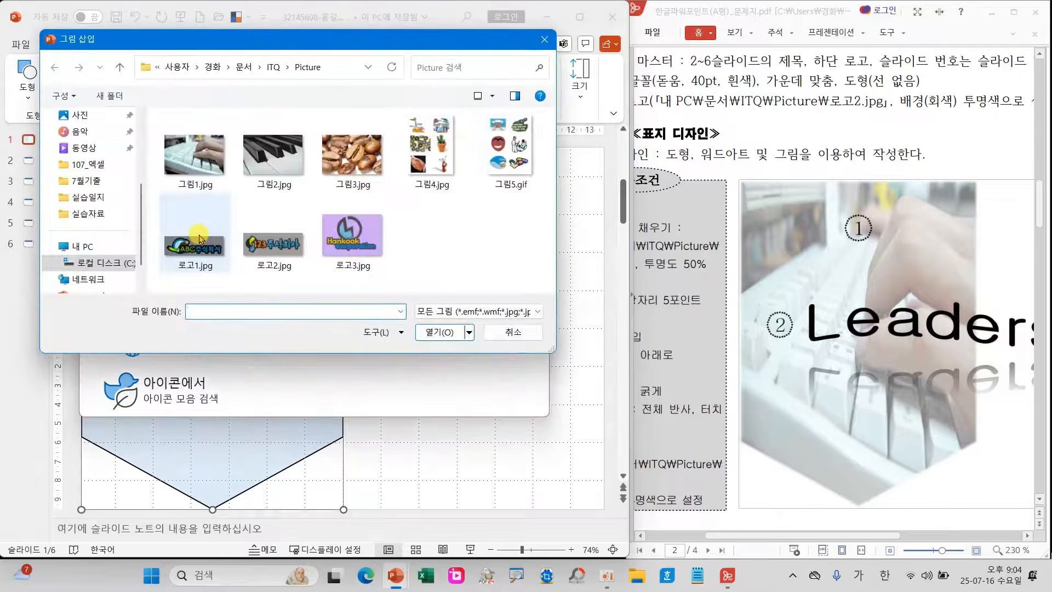
pyautogui.click(194, 156)
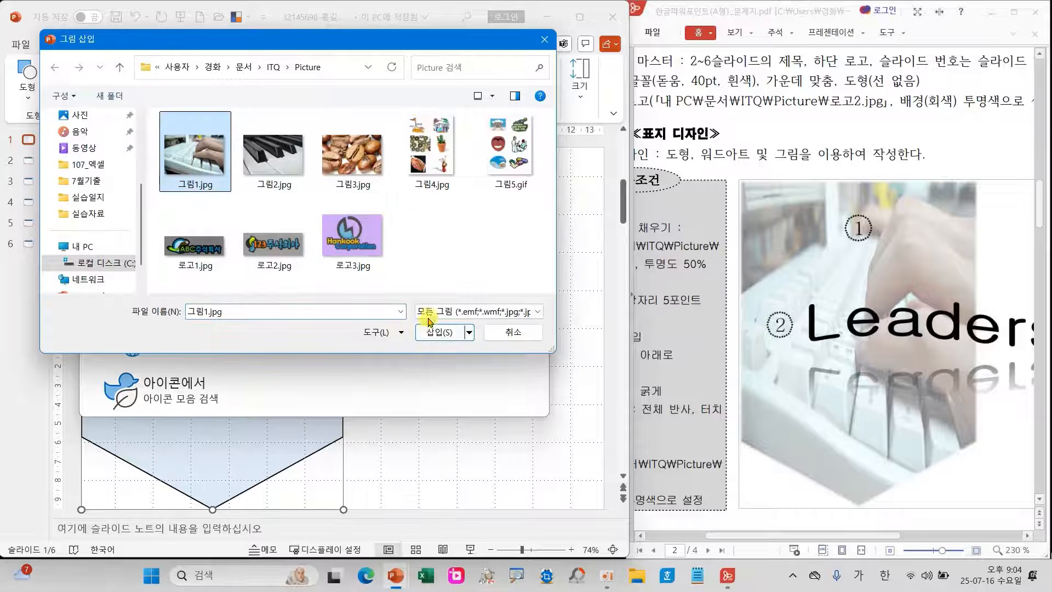
pyautogui.click(431, 331)
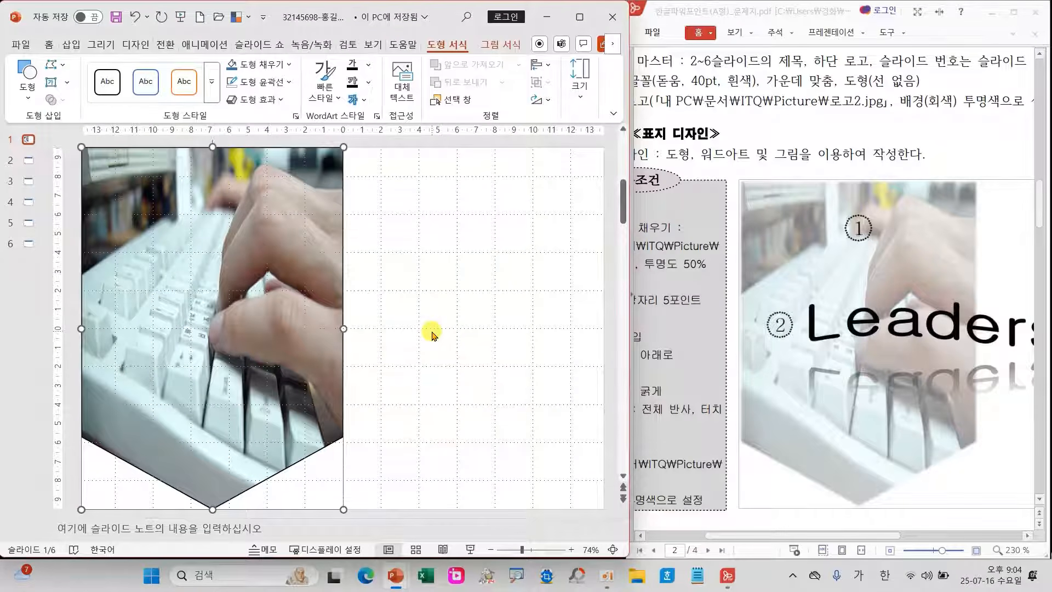
# Check the shape requirements in the exam sheet and set the picture fill's transparency to 50%
pyautogui.moveTo(800, 534); pyautogui.dragTo(739, 534)
pyautogui.moveTo(999, 218)
pyautogui.mouseDown()
pyautogui.moveTo(964, 258)
pyautogui.moveTo(1004, 215)
pyautogui.moveTo(825, 225)
pyautogui.moveTo(840, 238)
pyautogui.mouseUp()
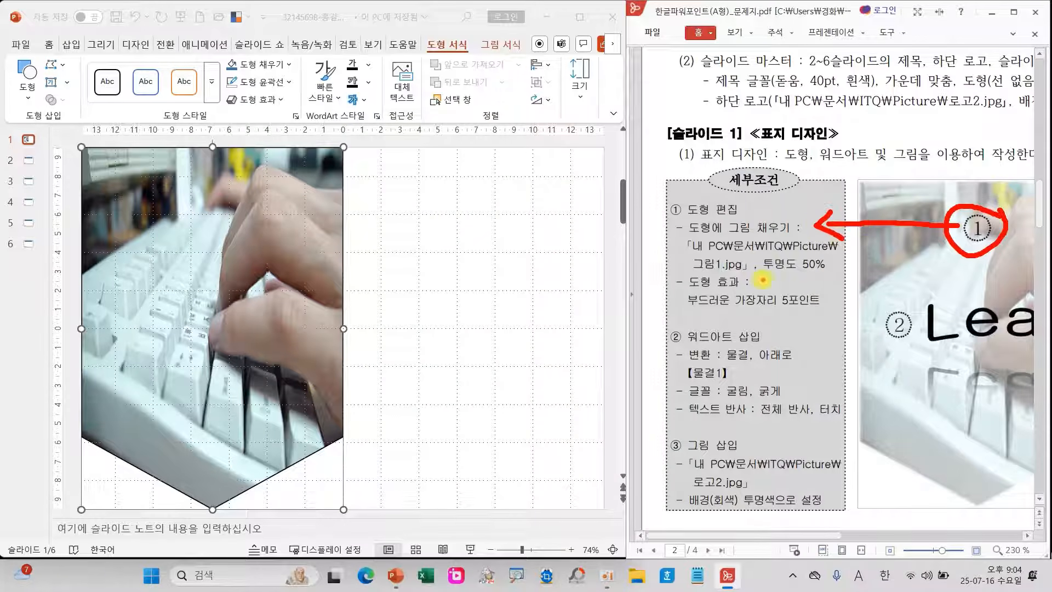
pyautogui.moveTo(761, 278); pyautogui.dragTo(840, 276)
pyautogui.moveTo(674, 313); pyautogui.dragTo(863, 310)
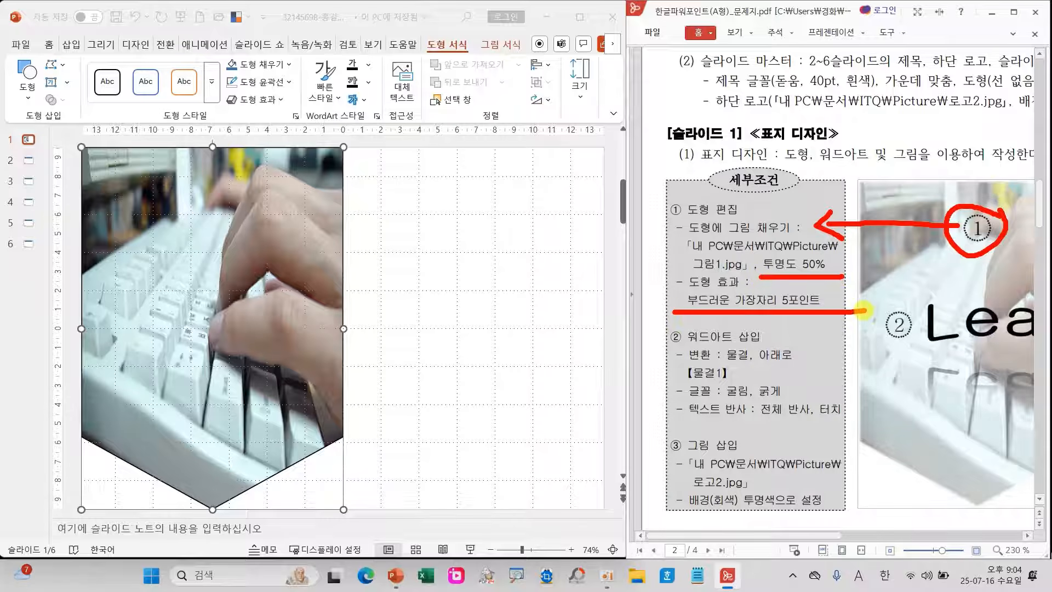
pyautogui.press('Escape')
pyautogui.click(193, 257)
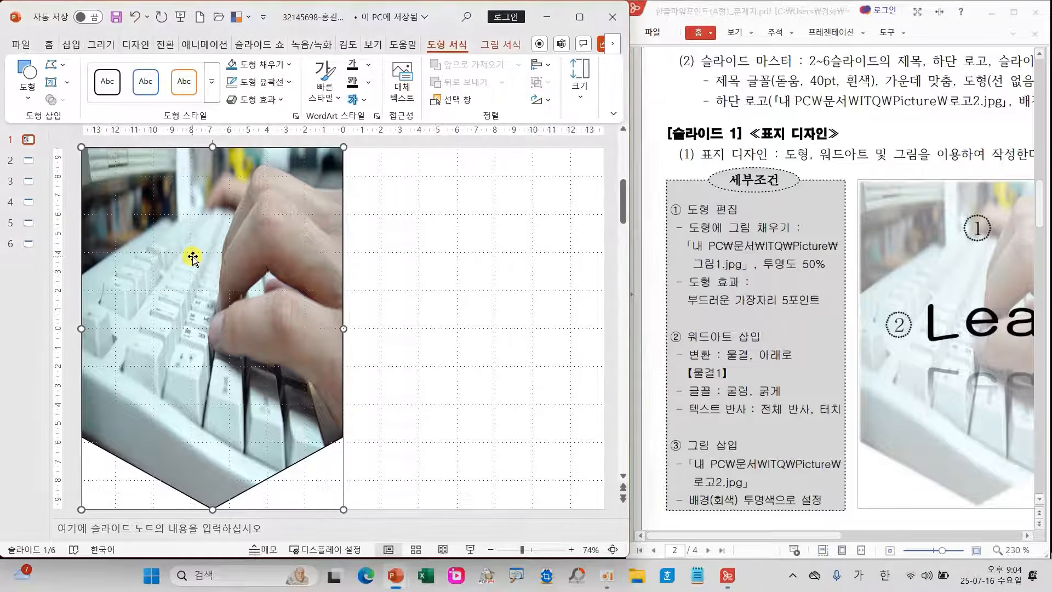
pyautogui.rightClick(193, 256)
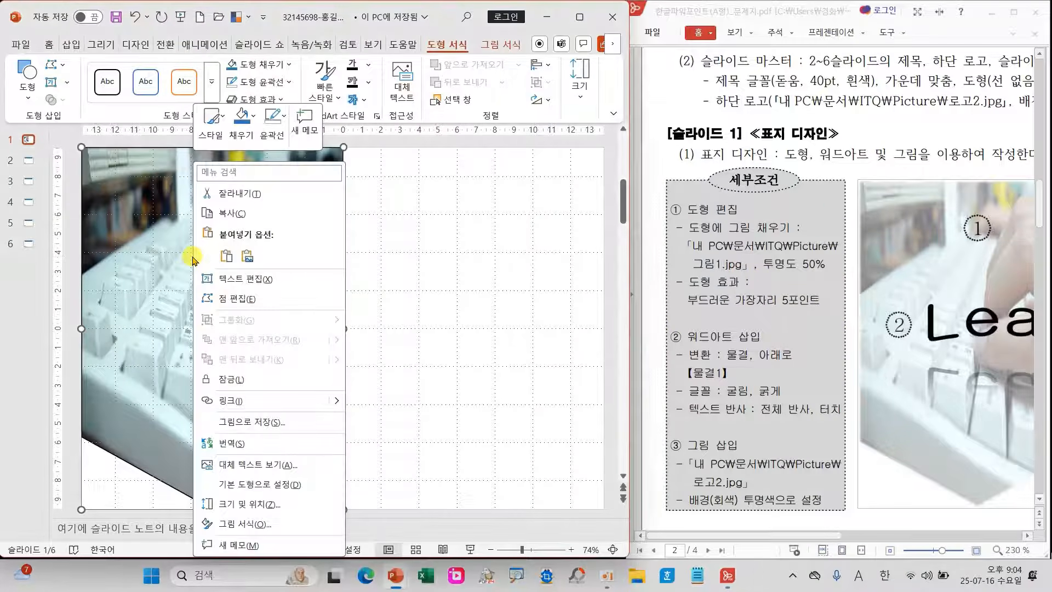
pyautogui.click(270, 521)
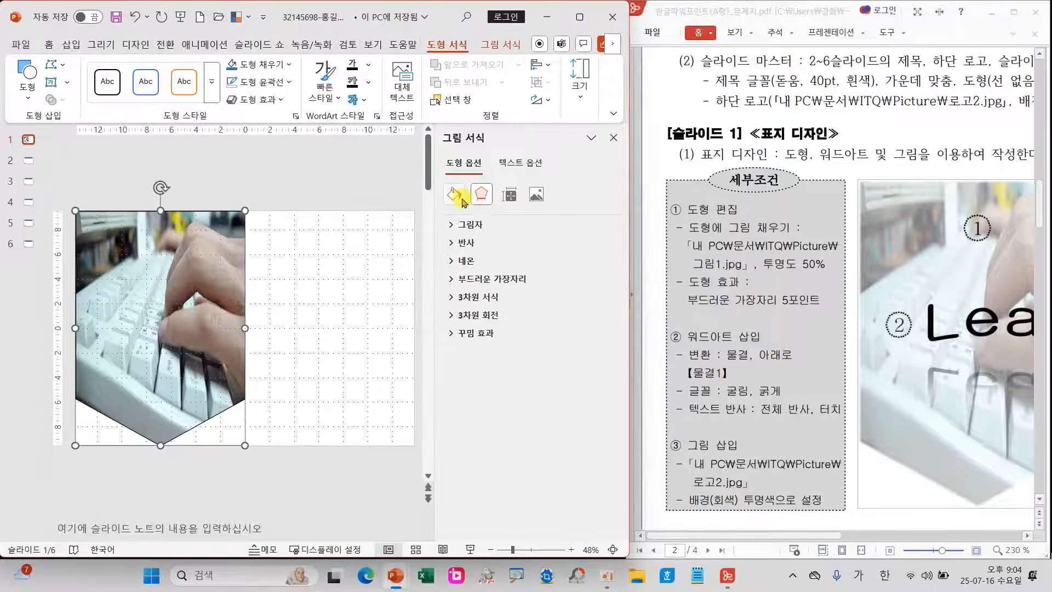
pyautogui.click(459, 196)
pyautogui.click(471, 225)
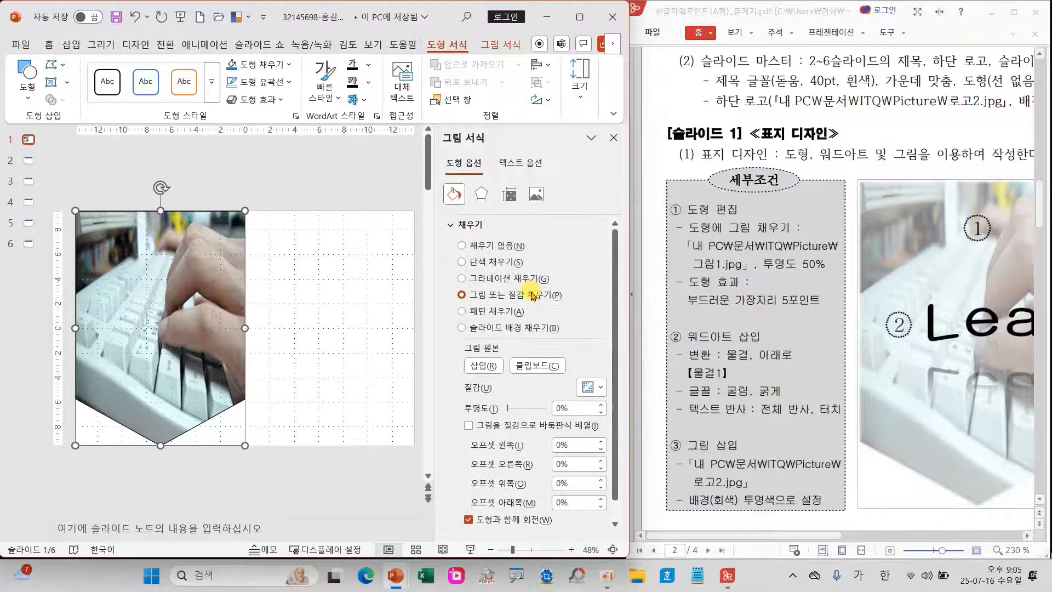
pyautogui.click(571, 410)
pyautogui.write('5')
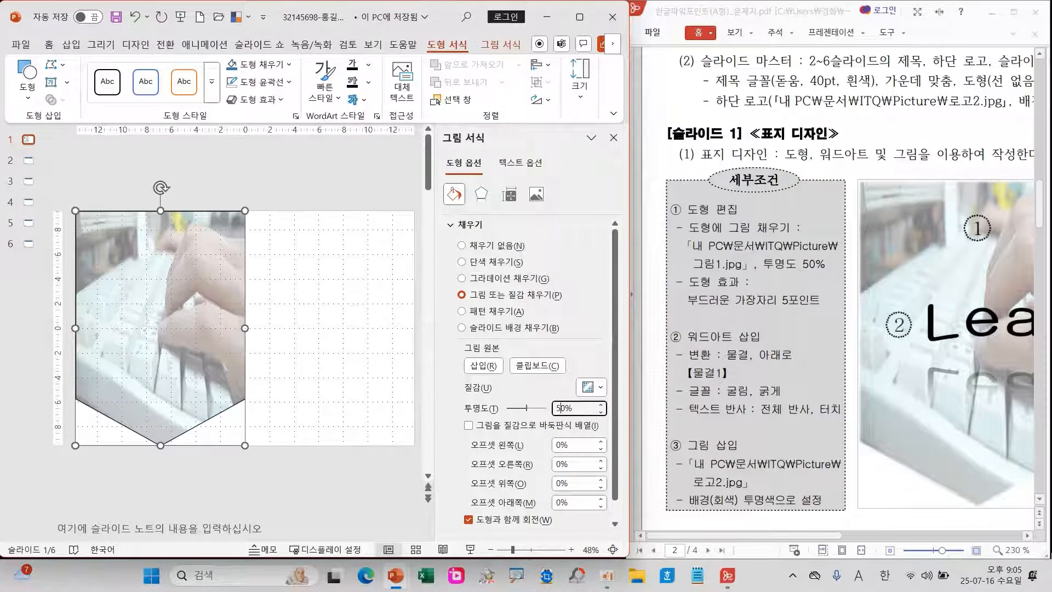
# Apply the 5-point soft edges preset to the picture-filled shape and close the formatting pane
pyautogui.moveTo(447, 393)
pyautogui.mouseDown()
pyautogui.moveTo(539, 417)
pyautogui.moveTo(605, 420)
pyautogui.mouseUp()
pyautogui.moveTo(471, 174); pyautogui.dragTo(513, 136)
pyautogui.press('Escape')
pyautogui.click(481, 197)
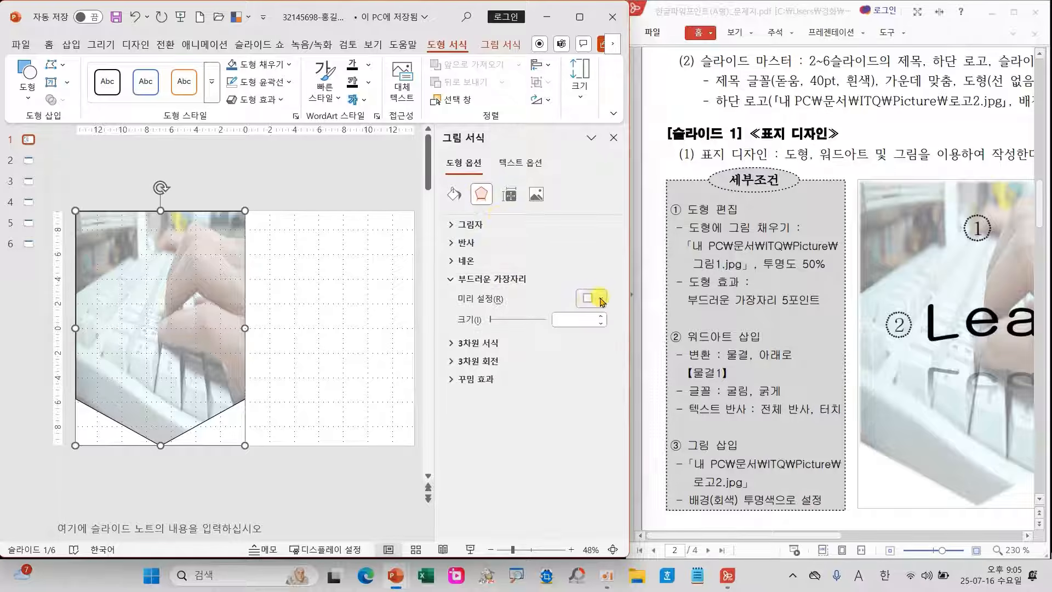
pyautogui.click(598, 299)
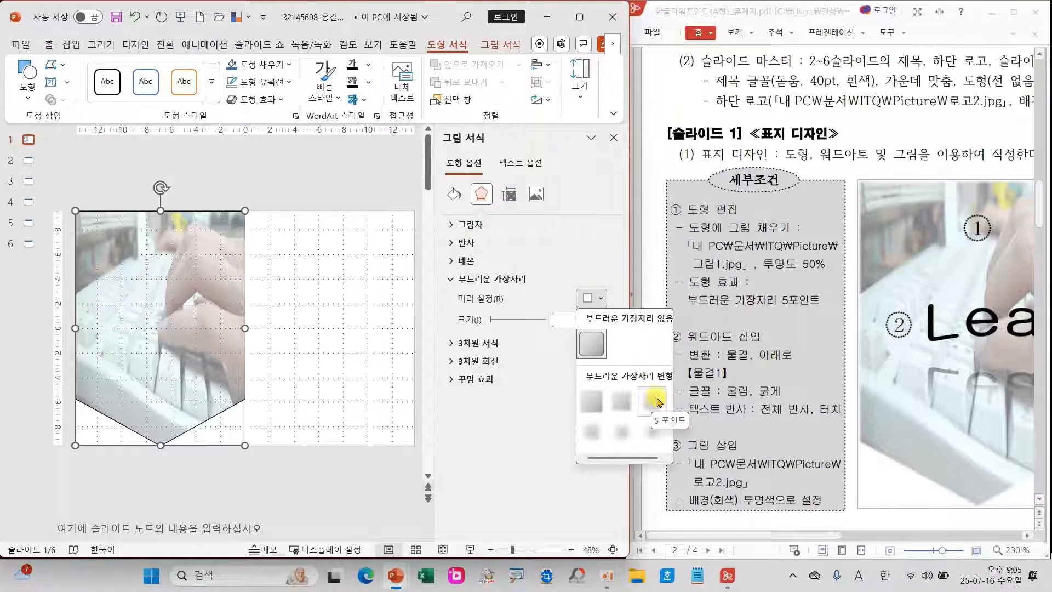
pyautogui.click(652, 403)
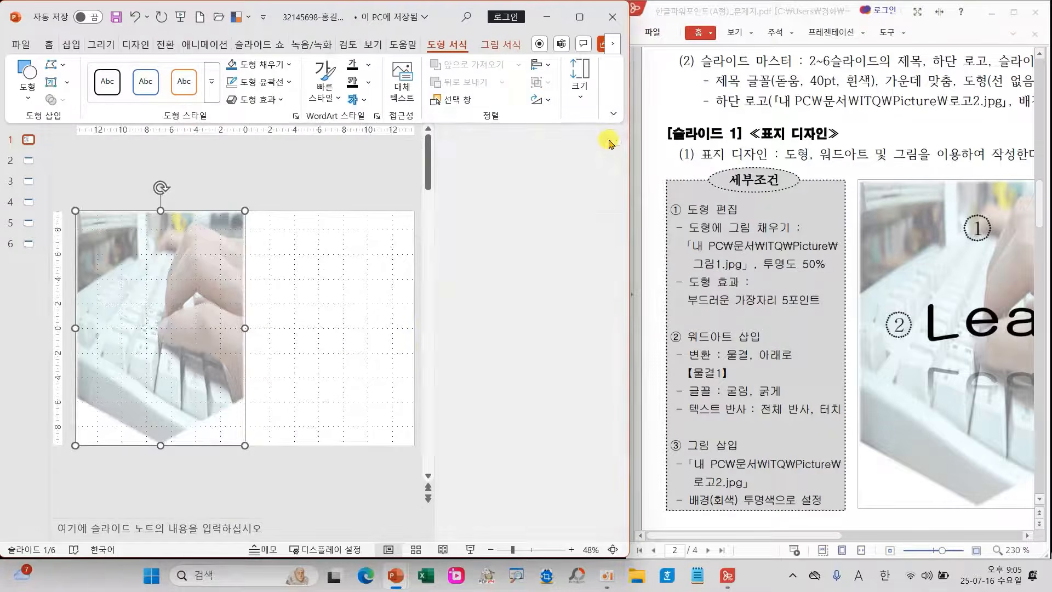
pyautogui.click(611, 138)
# Insert a WordArt text box on slide 1 using the orange outlined style from the first row
pyautogui.moveTo(783, 535); pyautogui.dragTo(914, 535)
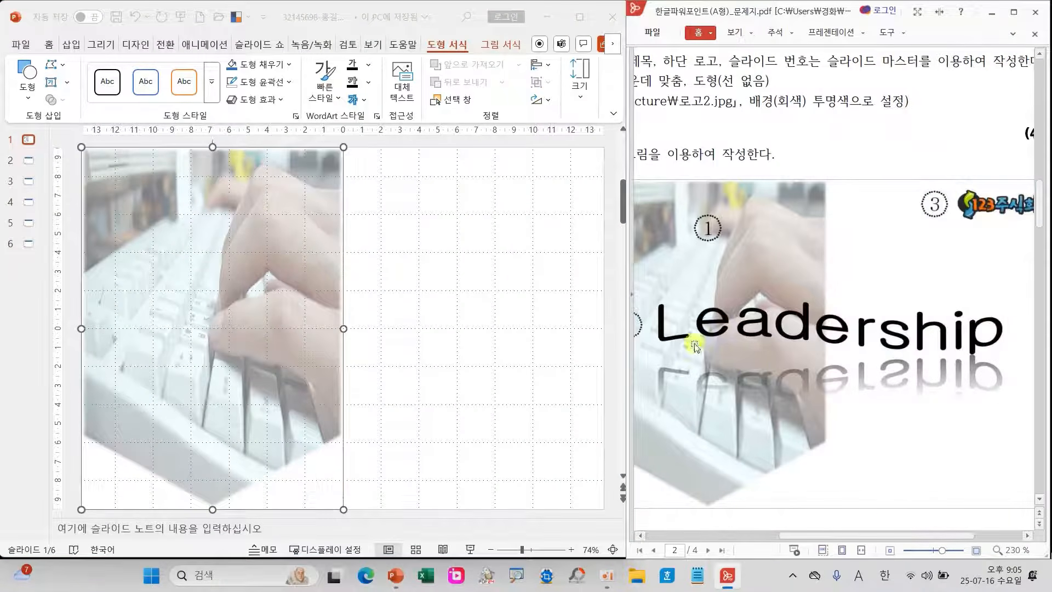
pyautogui.click(390, 214)
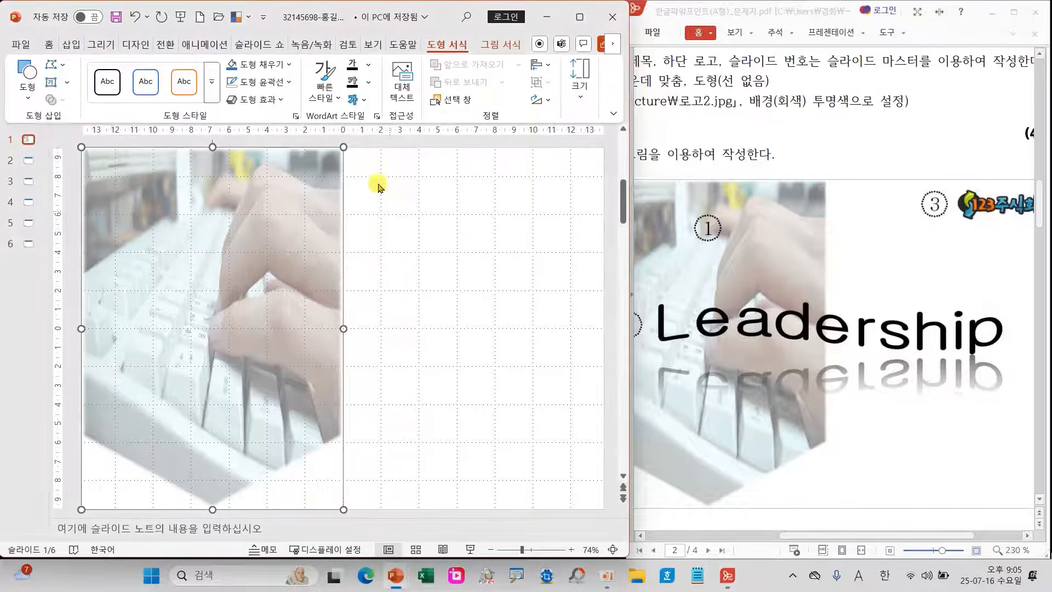
pyautogui.click(73, 44)
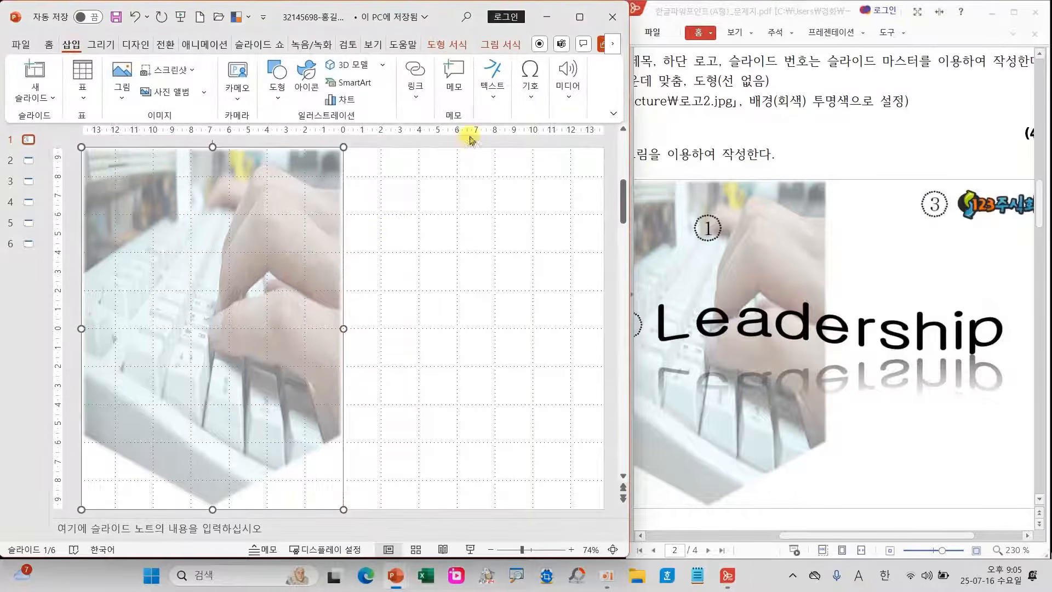
pyautogui.click(491, 82)
pyautogui.click(548, 157)
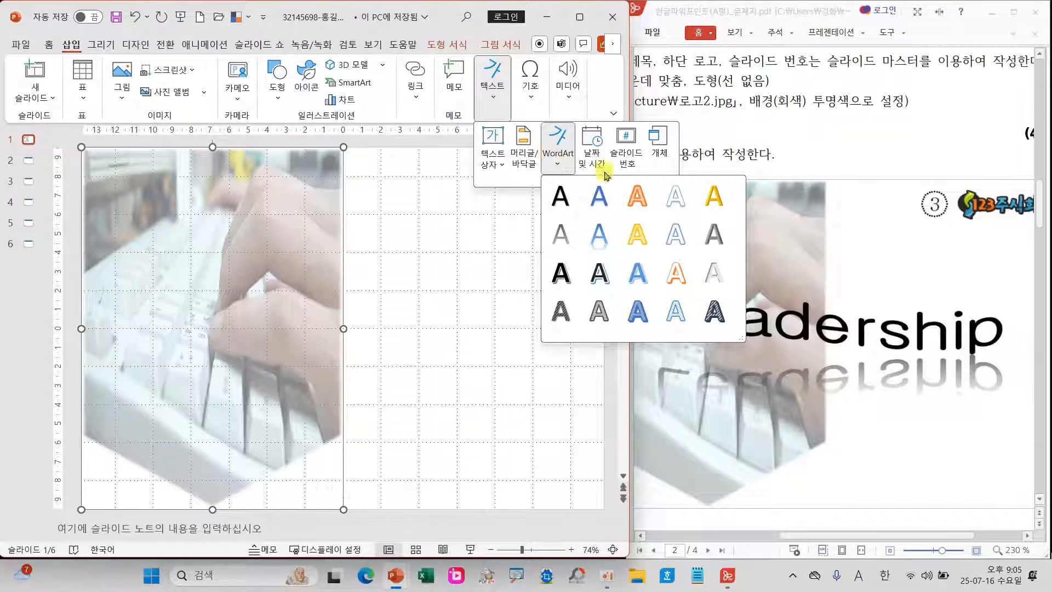
pyautogui.click(637, 197)
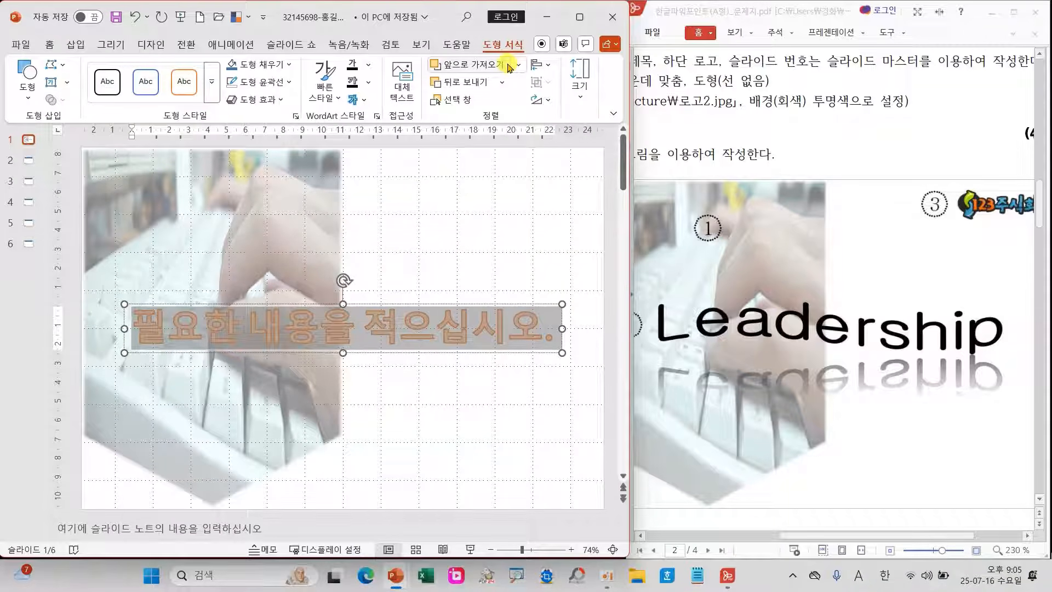
# Clear the WordArt formatting from the new text, widening the PowerPoint window temporarily to reach the full style gallery
pyautogui.moveTo(523, 55)
pyautogui.mouseDown()
pyautogui.moveTo(466, 48)
pyautogui.moveTo(512, 25)
pyautogui.moveTo(521, 55)
pyautogui.mouseUp()
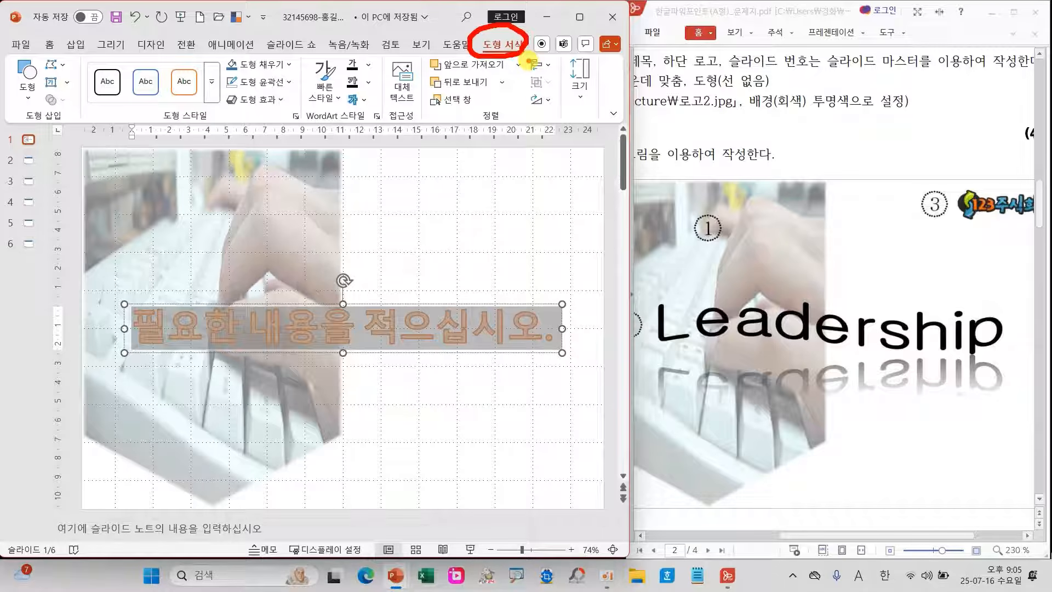
pyautogui.moveTo(628, 164); pyautogui.dragTo(945, 164)
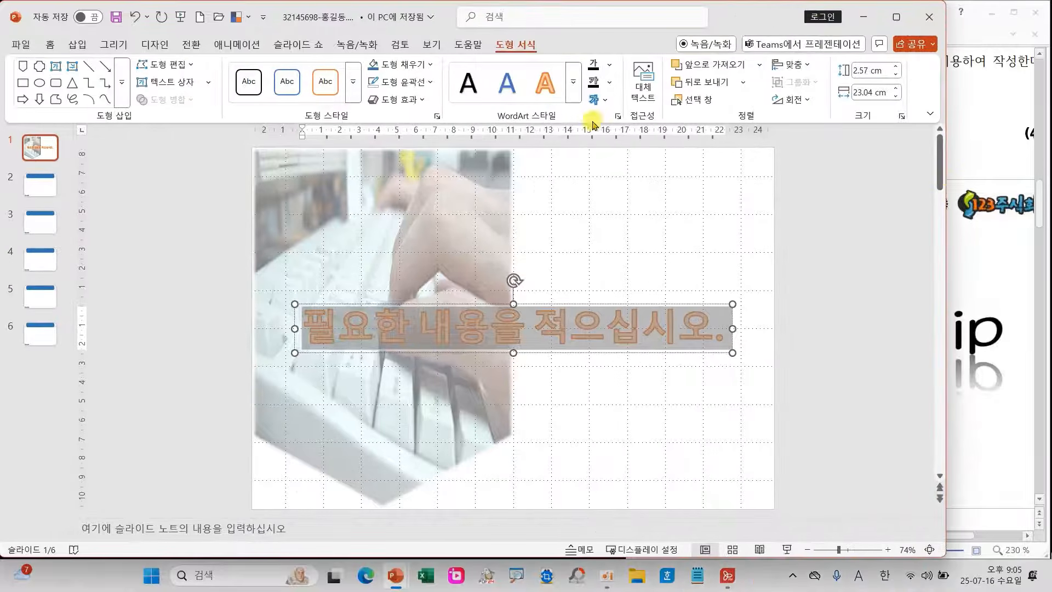
pyautogui.click(573, 83)
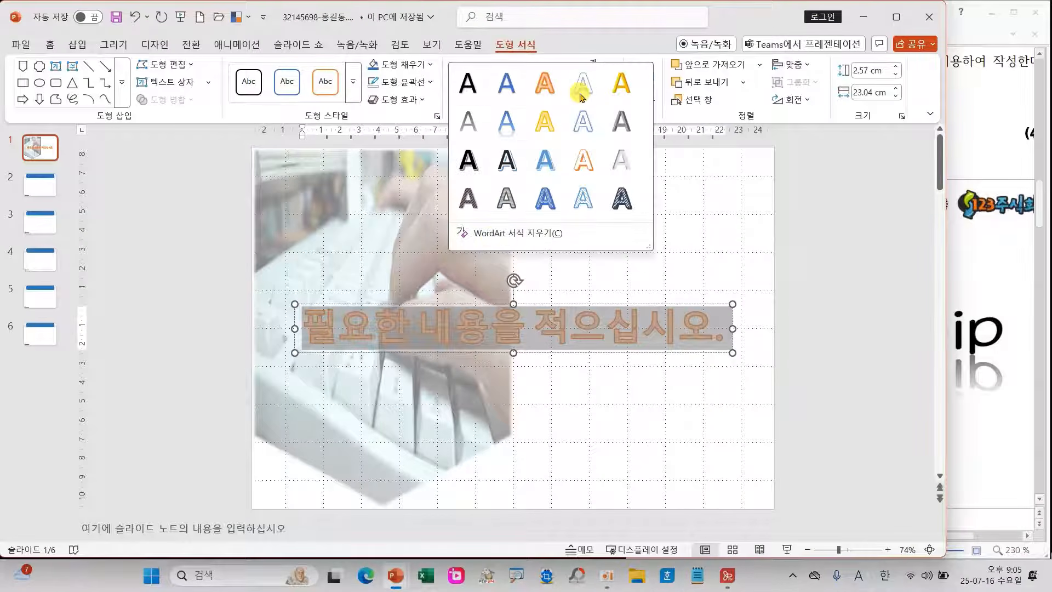
pyautogui.click(500, 234)
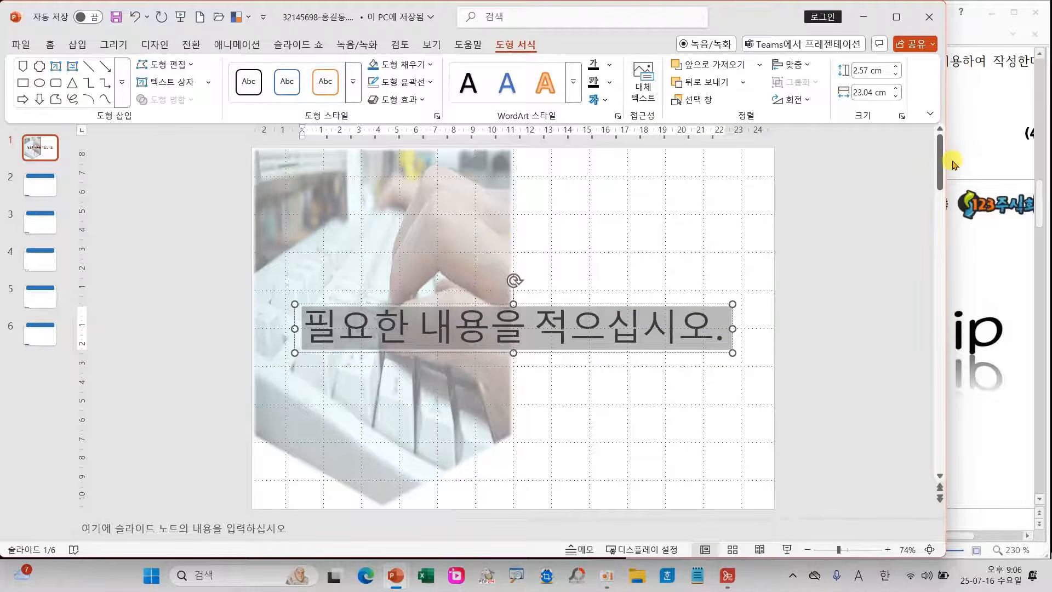
pyautogui.moveTo(946, 164); pyautogui.dragTo(625, 186)
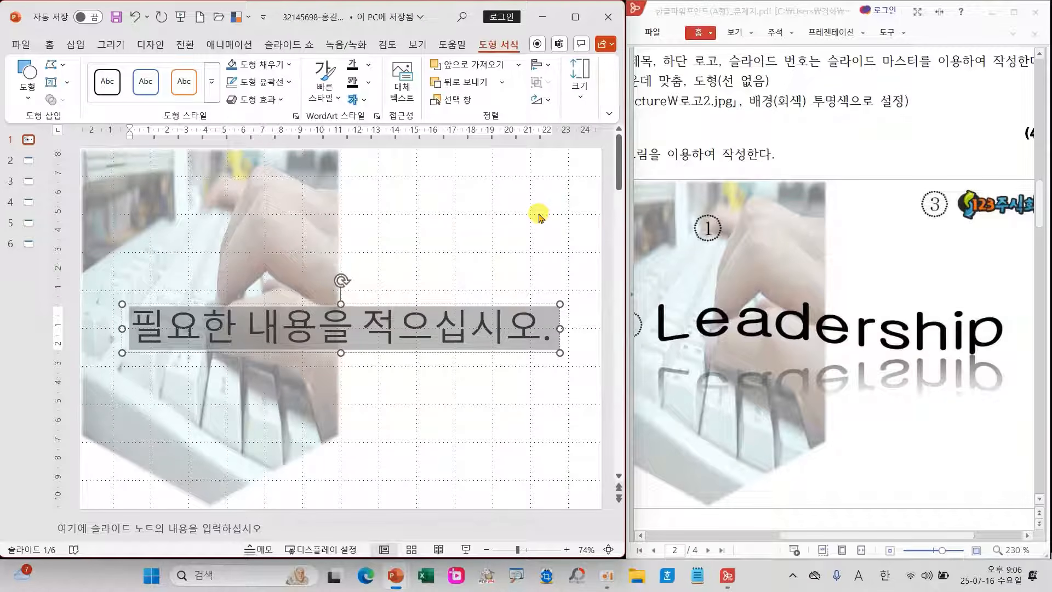
# Replace the WordArt's sample text with "Leadership"
pyautogui.moveTo(810, 535)
pyautogui.mouseDown()
pyautogui.moveTo(737, 538)
pyautogui.moveTo(836, 535)
pyautogui.moveTo(820, 534)
pyautogui.mouseUp()
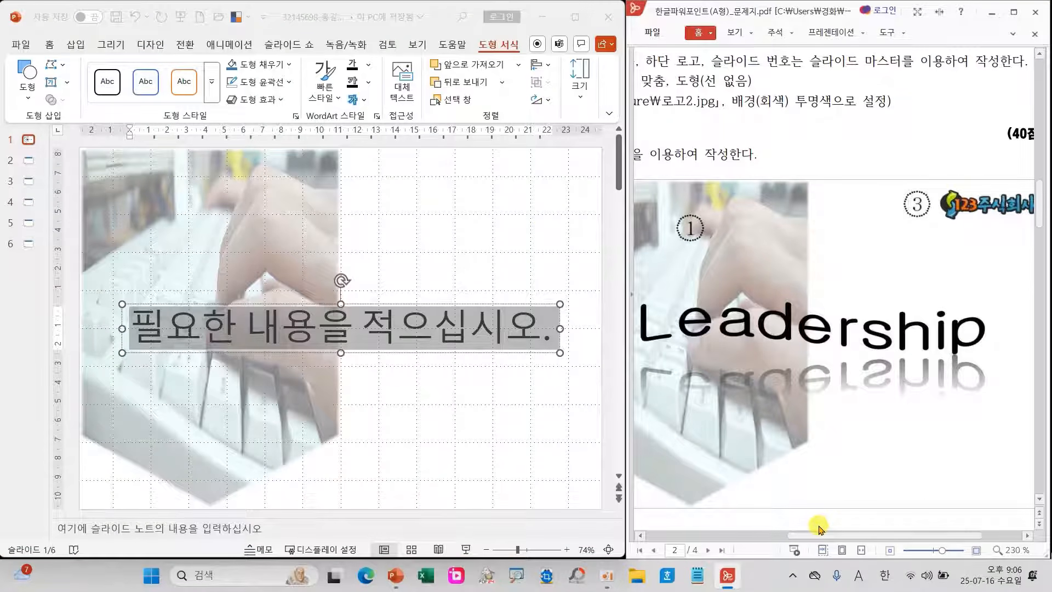
pyautogui.click(547, 331)
pyautogui.press('BackSpace')
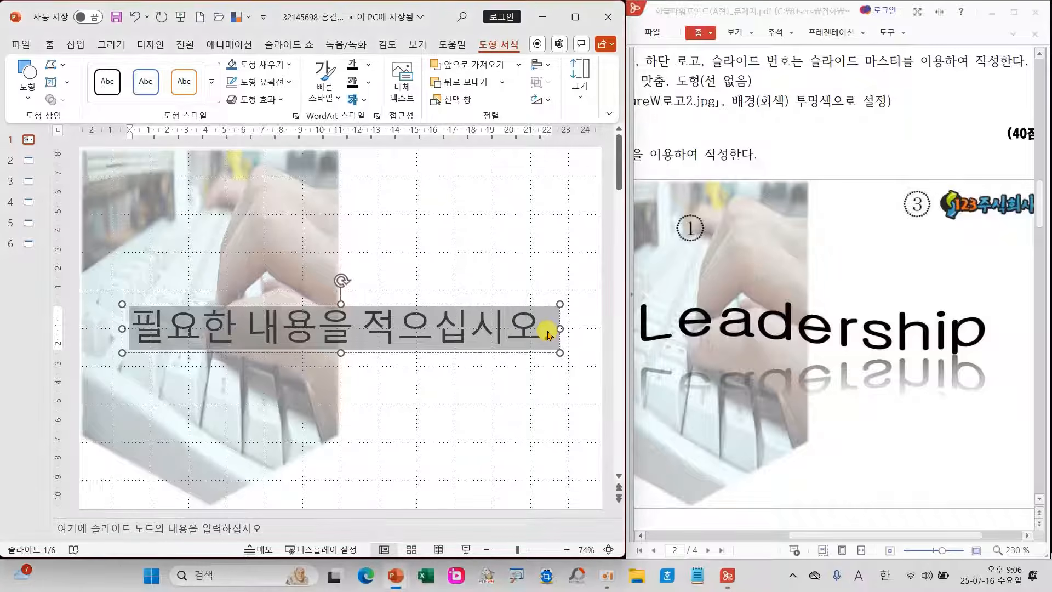
pyautogui.press('BackSpace')
pyautogui.press('Hangul')
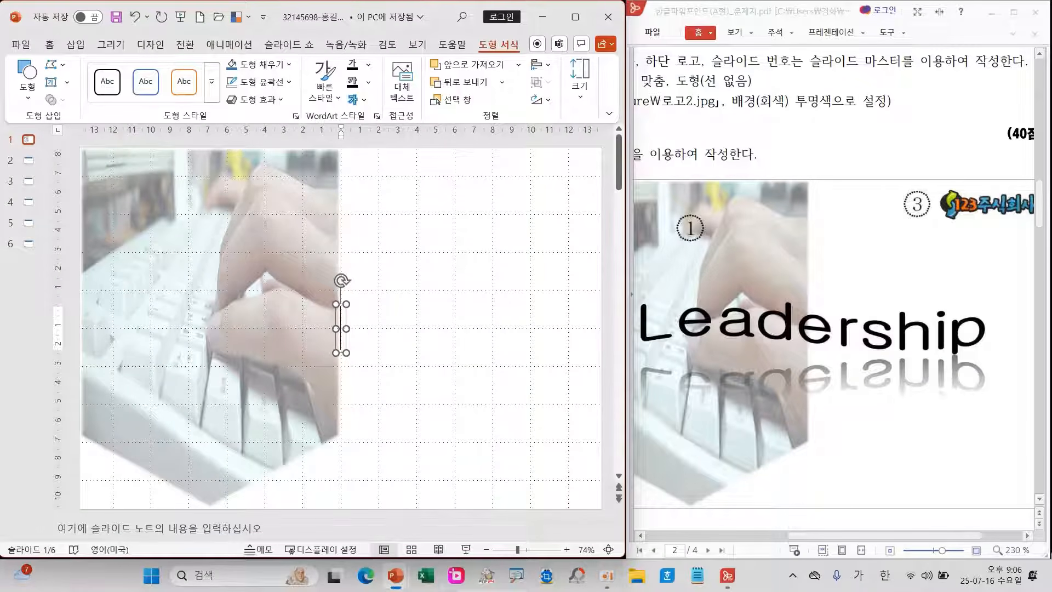
pyautogui.write('ㅣ')
pyautogui.press('BackSpace')
pyautogui.write('ㄴe')
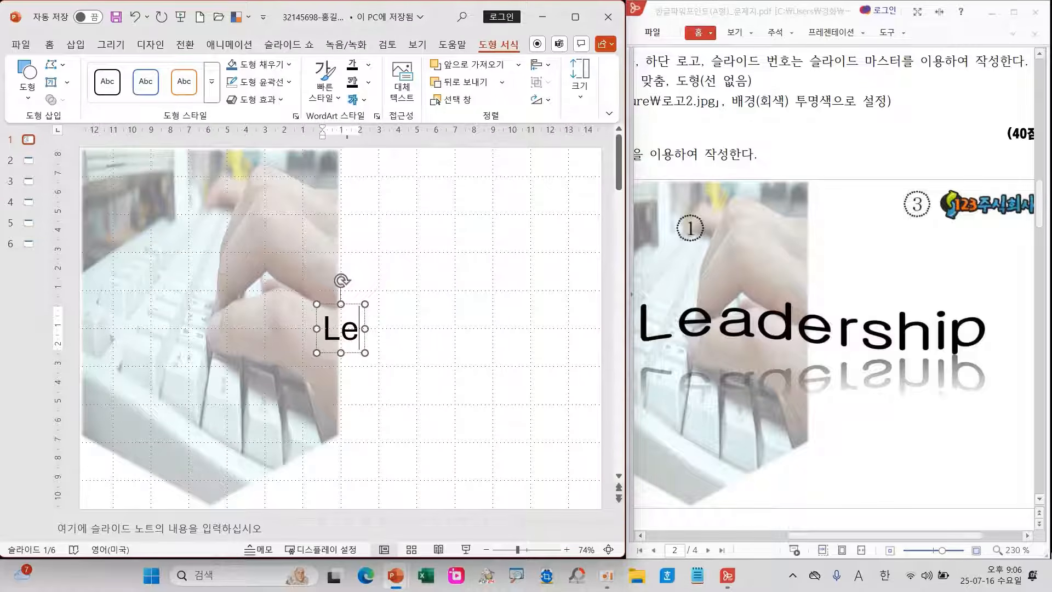
pyautogui.write('adership')
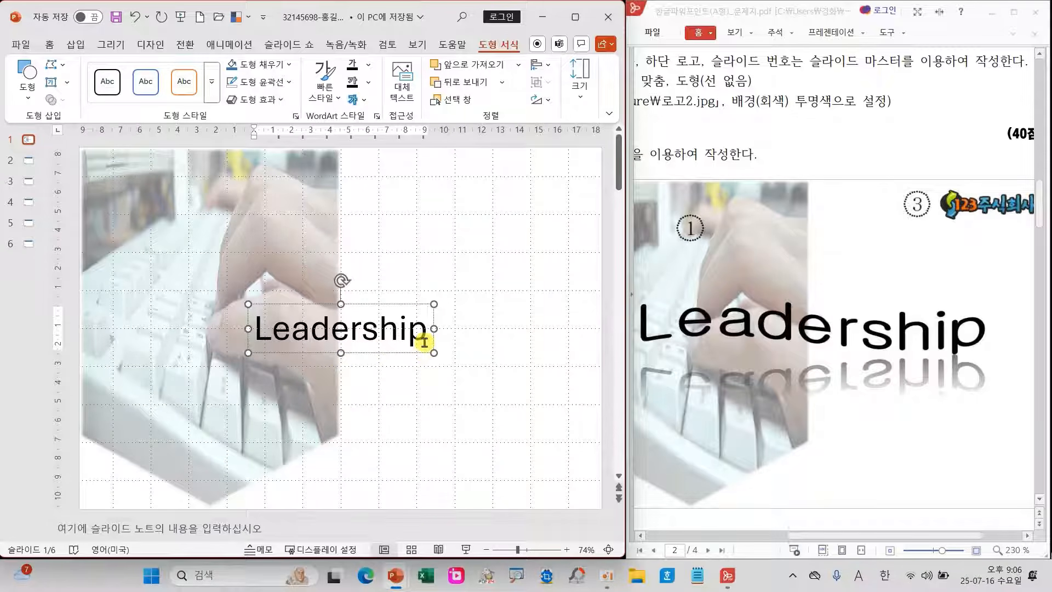
# Apply the downward wave transform (물결, 아래로 / 물결1) to the "Leadership" WordArt on slide 1
pyautogui.click(390, 353)
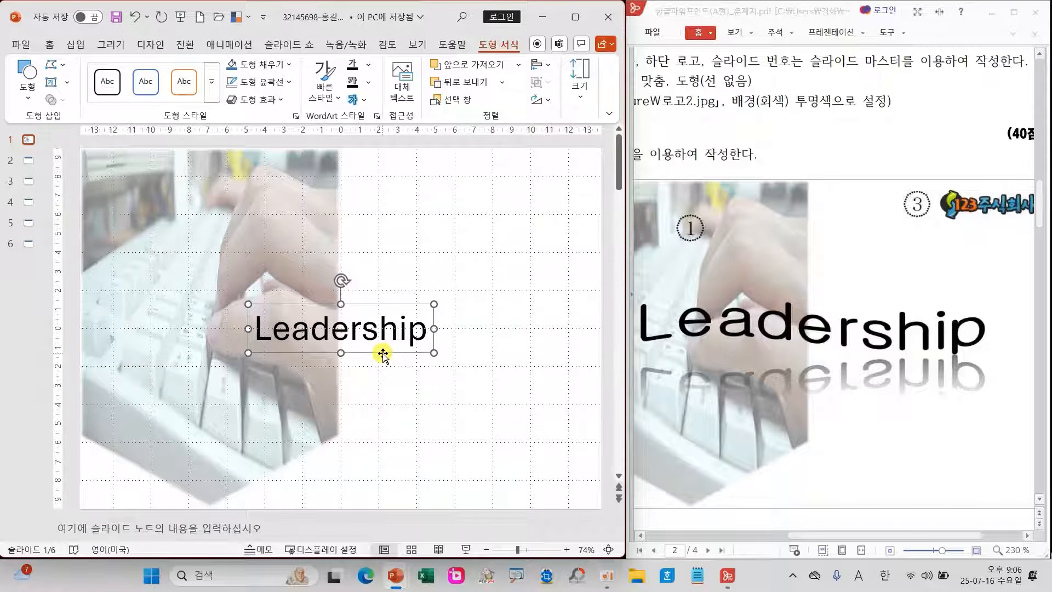
pyautogui.moveTo(821, 535); pyautogui.dragTo(687, 534)
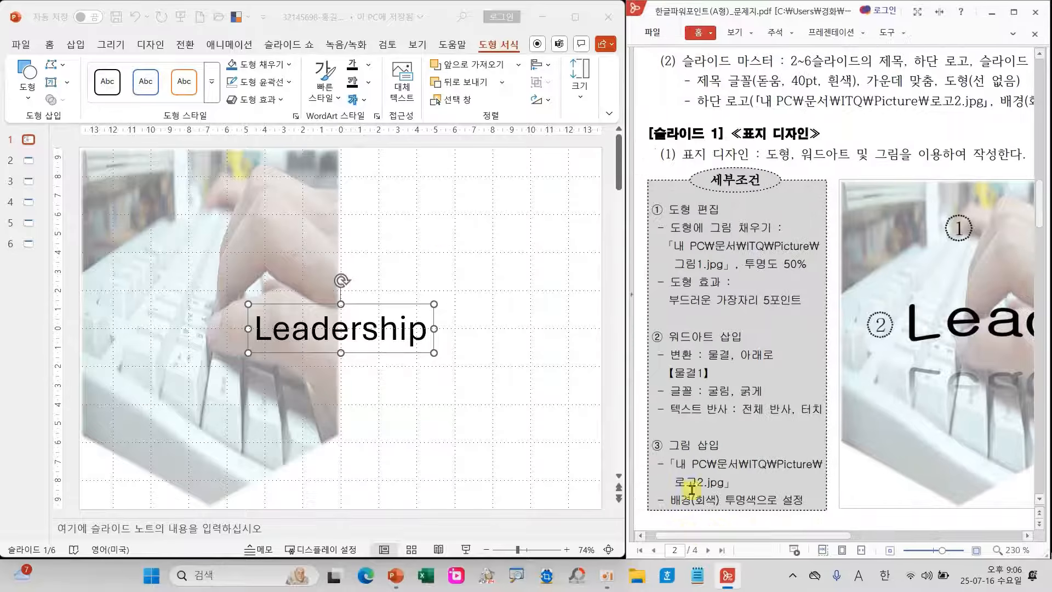
pyautogui.click(366, 101)
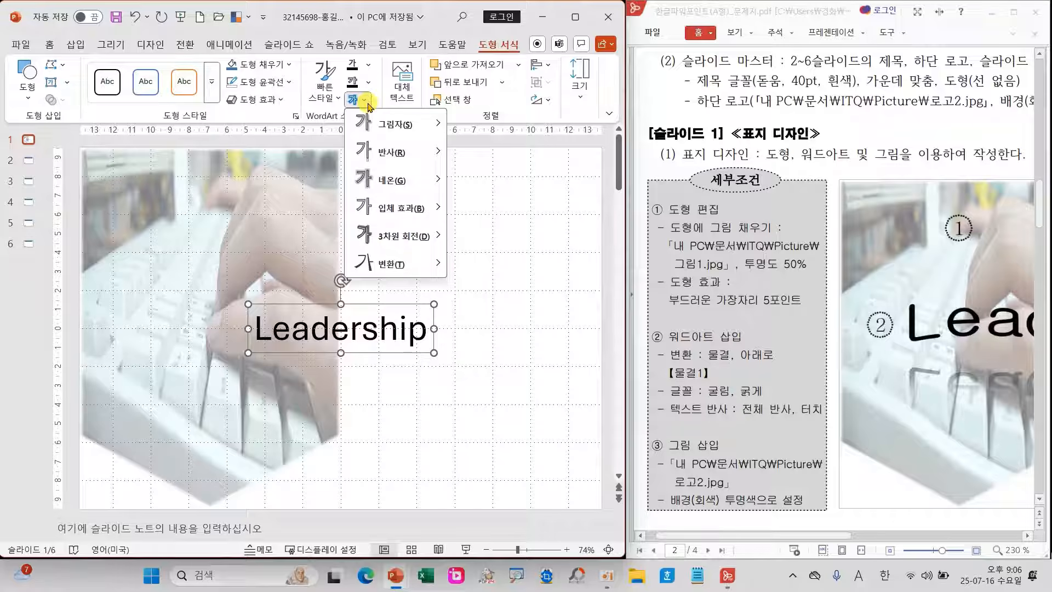
pyautogui.moveTo(420, 268)
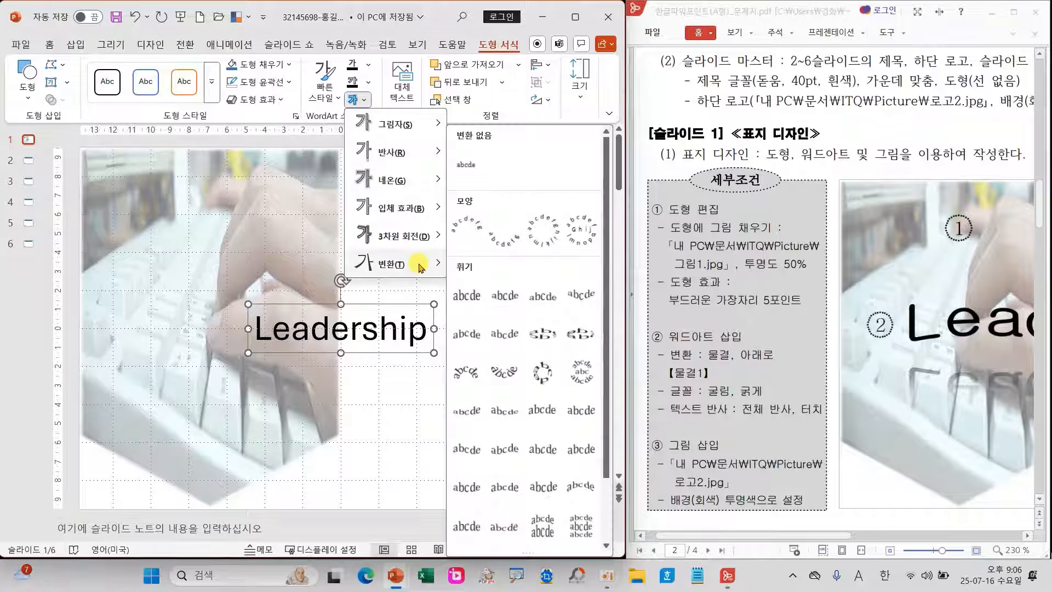
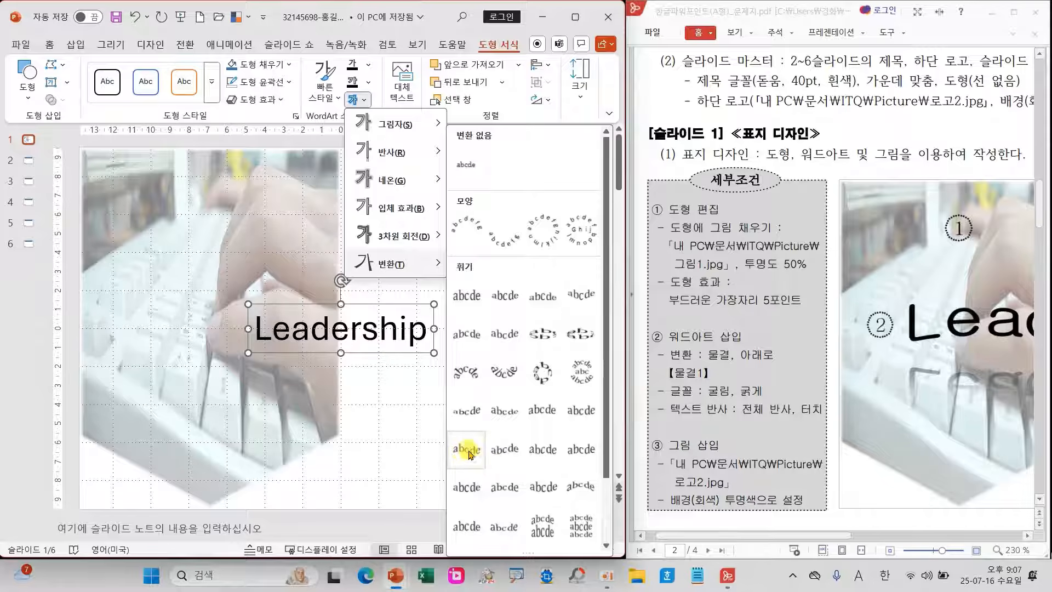
pyautogui.click(467, 449)
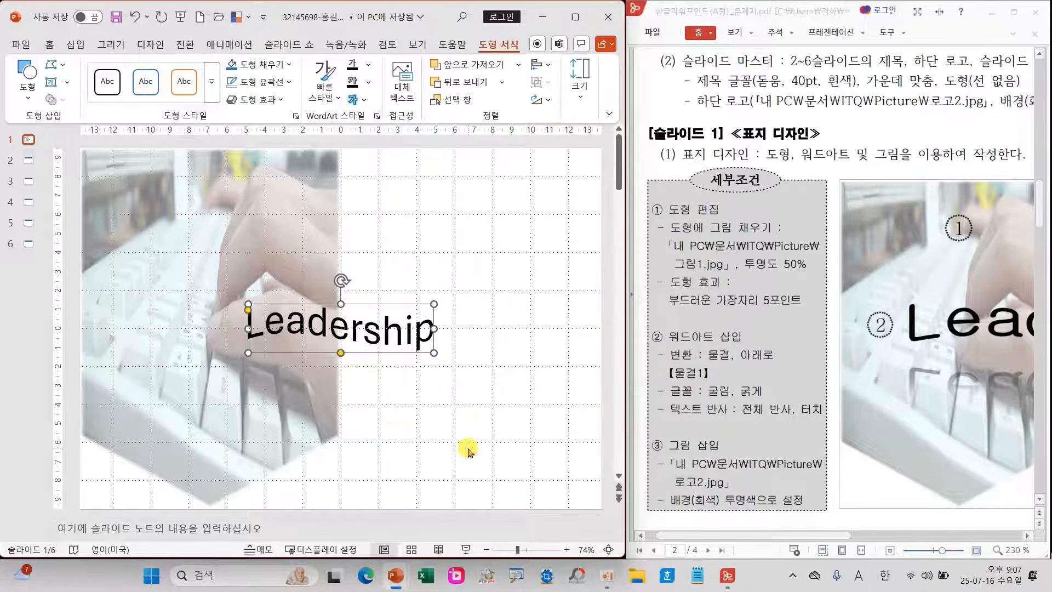
# Apply the full reflection, touching preset (전체 반사, 터치) to the "Leadership" WordArt
pyautogui.click(364, 101)
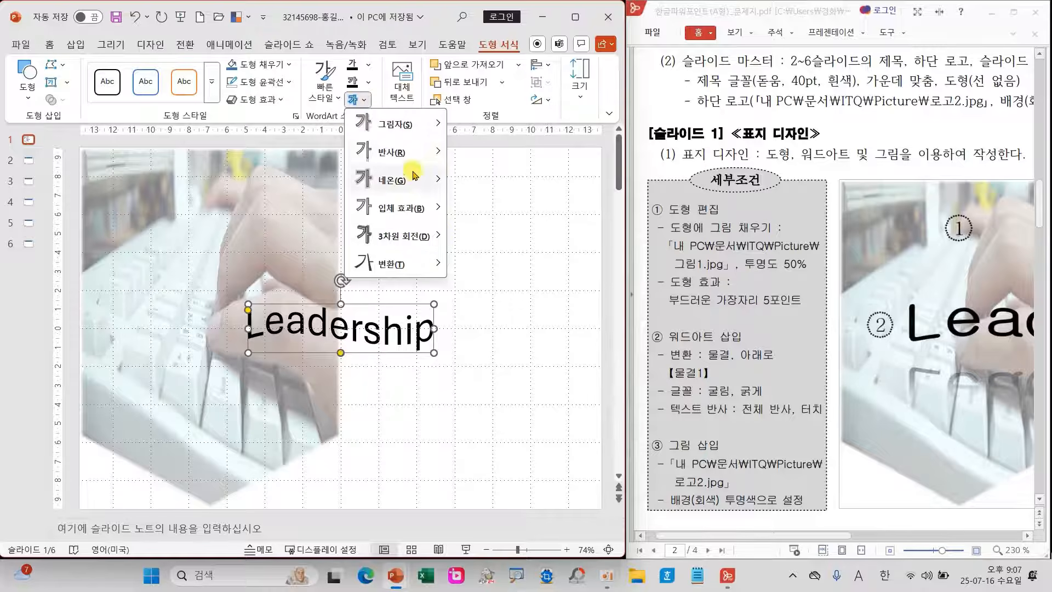
pyautogui.moveTo(421, 152)
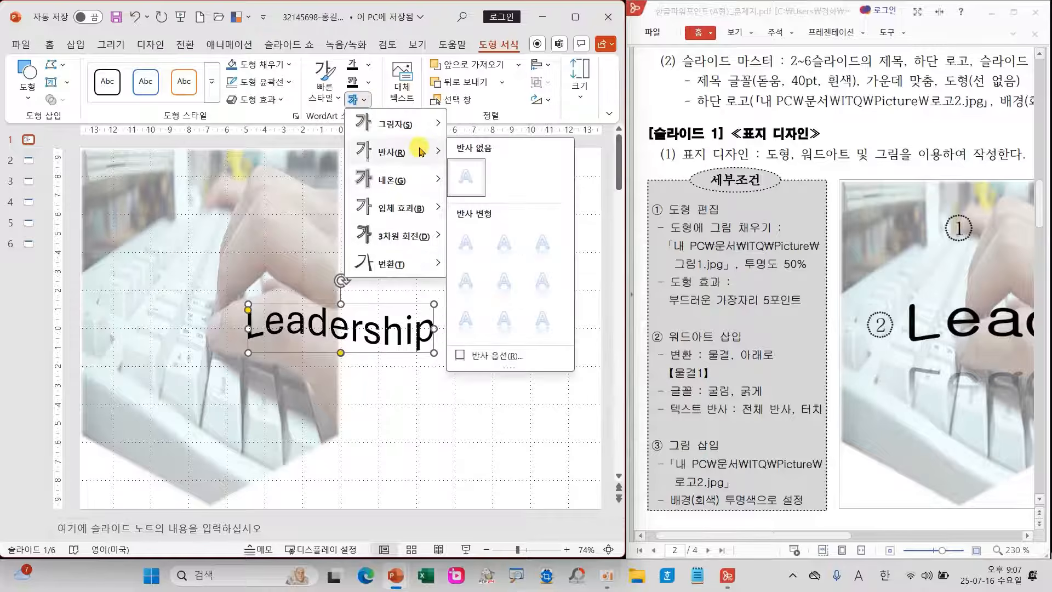
pyautogui.click(541, 245)
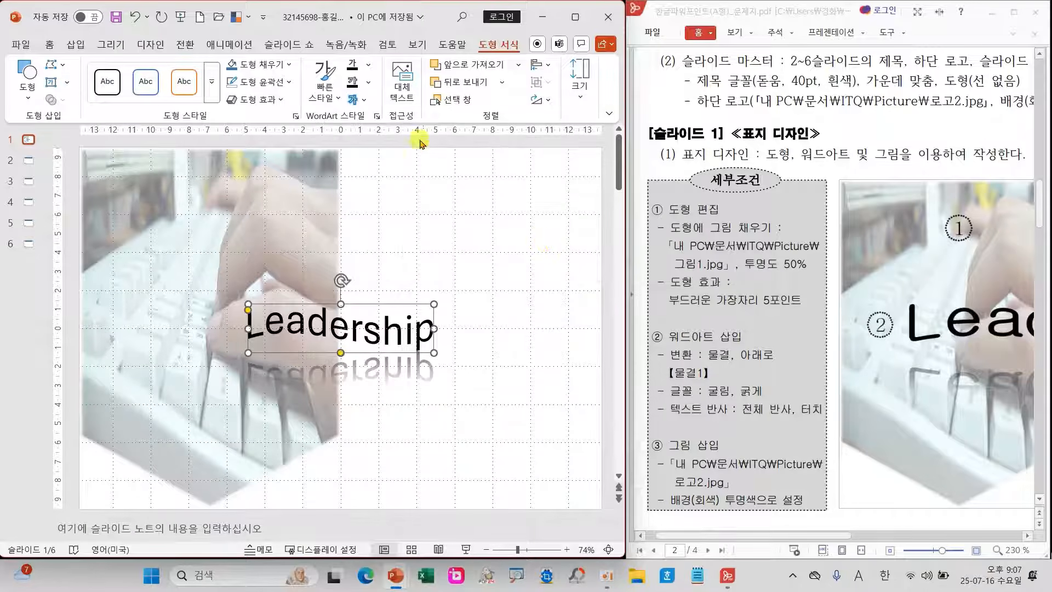
pyautogui.click(366, 101)
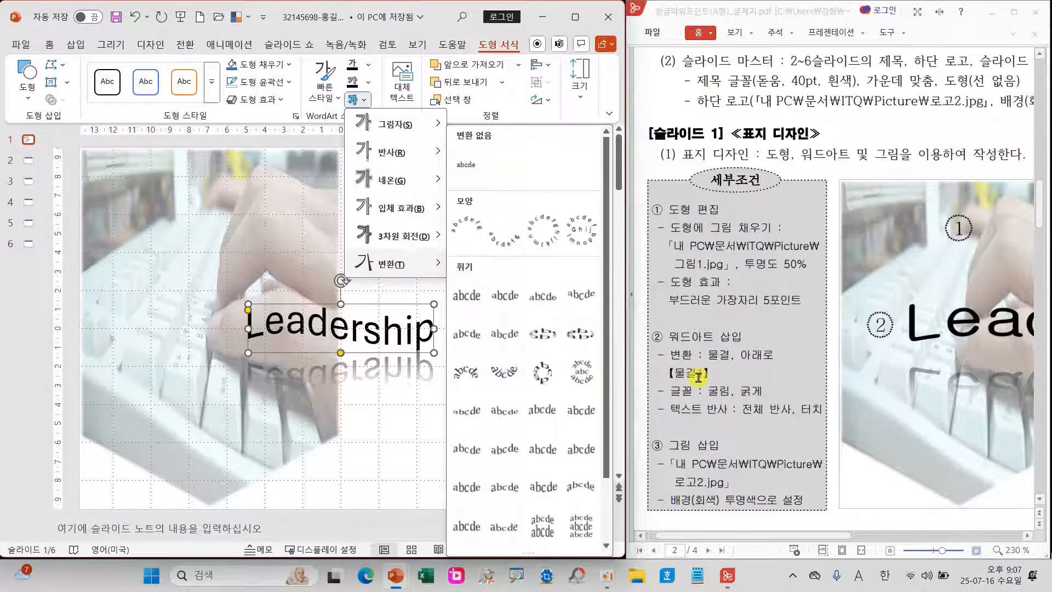
pyautogui.click(401, 306)
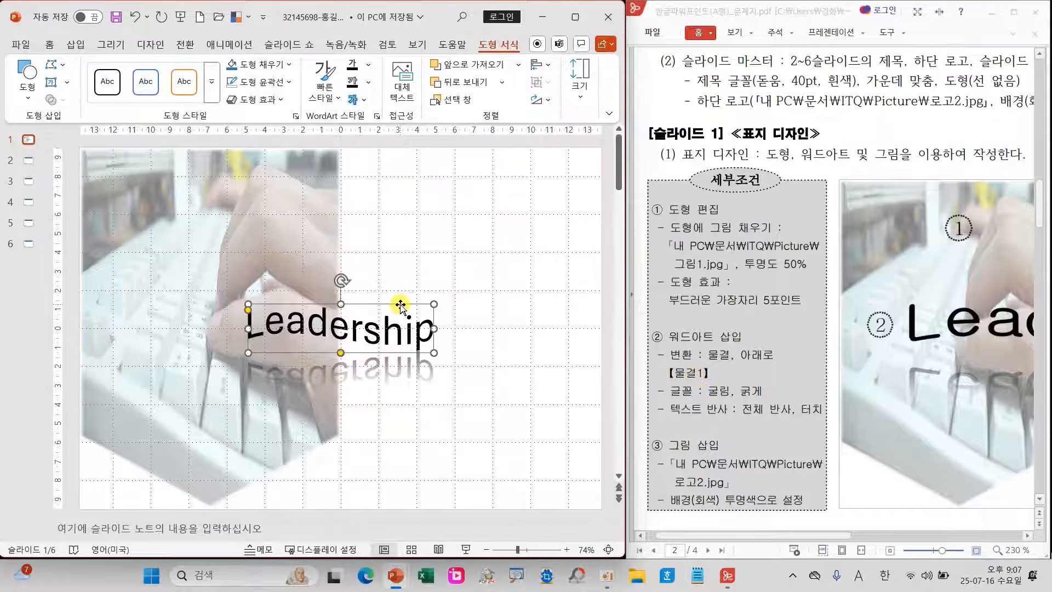
# Set the "Leadership" WordArt's font to 굴림 and make it bold
pyautogui.click(49, 44)
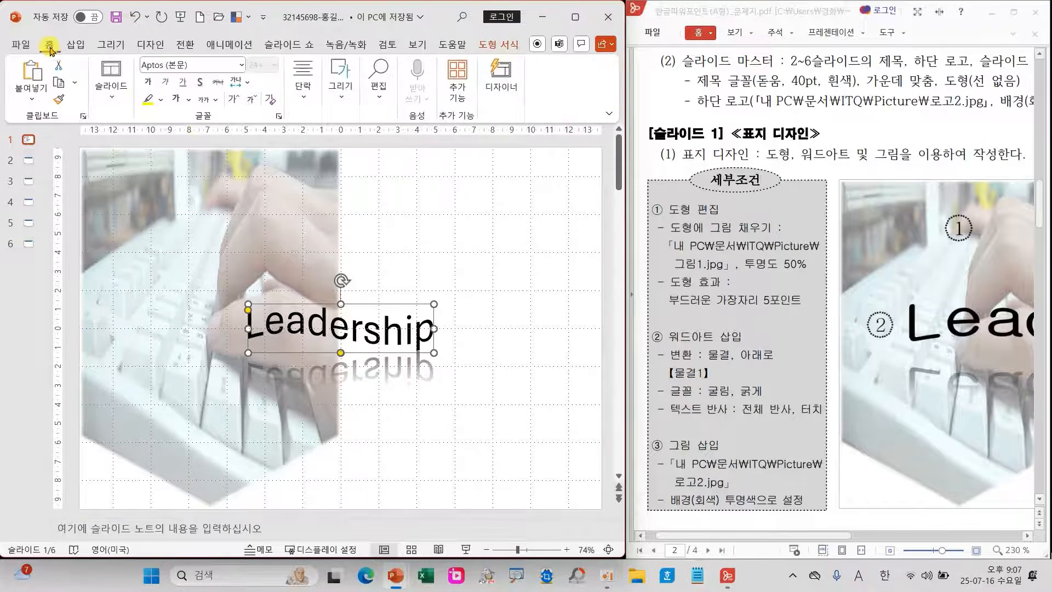
pyautogui.click(241, 65)
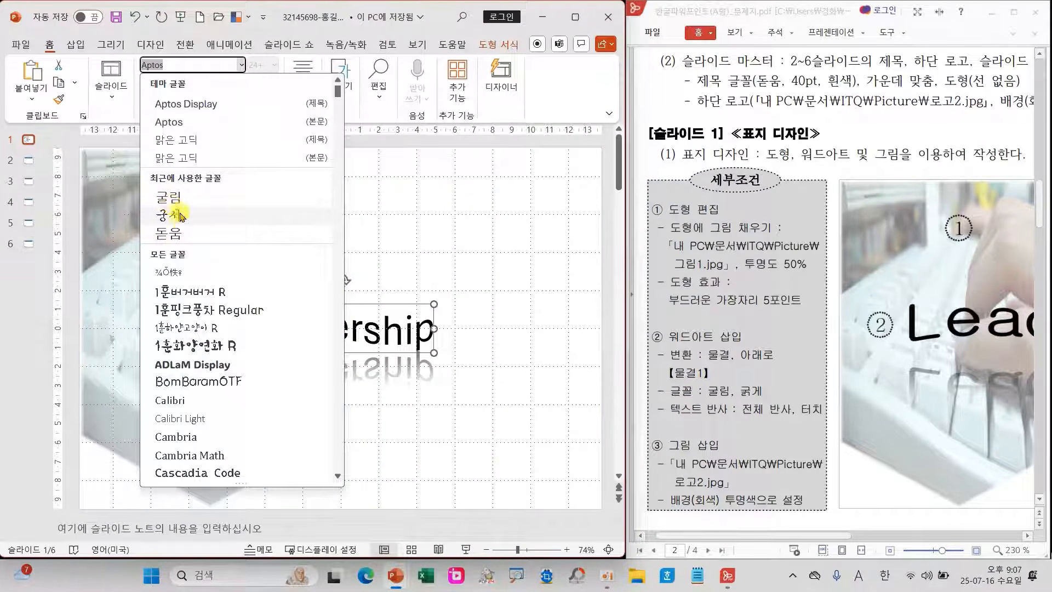
pyautogui.click(197, 206)
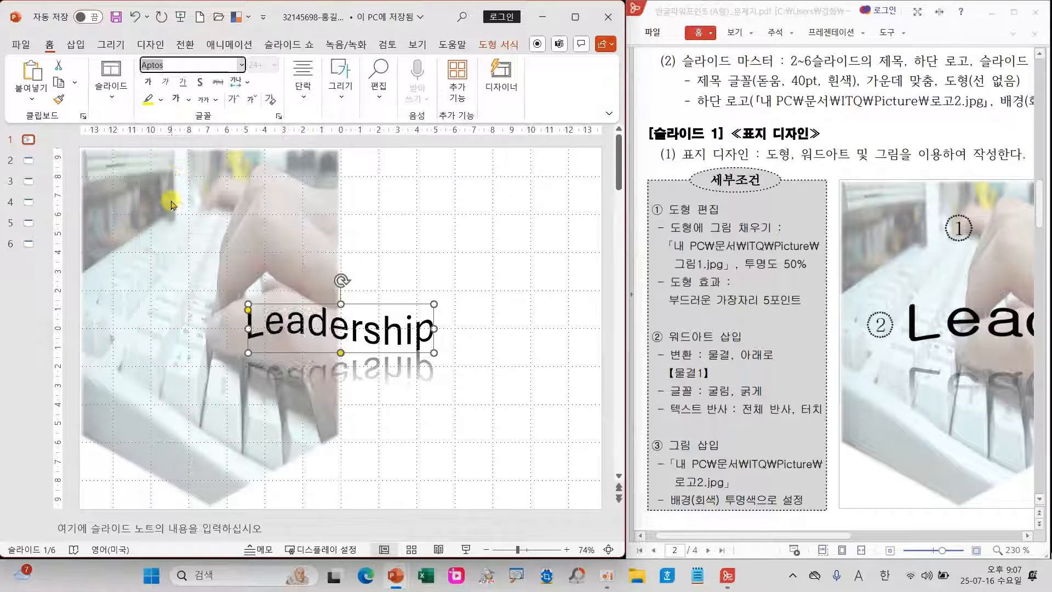
pyautogui.click(148, 84)
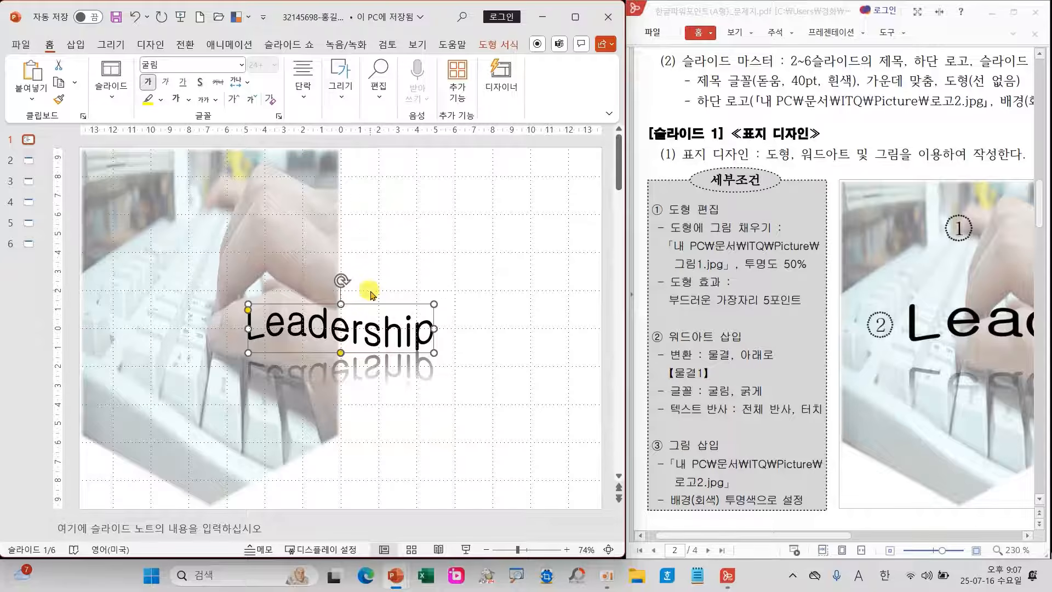
# Enlarge the "Leadership" WordArt and move it to the middle of the slide, overlapping the picture-filled shape, as in the exam sheet
pyautogui.moveTo(435, 304); pyautogui.dragTo(612, 268)
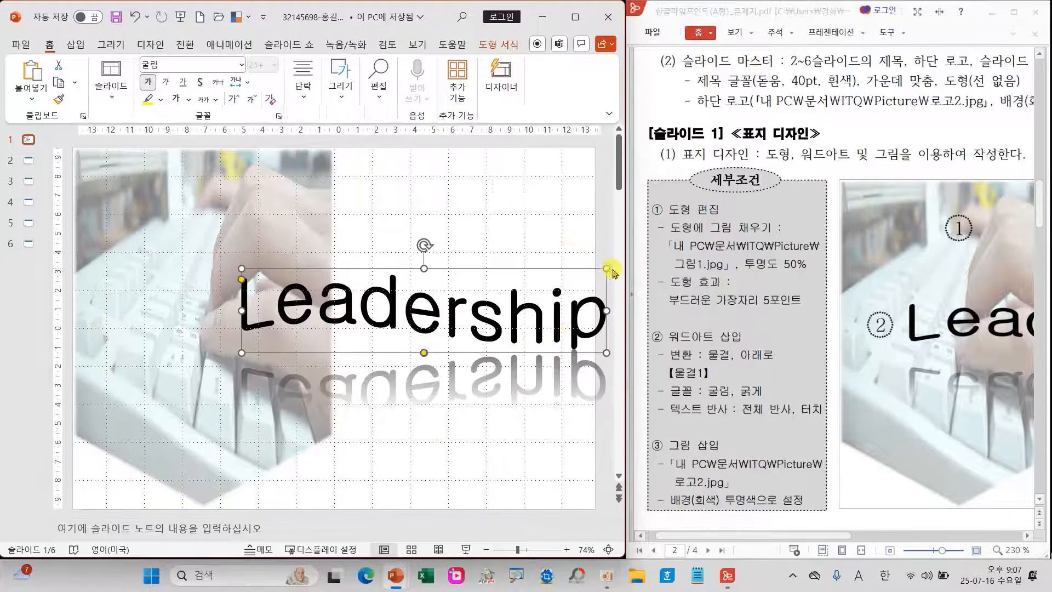
pyautogui.moveTo(529, 355); pyautogui.dragTo(453, 355)
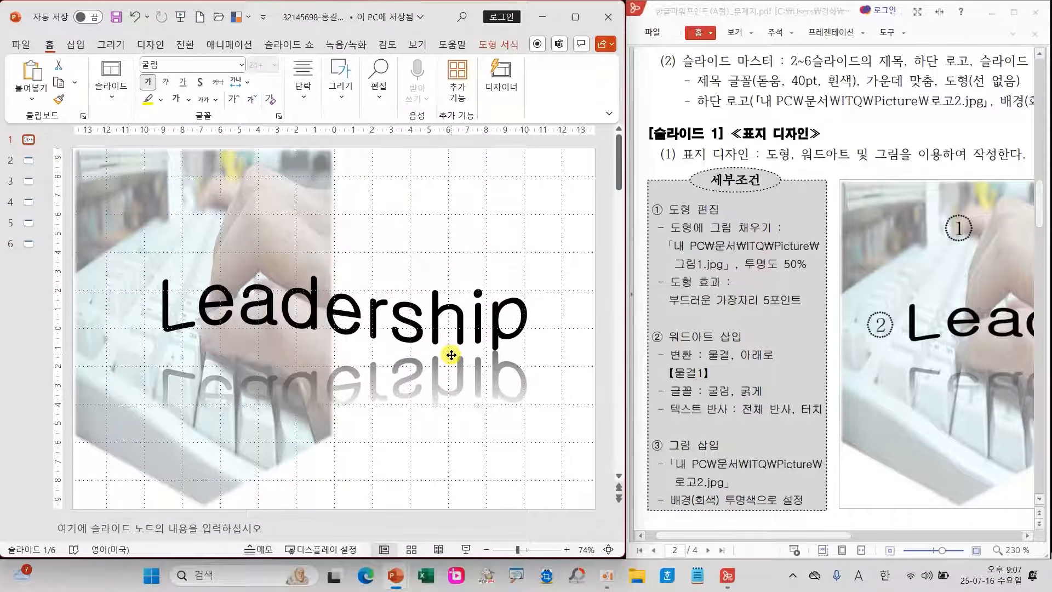
pyautogui.moveTo(451, 355); pyautogui.dragTo(449, 357)
pyautogui.click(493, 441)
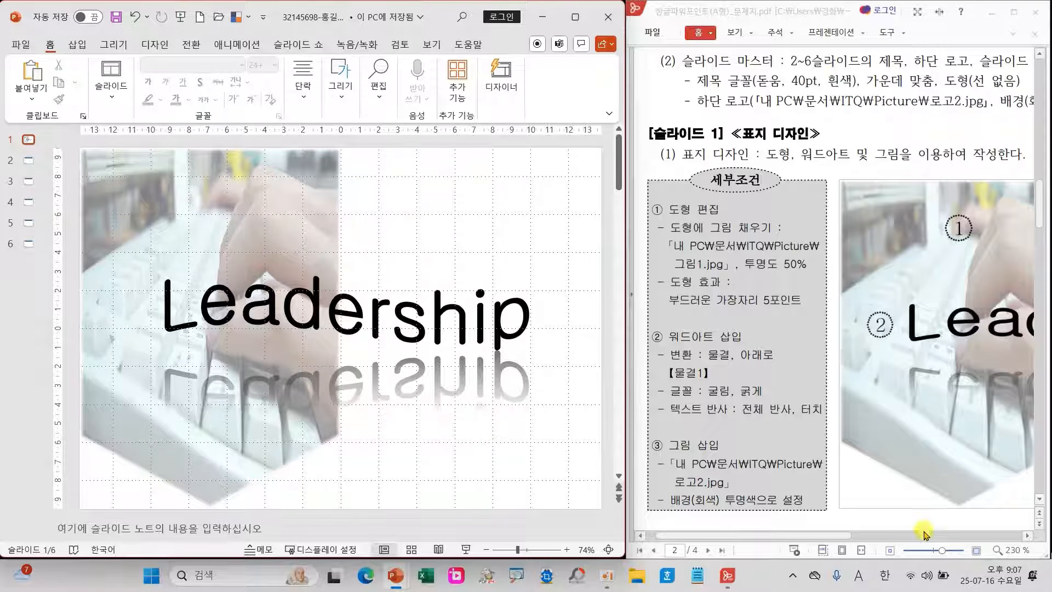
# Insert the picture 로고2.jpg from the ITQ Picture folder and place it in the upper-right corner of slide 1
pyautogui.moveTo(834, 542); pyautogui.dragTo(977, 539)
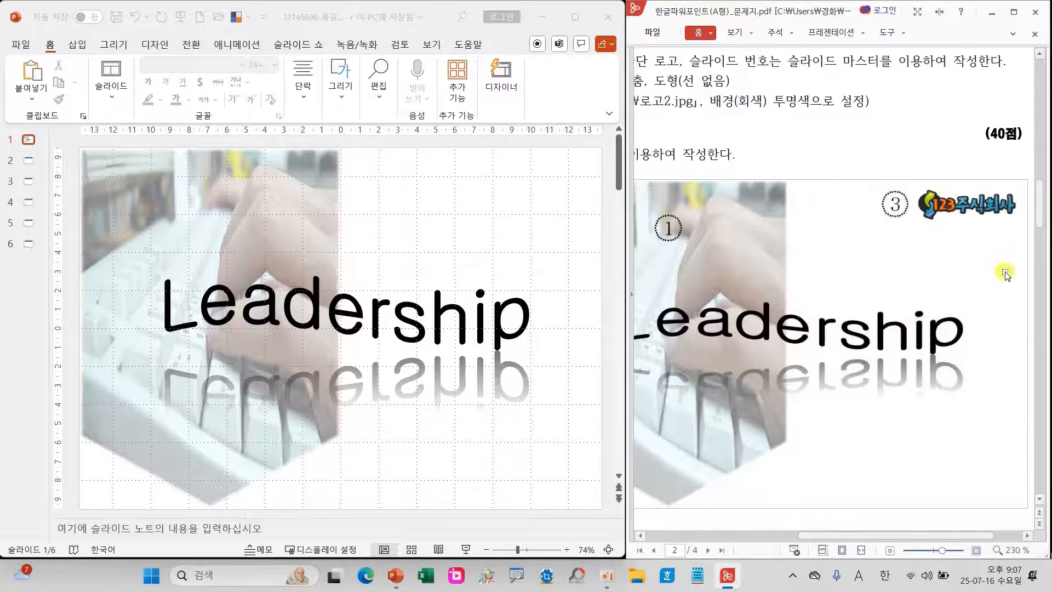
pyautogui.click(476, 175)
pyautogui.click(78, 44)
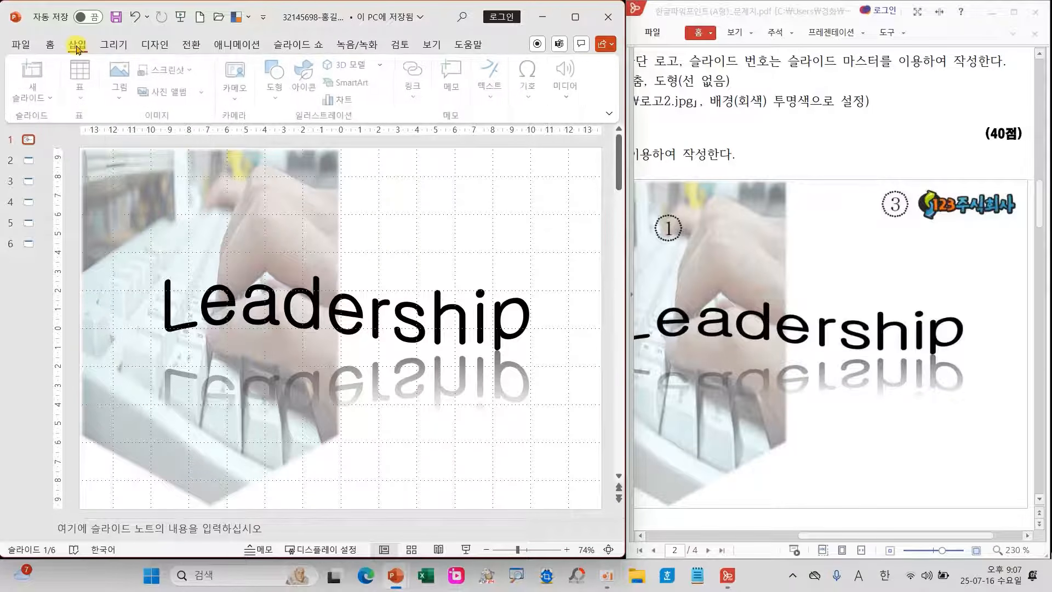
pyautogui.click(114, 69)
pyautogui.click(154, 143)
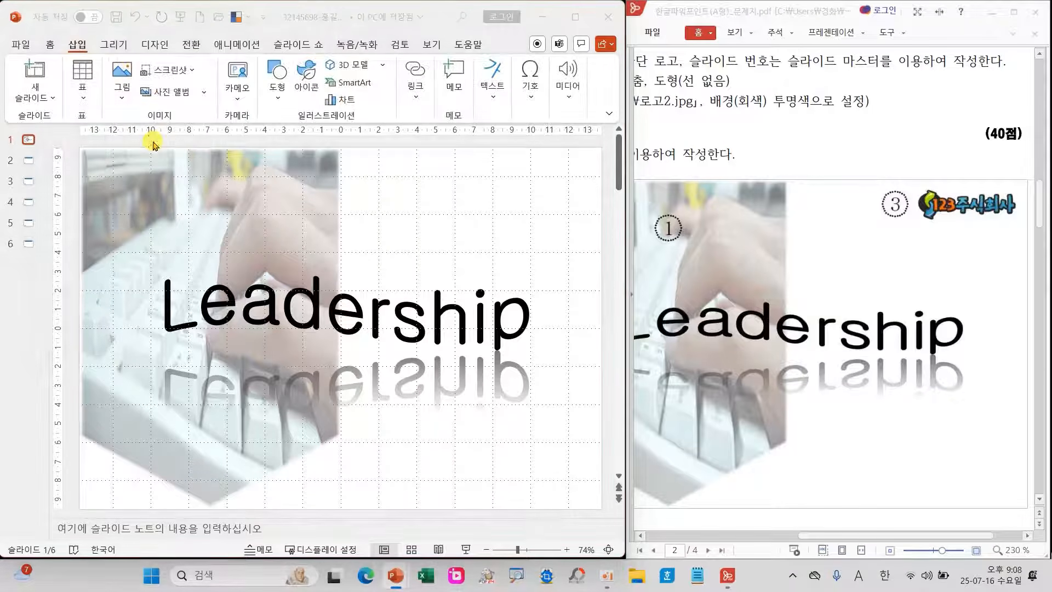
pyautogui.click(276, 244)
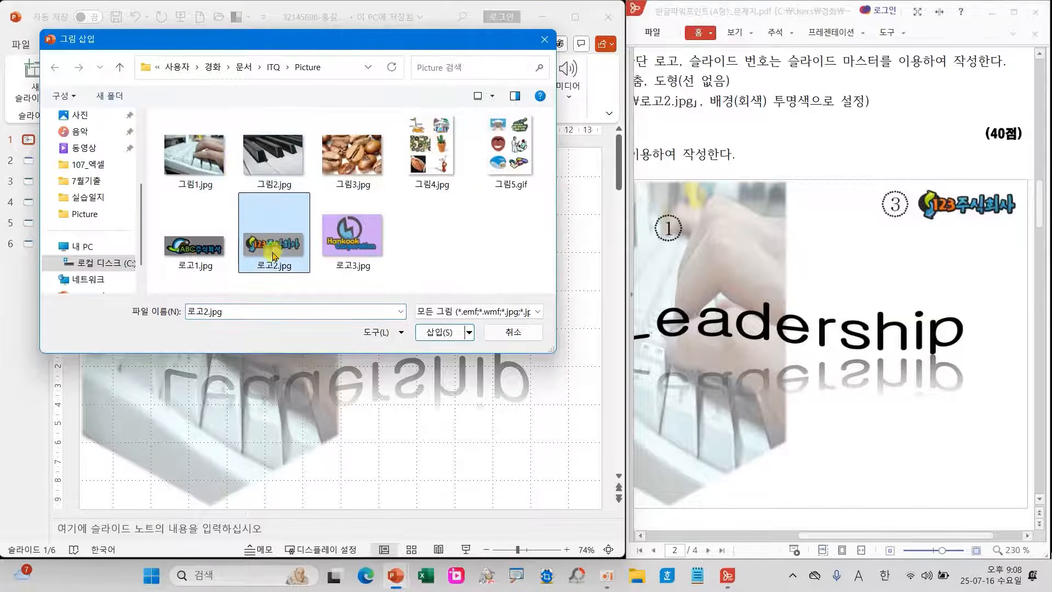
pyautogui.click(439, 332)
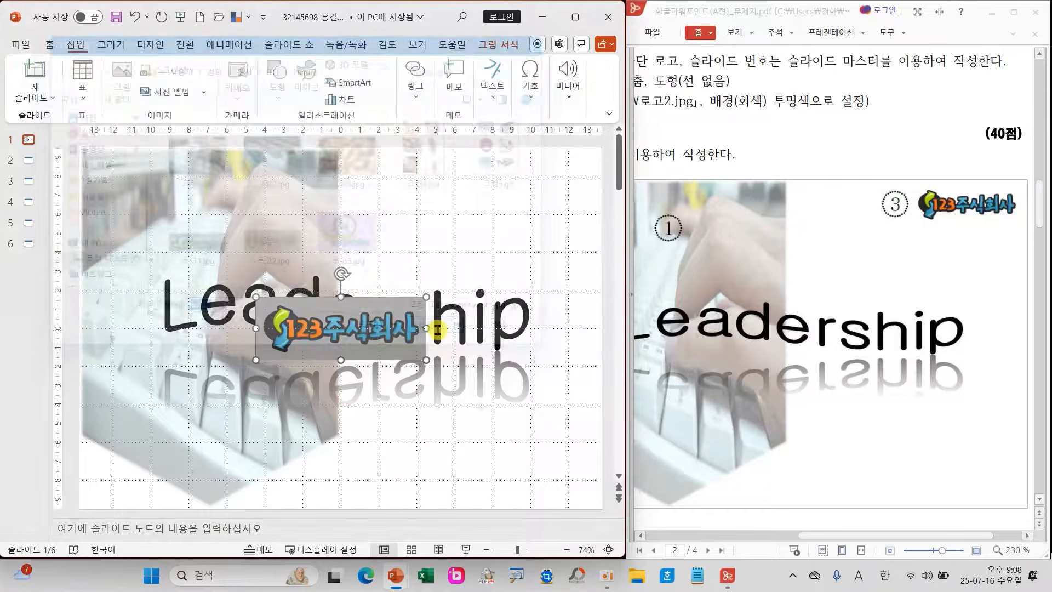
pyautogui.moveTo(371, 329); pyautogui.dragTo(536, 177)
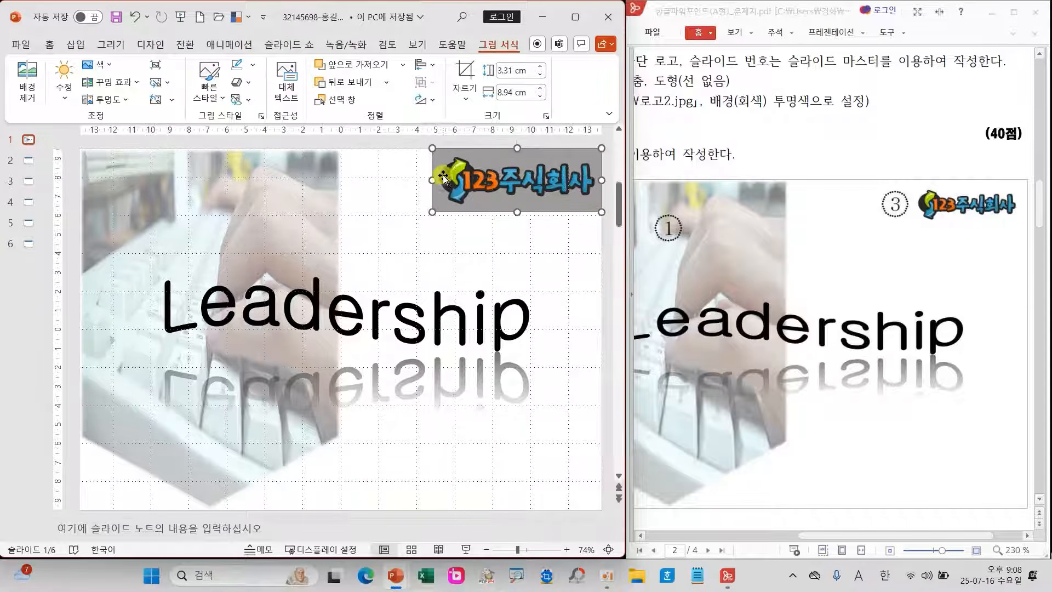
# Make the gray background of the logo picture transparent with the Set Transparent Color tool
pyautogui.click(108, 67)
pyautogui.click(137, 333)
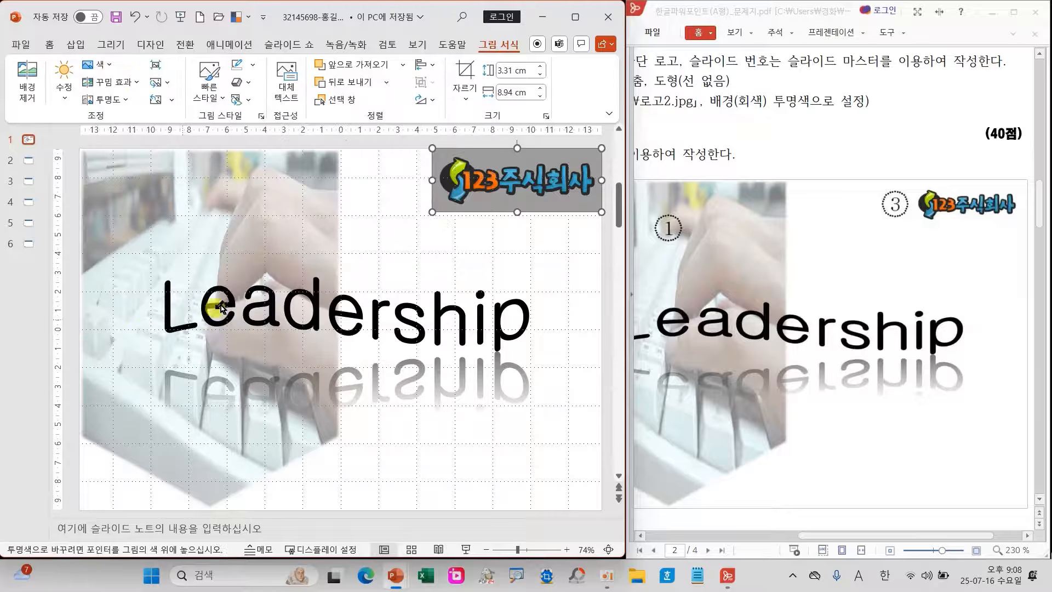
pyautogui.click(501, 163)
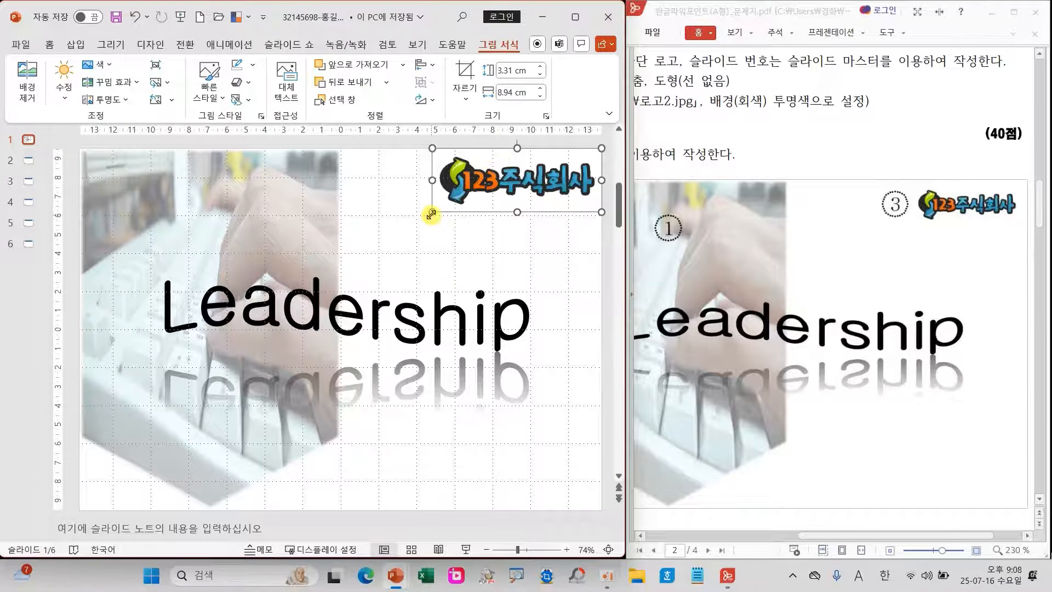
# Shrink the logo to about 2.51 cm by 6.79 cm, keeping it in the upper-right corner of slide 1
pyautogui.moveTo(432, 213); pyautogui.dragTo(494, 197)
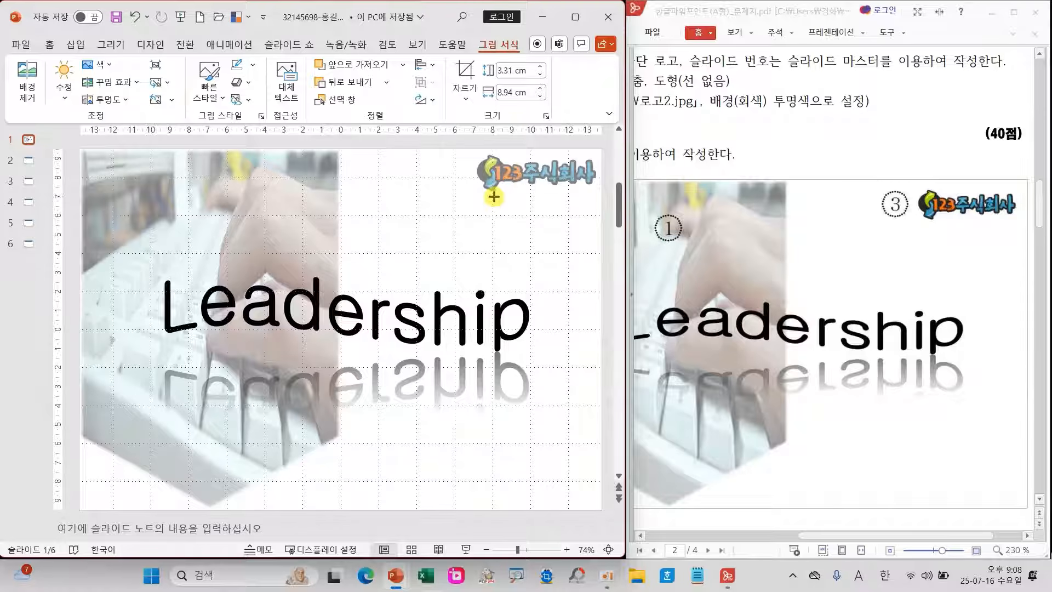
pyautogui.moveTo(494, 197); pyautogui.dragTo(494, 198)
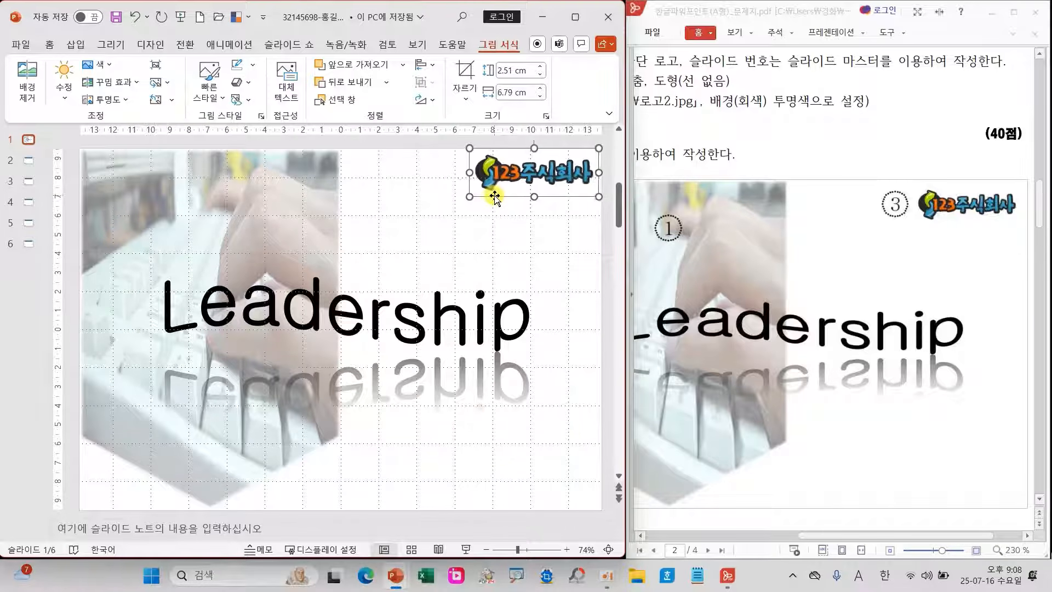
pyautogui.click(432, 208)
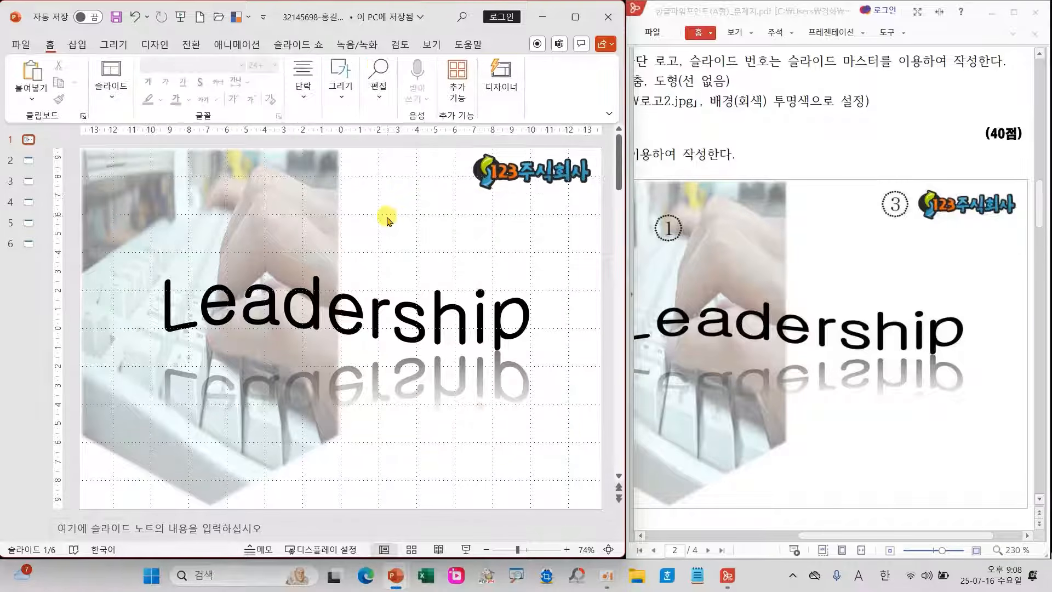
# Go to slide 2 and save the presentation
pyautogui.click(24, 164)
pyautogui.moveTo(826, 538); pyautogui.dragTo(718, 535)
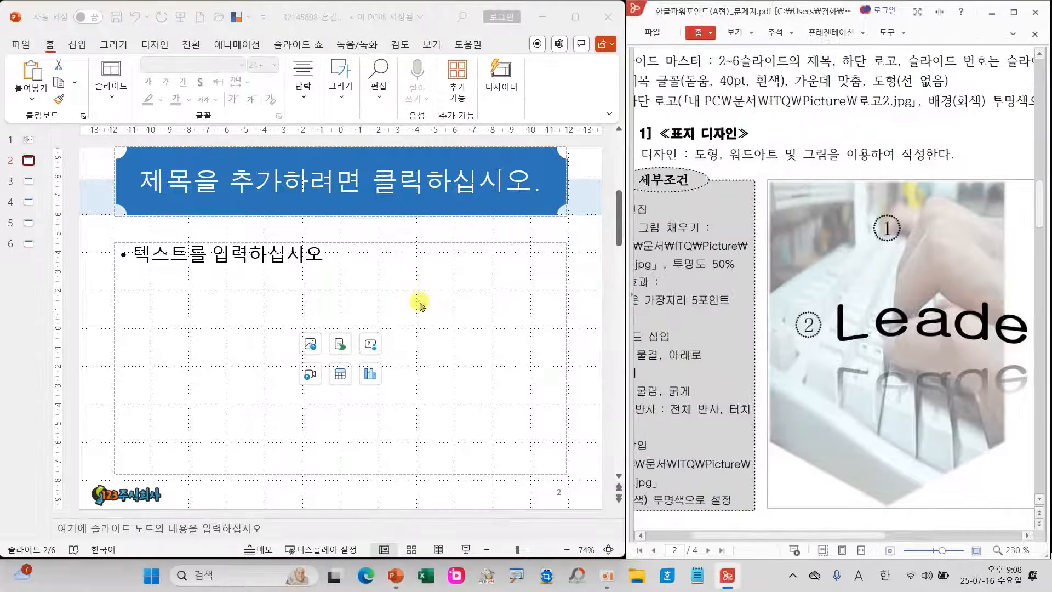
pyautogui.click(107, 248)
pyautogui.click(115, 16)
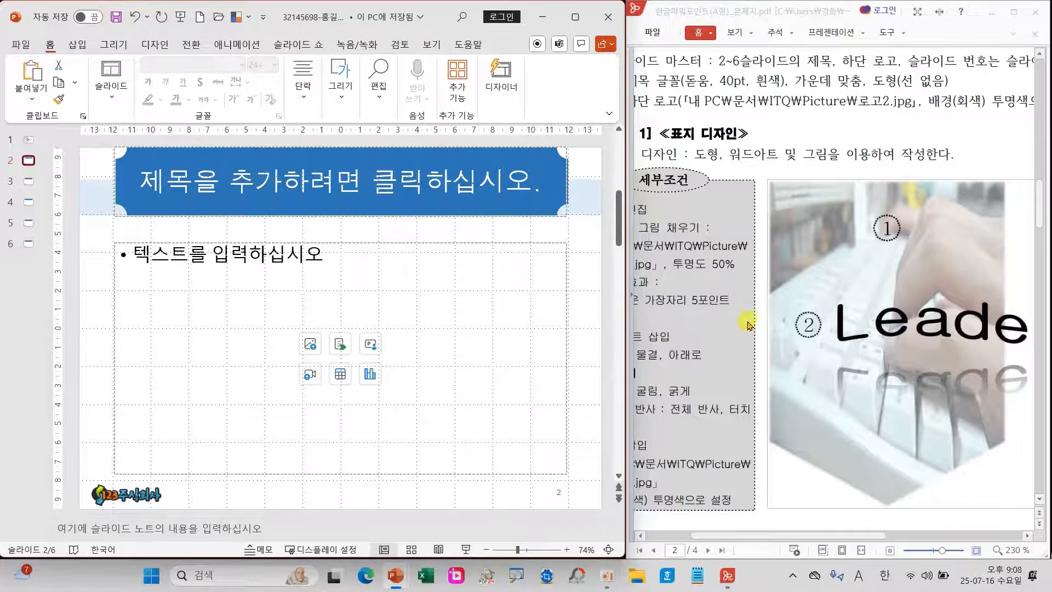
# Enter "목차" as the title of slide 2, following the table-of-contents slide in the exam sheet
pyautogui.scroll(-5, 756, 314)
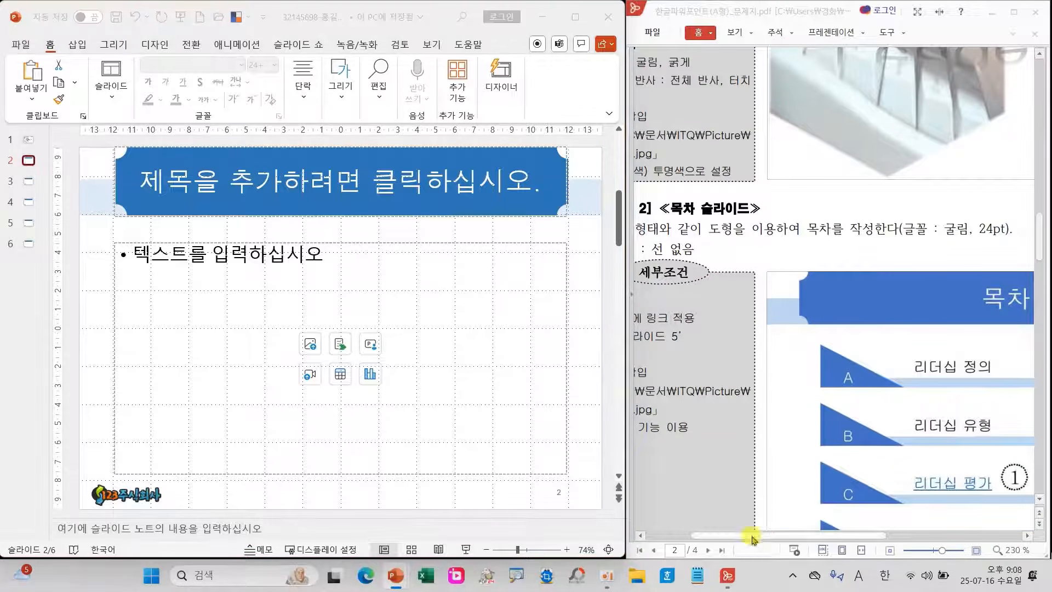
pyautogui.scroll(-1, 743, 482)
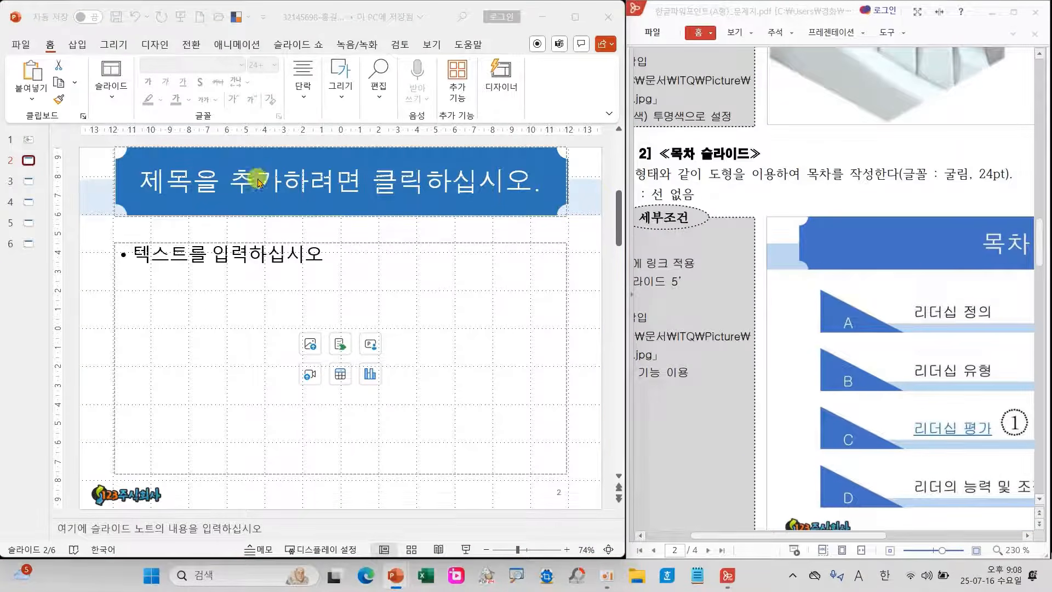
pyautogui.click(307, 182)
pyautogui.write('목차')
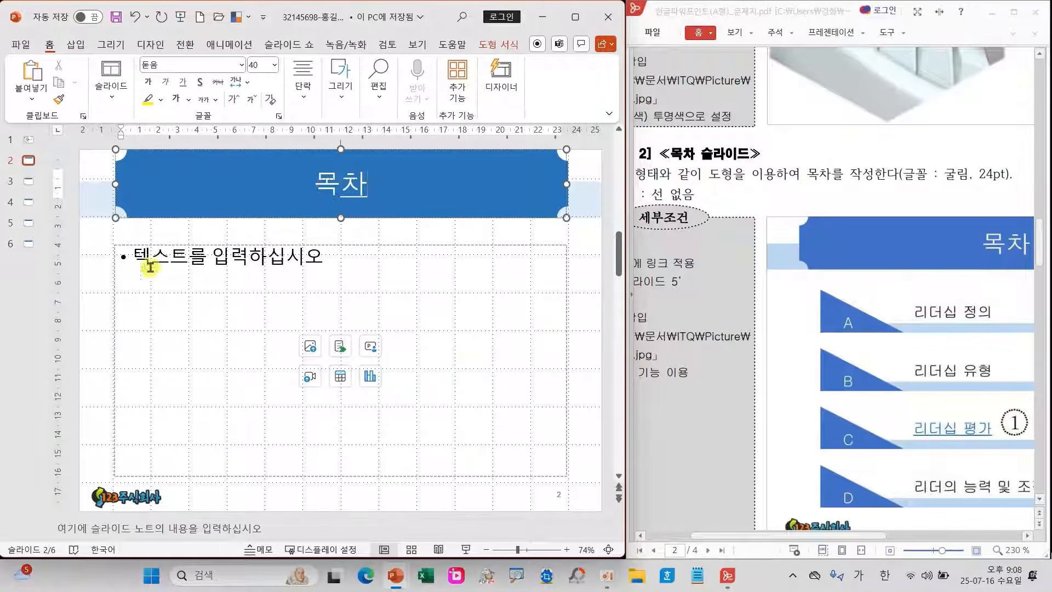
pyautogui.click(96, 282)
pyautogui.moveTo(772, 535); pyautogui.dragTo(820, 535)
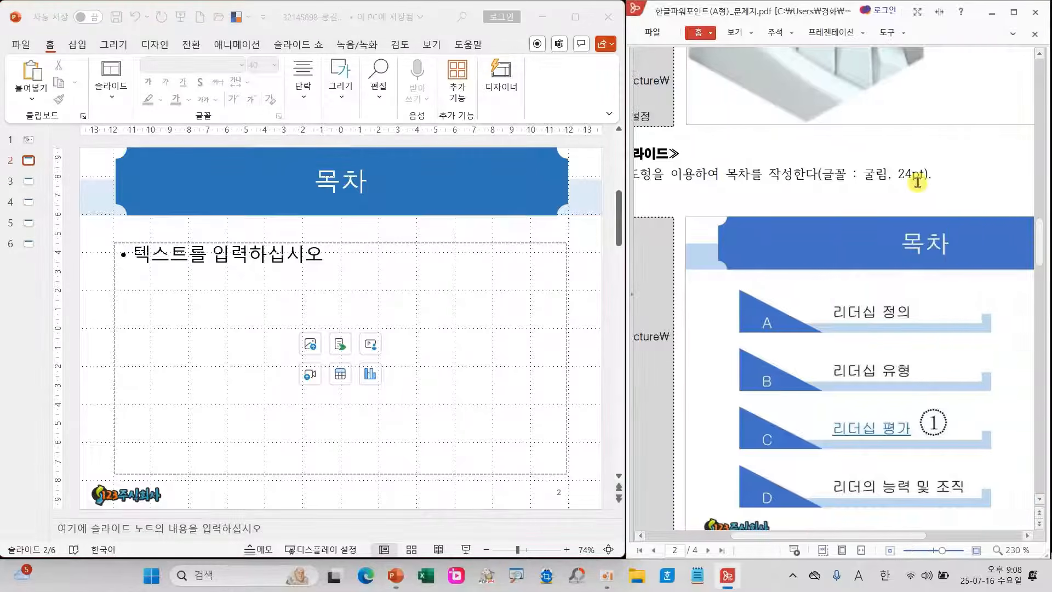
# Examine the slide 2 requirements in the exam sheet, covering the font, shape outline and table-of-contents shape layout
pyautogui.moveTo(853, 158); pyautogui.dragTo(945, 191)
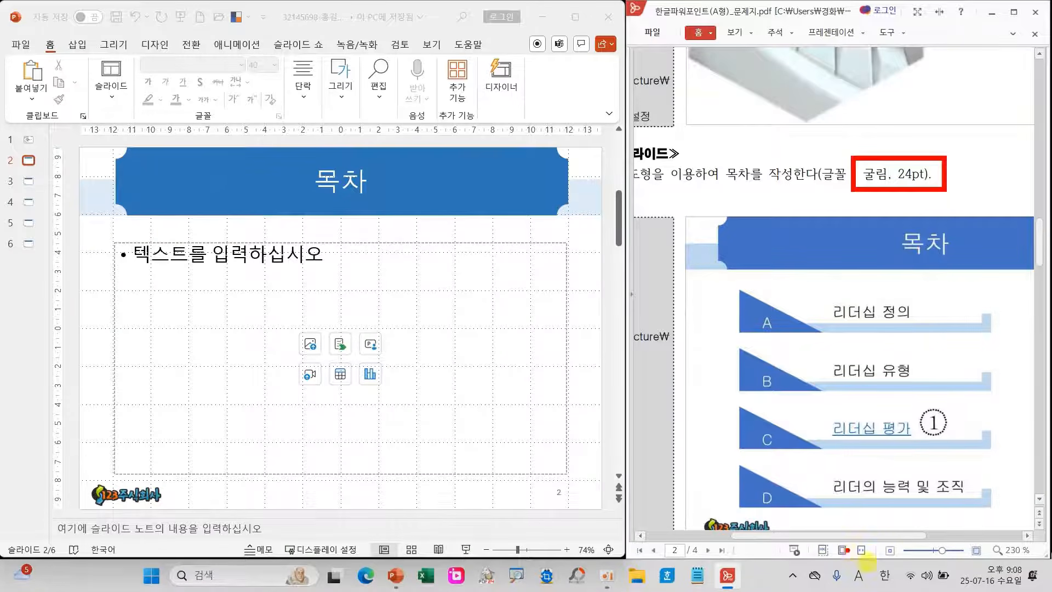
pyautogui.moveTo(871, 535); pyautogui.dragTo(801, 537)
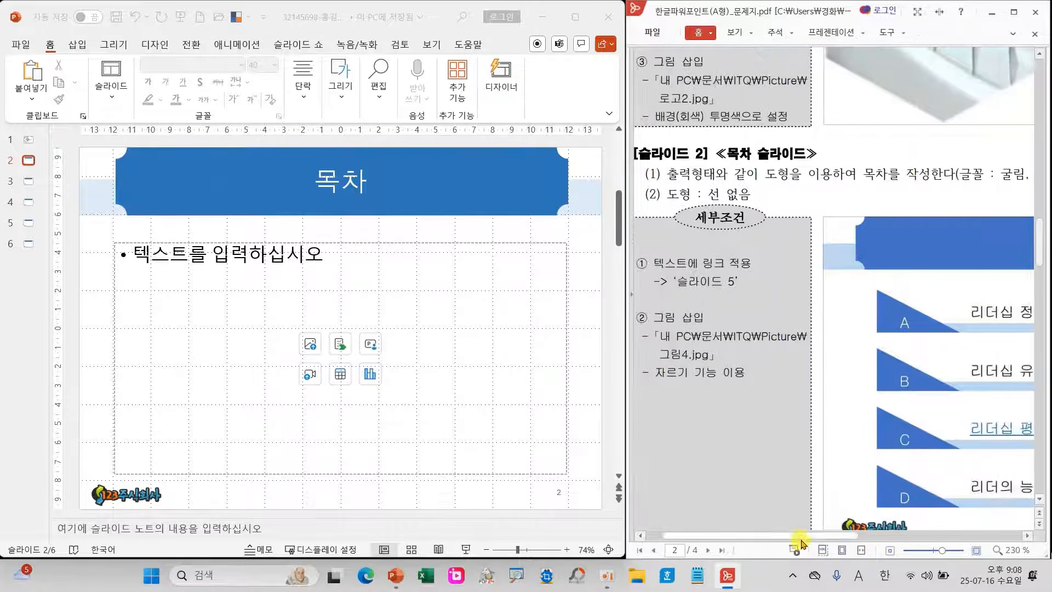
pyautogui.moveTo(657, 180); pyautogui.dragTo(761, 206)
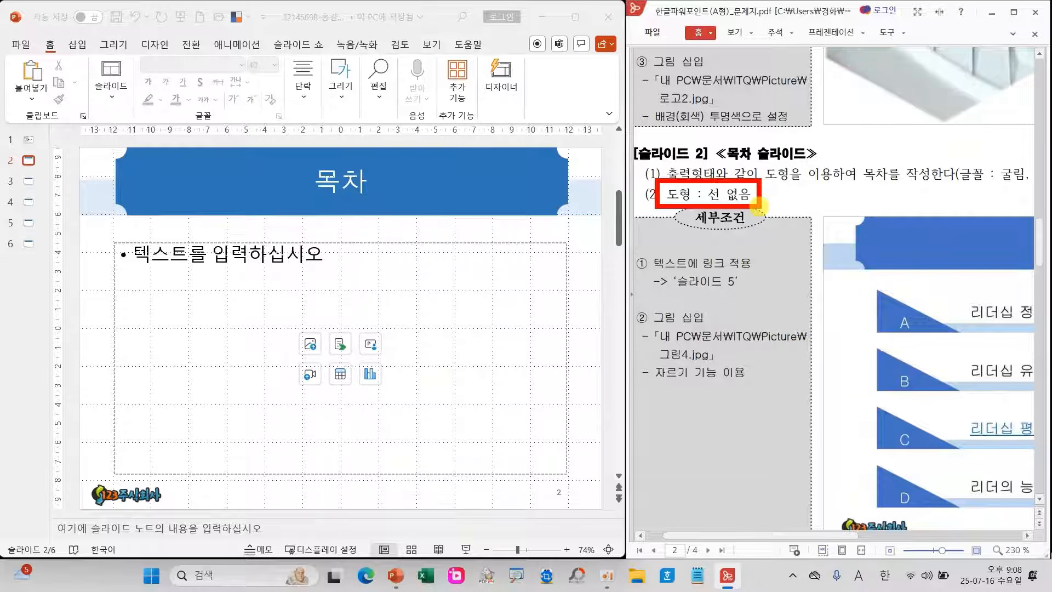
pyautogui.moveTo(833, 536); pyautogui.dragTo(913, 539)
pyautogui.scroll(-2, 963, 423)
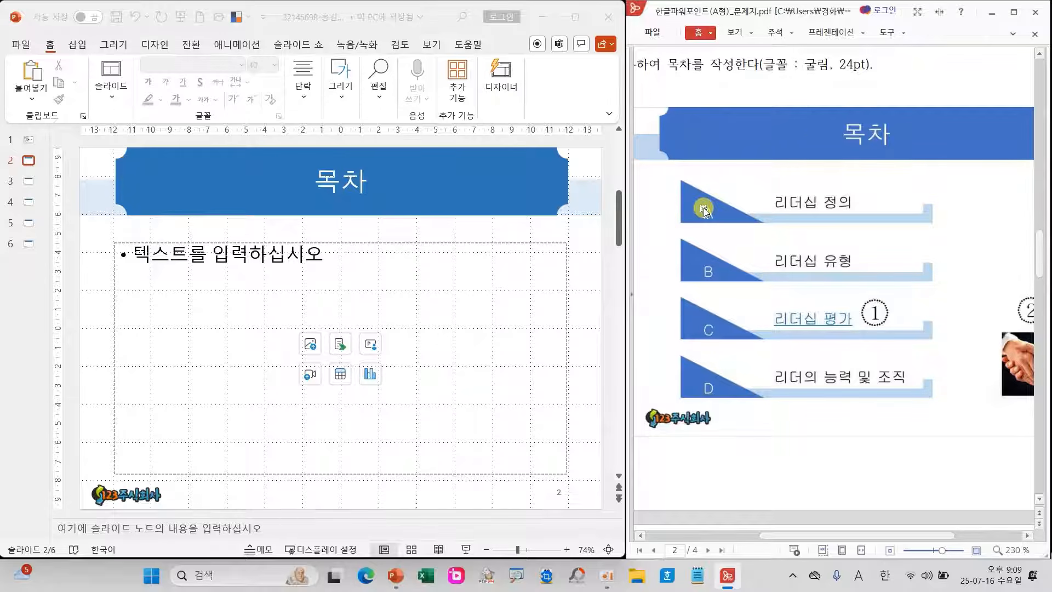
pyautogui.moveTo(684, 184); pyautogui.dragTo(738, 180)
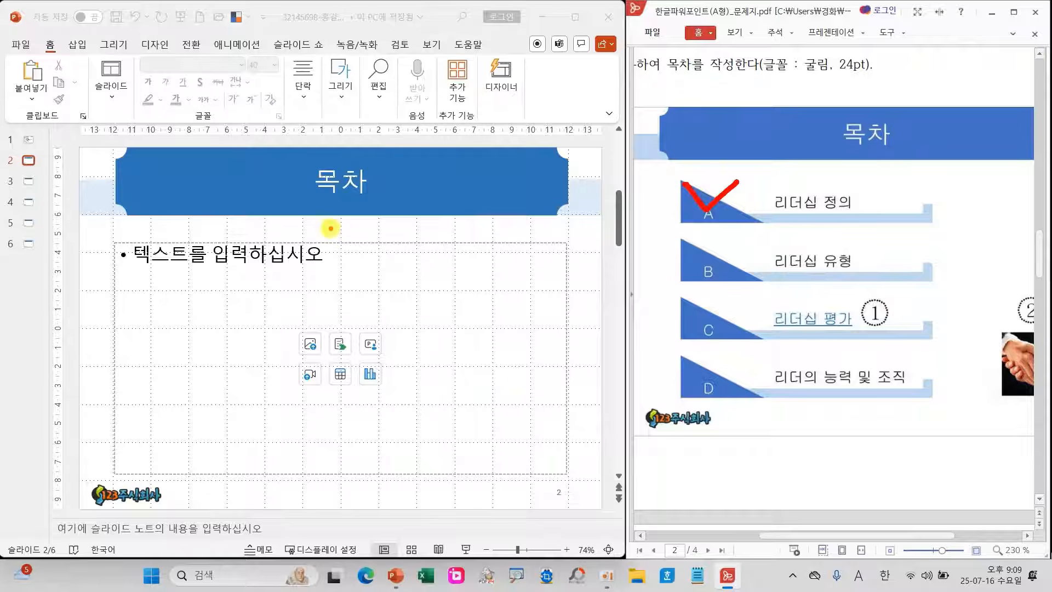
# Delete the empty content placeholder below the title on slide 2
pyautogui.click(385, 241)
pyautogui.click(385, 241)
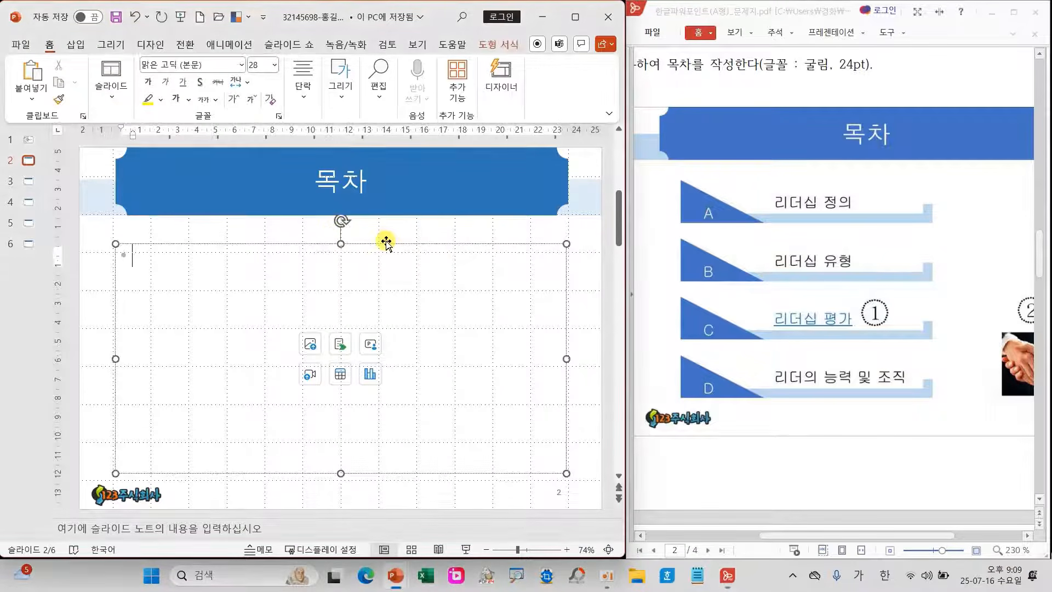
pyautogui.click(413, 243)
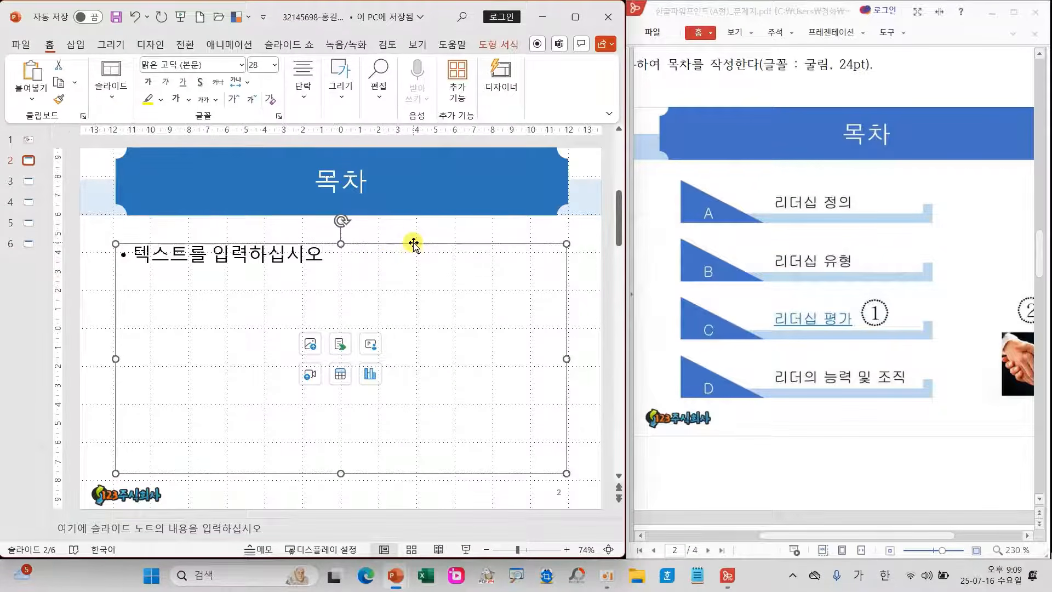
pyautogui.press('Delete')
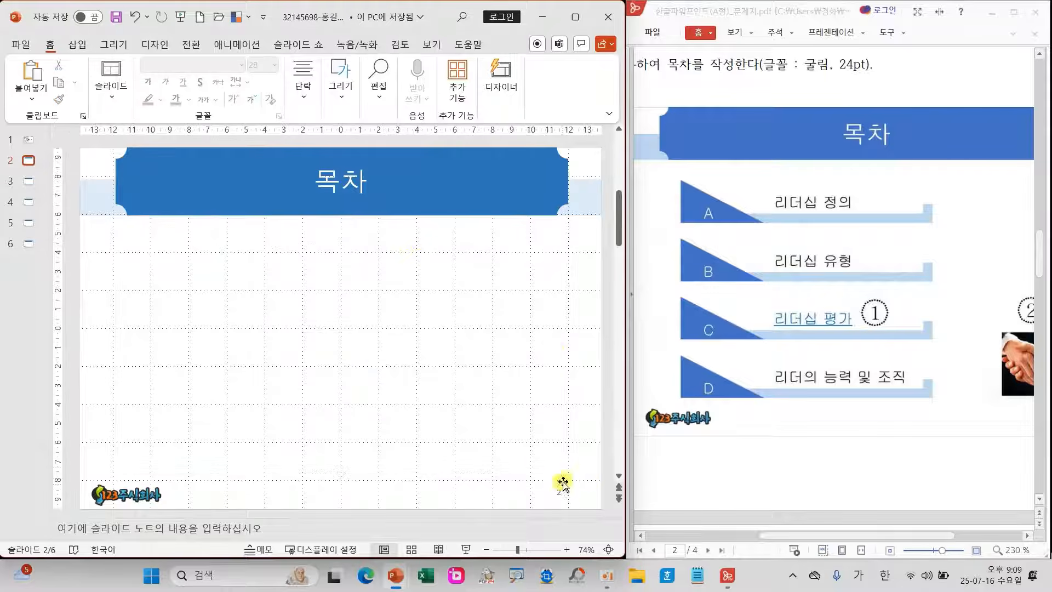
# Draw an L-shape about 16 cm wide and 1.5 cm high below the title on slide 2
pyautogui.click(343, 96)
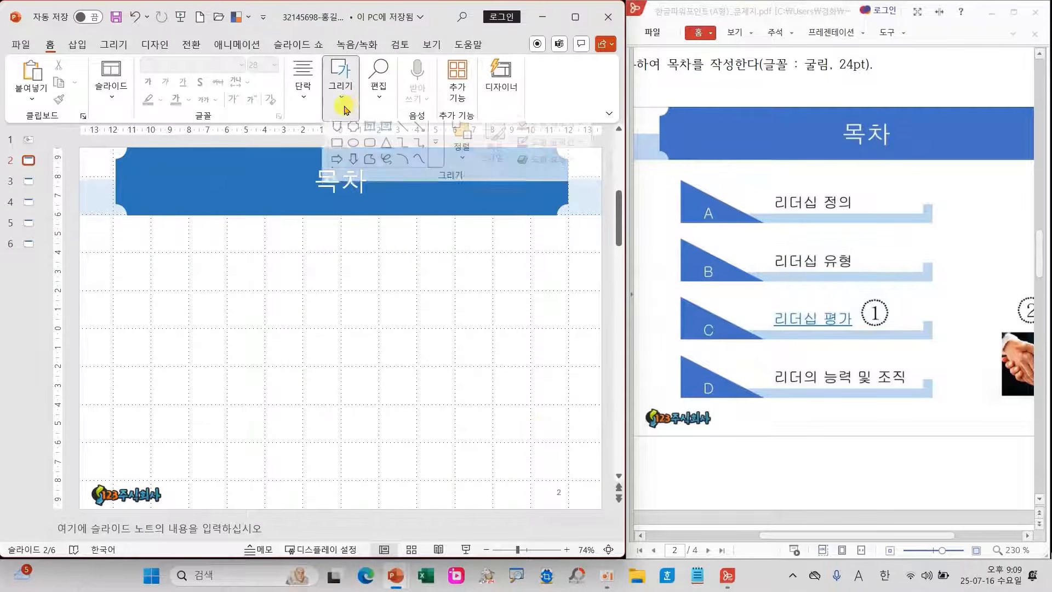
pyautogui.click(436, 148)
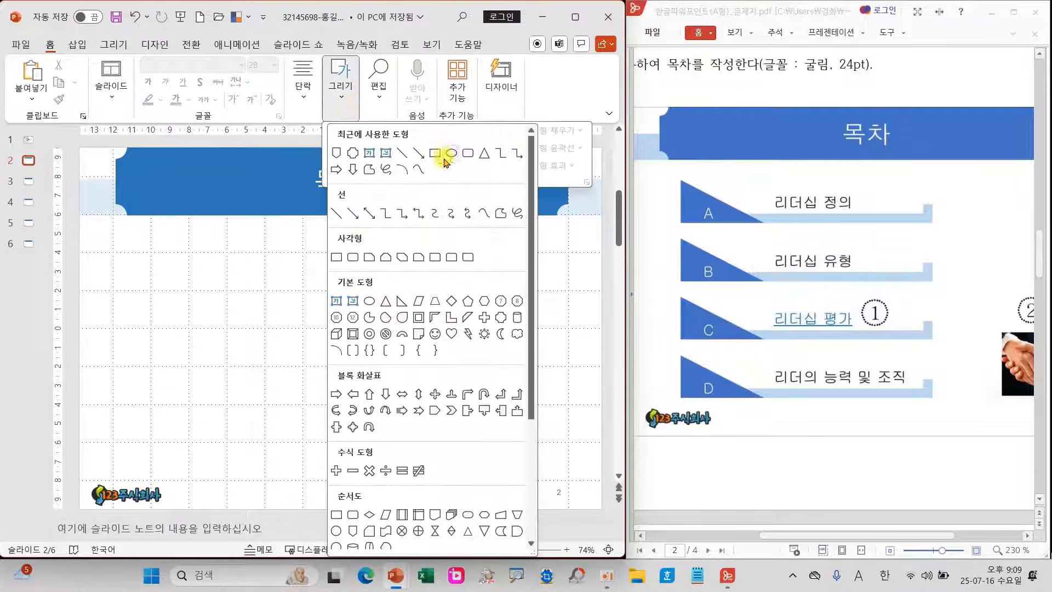
pyautogui.click(451, 317)
pyautogui.moveTo(428, 277)
pyautogui.mouseDown()
pyautogui.moveTo(176, 275)
pyautogui.moveTo(131, 263)
pyautogui.moveTo(128, 249)
pyautogui.mouseUp()
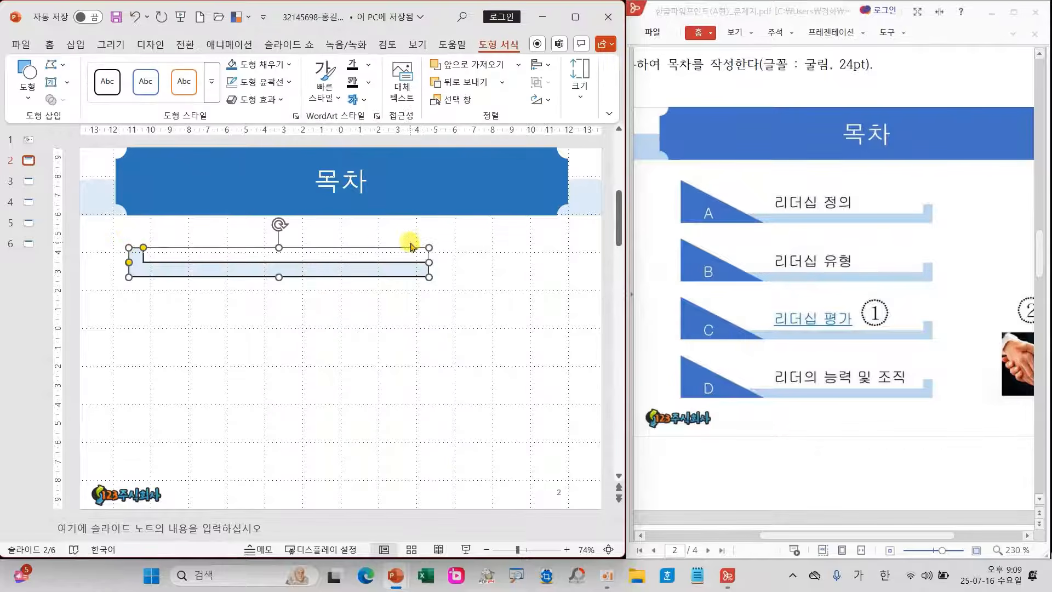
# Flip the L-shape horizontally and remove its outline
pyautogui.click(540, 99)
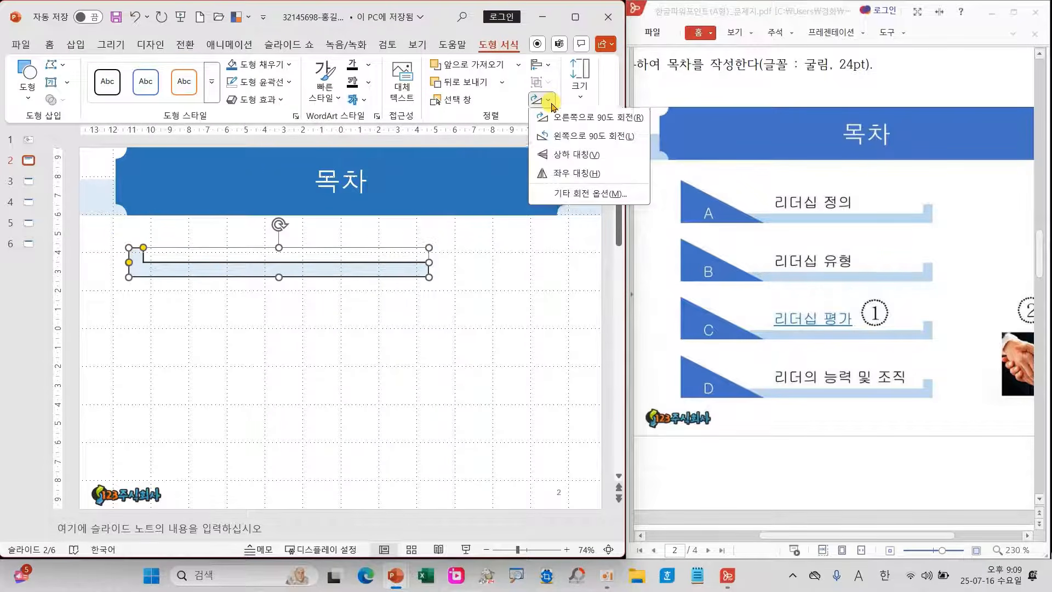
pyautogui.click(564, 173)
pyautogui.click(290, 82)
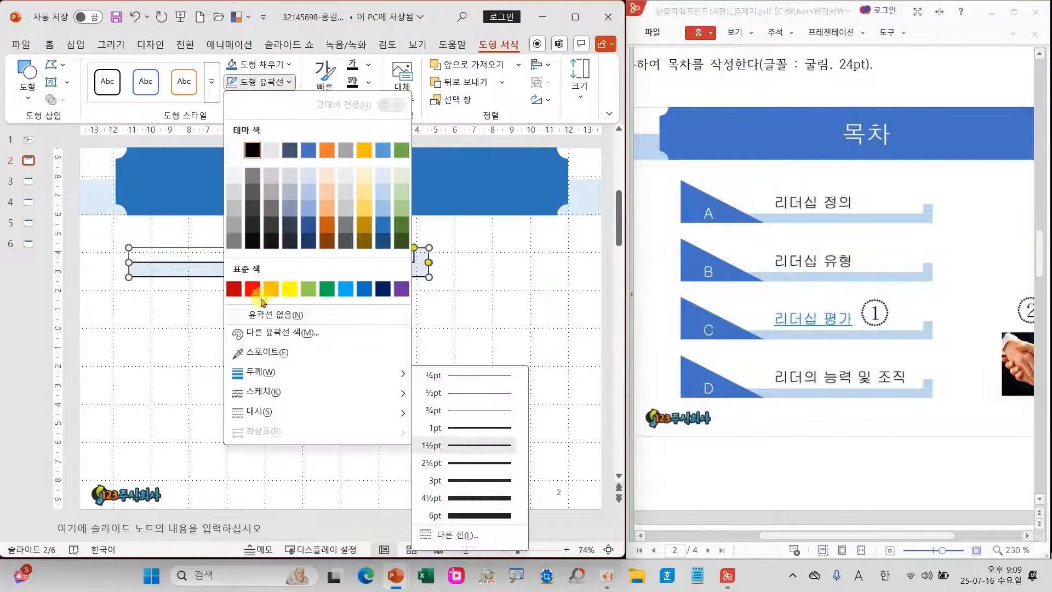
pyautogui.click(276, 314)
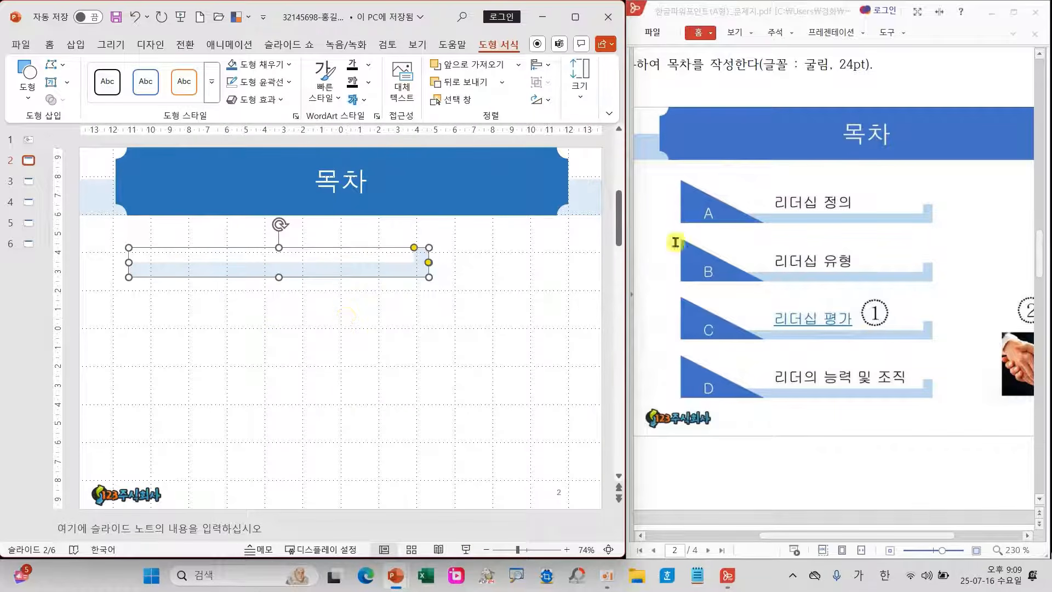
# Draw a right triangle about 4.7 cm wide and 2.1 cm high over the left end of the L-shape bar
pyautogui.click(35, 103)
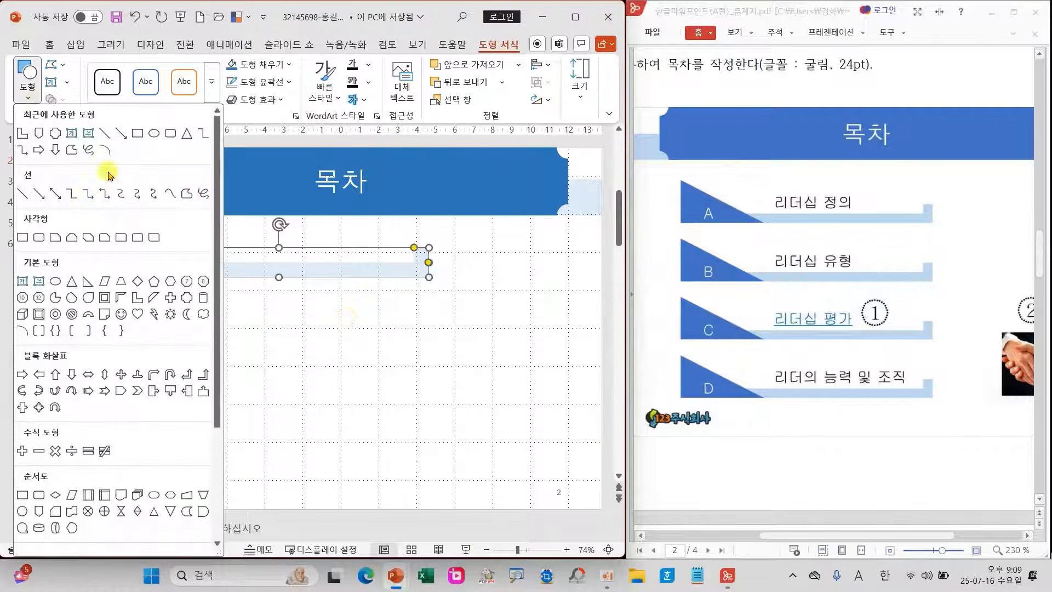
pyautogui.click(88, 281)
pyautogui.moveTo(108, 240); pyautogui.dragTo(193, 277)
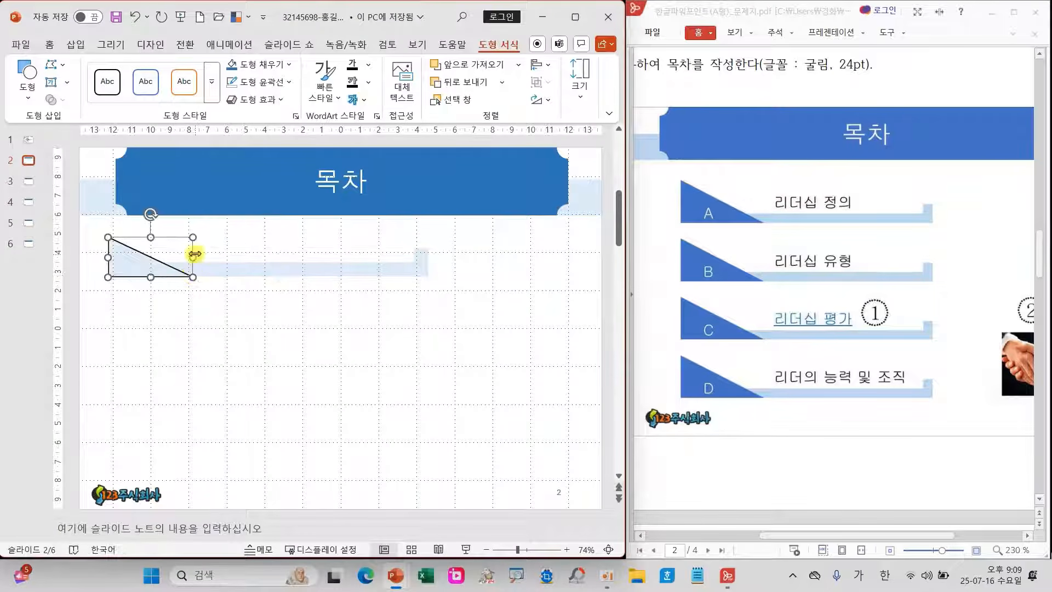
pyautogui.moveTo(192, 240); pyautogui.dragTo(197, 238)
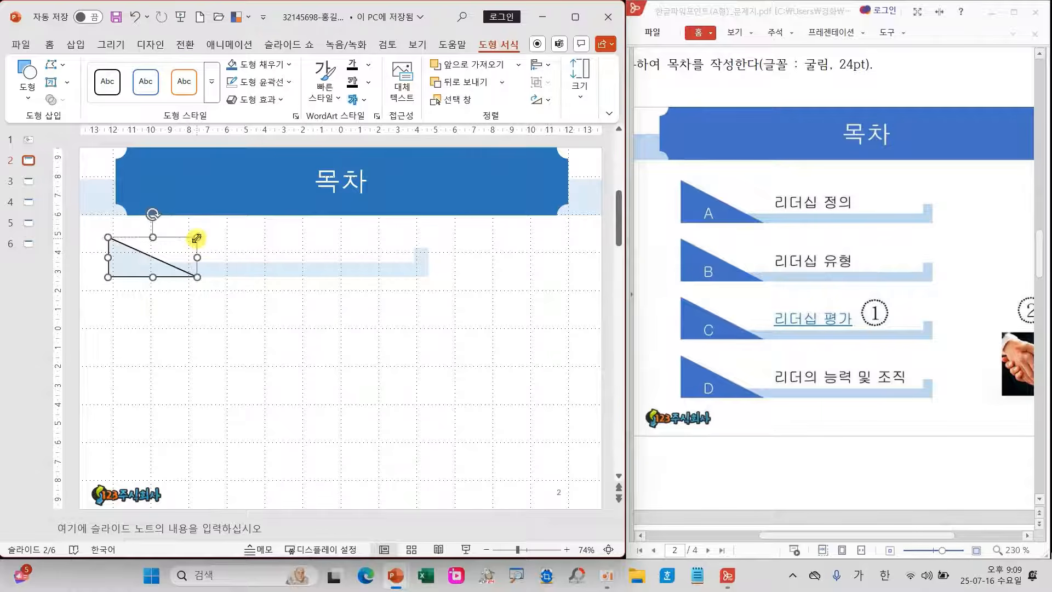
# Fill the right triangle with the title banner's blue and remove its outline
pyautogui.click(231, 66)
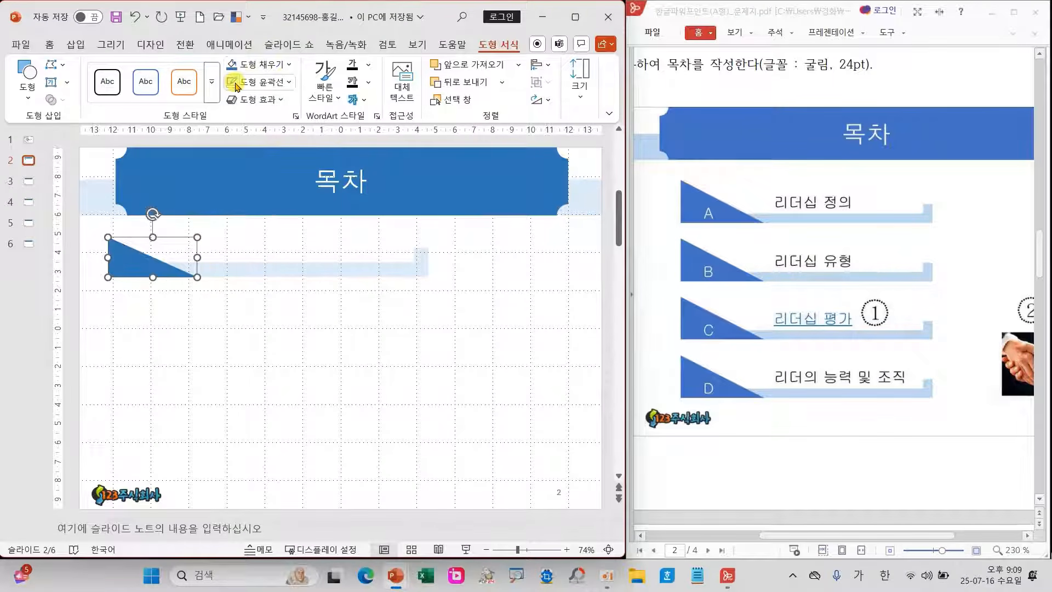
pyautogui.click(49, 44)
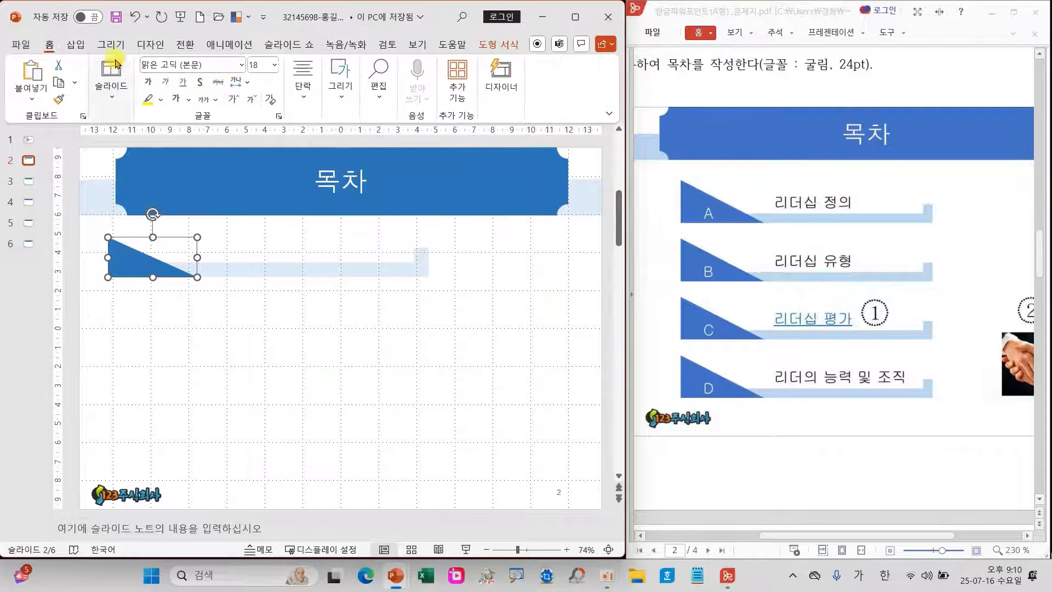
# Format the blue triangle's text as 굴림, 24 pt, with white font colour
pyautogui.click(241, 66)
pyautogui.click(169, 193)
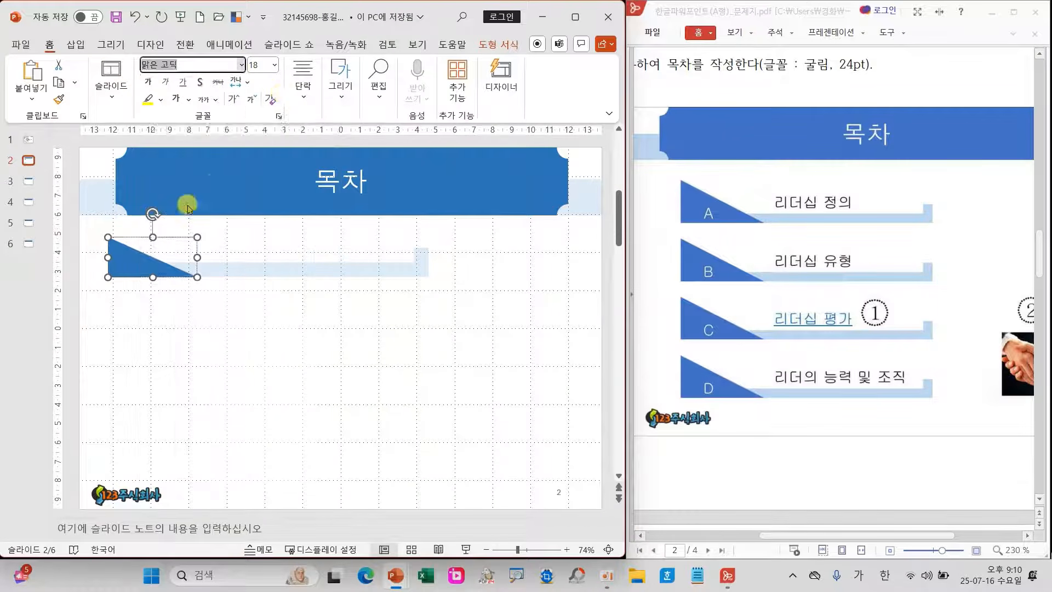
pyautogui.click(274, 65)
pyautogui.click(259, 246)
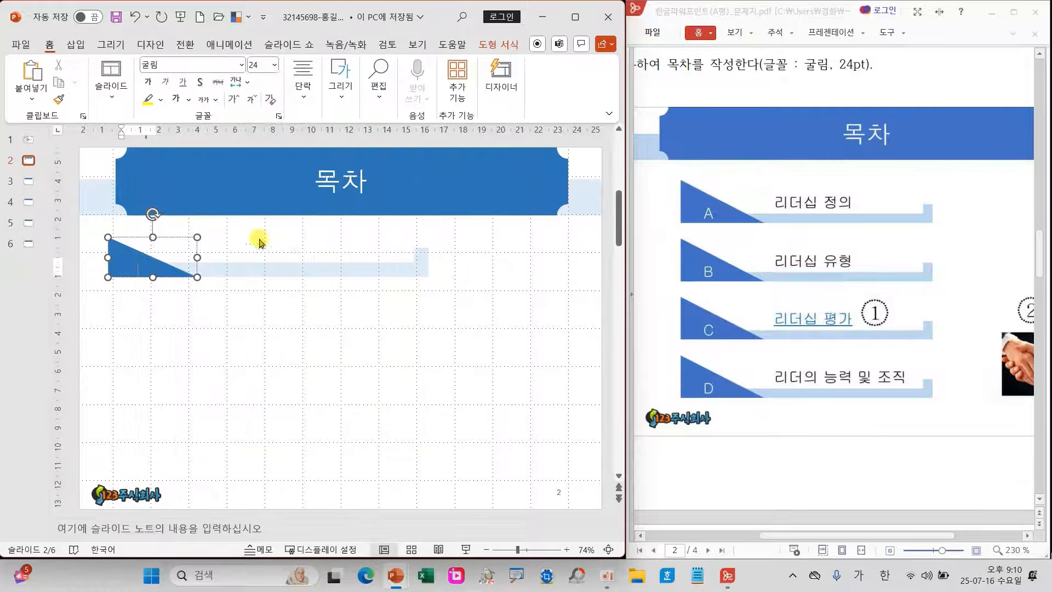
pyautogui.click(188, 100)
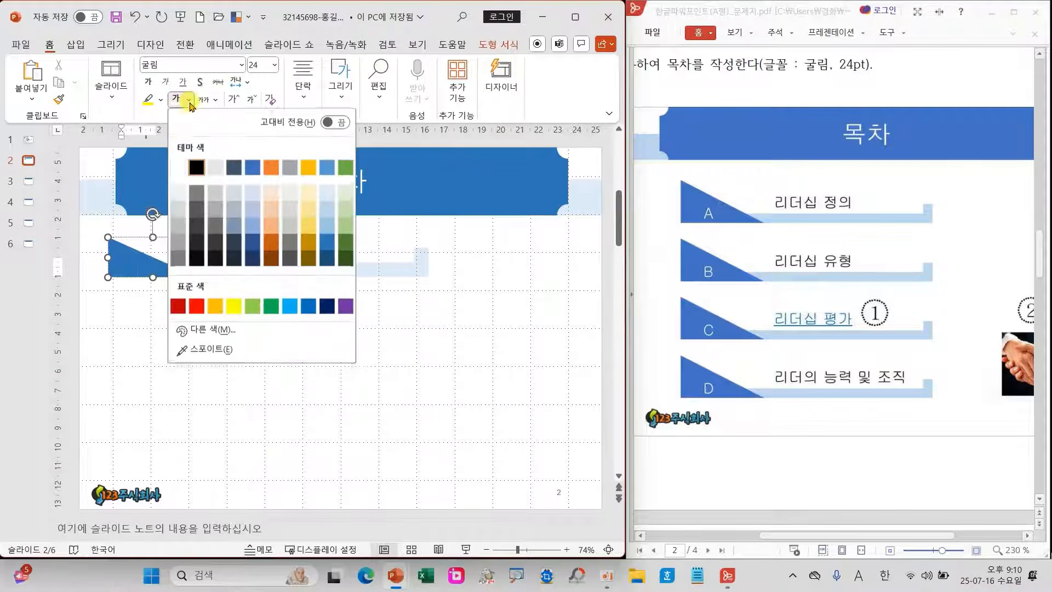
pyautogui.click(179, 162)
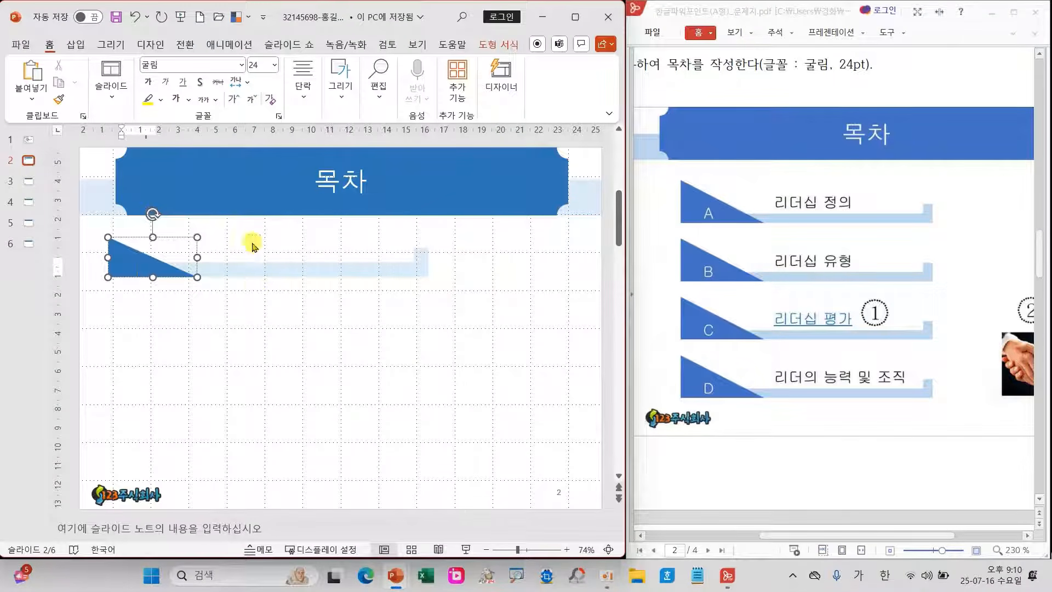
pyautogui.click(251, 321)
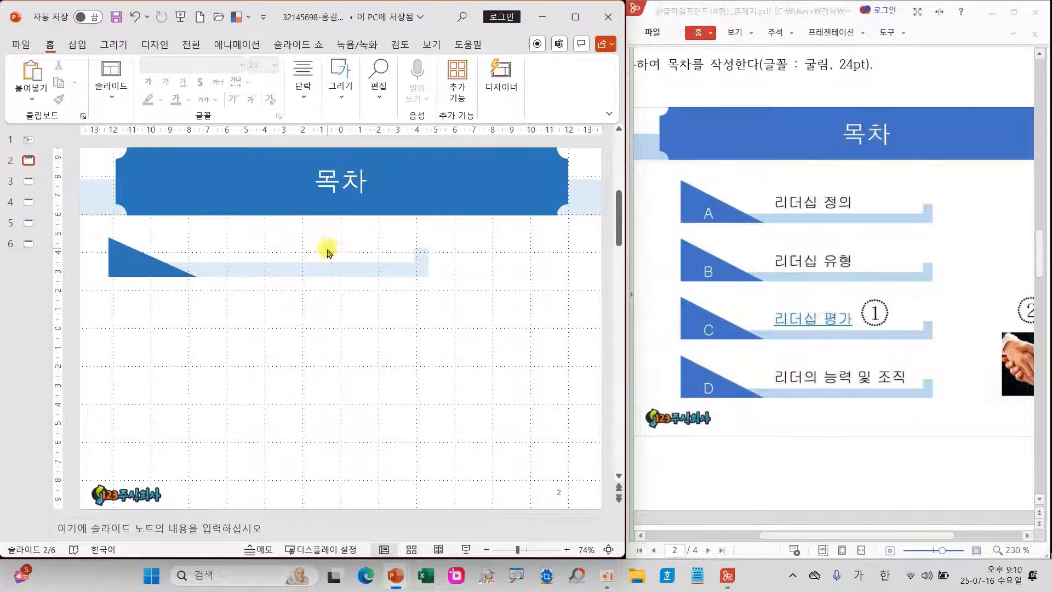
# Insert a horizontal text box above the light blue bar, beside the triangle
pyautogui.click(338, 107)
pyautogui.click(435, 167)
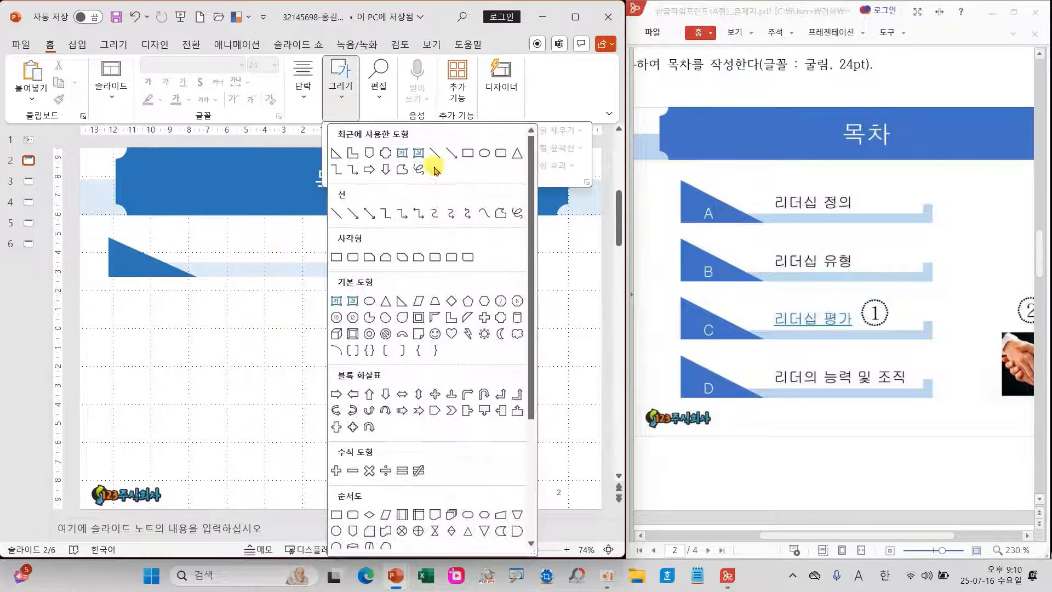
pyautogui.click(337, 303)
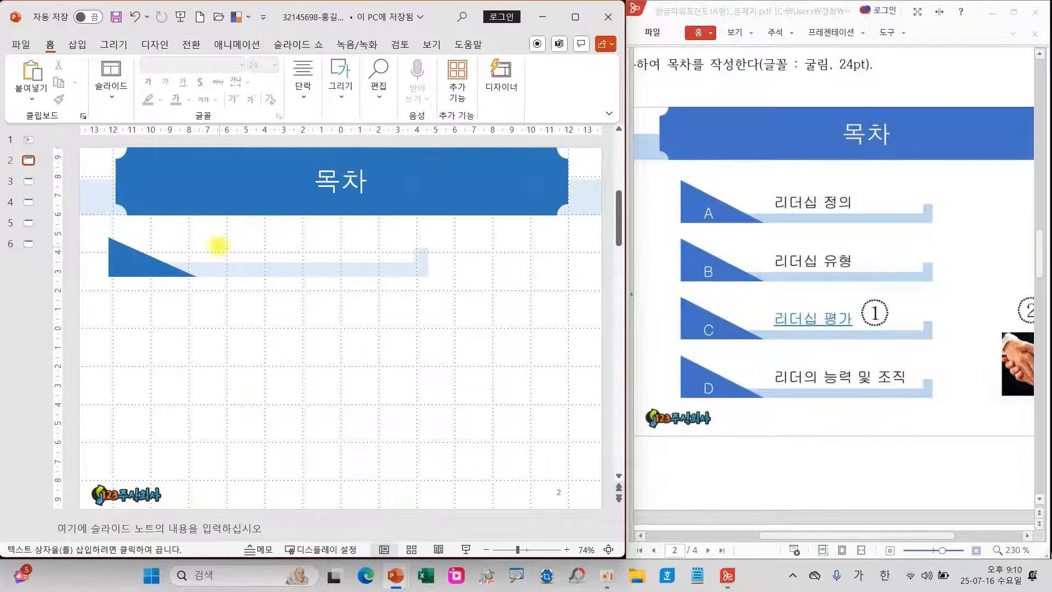
pyautogui.moveTo(201, 238); pyautogui.dragTo(417, 262)
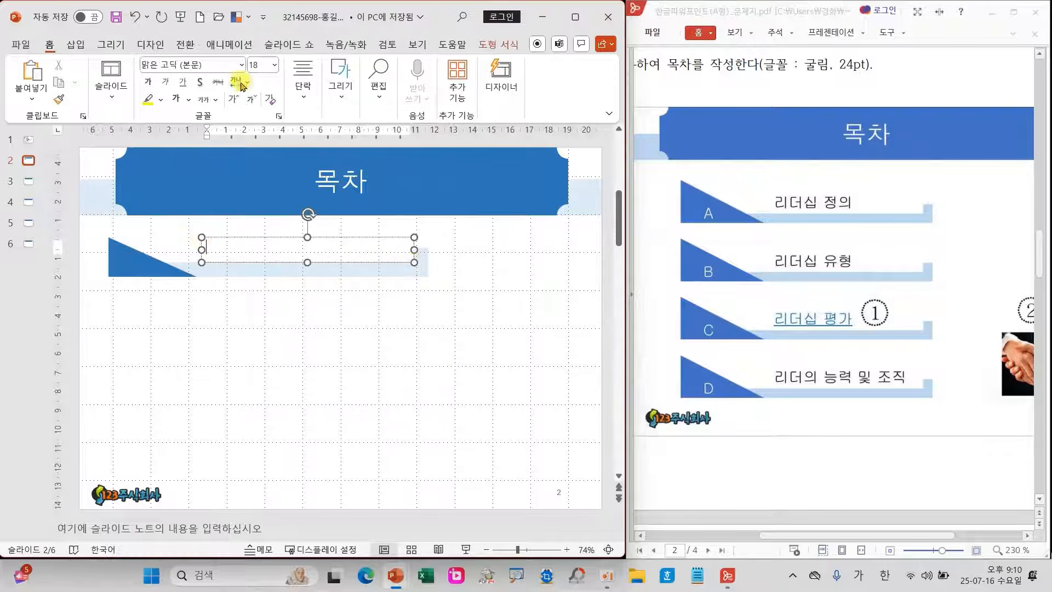
# Set the text box font to 굴림, 24 pt, and enter 리더십
pyautogui.click(241, 65)
pyautogui.click(168, 197)
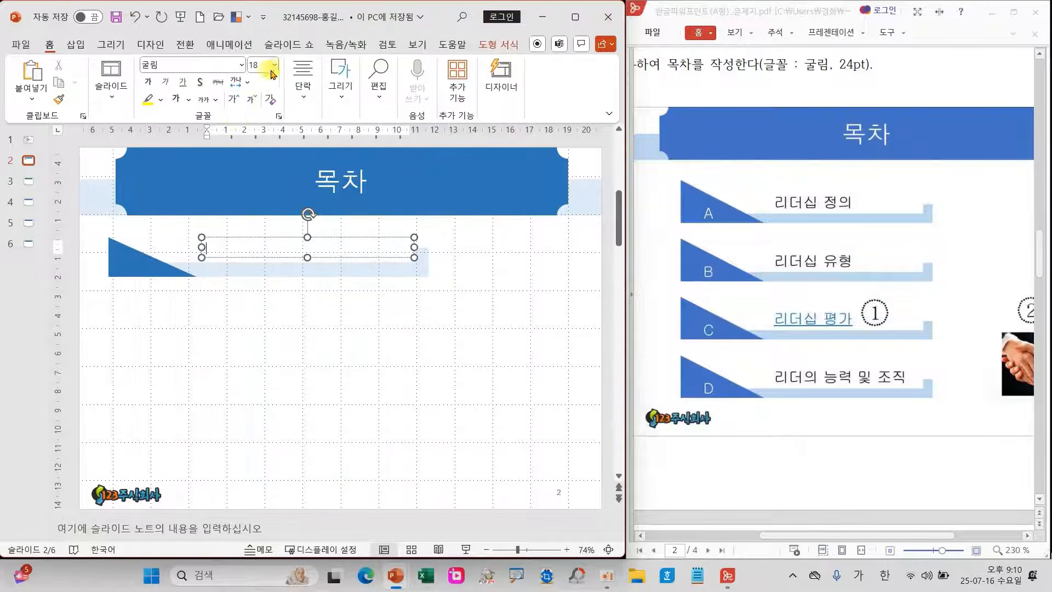
pyautogui.click(274, 65)
pyautogui.click(261, 246)
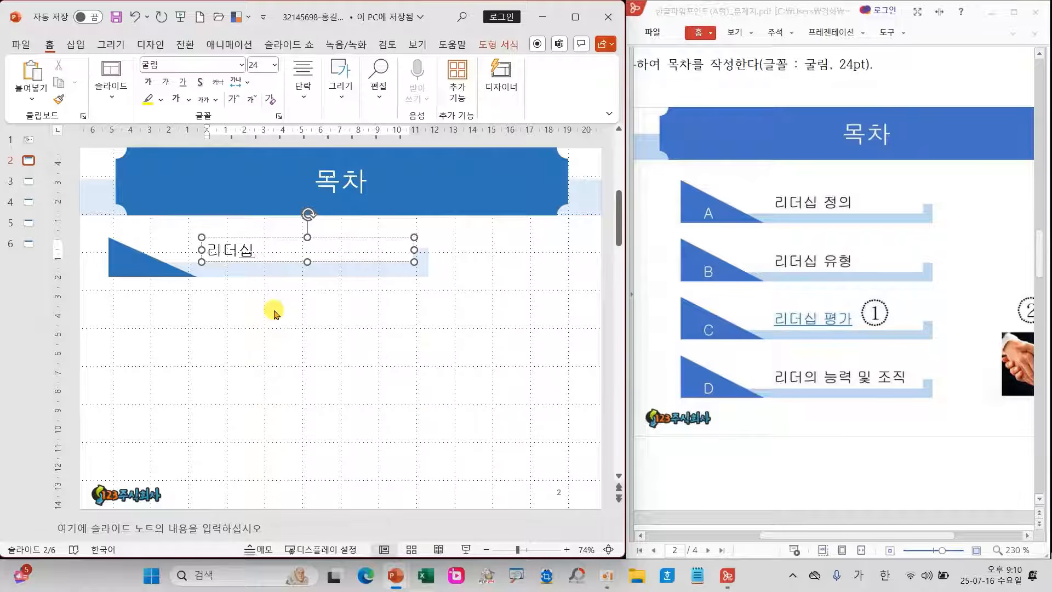
pyautogui.click(399, 308)
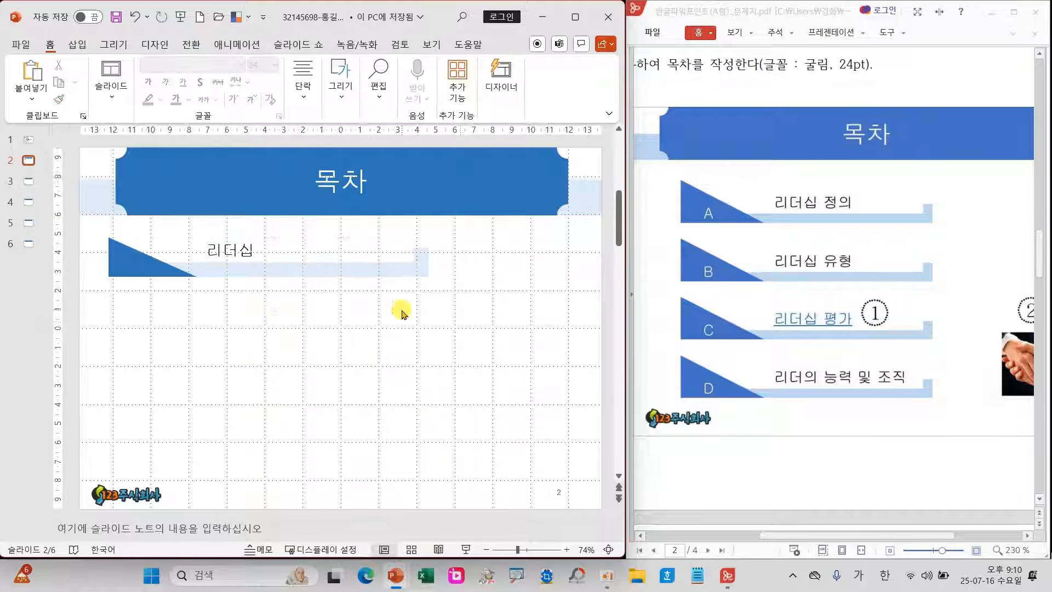
# Shift the triangle, bar and text box together slightly right to line up with the title shape's left edge
pyautogui.moveTo(473, 331); pyautogui.dragTo(82, 216)
pyautogui.press('Right')
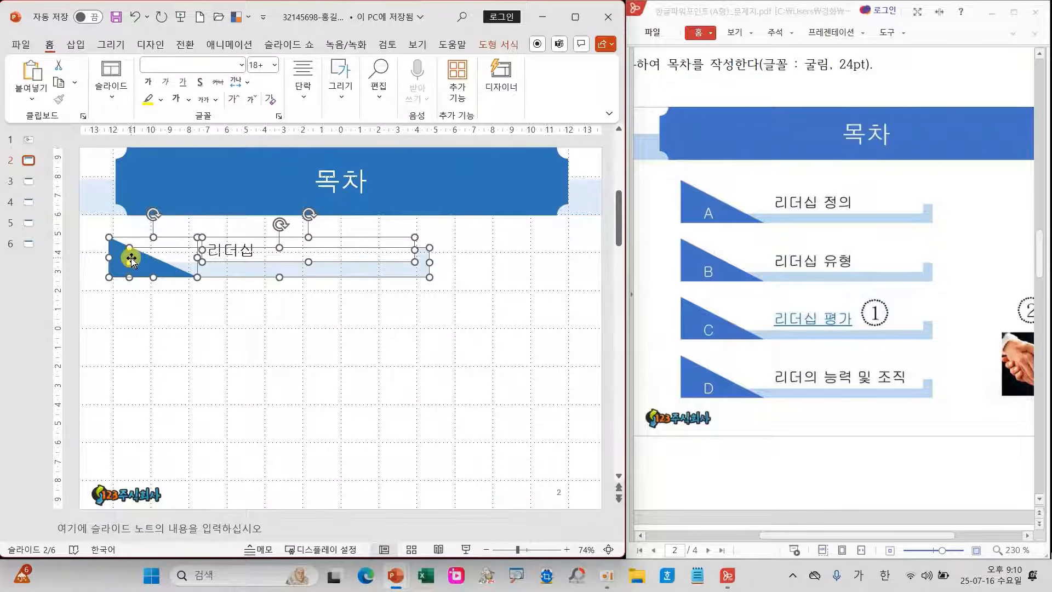
pyautogui.press('Right')
pyautogui.press('Right')
pyautogui.press('Right')
pyautogui.press('Right')
pyautogui.press('Right')
pyautogui.press('Right')
pyautogui.press('Right')
pyautogui.press('Right')
pyautogui.press('Right')
pyautogui.press('Left')
pyautogui.press('Left')
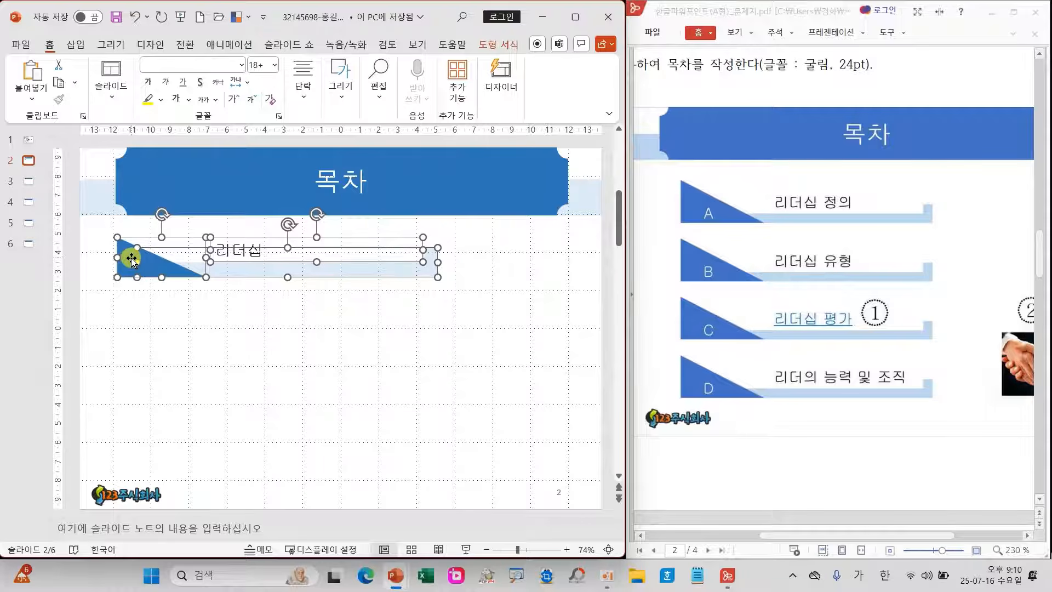
pyautogui.moveTo(228, 345)
pyautogui.mouseDown()
pyautogui.moveTo(202, 399)
pyautogui.moveTo(252, 402)
pyautogui.mouseUp()
pyautogui.moveTo(253, 361); pyautogui.dragTo(332, 360)
pyautogui.moveTo(285, 333); pyautogui.dragTo(284, 373)
pyautogui.moveTo(433, 338)
pyautogui.mouseDown()
pyautogui.moveTo(380, 400)
pyautogui.moveTo(345, 396)
pyautogui.mouseUp()
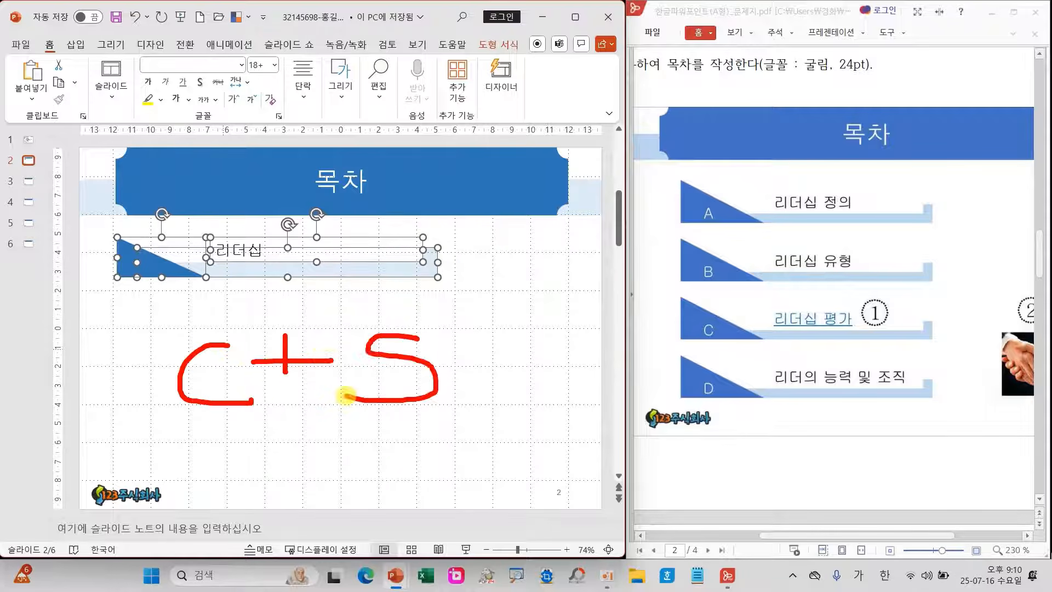
pyautogui.moveTo(190, 316); pyautogui.dragTo(239, 293)
pyautogui.moveTo(388, 300)
pyautogui.mouseDown()
pyautogui.moveTo(410, 303)
pyautogui.moveTo(456, 271)
pyautogui.mouseUp()
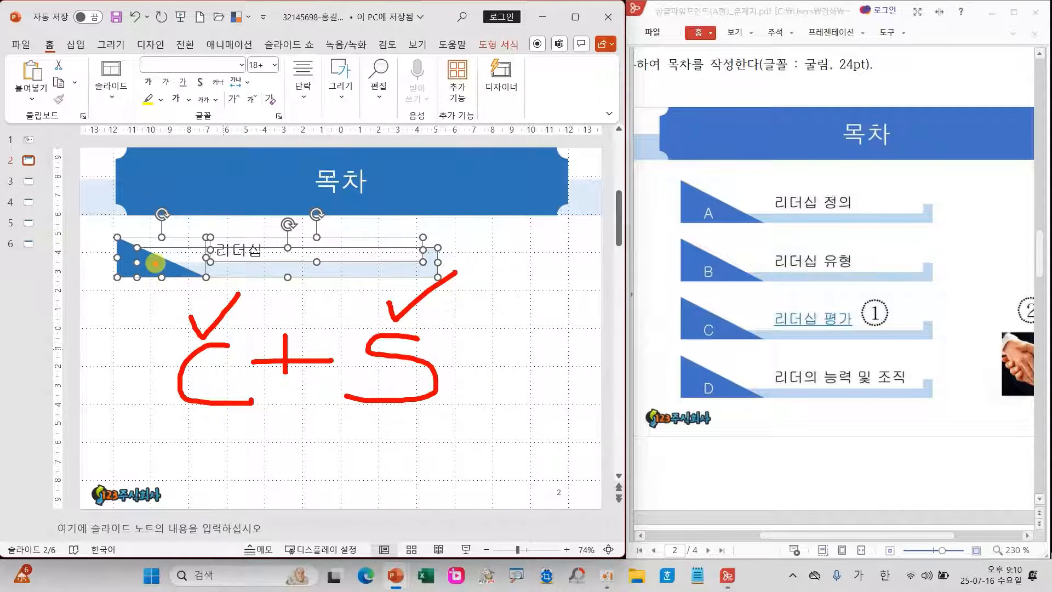
pyautogui.press('Escape')
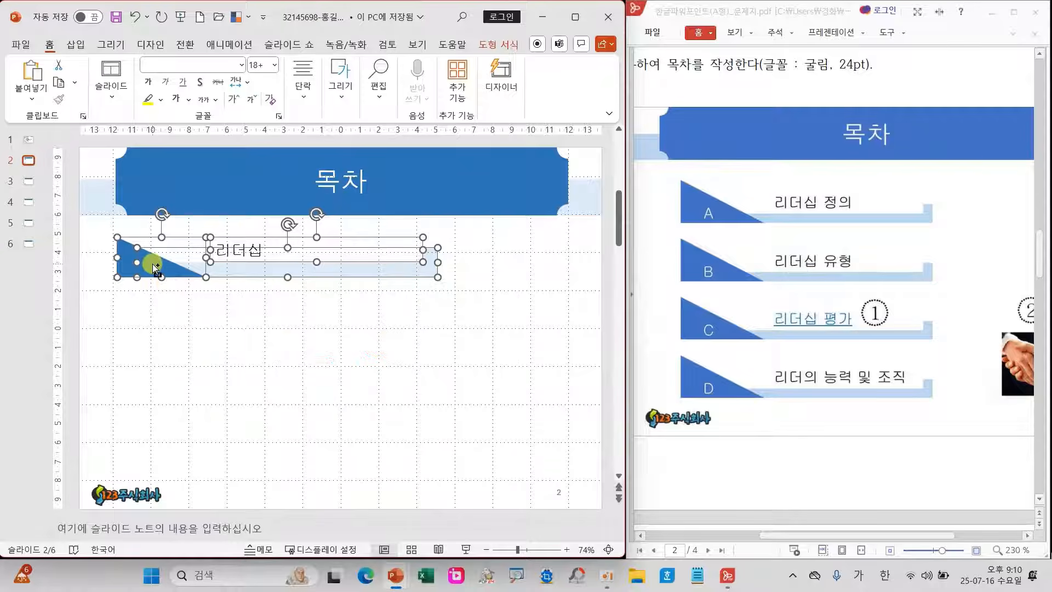
# Copy the item three times down the slide and complete the texts as 리더십 정의, 리더십 유형, 리더십 평가 and 리더십 능력 및 조직
pyautogui.moveTo(152, 264); pyautogui.dragTo(162, 458)
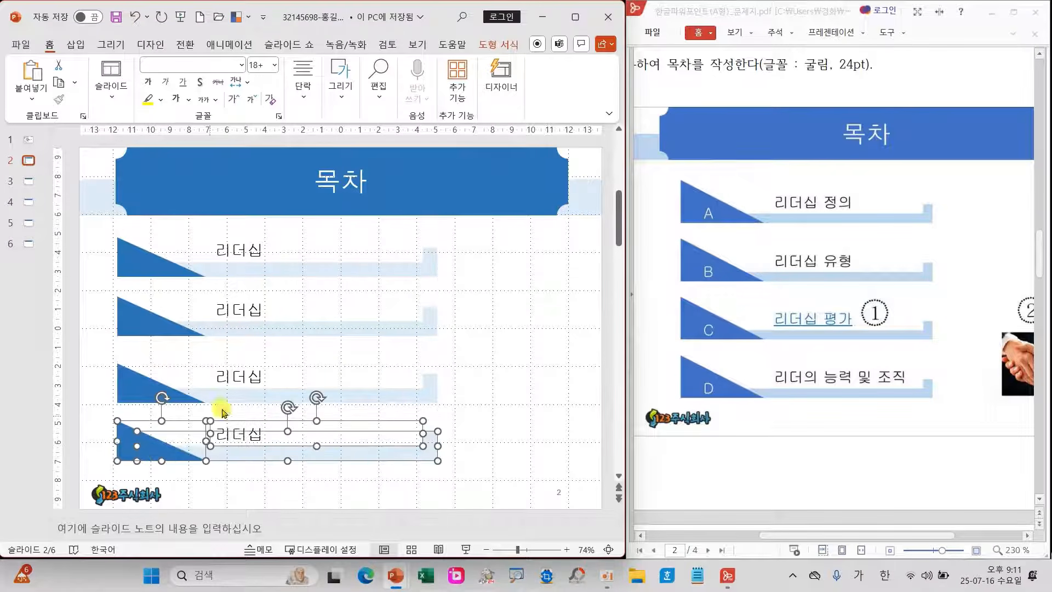
pyautogui.click(262, 250)
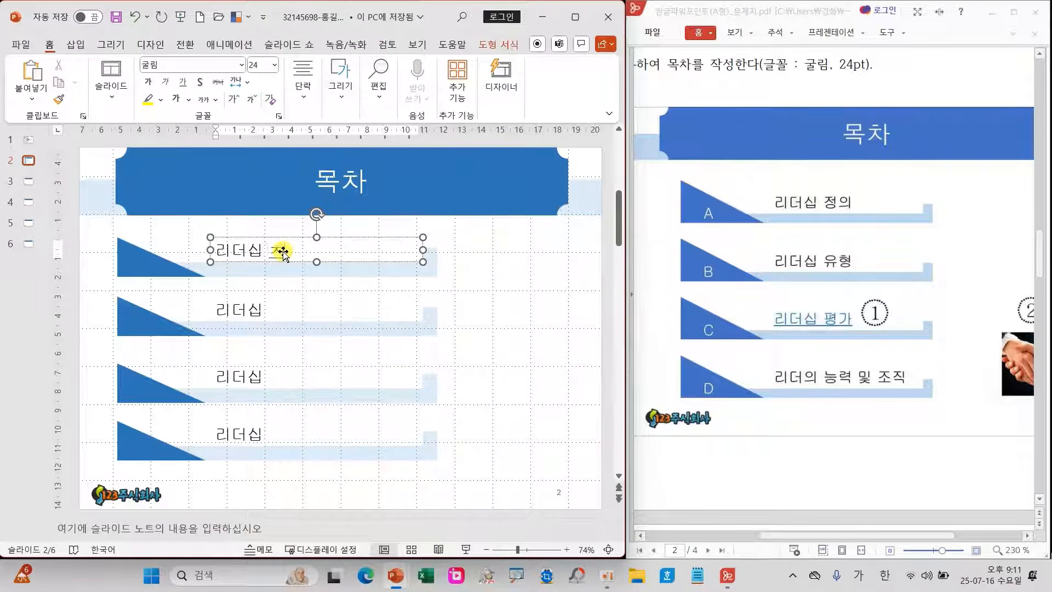
pyautogui.click(260, 310)
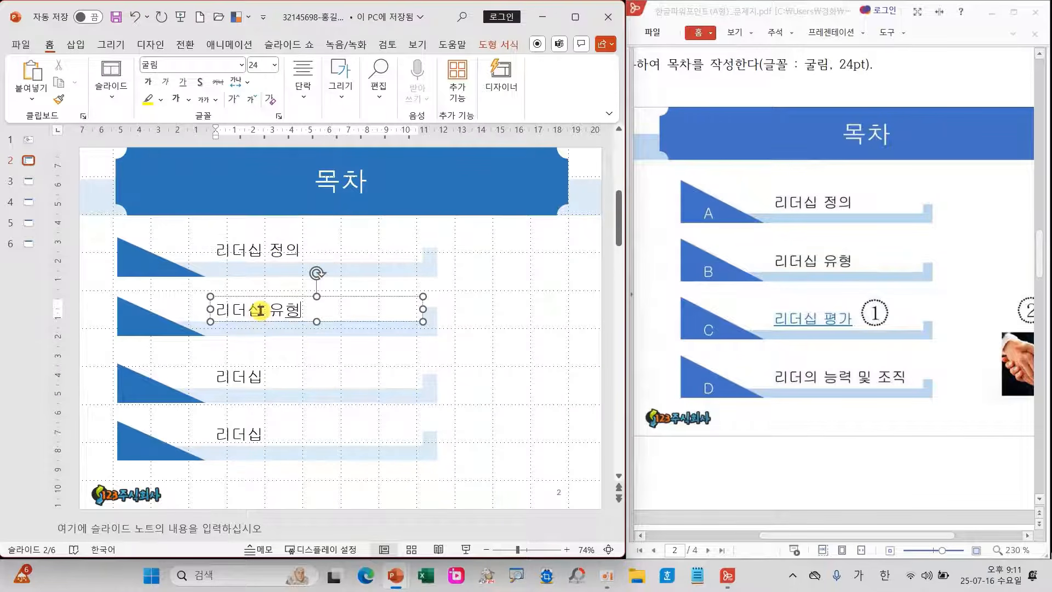
pyautogui.click(262, 375)
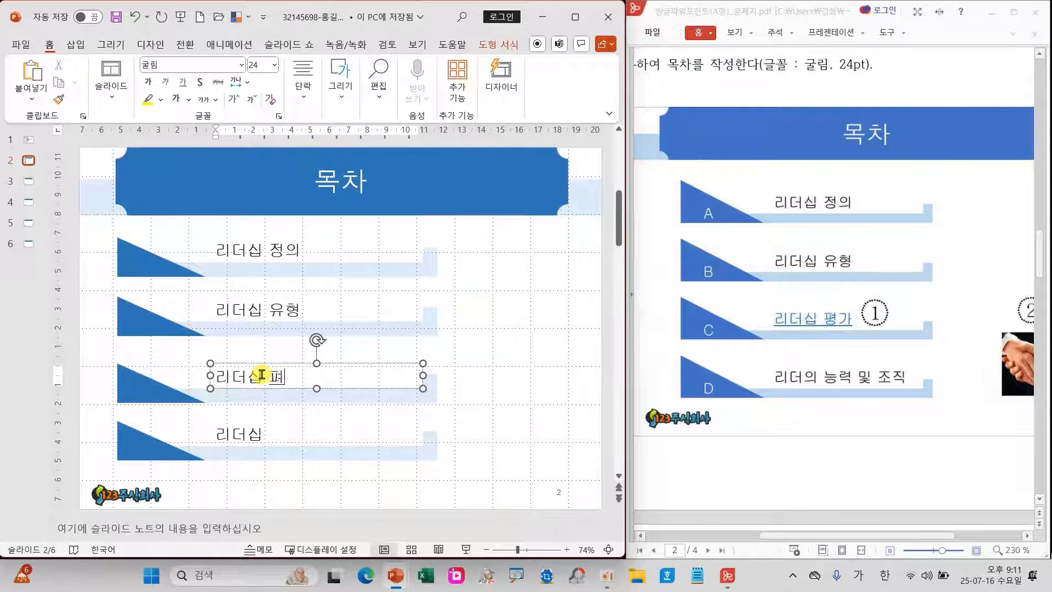
pyautogui.click(256, 434)
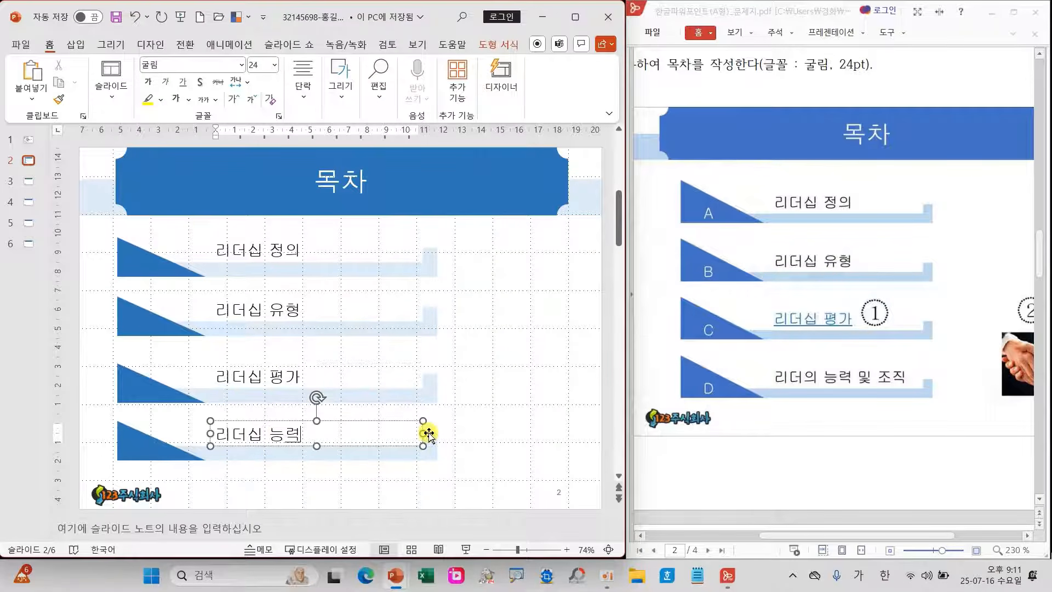
pyautogui.write('능력 및 조직')
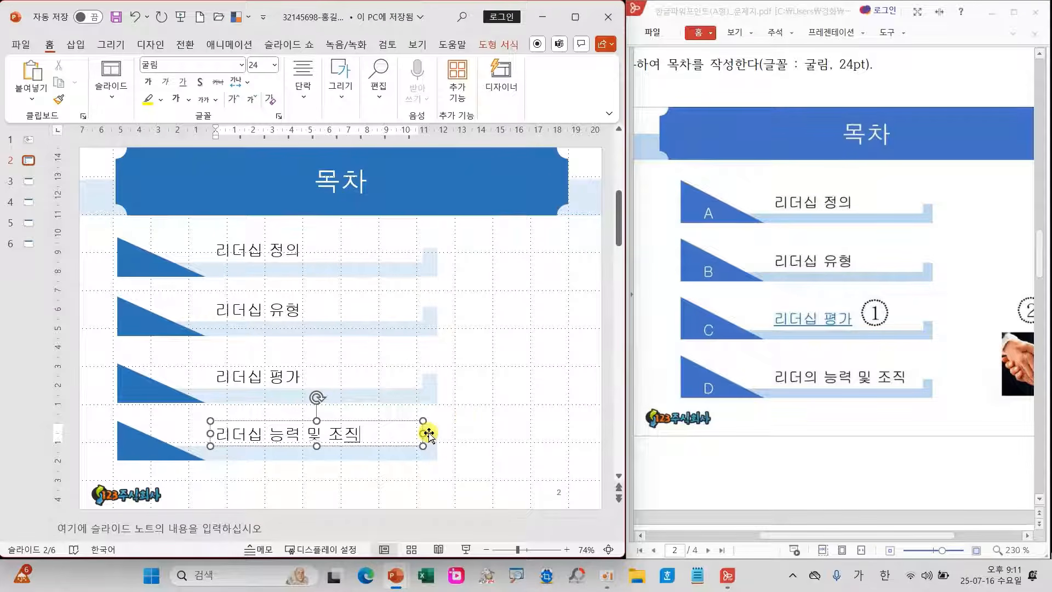
# Label the four triangles A, B, C and D from the first item to the last
pyautogui.click(147, 273)
pyautogui.press('Hangul')
pyautogui.write('A')
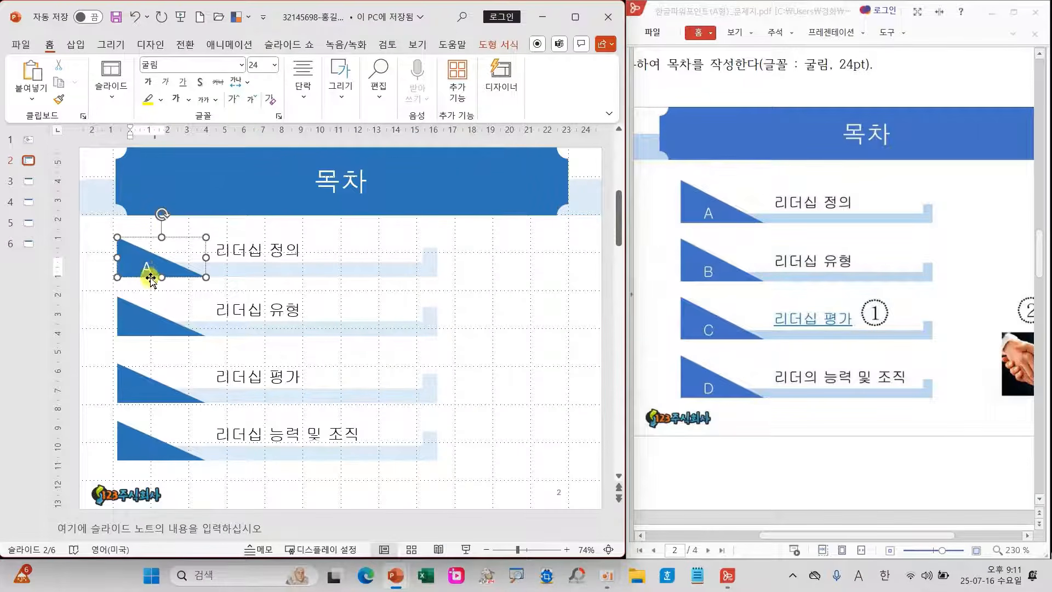
pyautogui.click(143, 318)
pyautogui.write('B')
pyautogui.click(151, 388)
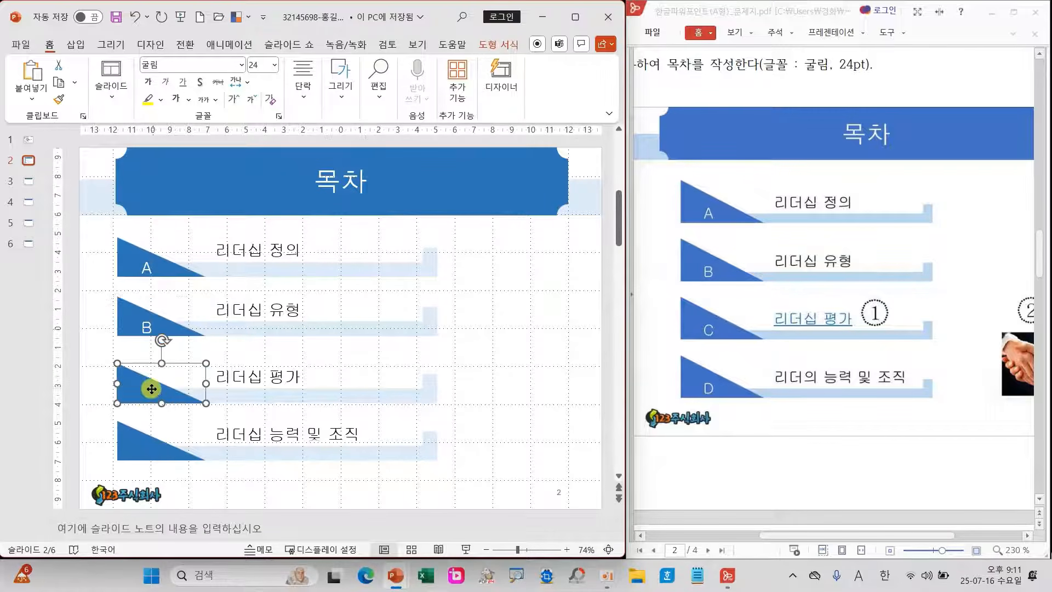
pyautogui.write('C')
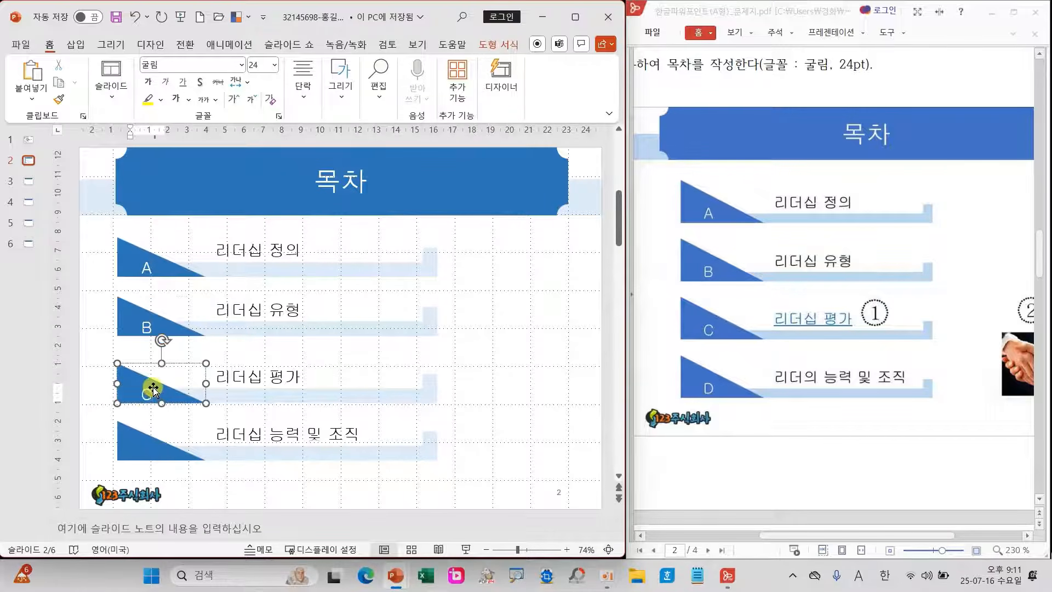
pyautogui.click(143, 437)
pyautogui.write('D')
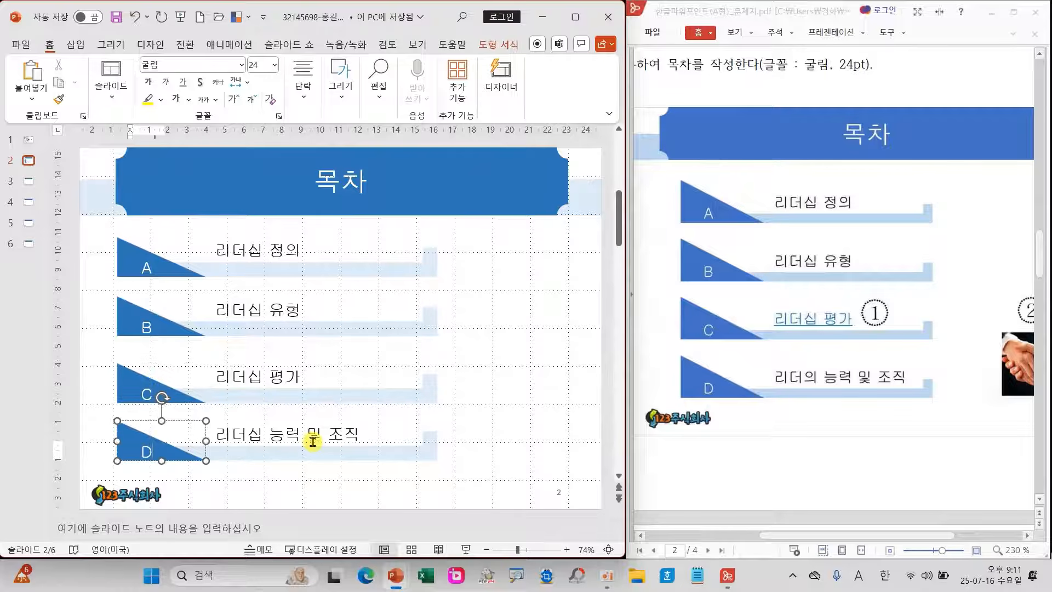
pyautogui.click(470, 399)
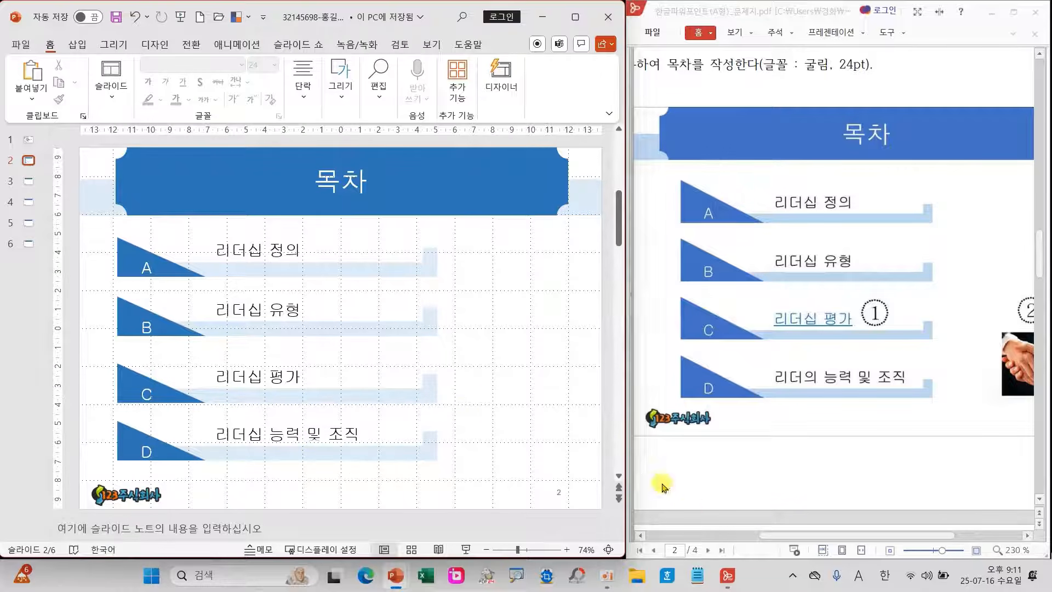
# Link the 리더십 평가 text to slide 5 of the current document, test the link and return to the 목차 slide
pyautogui.moveTo(778, 536); pyautogui.dragTo(678, 541)
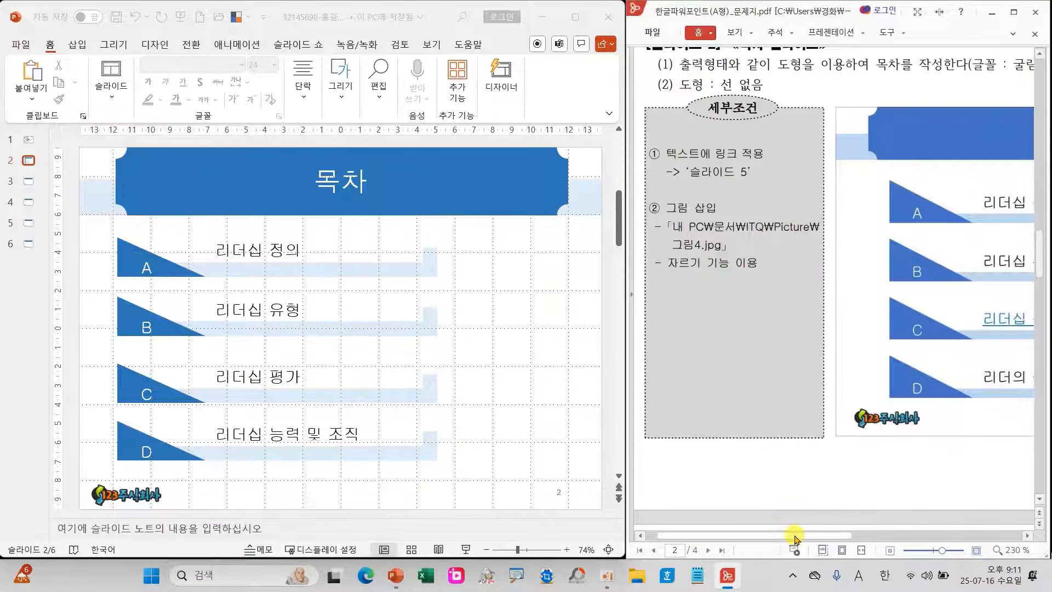
pyautogui.moveTo(795, 540); pyautogui.dragTo(863, 539)
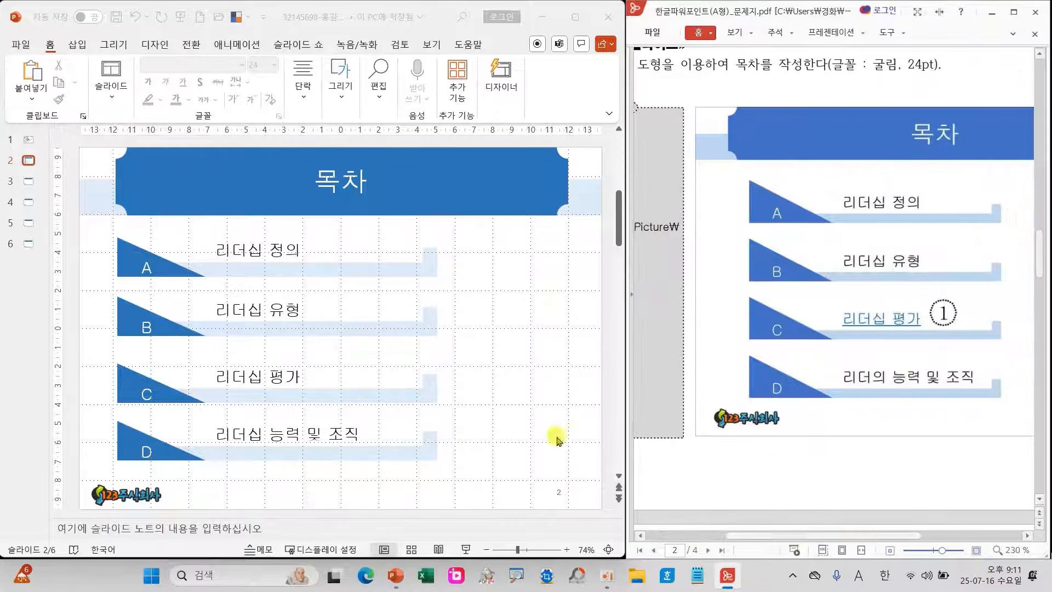
pyautogui.click(220, 376)
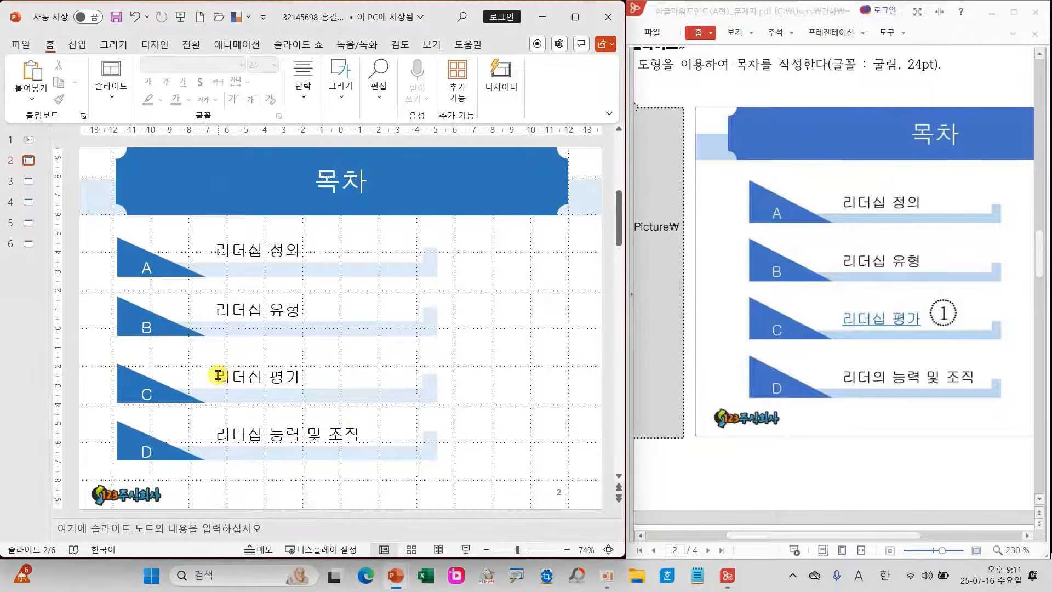
pyautogui.moveTo(219, 376); pyautogui.dragTo(317, 378)
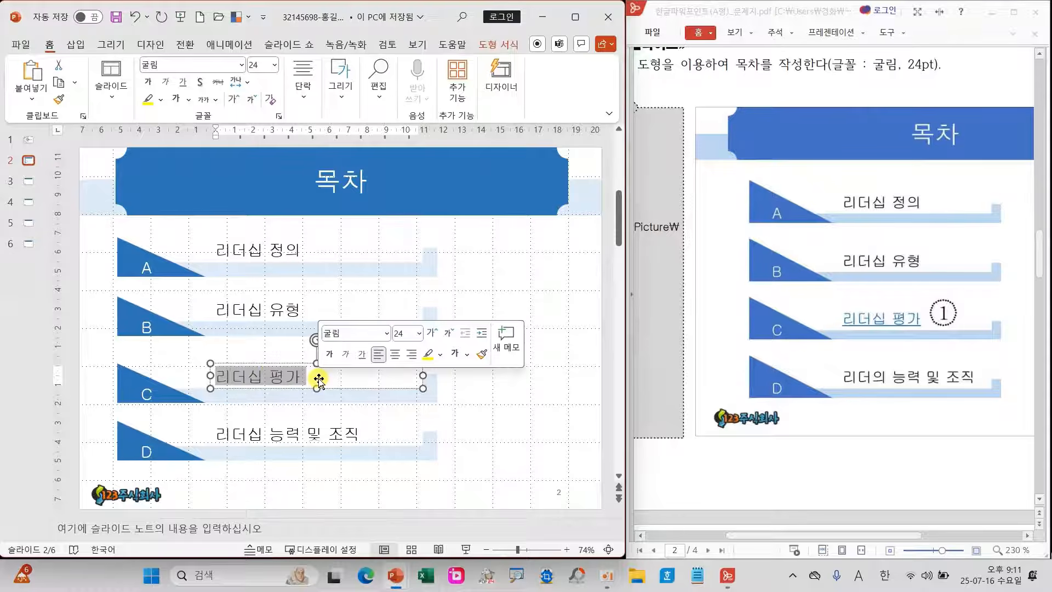
pyautogui.click(76, 44)
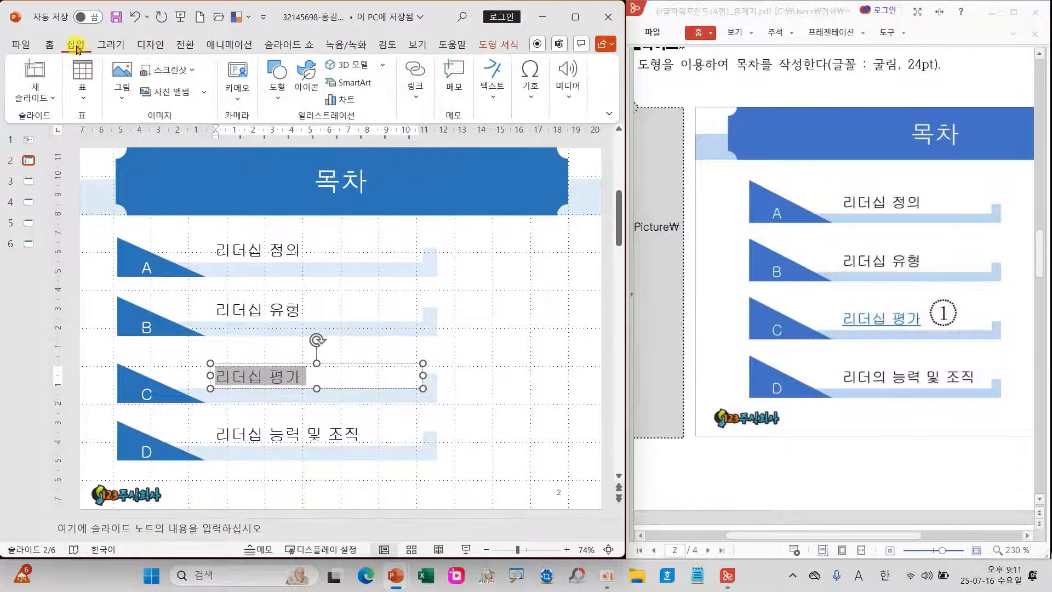
pyautogui.click(416, 83)
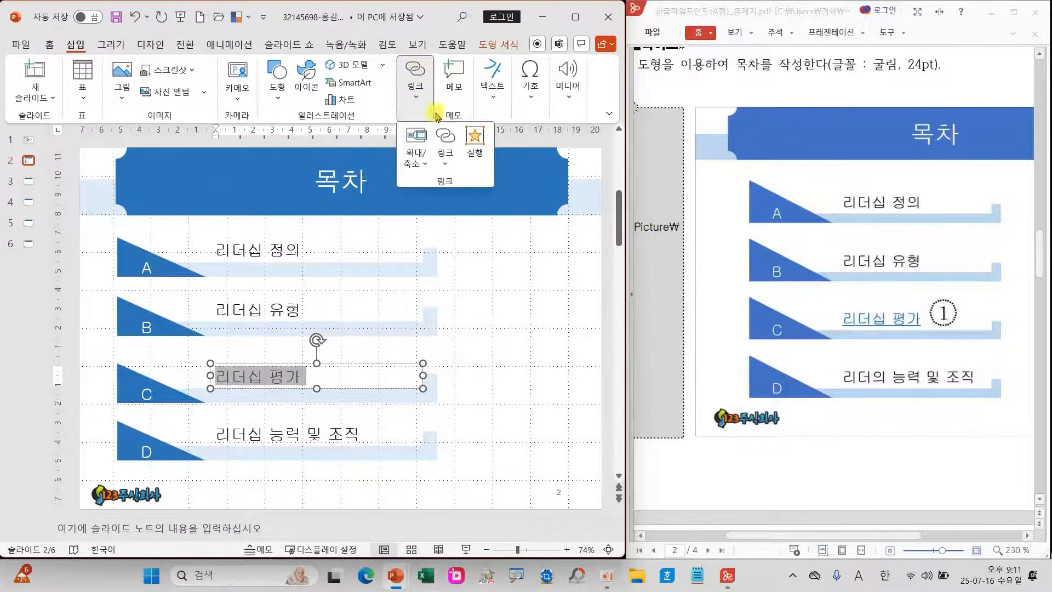
pyautogui.click(441, 141)
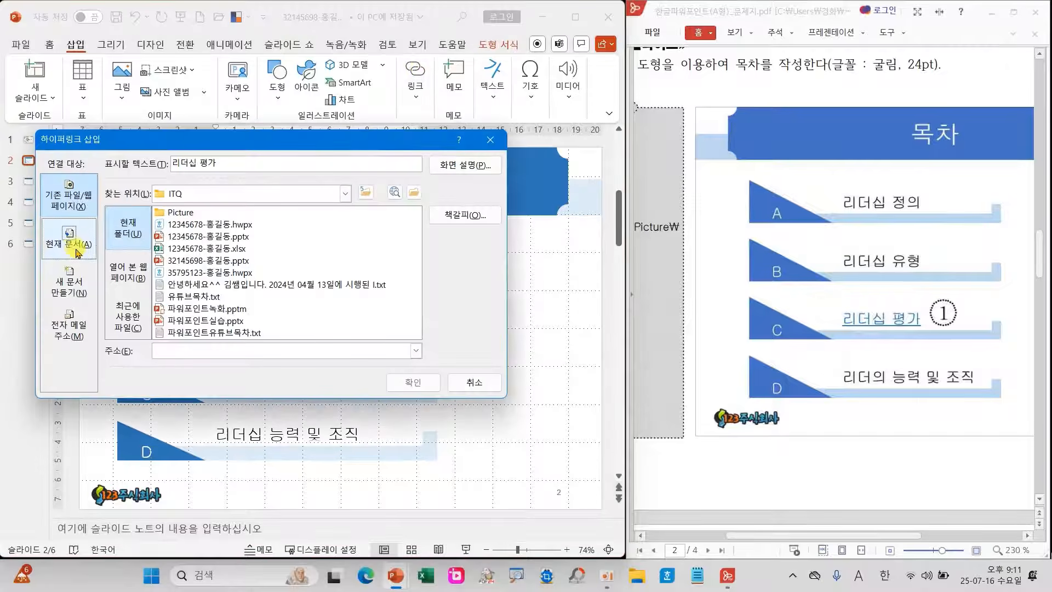
pyautogui.click(71, 241)
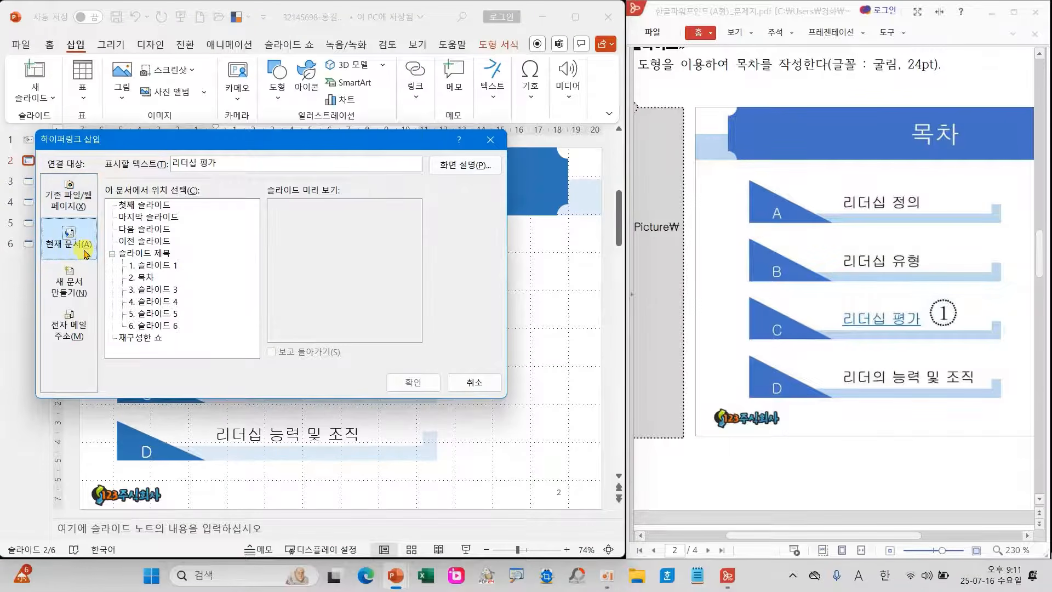
pyautogui.moveTo(52, 225); pyautogui.dragTo(69, 264)
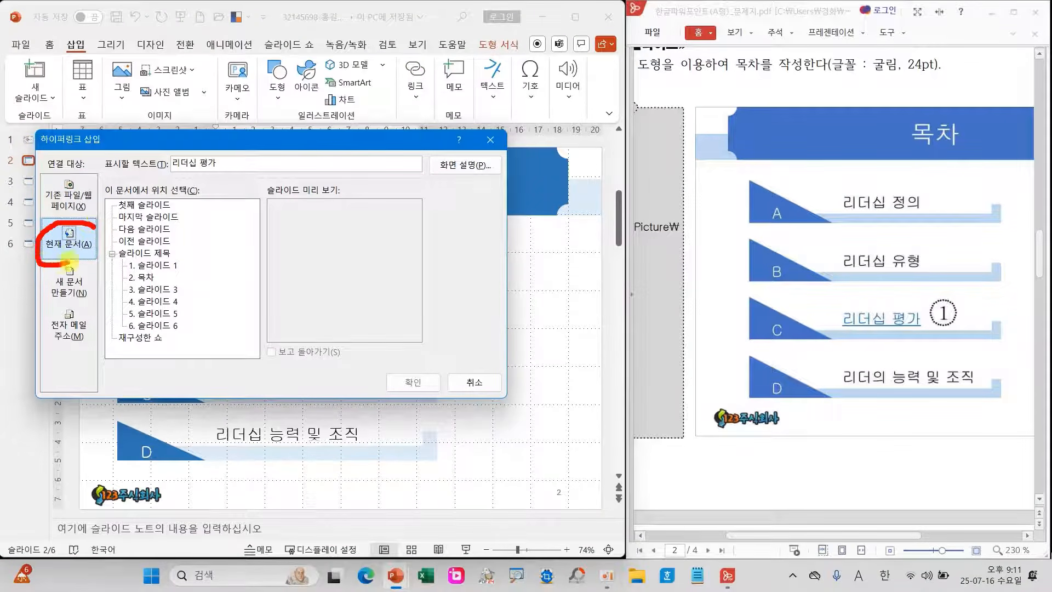
pyautogui.moveTo(182, 263)
pyautogui.mouseDown()
pyautogui.moveTo(196, 310)
pyautogui.moveTo(187, 329)
pyautogui.mouseUp()
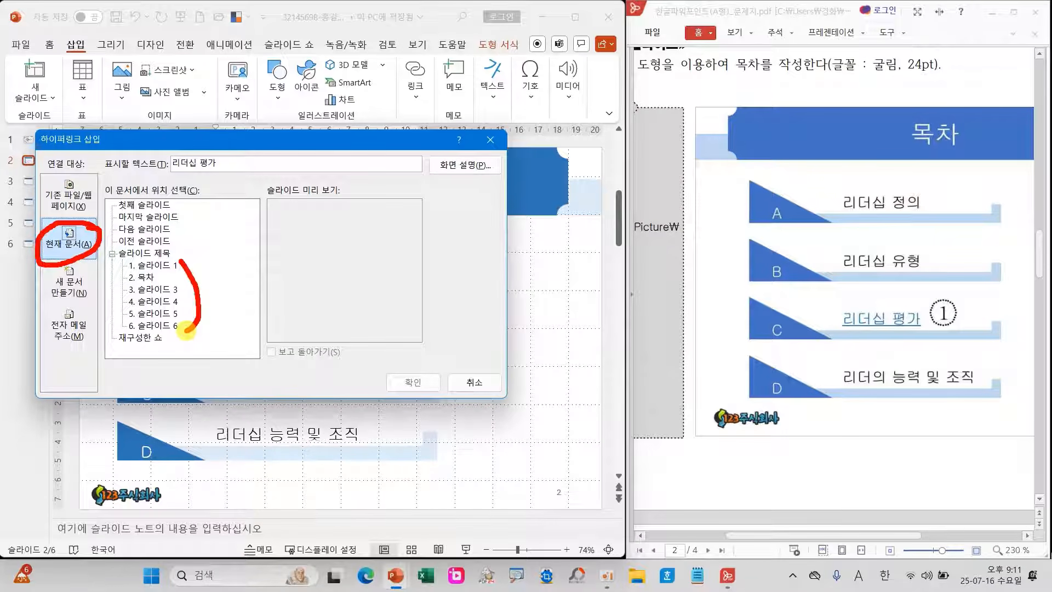
pyautogui.moveTo(840, 535); pyautogui.dragTo(770, 544)
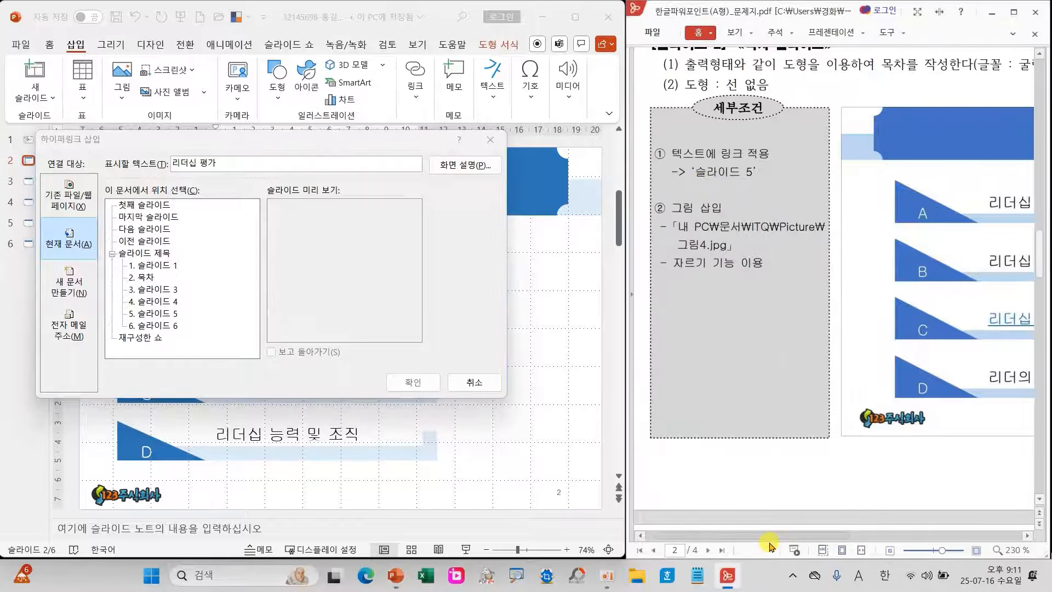
pyautogui.click(188, 316)
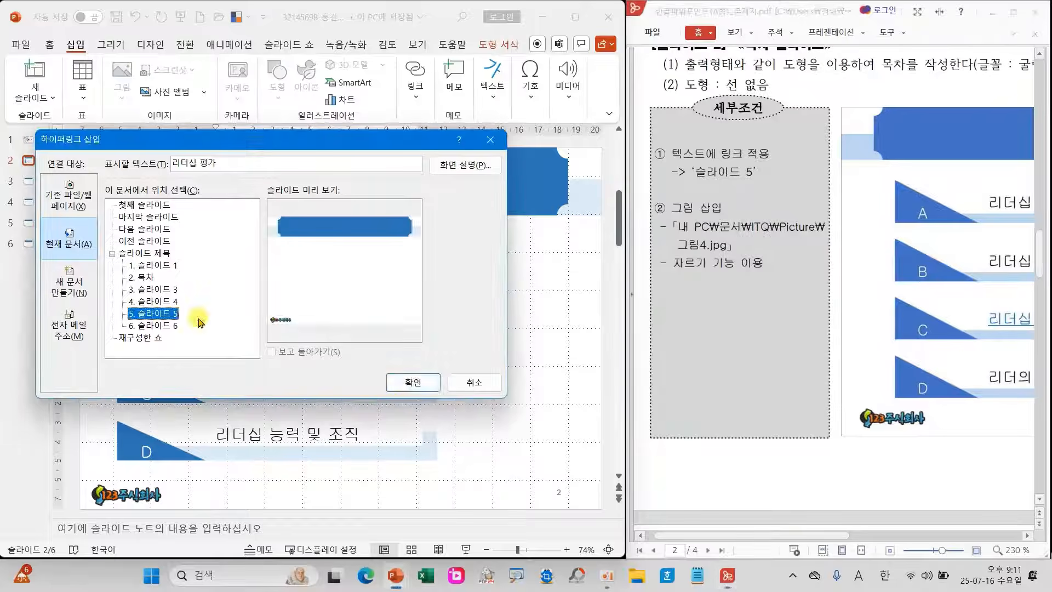
pyautogui.click(413, 382)
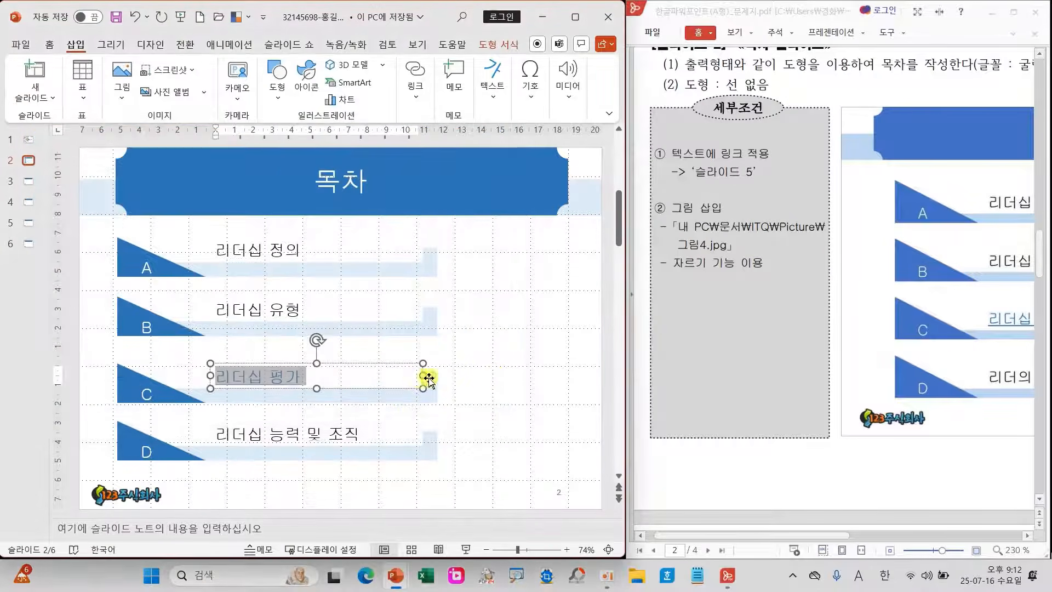
pyautogui.click(496, 376)
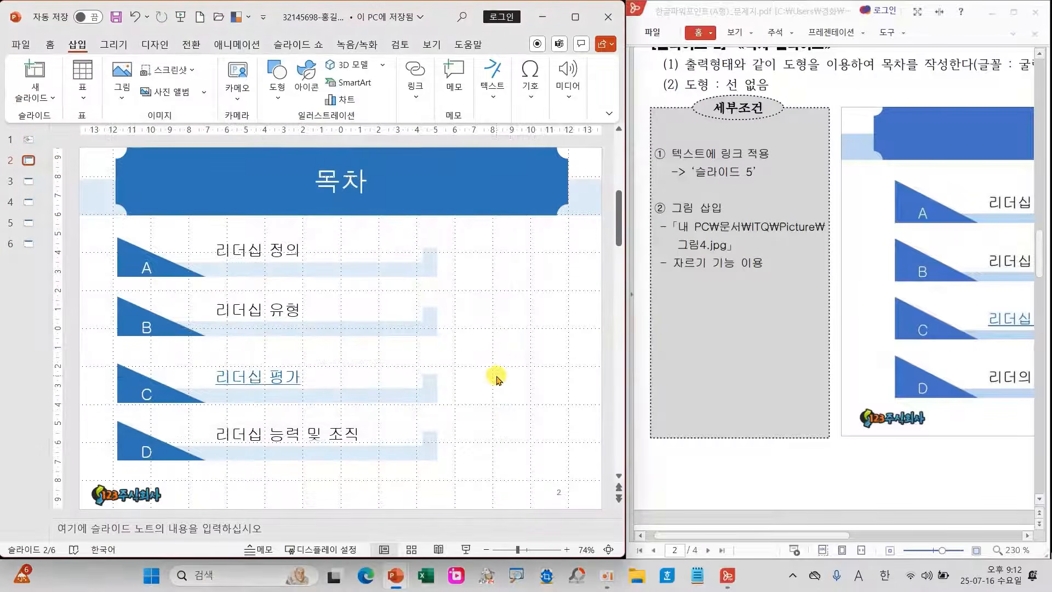
pyautogui.keyDown('ctrl'); pyautogui.click(276, 382); pyautogui.keyUp('ctrl')
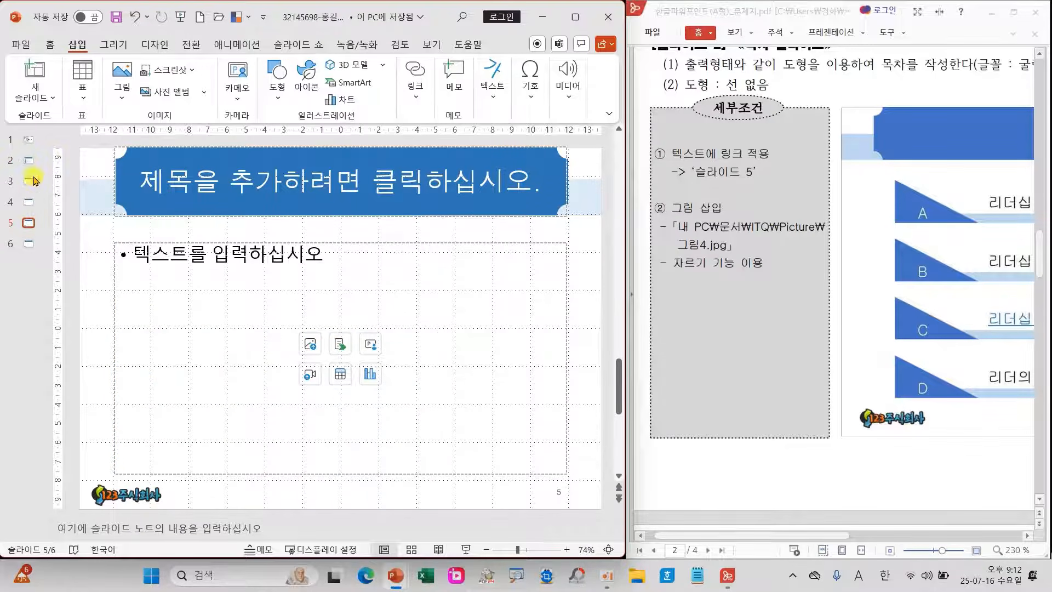
pyautogui.click(21, 159)
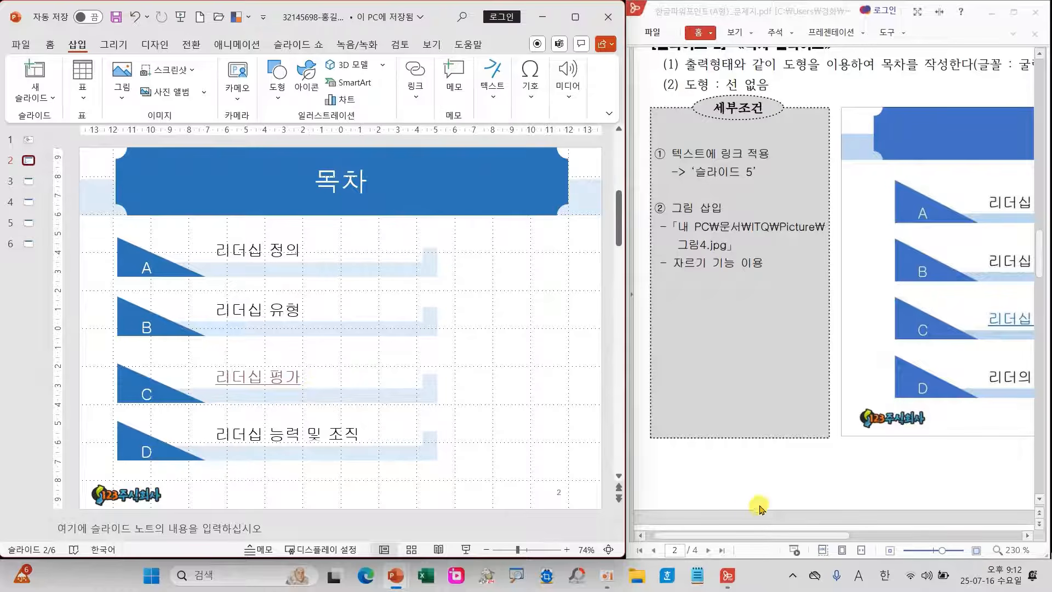
# Insert the picture 그림4.jpg from the ITQ Picture folder on the 목차 slide
pyautogui.moveTo(758, 537); pyautogui.dragTo(915, 539)
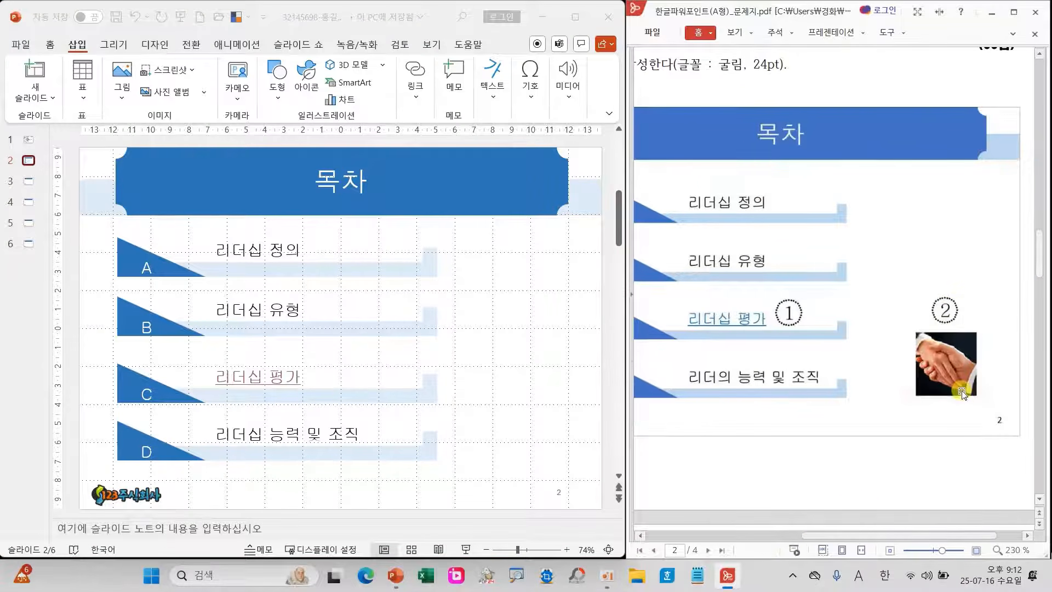
pyautogui.click(480, 316)
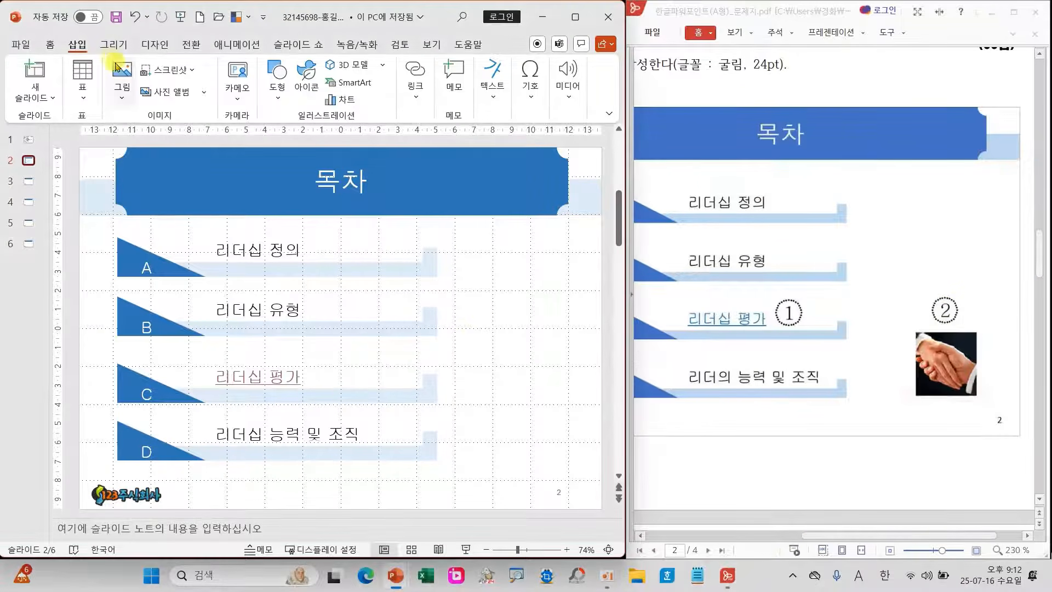
pyautogui.click(121, 86)
pyautogui.click(147, 141)
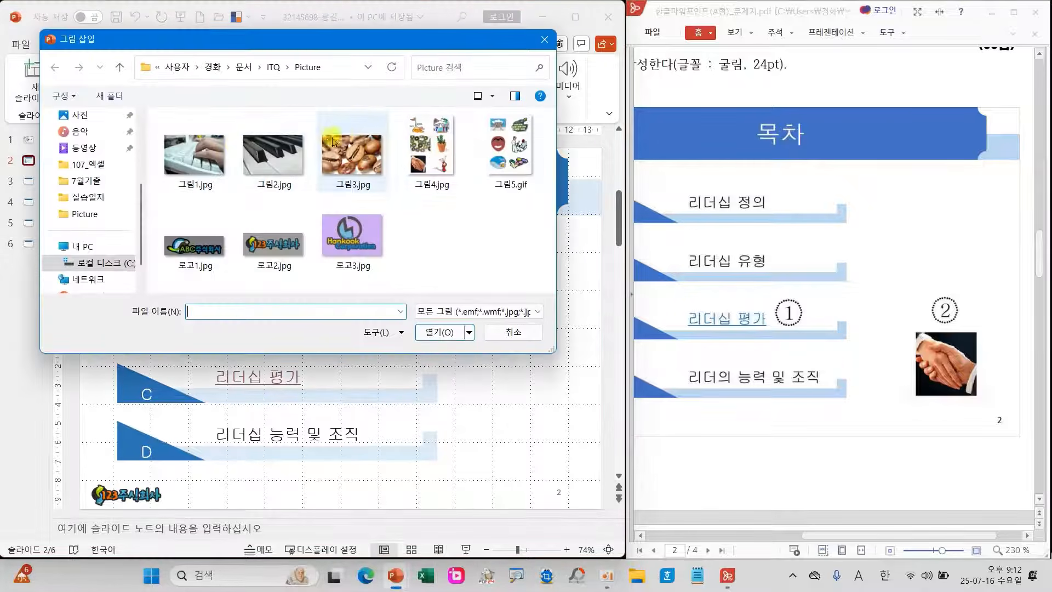
pyautogui.click(438, 145)
pyautogui.click(438, 332)
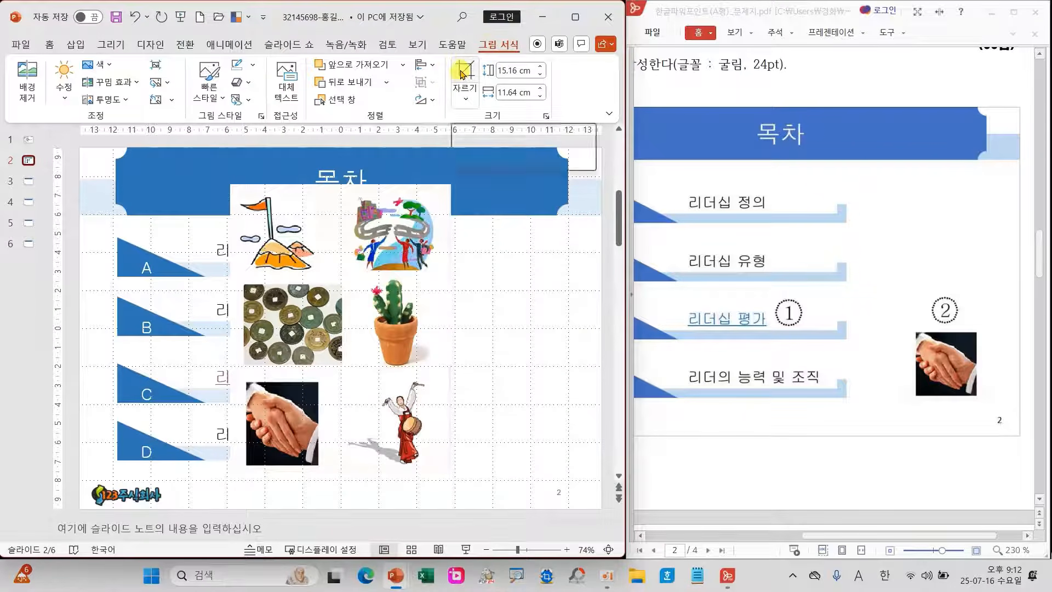
# Crop the inserted picture to the handshake photo and place it to the right of items C and D
pyautogui.click(356, 253)
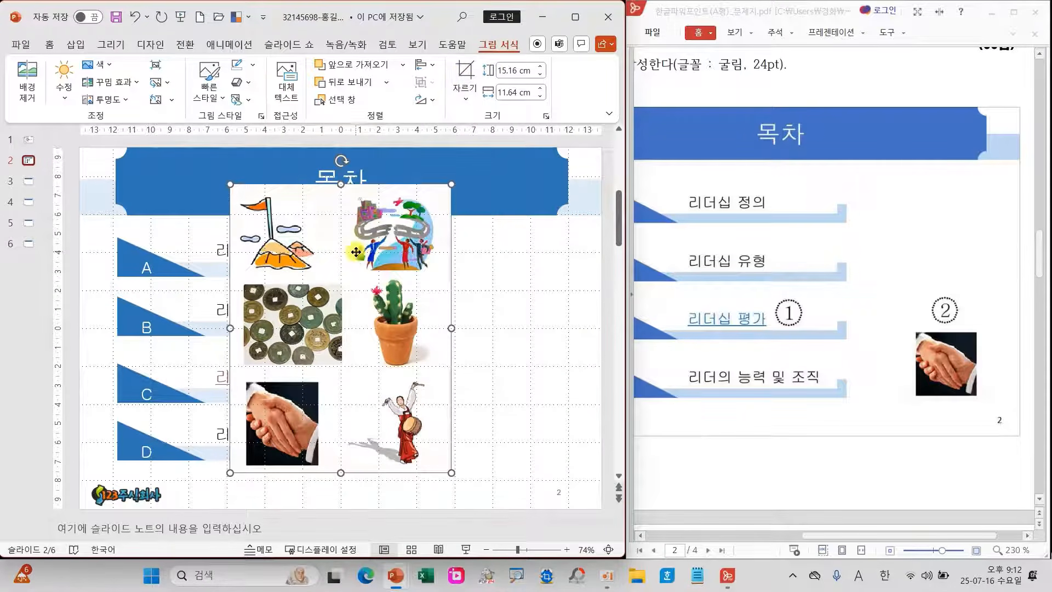
pyautogui.click(466, 74)
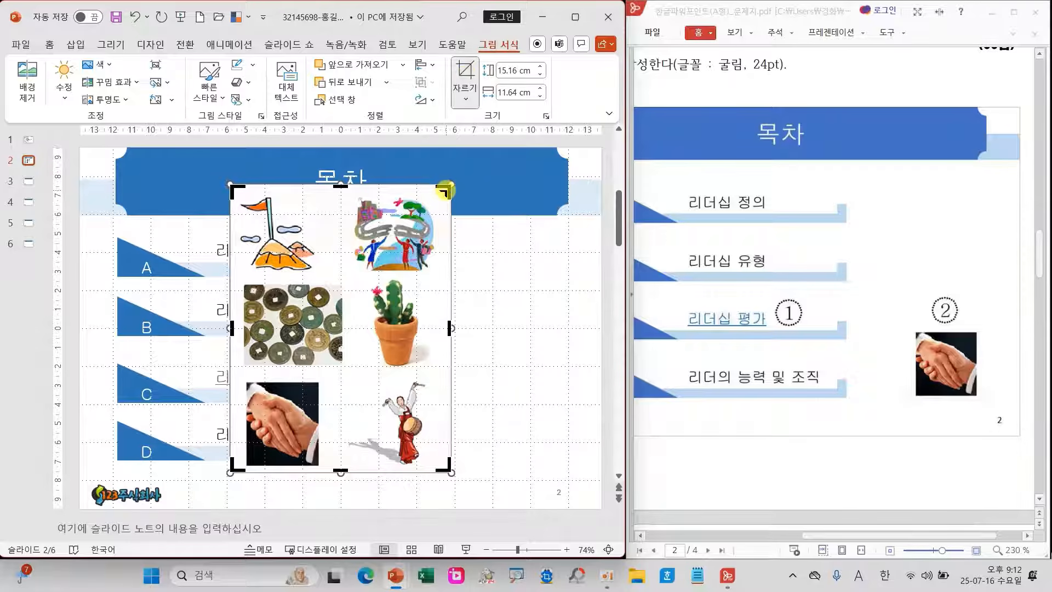
pyautogui.moveTo(445, 189); pyautogui.dragTo(327, 373)
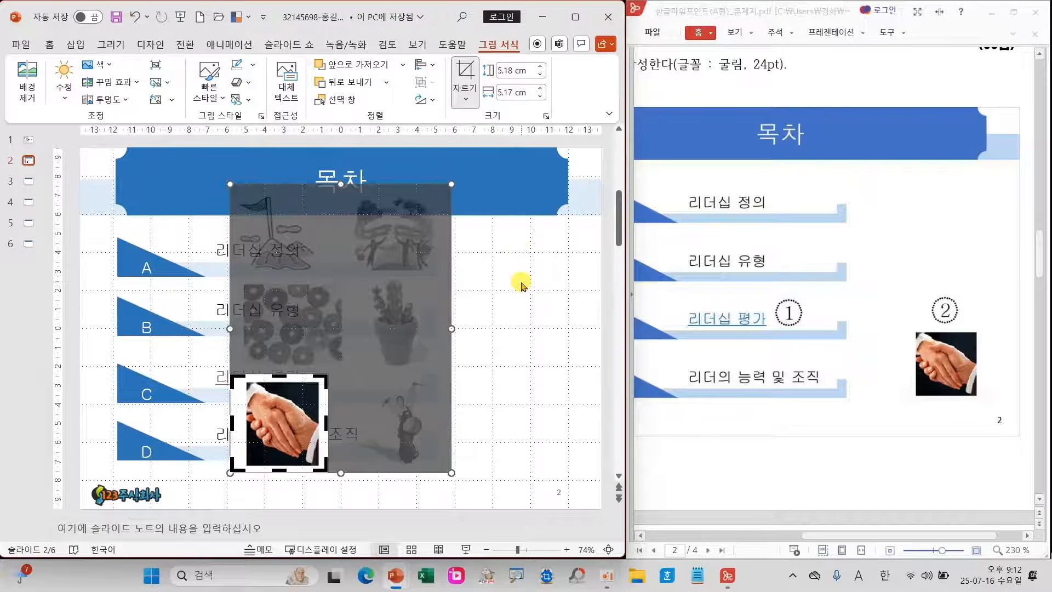
pyautogui.click(522, 283)
pyautogui.moveTo(289, 411); pyautogui.dragTo(501, 396)
pyautogui.click(517, 320)
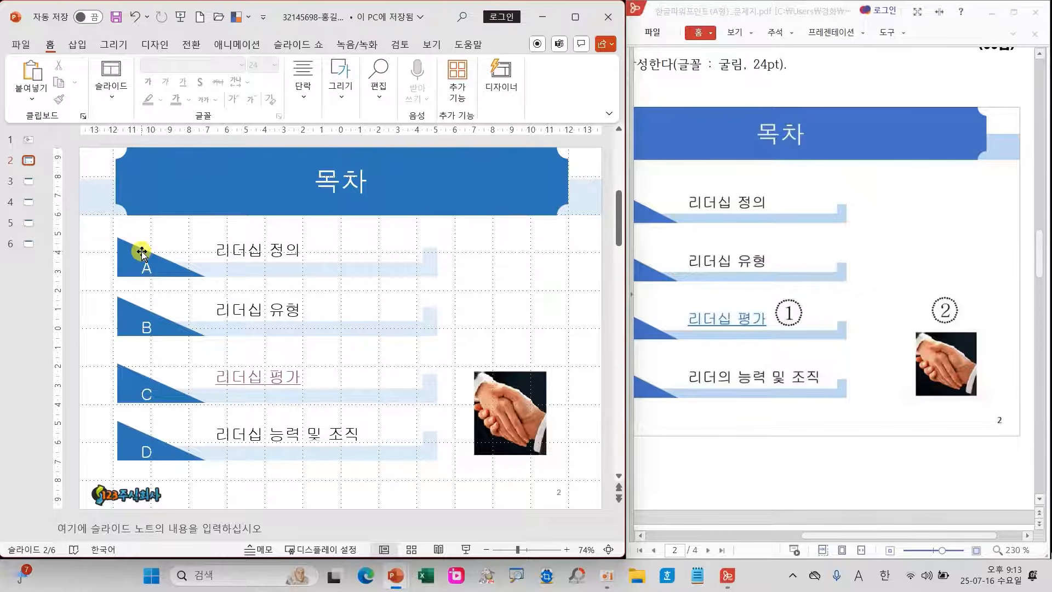
# Save the presentation and enter A. 리더십 정의 as the title of slide 3
pyautogui.moveTo(267, 347); pyautogui.dragTo(349, 308)
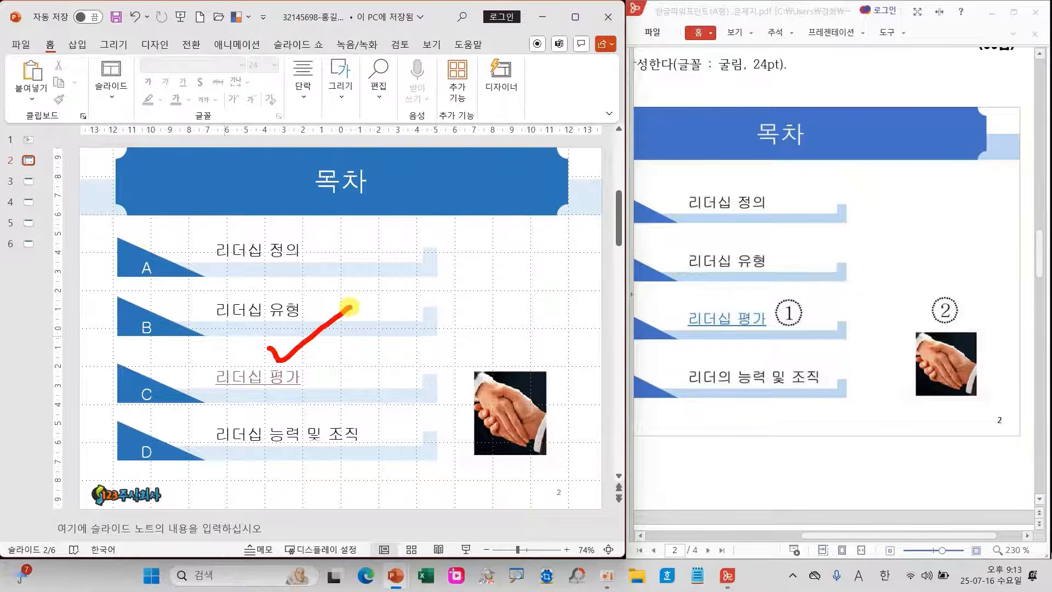
pyautogui.click(117, 18)
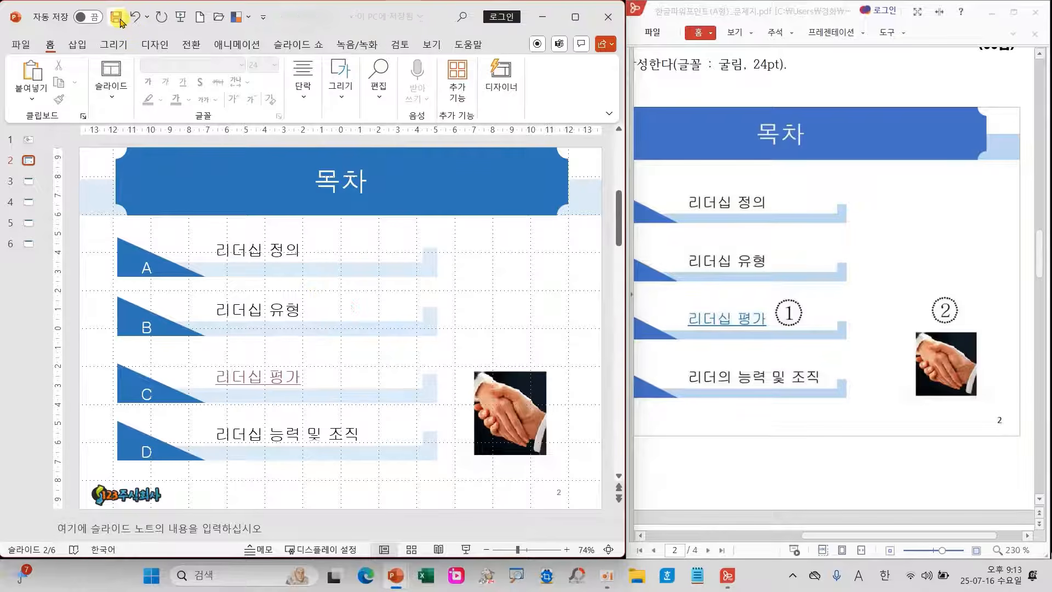
pyautogui.click(27, 181)
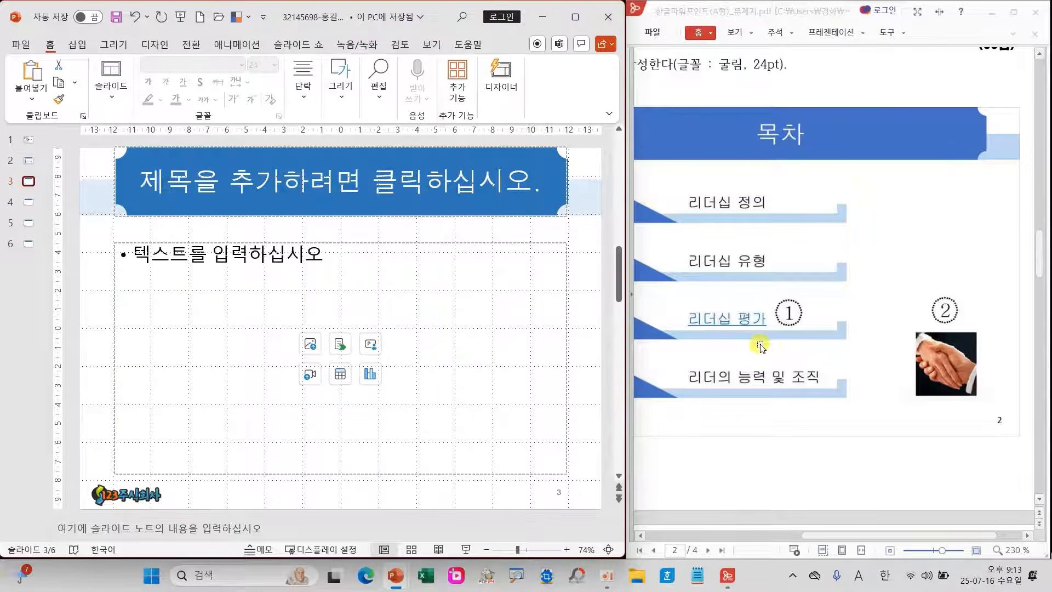
pyautogui.scroll(-10, 765, 349)
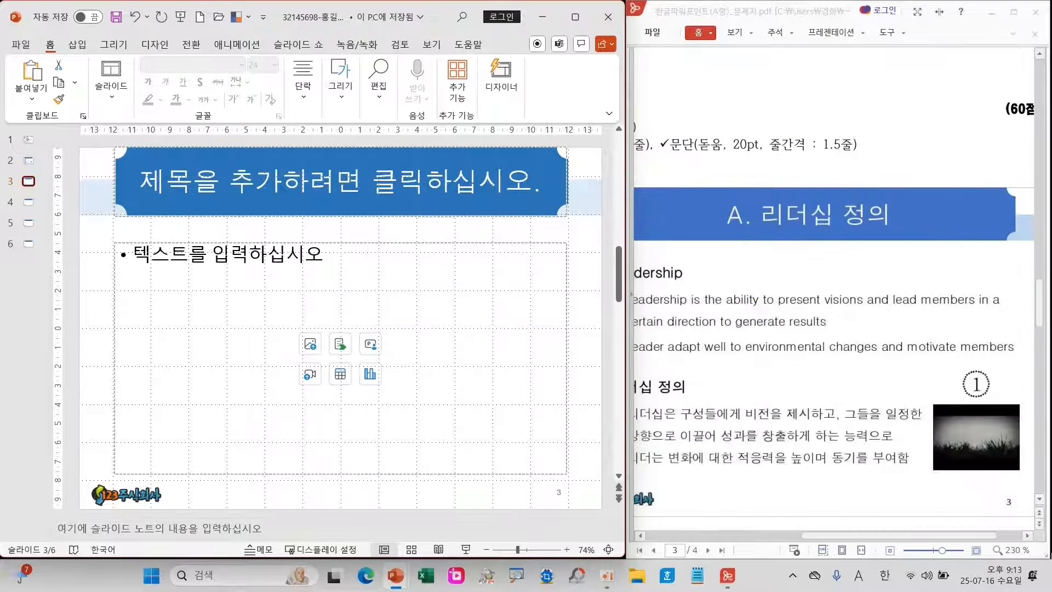
pyautogui.hotkey('ctrl', '2')
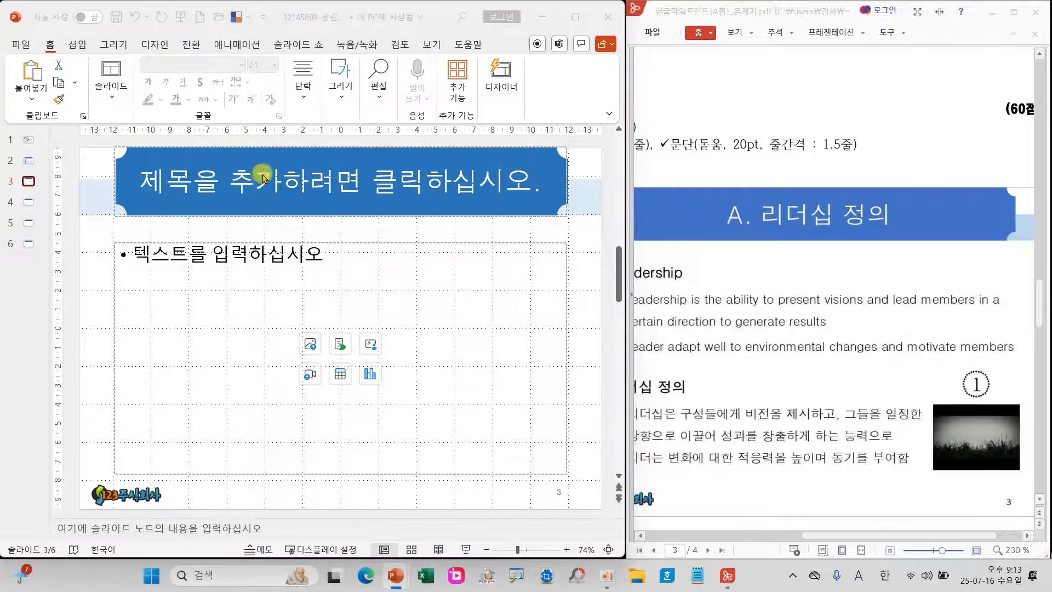
pyautogui.click(285, 177)
pyautogui.write('A.')
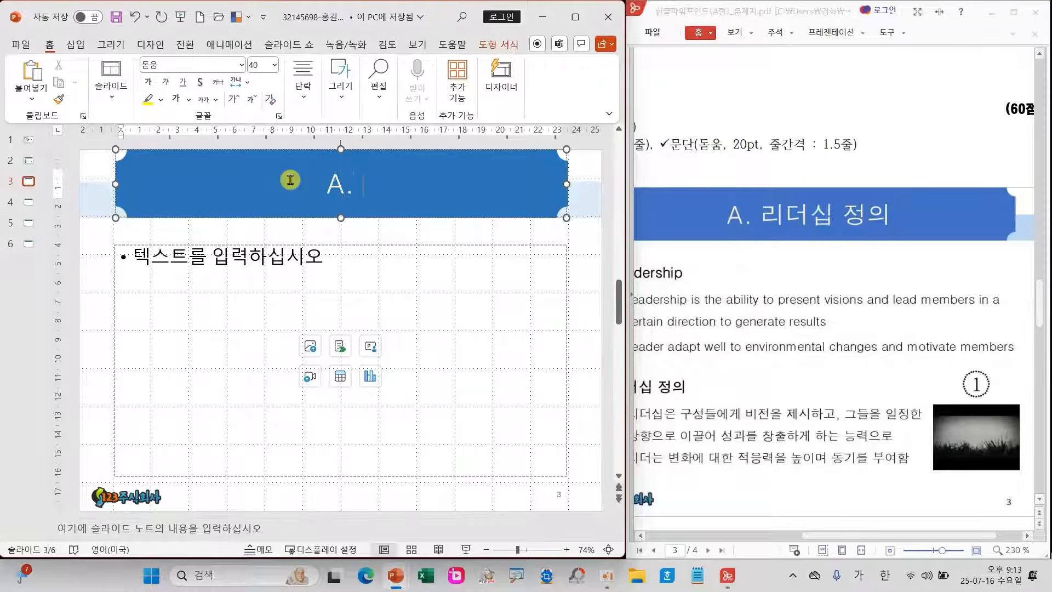
pyautogui.press('Hangul')
pyautogui.write('ㄹ')
pyautogui.write('리더십 정의')
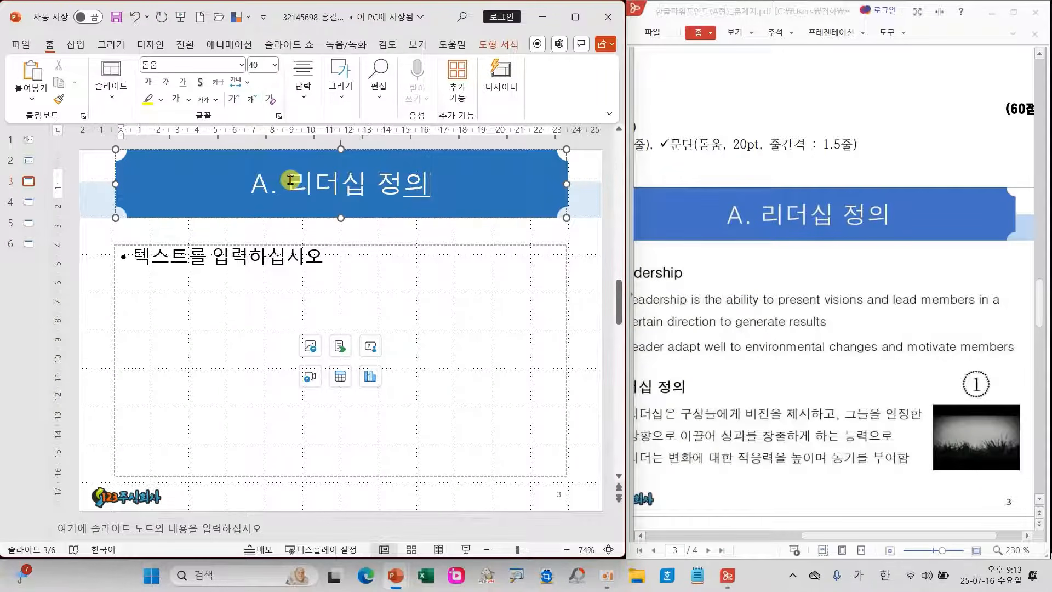
# Examine the slide 3 bullet, font, size and line-spacing requirements in the exam PDF
pyautogui.click(847, 538)
pyautogui.moveTo(847, 538); pyautogui.dragTo(733, 524)
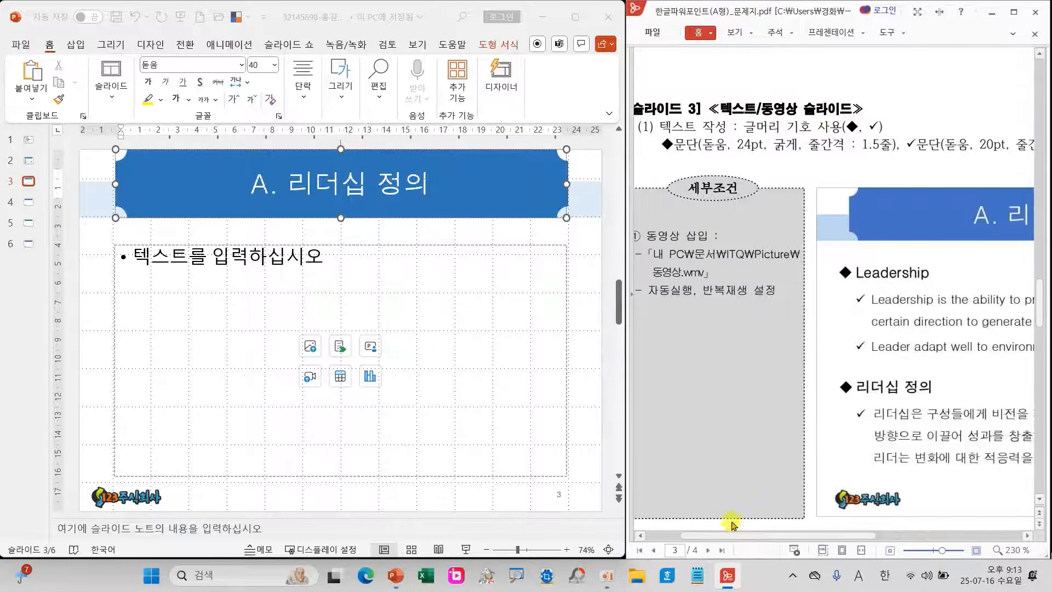
pyautogui.moveTo(685, 159)
pyautogui.mouseDown()
pyautogui.moveTo(647, 147)
pyautogui.moveTo(666, 131)
pyautogui.moveTo(665, 162)
pyautogui.moveTo(853, 262)
pyautogui.moveTo(822, 274)
pyautogui.mouseUp()
pyautogui.moveTo(897, 163)
pyautogui.mouseDown()
pyautogui.moveTo(953, 156)
pyautogui.moveTo(912, 239)
pyautogui.moveTo(859, 292)
pyautogui.moveTo(876, 281)
pyautogui.mouseUp()
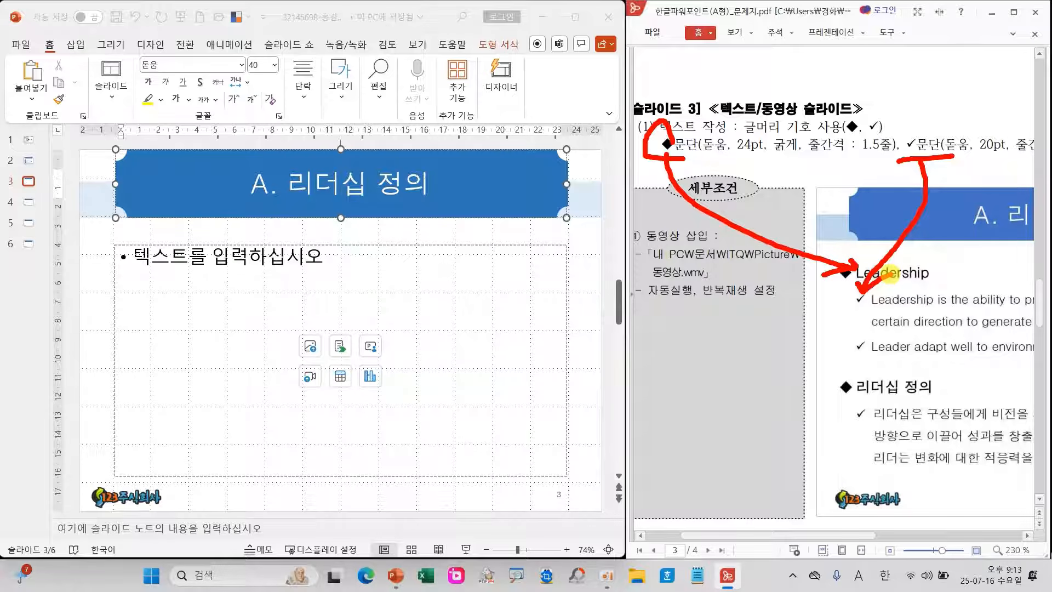
pyautogui.press('Escape')
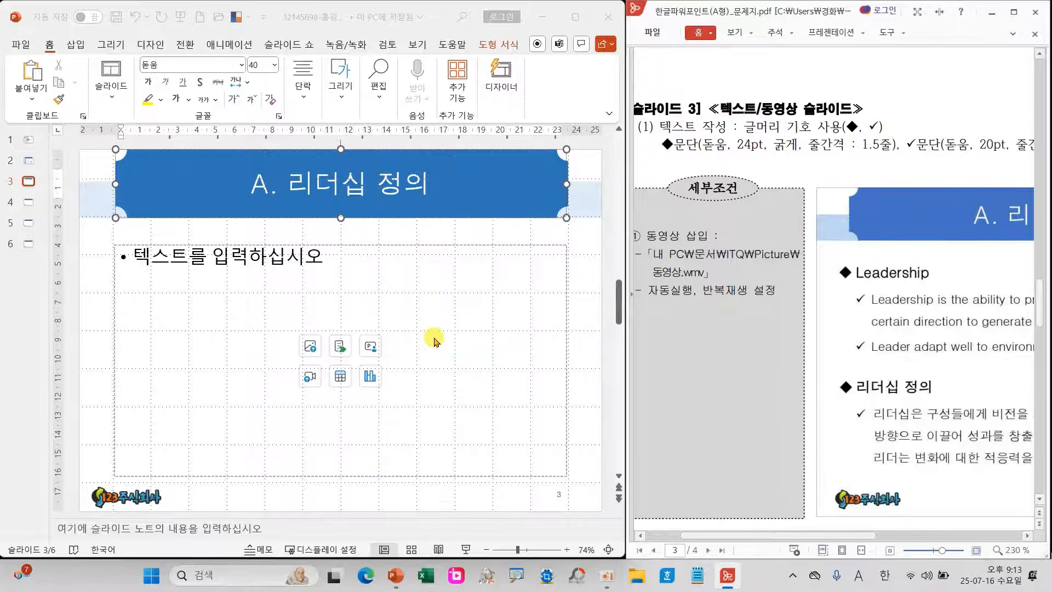
# Set the slide 3 body placeholder's text to 자동 맞춤 안 함 (no autofit)
pyautogui.click(208, 262)
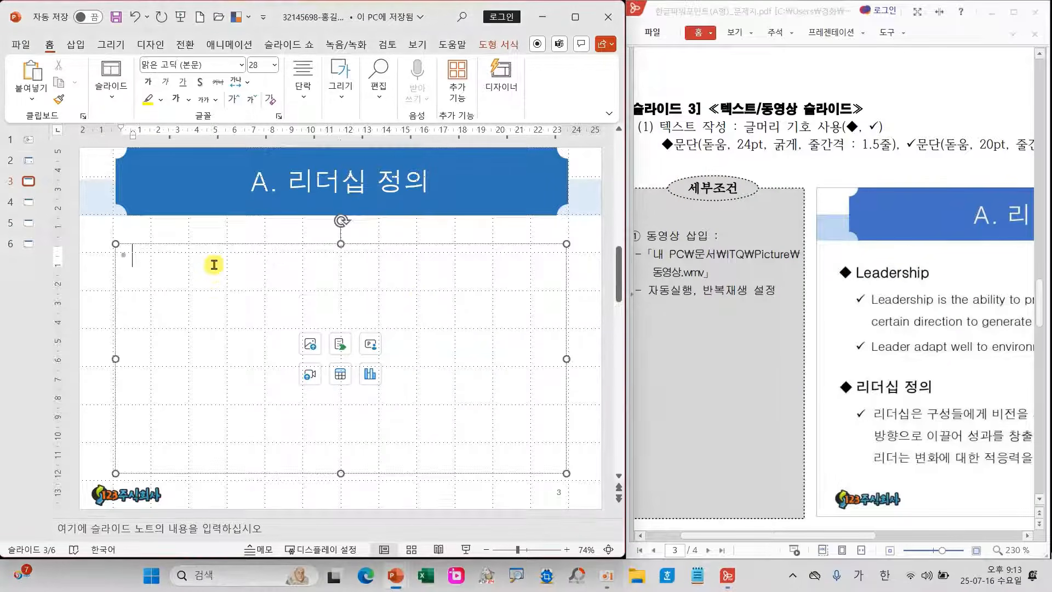
pyautogui.rightClick(214, 266)
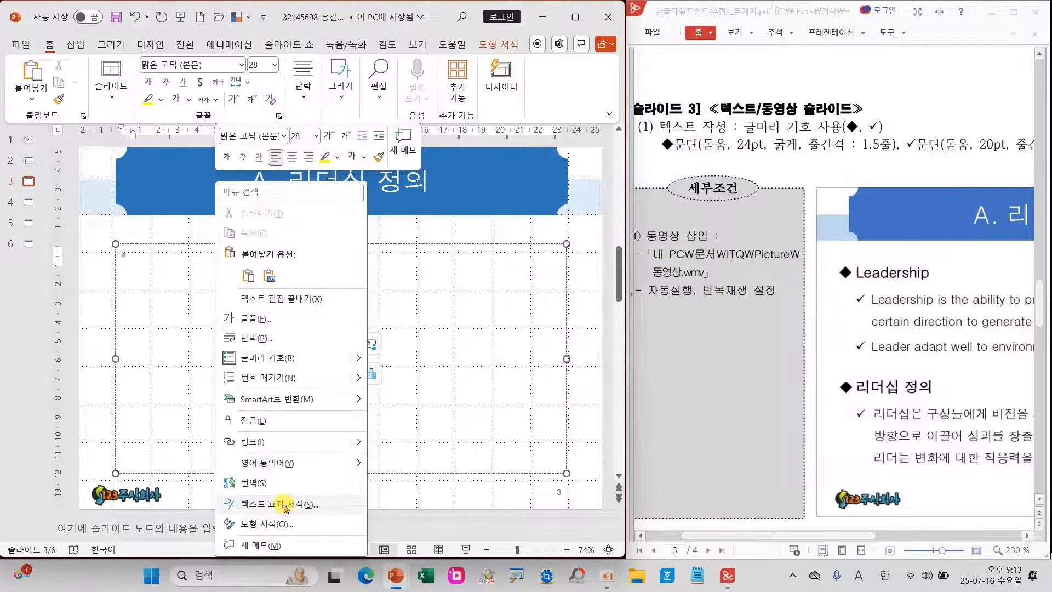
pyautogui.moveTo(208, 492)
pyautogui.mouseDown()
pyautogui.moveTo(328, 523)
pyautogui.moveTo(382, 518)
pyautogui.moveTo(504, 389)
pyautogui.mouseUp()
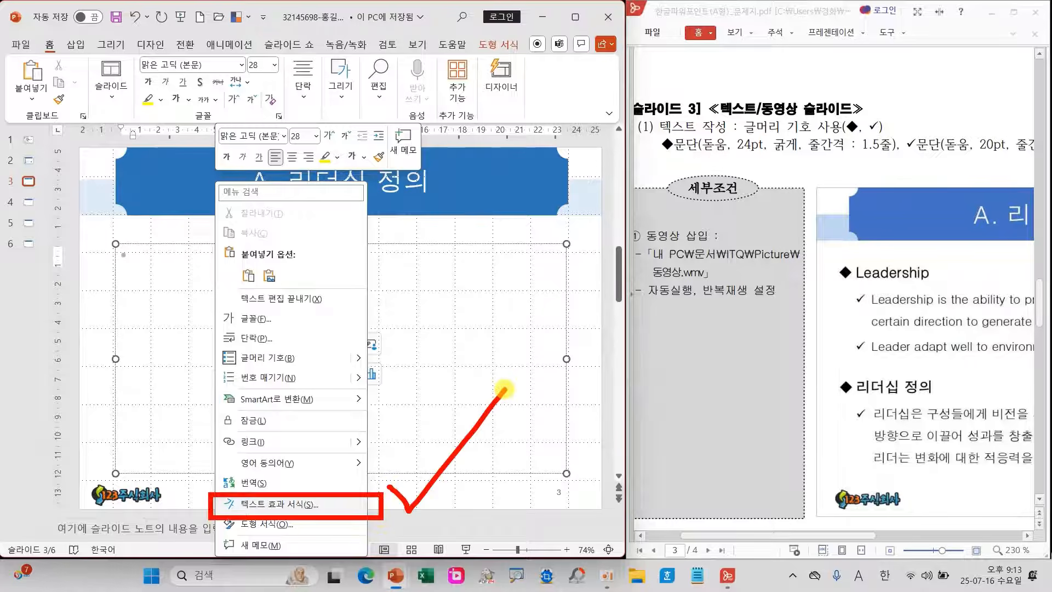
pyautogui.press('Escape')
pyautogui.rightClick(270, 313)
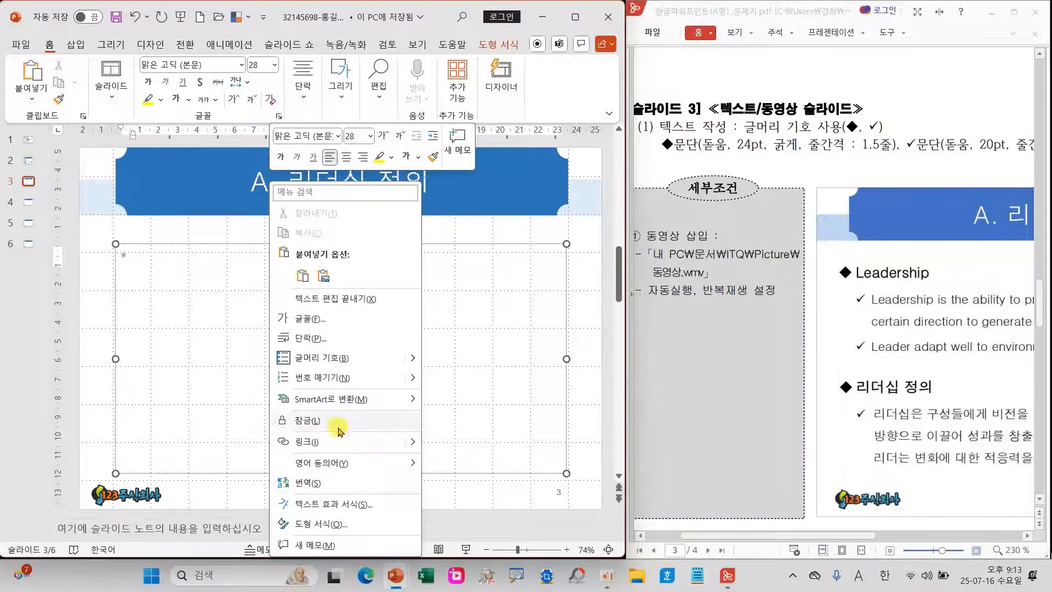
pyautogui.click(331, 503)
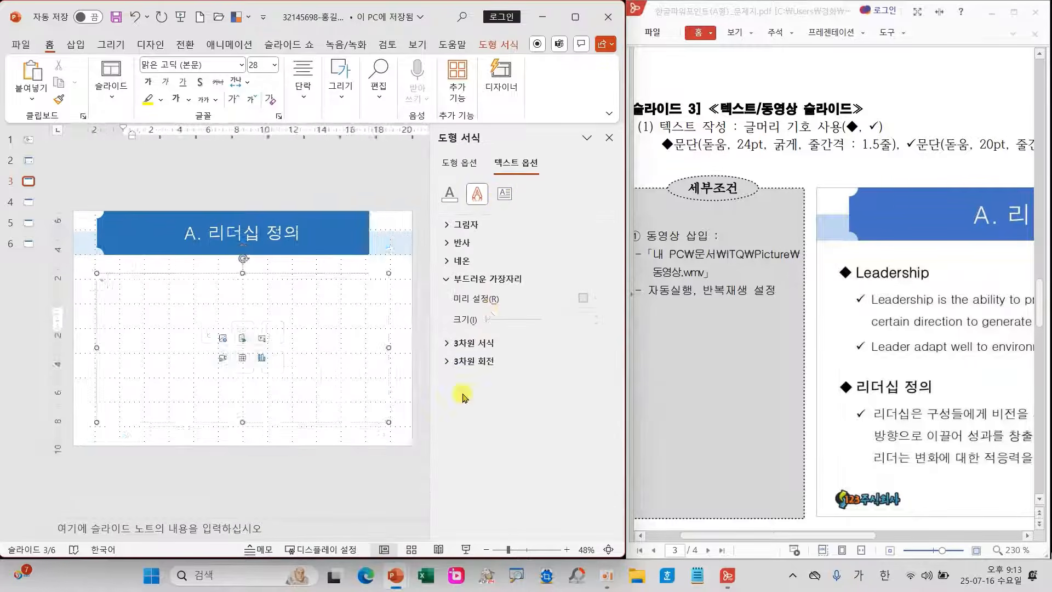
pyautogui.click(503, 197)
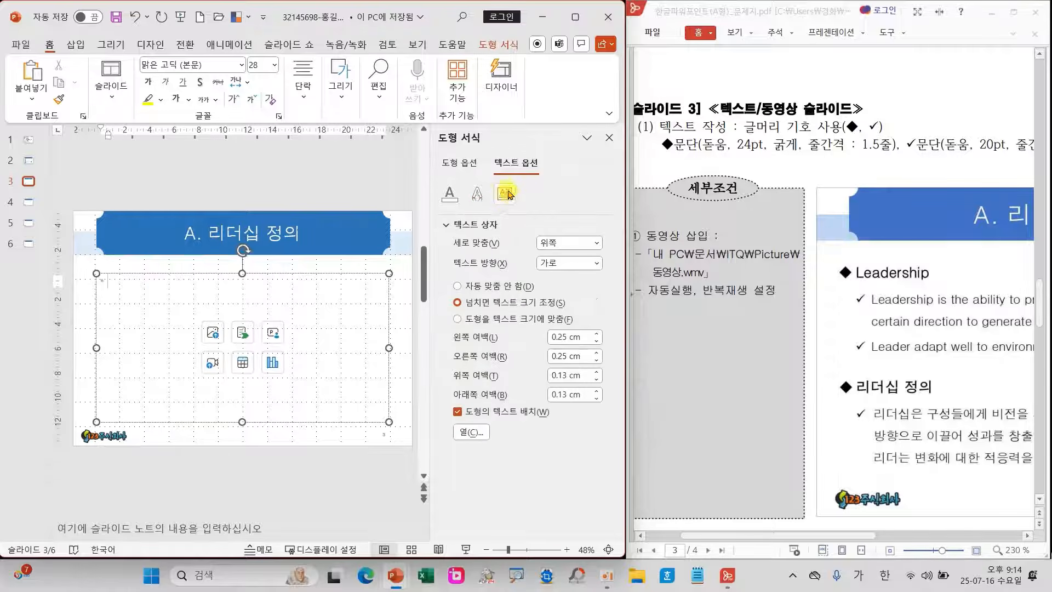
pyautogui.moveTo(512, 204)
pyautogui.mouseDown()
pyautogui.moveTo(493, 164)
pyautogui.moveTo(531, 194)
pyautogui.moveTo(526, 206)
pyautogui.mouseUp()
pyautogui.moveTo(441, 271)
pyautogui.mouseDown()
pyautogui.moveTo(564, 308)
pyautogui.moveTo(589, 336)
pyautogui.mouseUp()
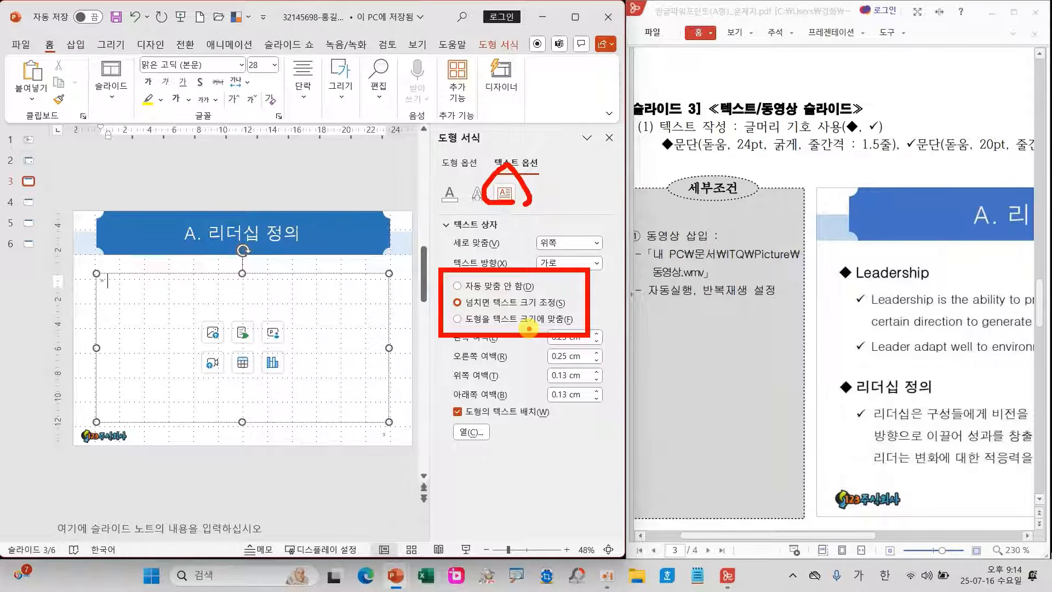
pyautogui.click(485, 287)
pyautogui.moveTo(433, 273)
pyautogui.mouseDown()
pyautogui.moveTo(471, 290)
pyautogui.moveTo(549, 298)
pyautogui.moveTo(575, 289)
pyautogui.moveTo(632, 205)
pyautogui.mouseUp()
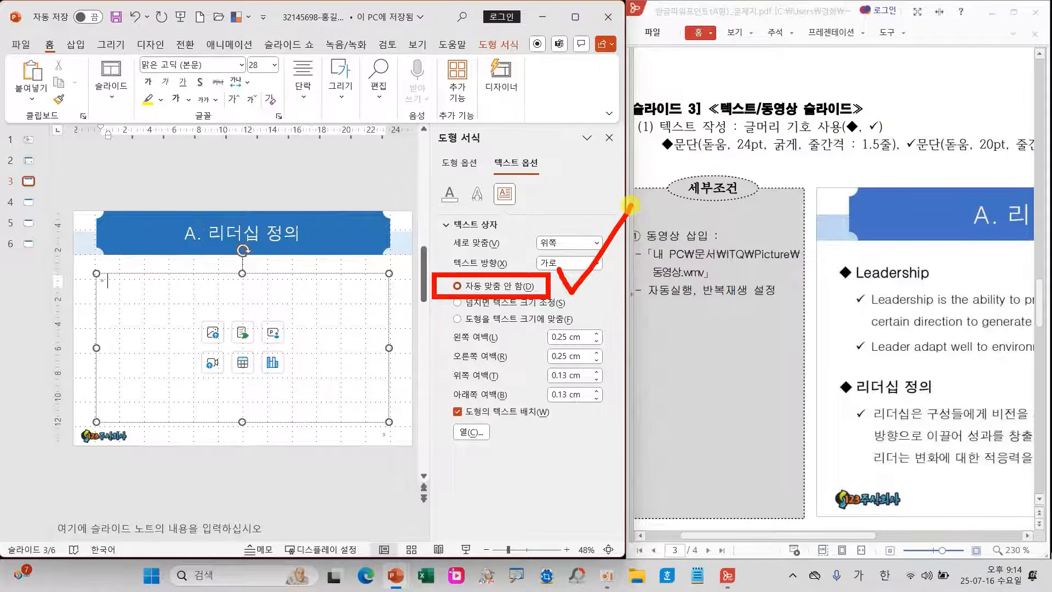
pyautogui.click(609, 137)
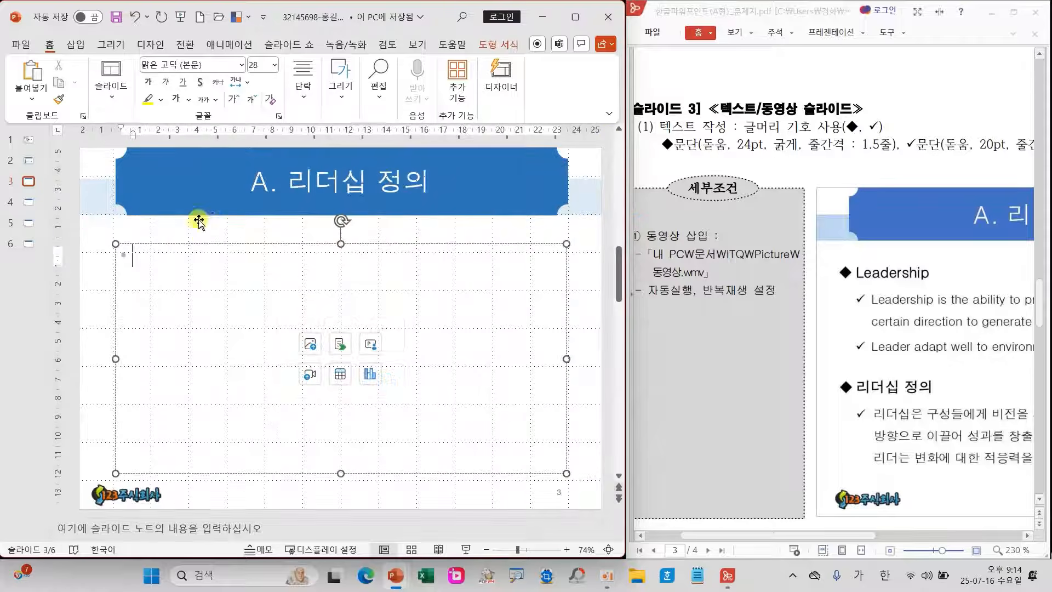
# Apply the ◆ bullet to the first body paragraph on slide 3 and enter Leadership
pyautogui.click(310, 101)
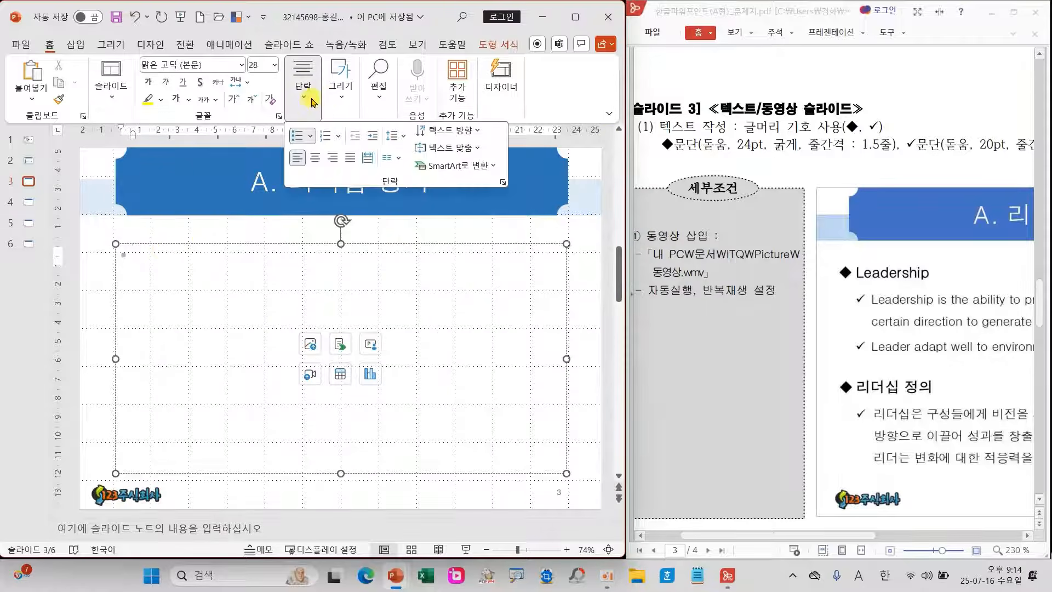
pyautogui.click(311, 135)
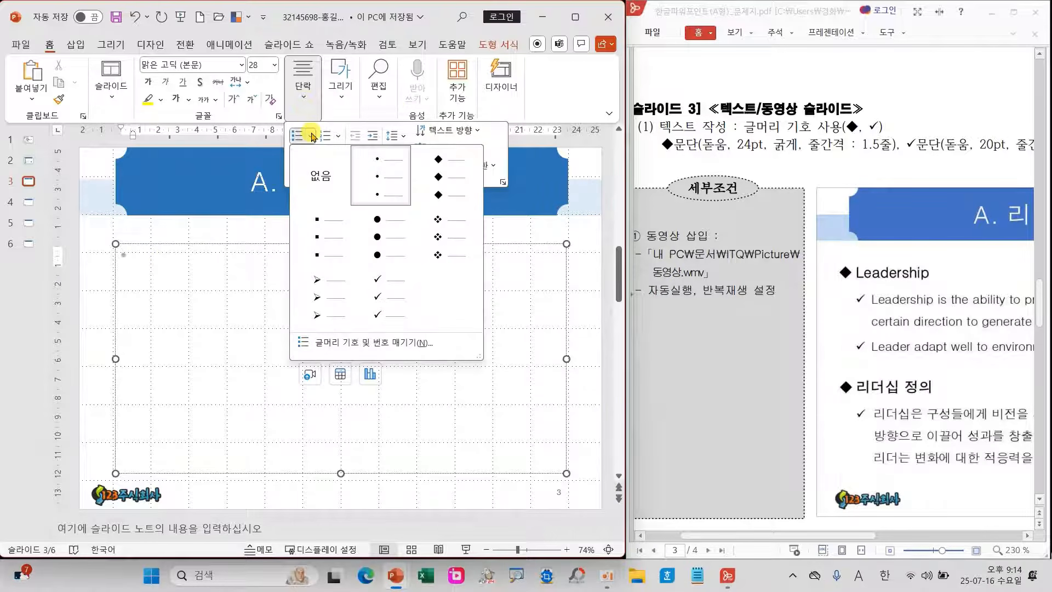
pyautogui.click(424, 175)
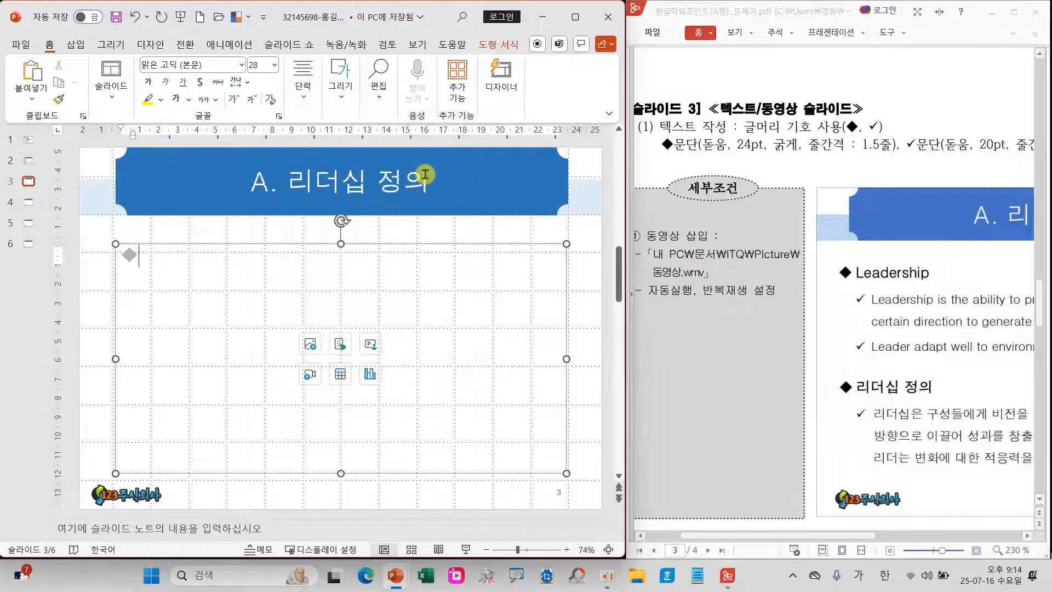
pyautogui.write('L')
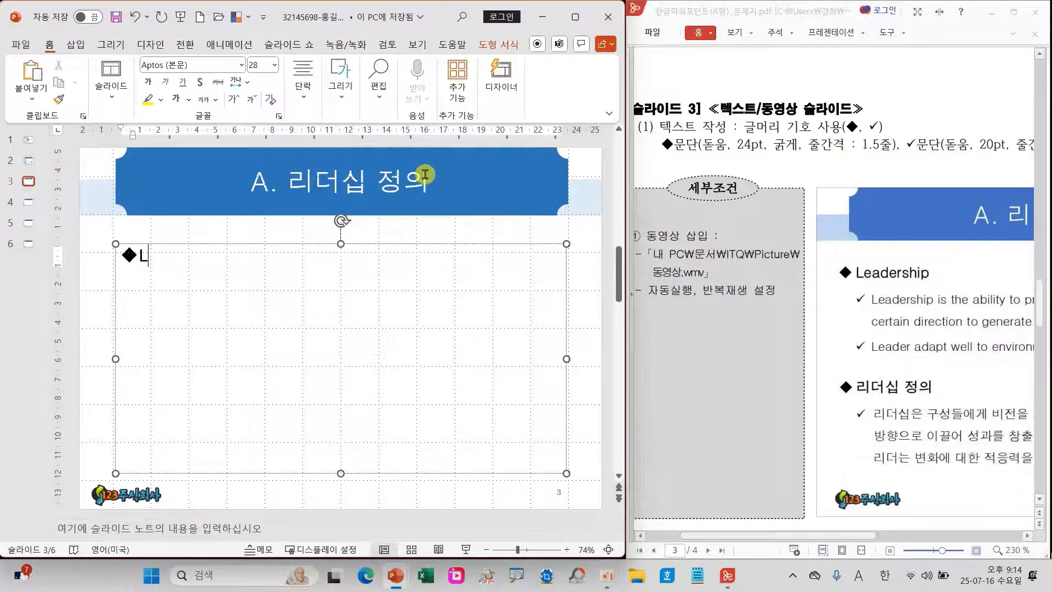
pyautogui.write('eadershi')
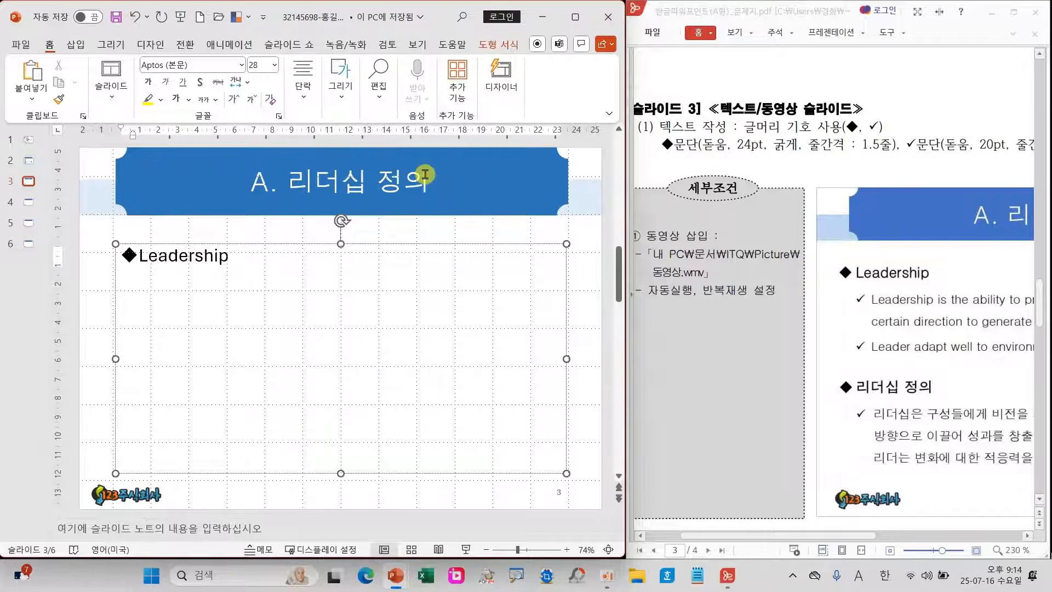
pyautogui.write('p')
# Add a paragraph under Leadership with the ✓ bullet and indent it one level
pyautogui.press('Return')
pyautogui.click(303, 82)
pyautogui.click(310, 136)
pyautogui.click(376, 348)
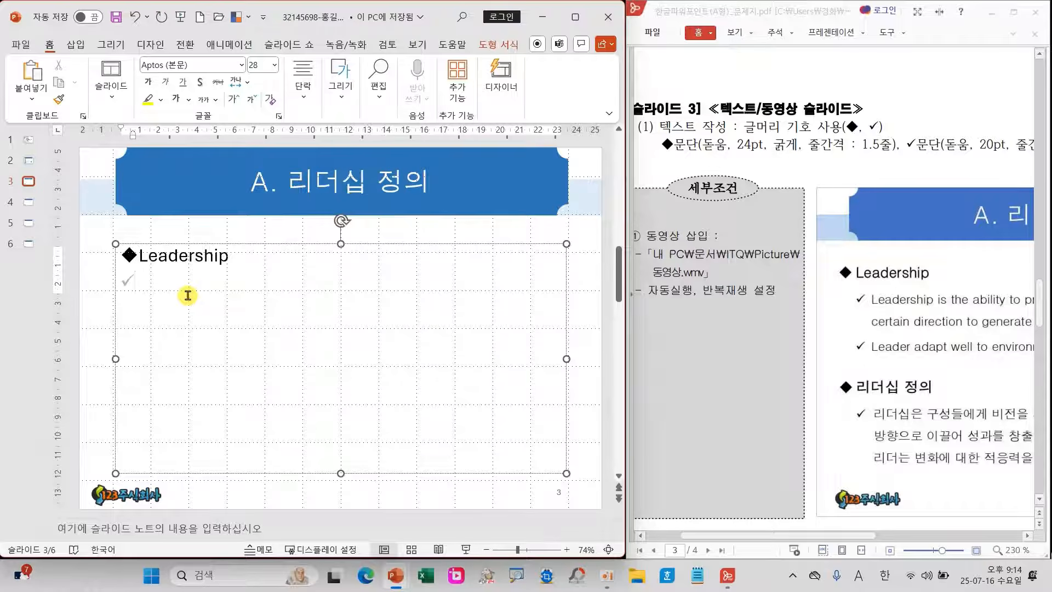
pyautogui.press('Tab')
pyautogui.moveTo(173, 298)
pyautogui.mouseDown()
pyautogui.moveTo(232, 291)
pyautogui.moveTo(206, 360)
pyautogui.mouseUp()
pyautogui.moveTo(242, 317); pyautogui.dragTo(257, 357)
pyautogui.moveTo(267, 259)
pyautogui.mouseDown()
pyautogui.moveTo(312, 348)
pyautogui.moveTo(277, 347)
pyautogui.mouseUp()
pyautogui.moveTo(156, 281)
pyautogui.mouseDown()
pyautogui.moveTo(108, 278)
pyautogui.moveTo(152, 310)
pyautogui.mouseUp()
pyautogui.press('Escape')
pyautogui.hotkey('shift', 'Tab')
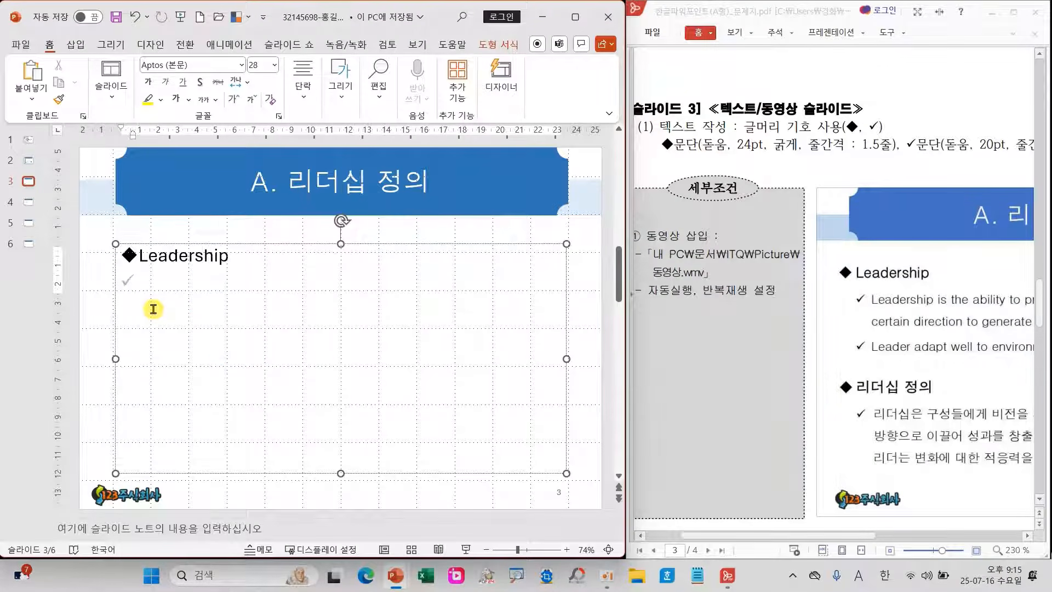
pyautogui.press('Tab')
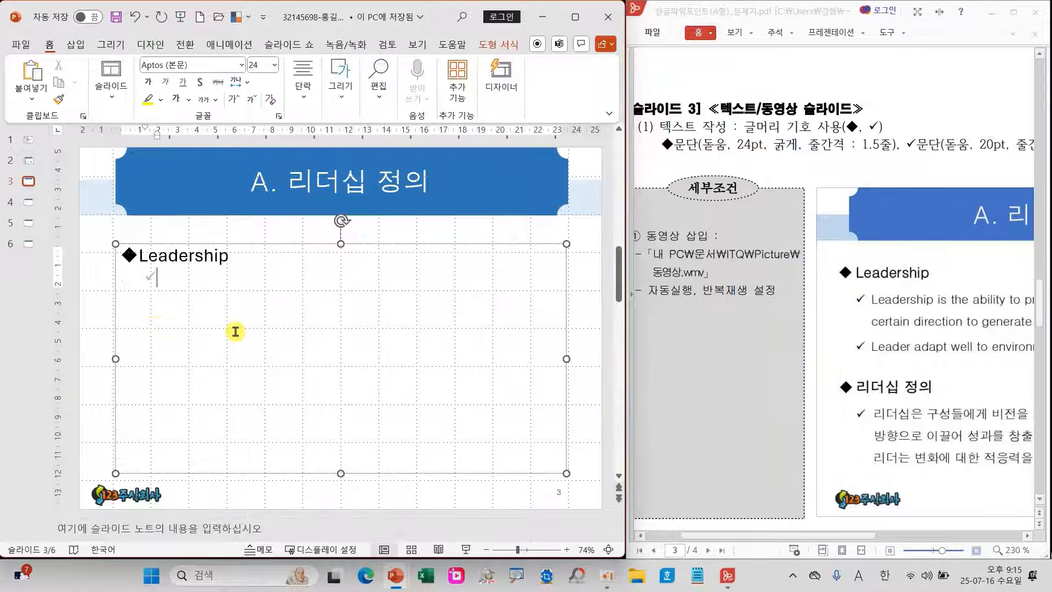
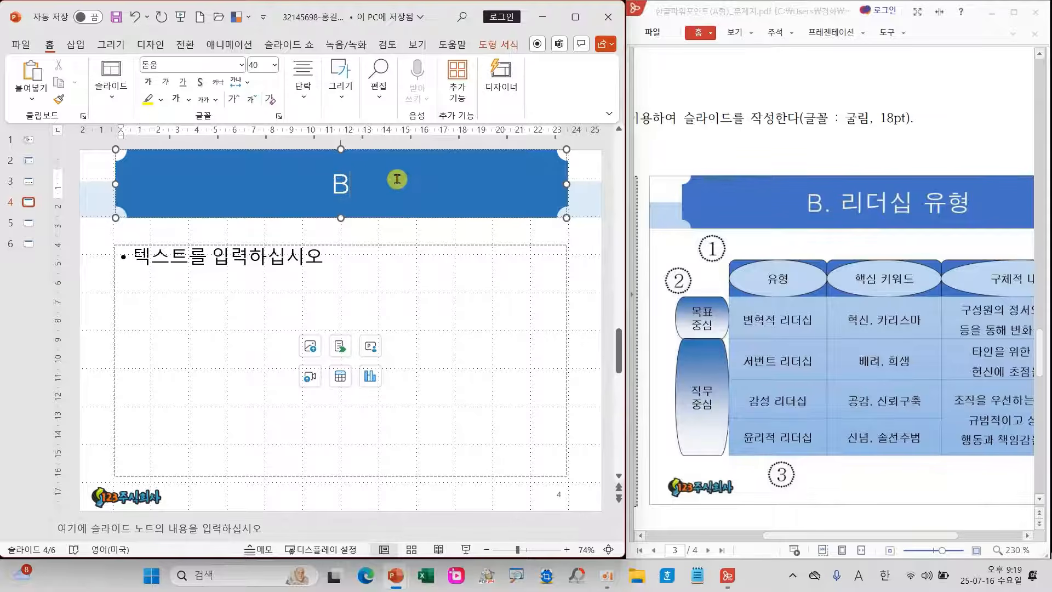
# Complete the slide 4 title as B. 리더십 유형
pyautogui.write('리더')
pyautogui.press('BackSpace')
pyautogui.press('BackSpace')
pyautogui.press('BackSpace')
pyautogui.write('리덧ㅣㅂ 유형')
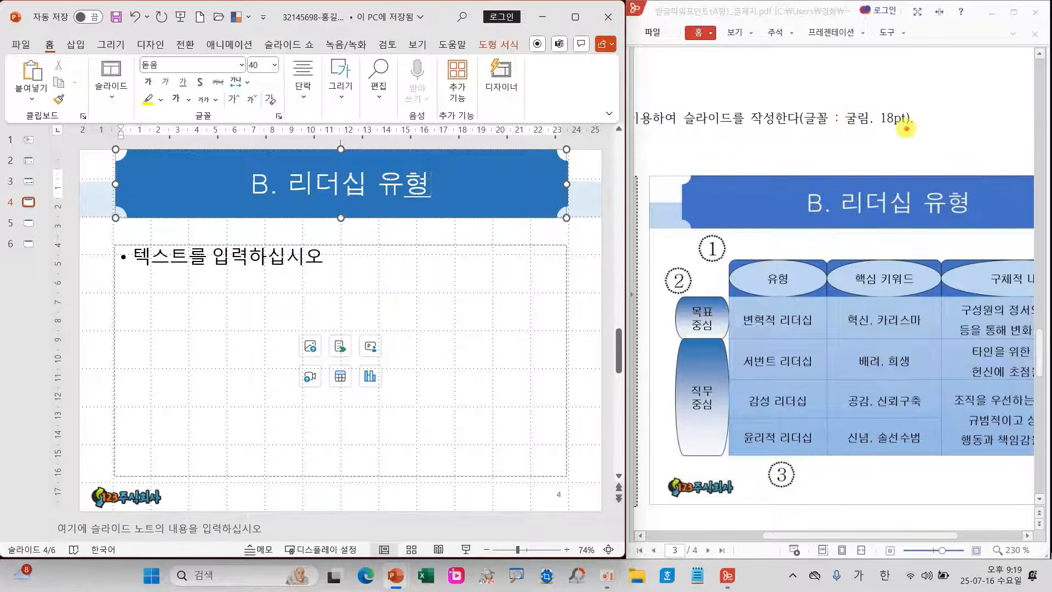
# Examine the slide 4 font, shape, gradient and table style requirements and the sample table in the exam PDF
pyautogui.moveTo(906, 128)
pyautogui.mouseDown()
pyautogui.moveTo(821, 123)
pyautogui.moveTo(907, 98)
pyautogui.moveTo(910, 130)
pyautogui.mouseUp()
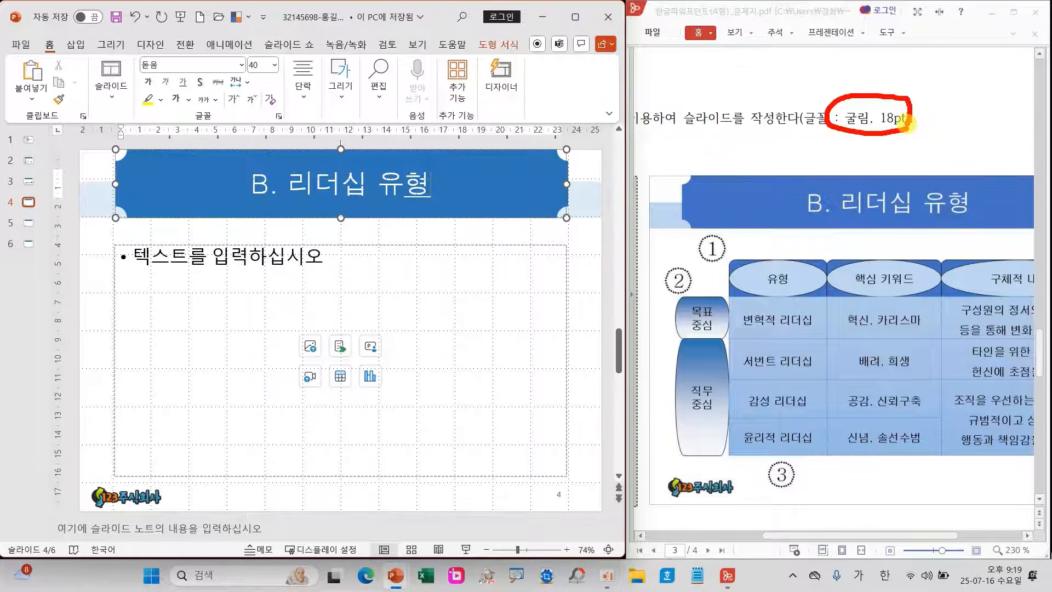
pyautogui.click(760, 535)
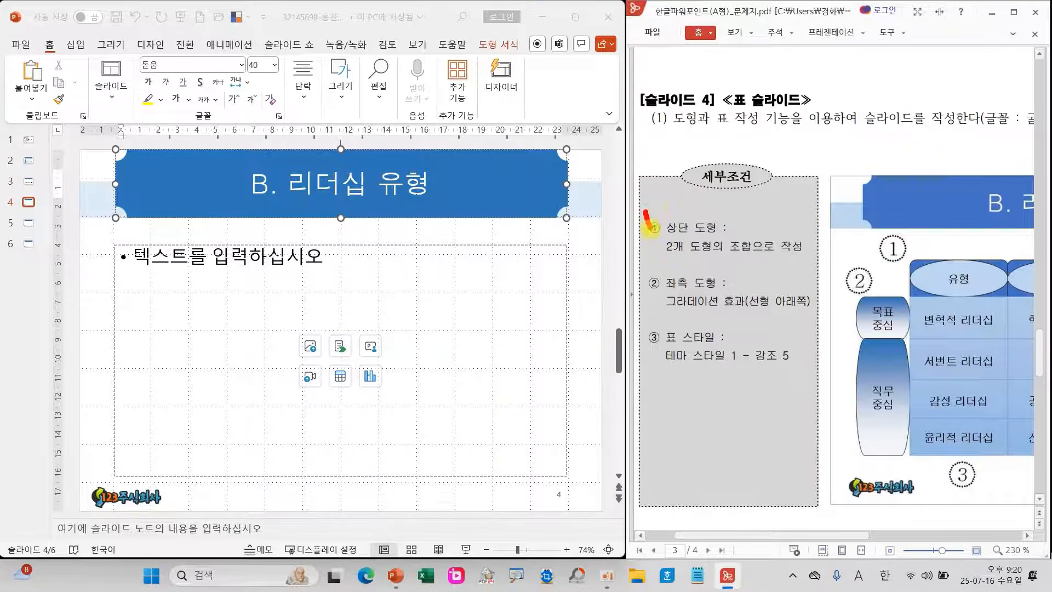
pyautogui.moveTo(644, 275); pyautogui.dragTo(667, 269)
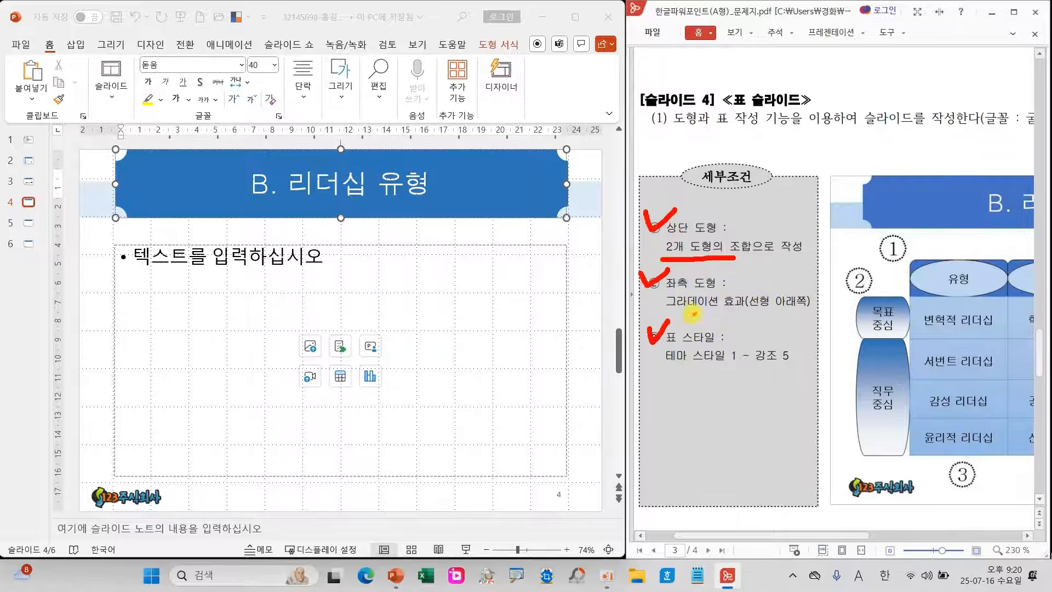
pyautogui.moveTo(690, 313); pyautogui.dragTo(794, 313)
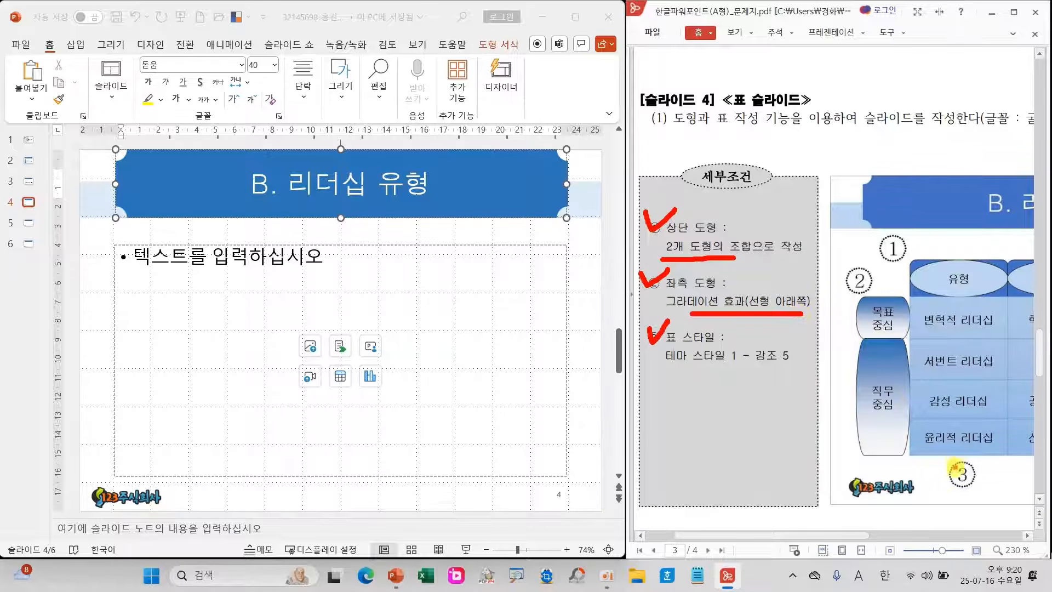
pyautogui.moveTo(652, 370); pyautogui.dragTo(788, 369)
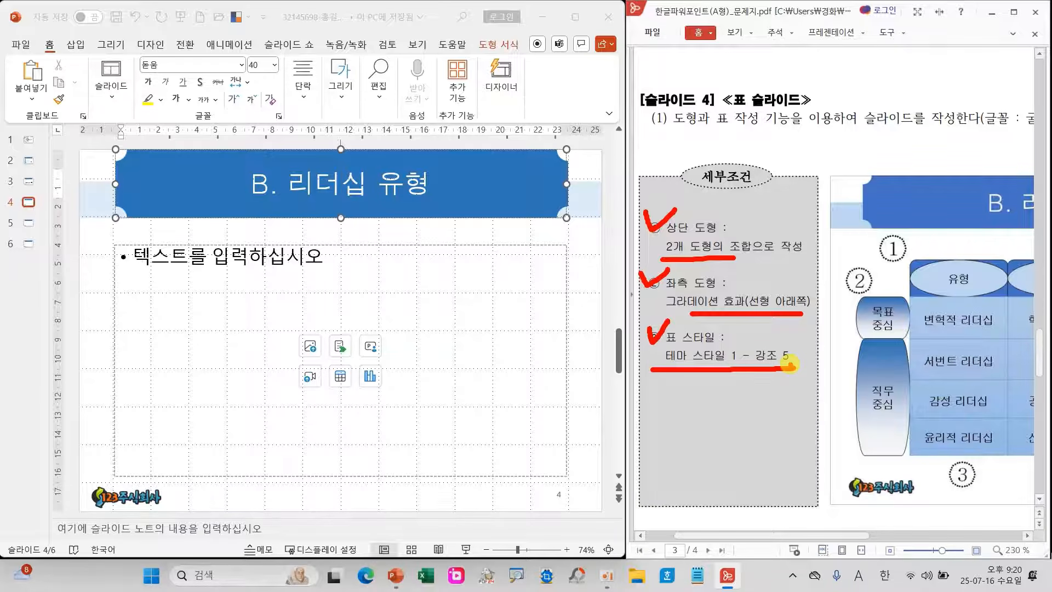
pyautogui.moveTo(830, 535); pyautogui.dragTo(954, 539)
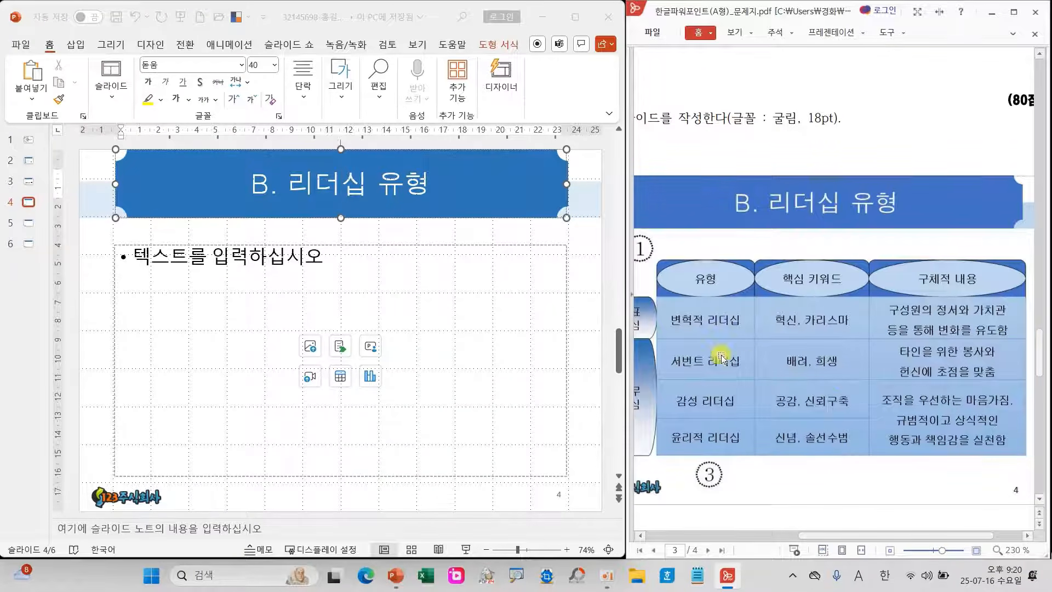
# Insert a table with 3 columns and 4 rows in the slide 4 content placeholder
pyautogui.click(340, 377)
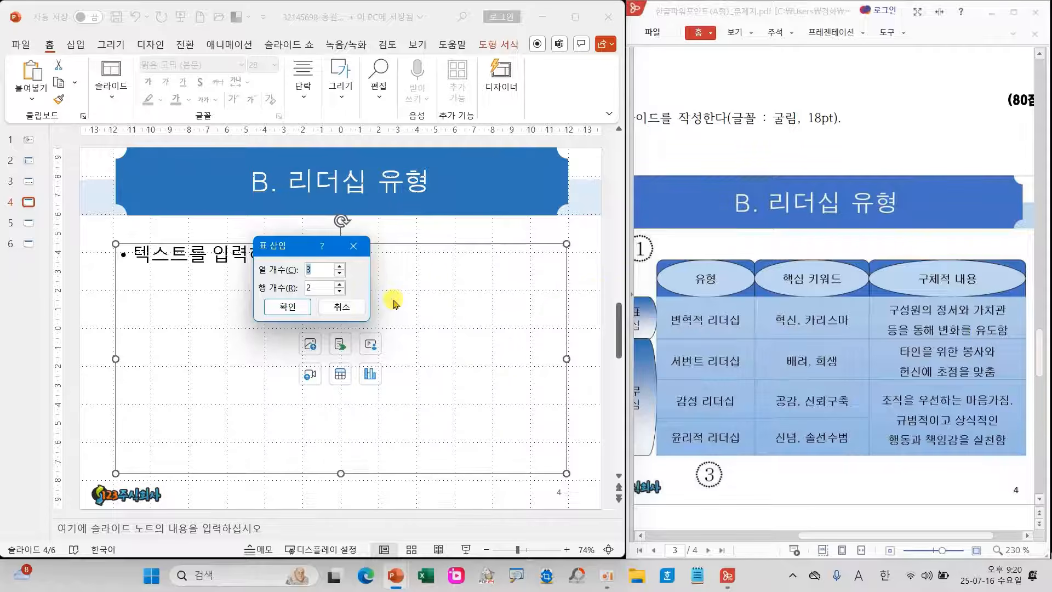
pyautogui.click(287, 305)
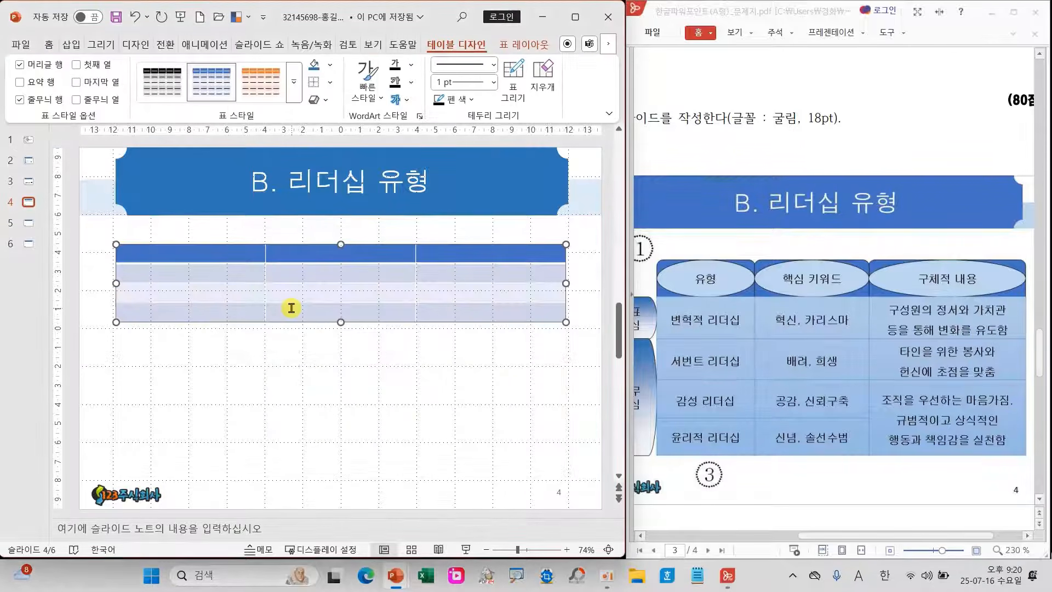
pyautogui.moveTo(579, 343)
pyautogui.mouseDown()
pyautogui.moveTo(537, 309)
pyautogui.moveTo(584, 330)
pyautogui.mouseUp()
pyautogui.moveTo(130, 249)
pyautogui.mouseDown()
pyautogui.moveTo(109, 222)
pyautogui.moveTo(137, 256)
pyautogui.mouseUp()
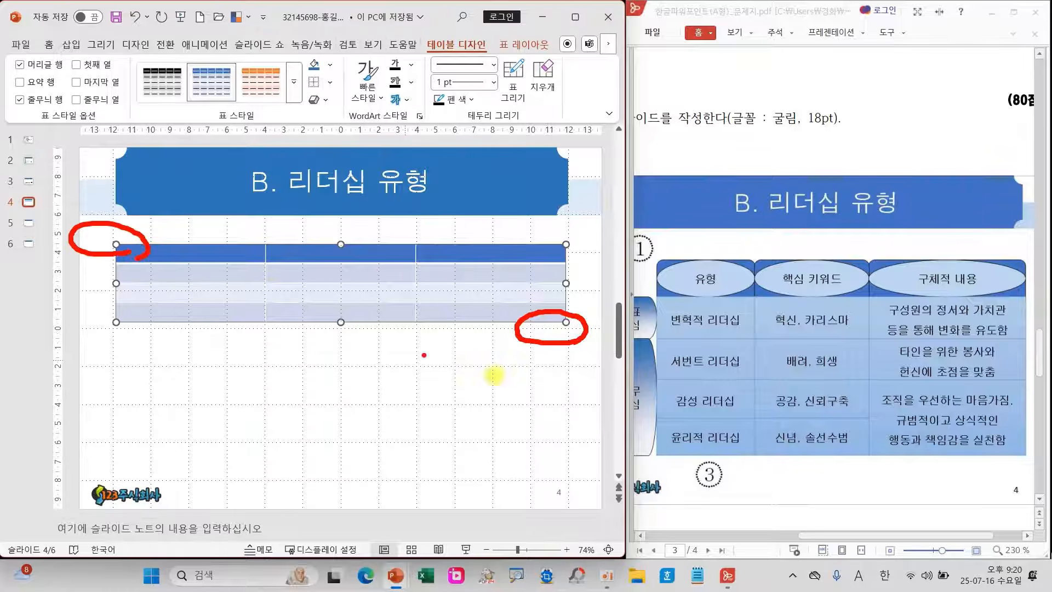
# Enlarge the table toward the slide's lower-right corner and pull in its upper-left corner, leaving room above and to its left for shapes
pyautogui.moveTo(565, 322)
pyautogui.mouseDown()
pyautogui.moveTo(564, 444)
pyautogui.moveTo(584, 479)
pyautogui.mouseUp()
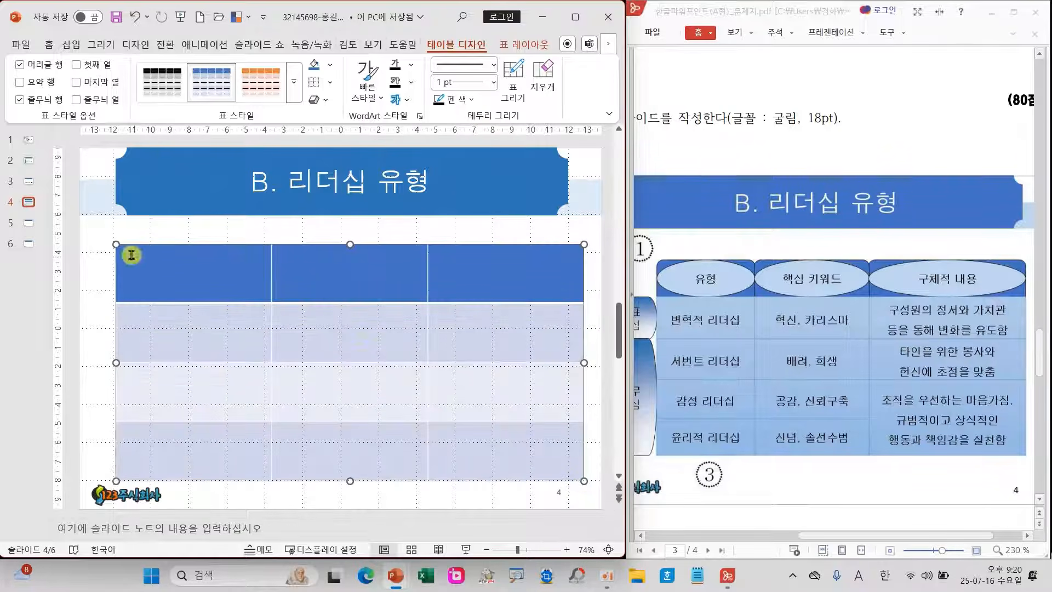
pyautogui.moveTo(148, 258); pyautogui.dragTo(167, 270)
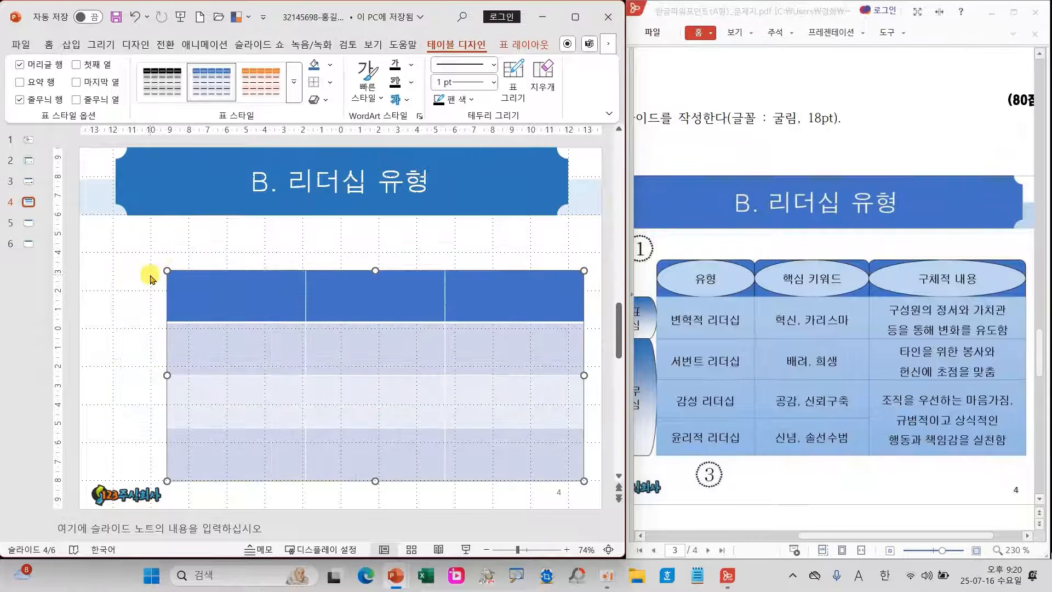
pyautogui.moveTo(82, 277); pyautogui.dragTo(166, 273)
pyautogui.moveTo(172, 219); pyautogui.dragTo(168, 273)
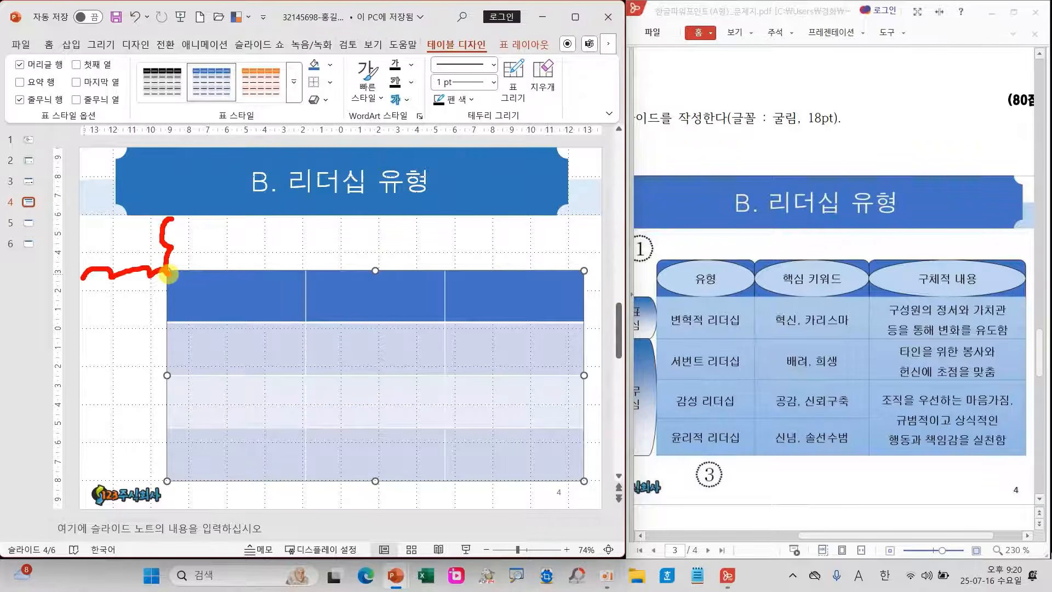
pyautogui.press('Escape')
pyautogui.moveTo(166, 268); pyautogui.dragTo(170, 278)
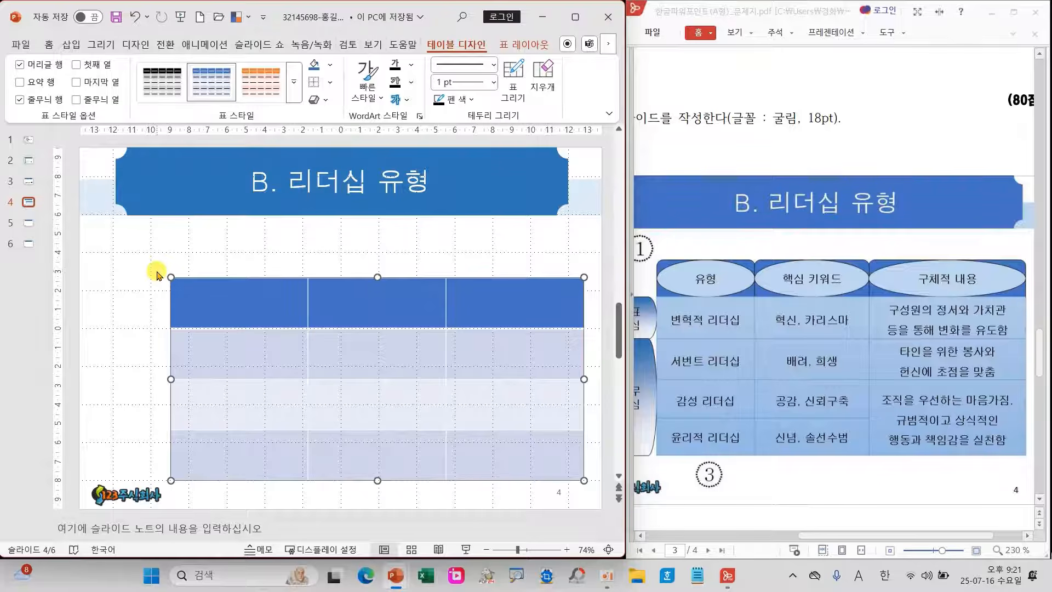
# Apply the table style 테마 스타일 1 - 강조 5 to the slide 4 table
pyautogui.moveTo(812, 537); pyautogui.dragTo(704, 549)
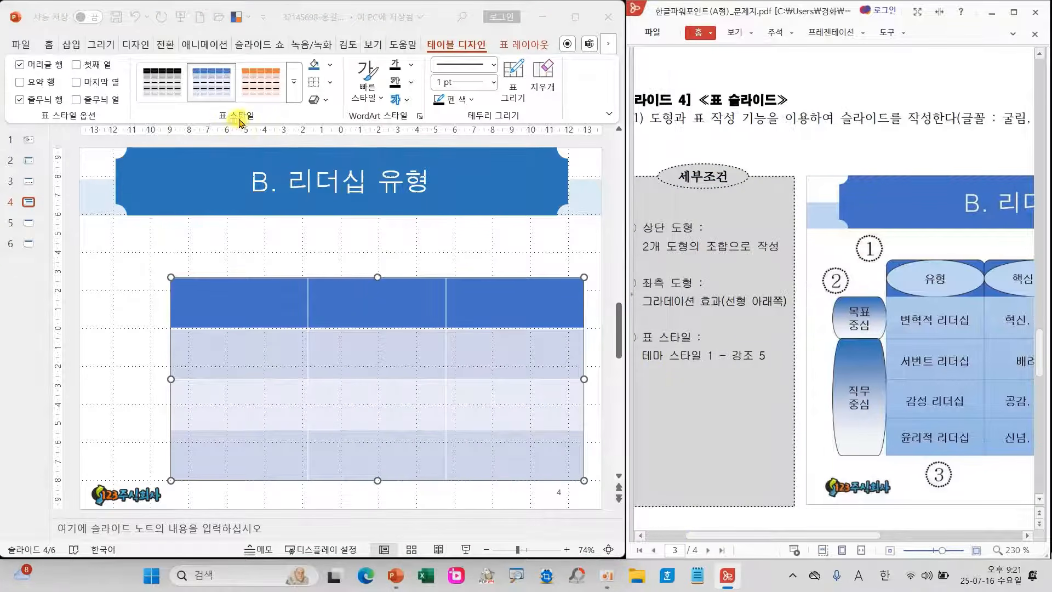
pyautogui.moveTo(243, 132)
pyautogui.mouseDown()
pyautogui.moveTo(184, 113)
pyautogui.moveTo(256, 127)
pyautogui.mouseUp()
pyautogui.moveTo(686, 331)
pyautogui.mouseDown()
pyautogui.moveTo(639, 348)
pyautogui.moveTo(694, 337)
pyautogui.mouseUp()
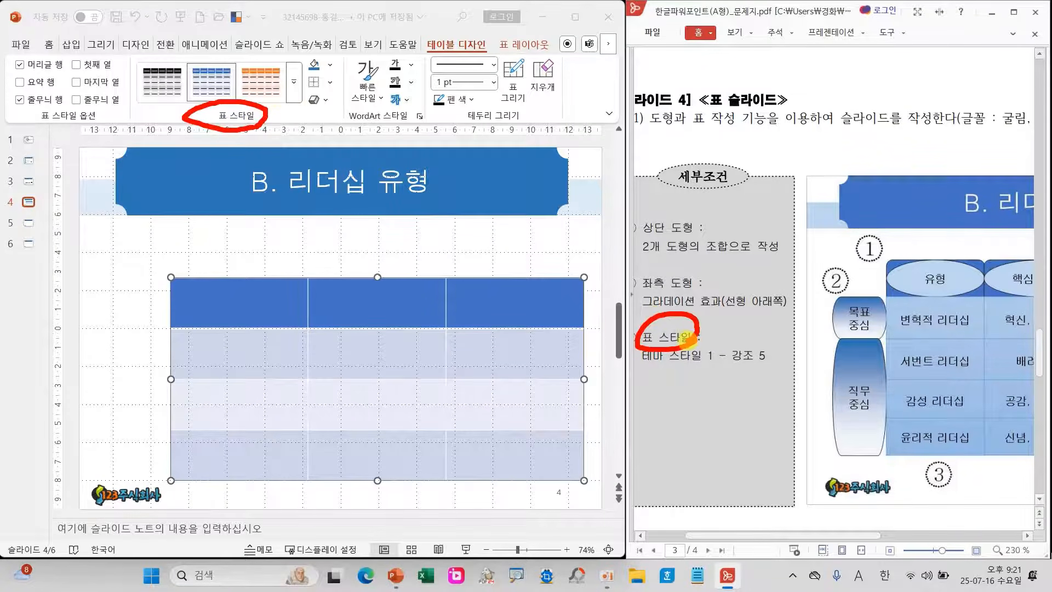
pyautogui.moveTo(287, 81); pyautogui.dragTo(332, 65)
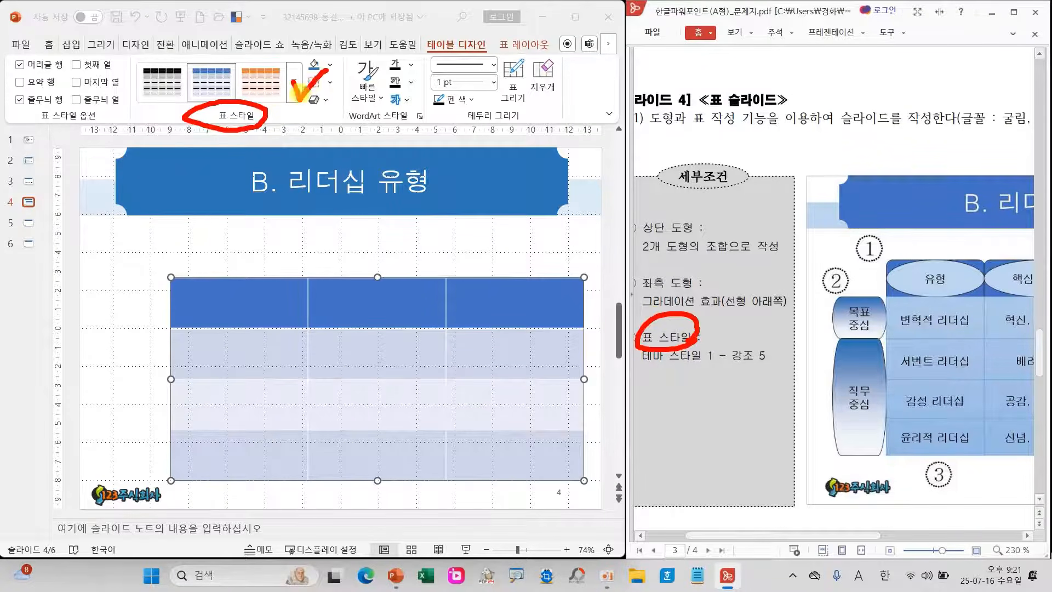
pyautogui.press('Escape')
pyautogui.click(298, 93)
pyautogui.click(299, 93)
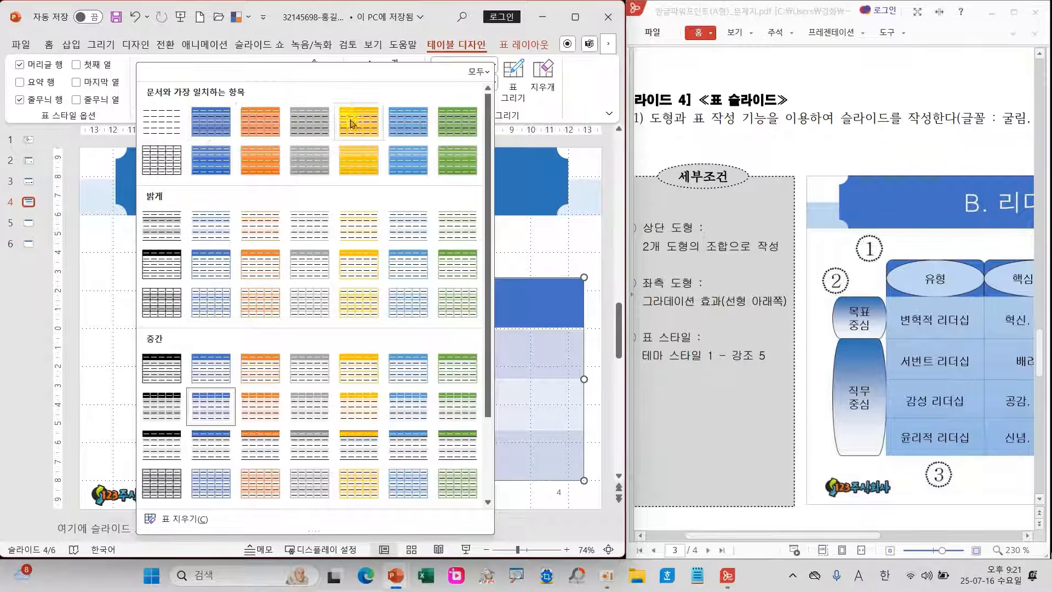
pyautogui.click(406, 122)
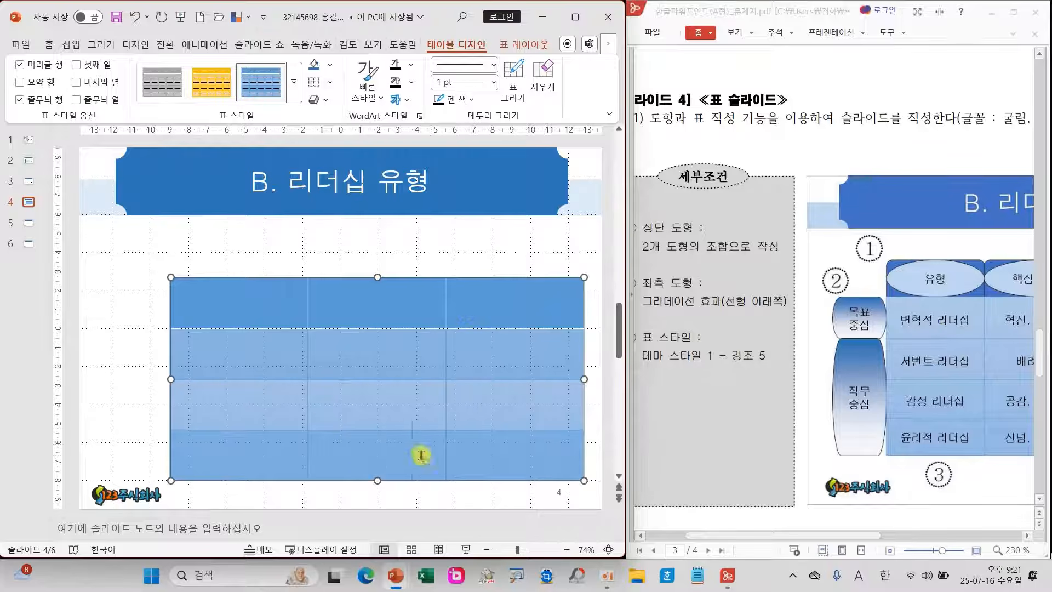
# Turn off the 줄무늬 행 (banded rows) and 머리글 행 (header row) options for the table
pyautogui.click(35, 103)
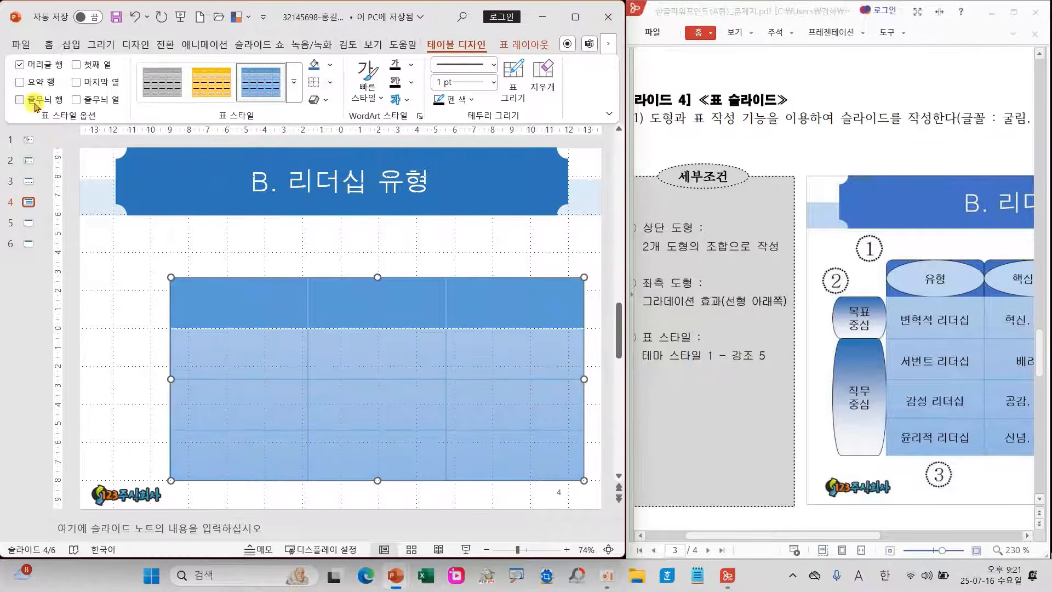
pyautogui.click(37, 68)
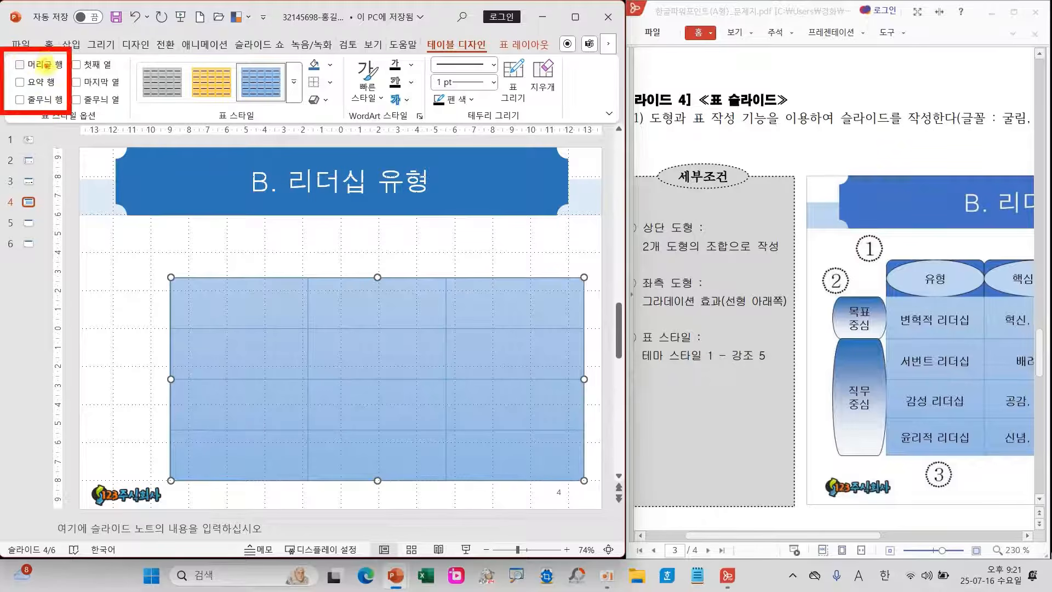
pyautogui.moveTo(14, 71); pyautogui.dragTo(39, 73)
pyautogui.moveTo(7, 105); pyautogui.dragTo(16, 105)
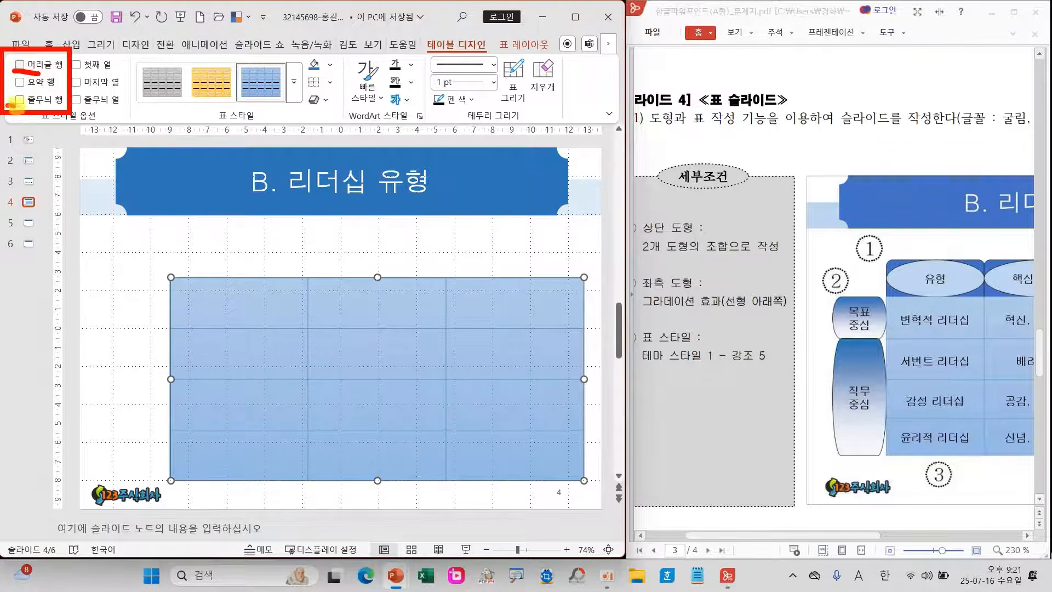
# Set the font of the whole slide 4 table to 굴림
pyautogui.click(55, 46)
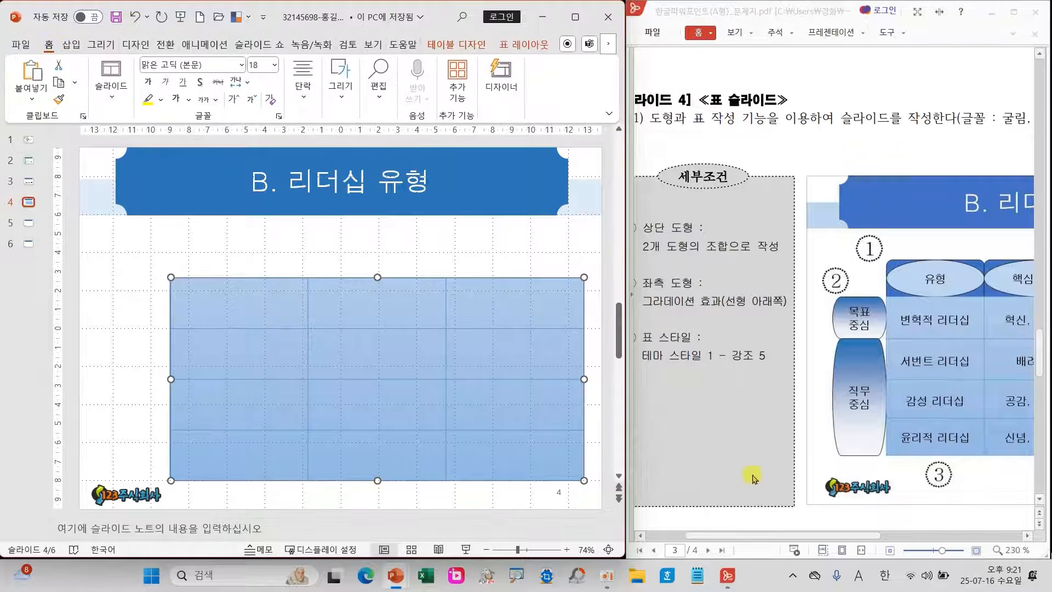
pyautogui.moveTo(778, 531); pyautogui.dragTo(837, 535)
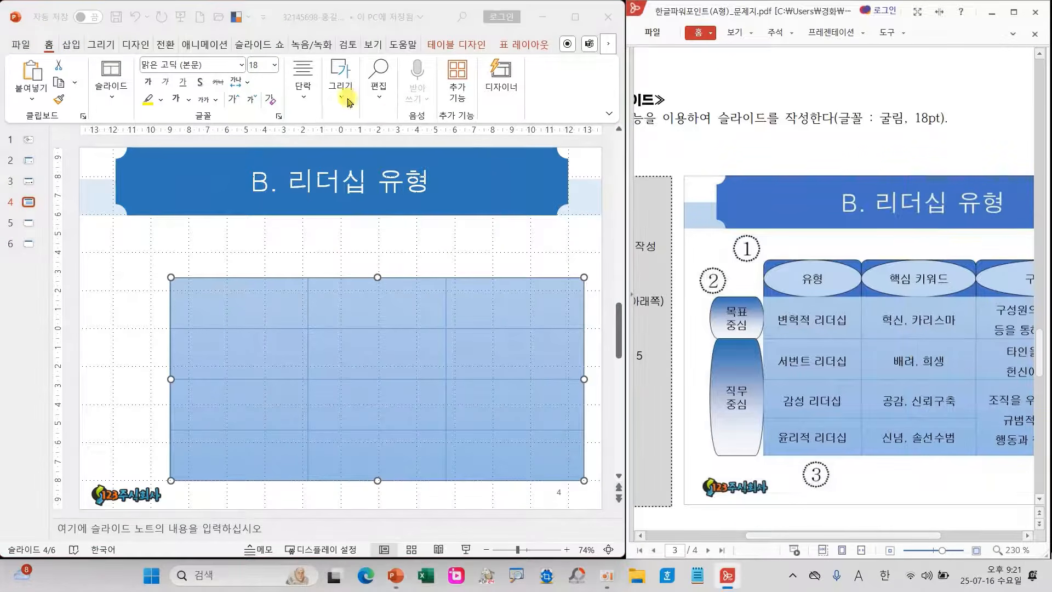
pyautogui.click(239, 67)
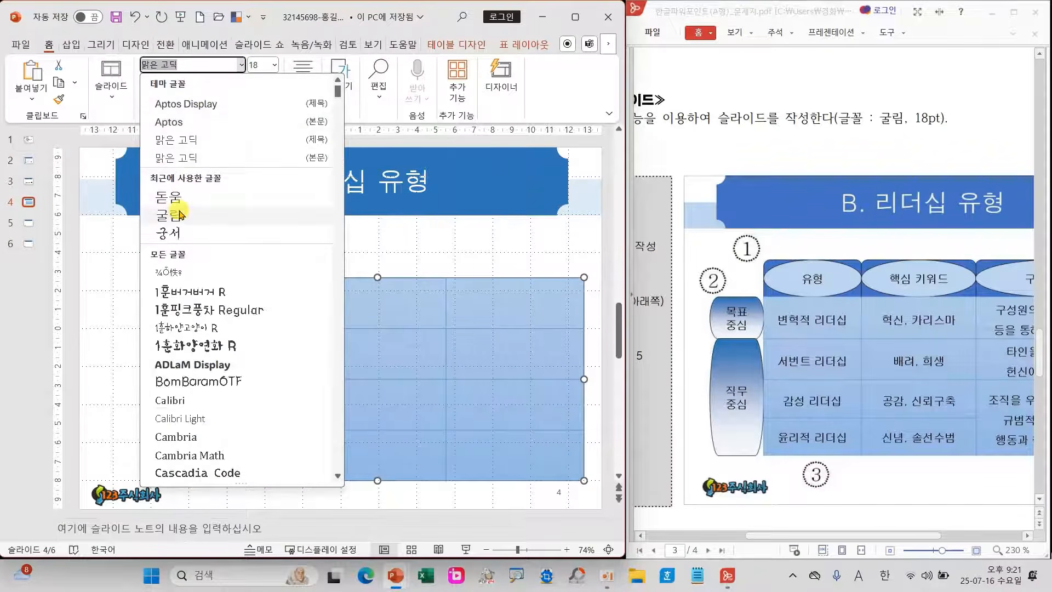
pyautogui.click(195, 204)
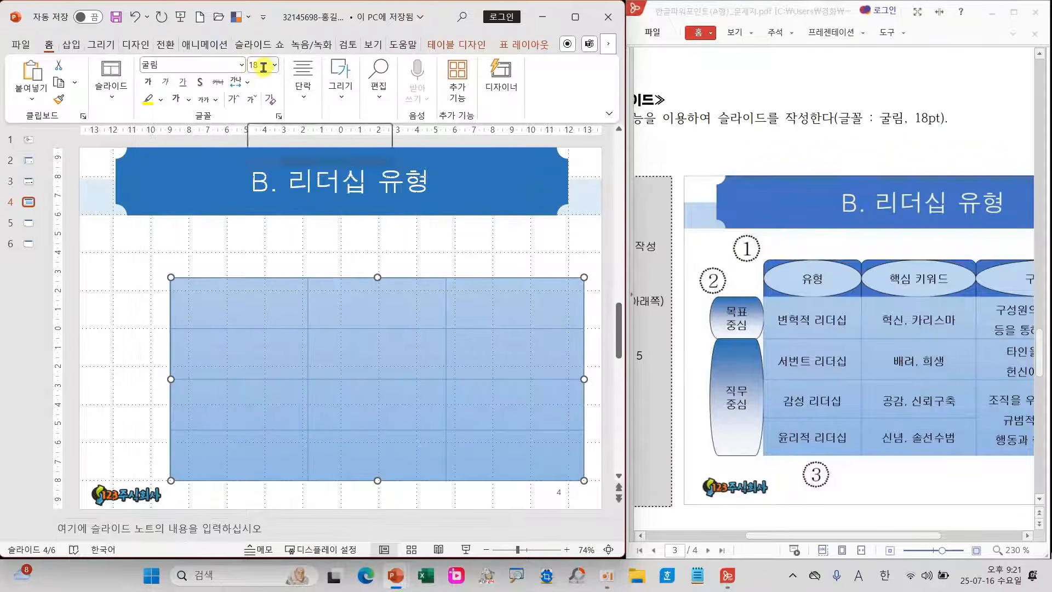
# Set the line spacing of the whole table to 1.5
pyautogui.moveTo(833, 535); pyautogui.dragTo(919, 536)
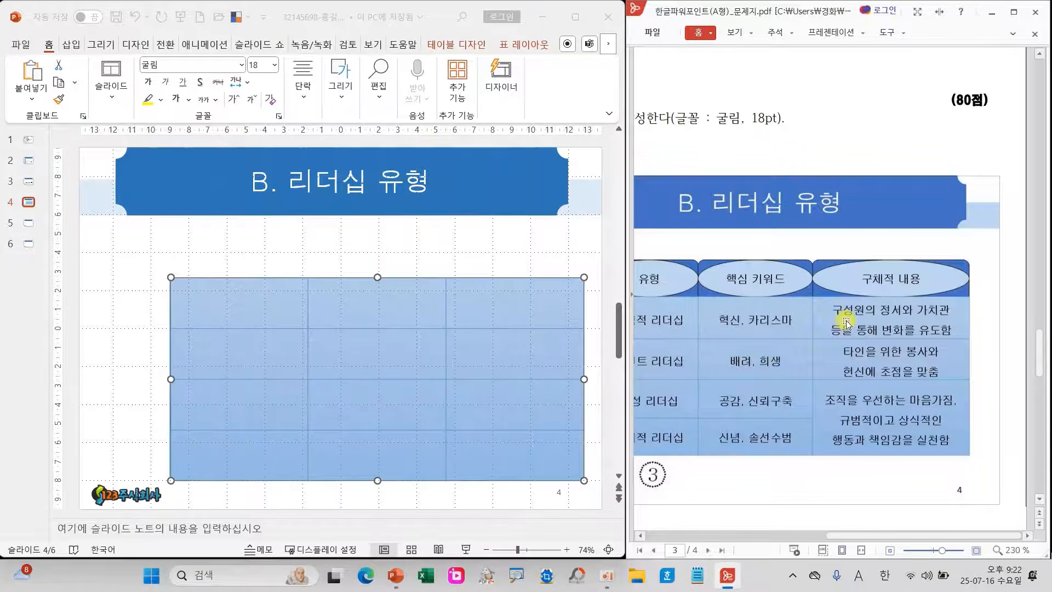
pyautogui.click(304, 99)
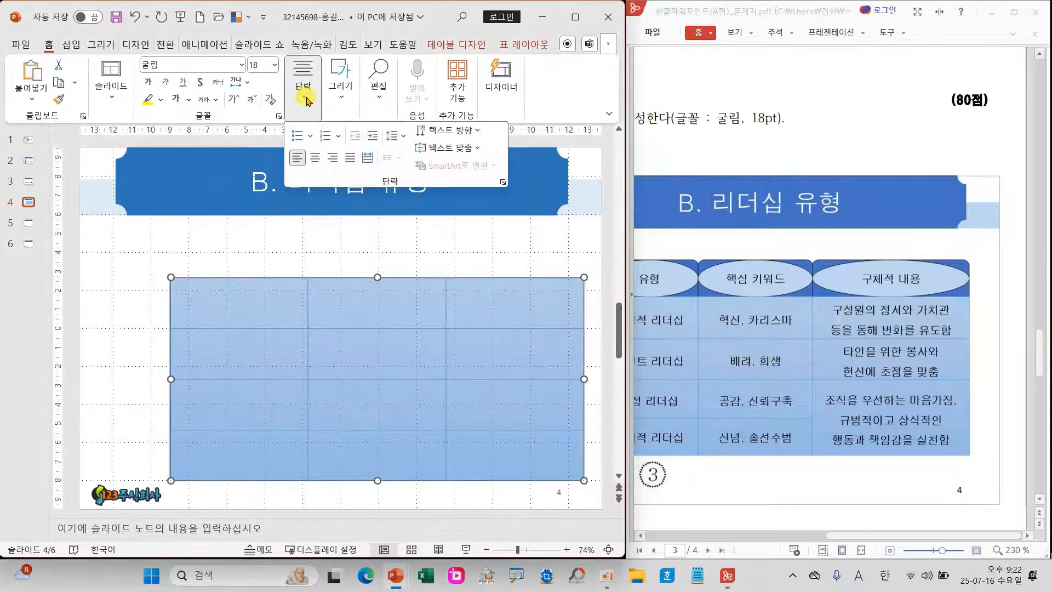
pyautogui.click(395, 136)
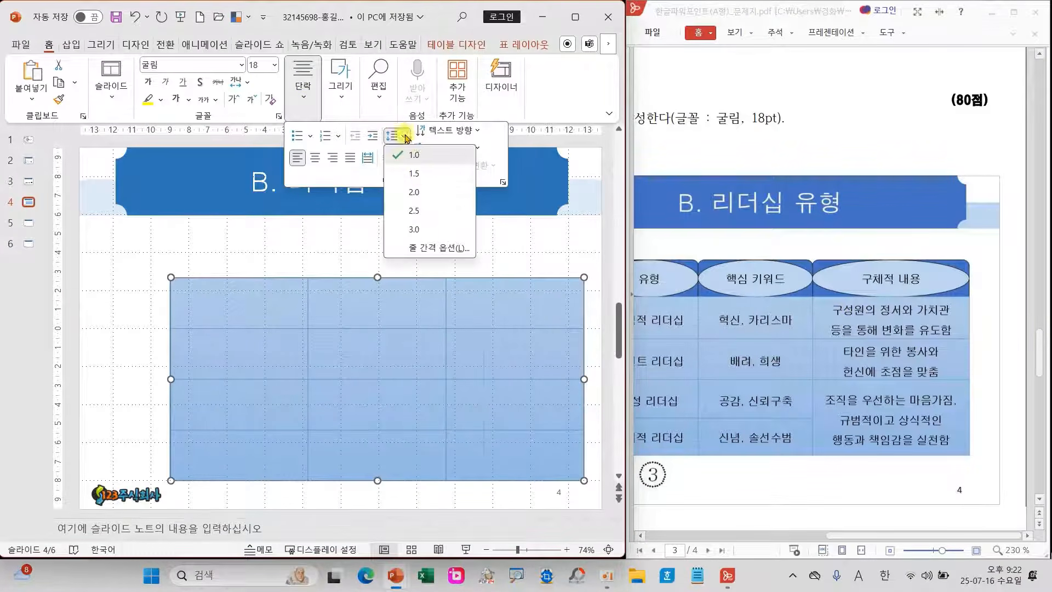
pyautogui.click(422, 176)
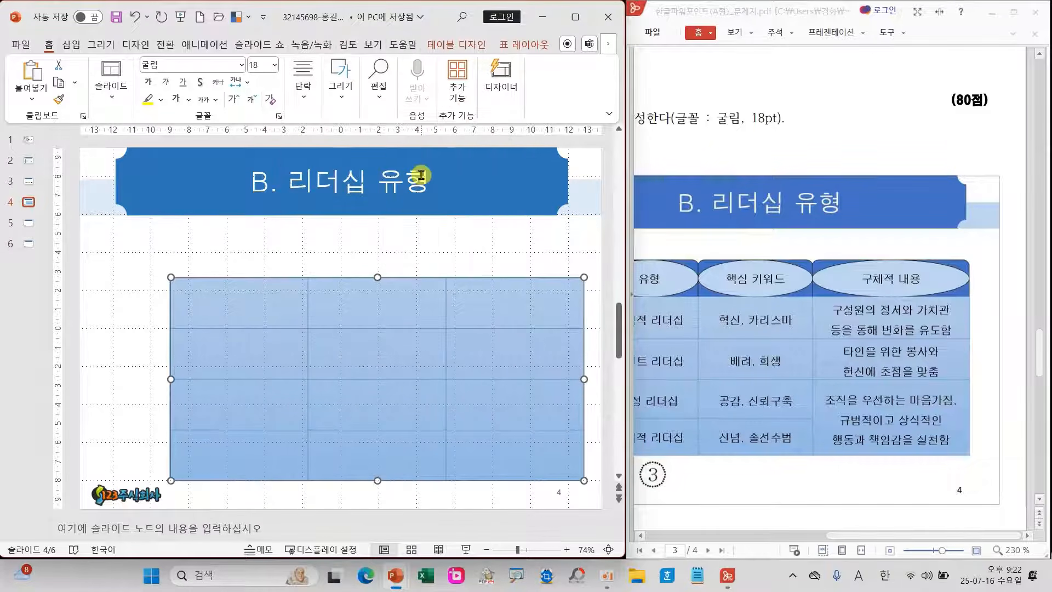
# Center the table text horizontally and align it vertically to 중간 (middle) in every cell
pyautogui.click(305, 91)
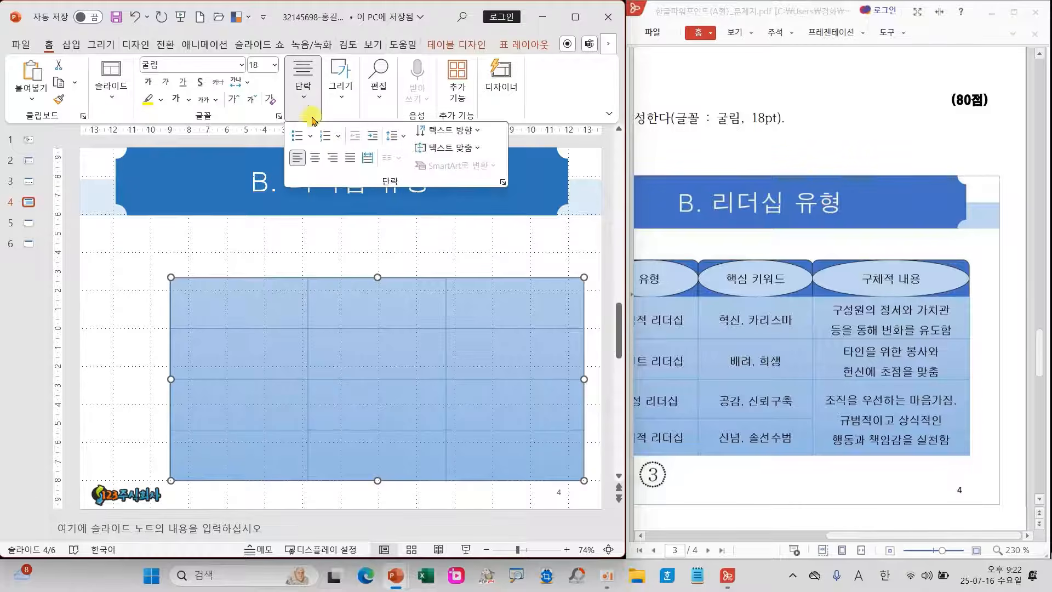
pyautogui.click(317, 160)
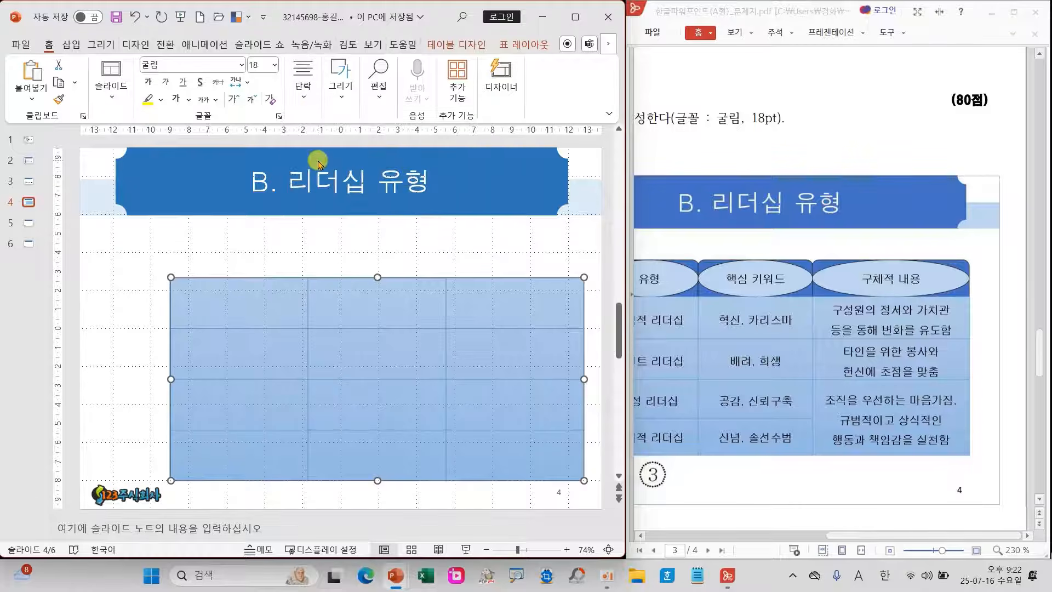
pyautogui.click(303, 87)
pyautogui.click(452, 151)
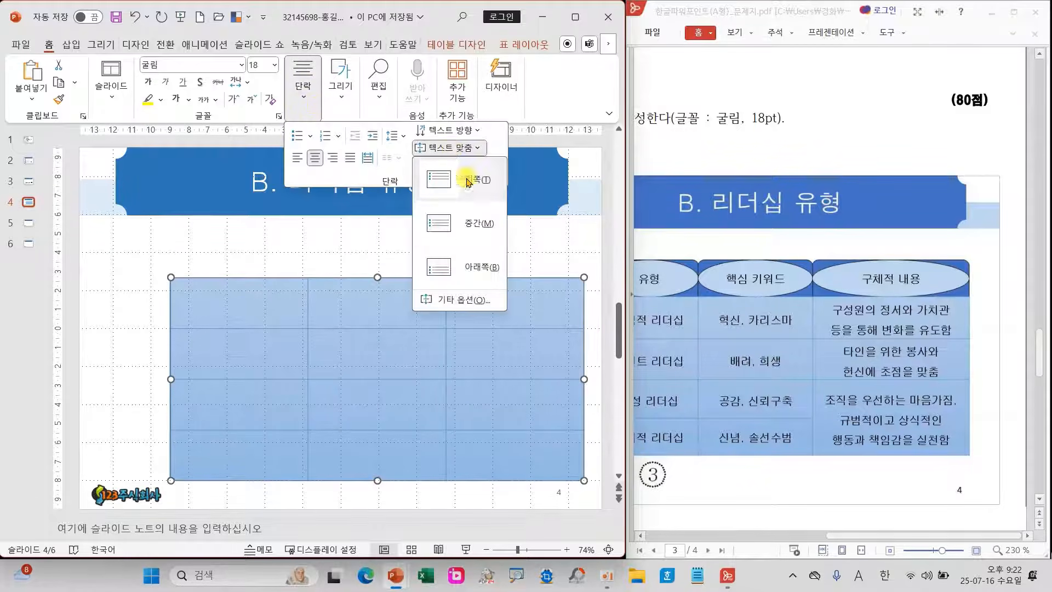
pyautogui.hotkey('ctrl', '2')
pyautogui.moveTo(323, 168)
pyautogui.mouseDown()
pyautogui.moveTo(297, 164)
pyautogui.moveTo(322, 149)
pyautogui.moveTo(317, 171)
pyautogui.mouseUp()
pyautogui.moveTo(400, 204); pyautogui.dragTo(517, 252)
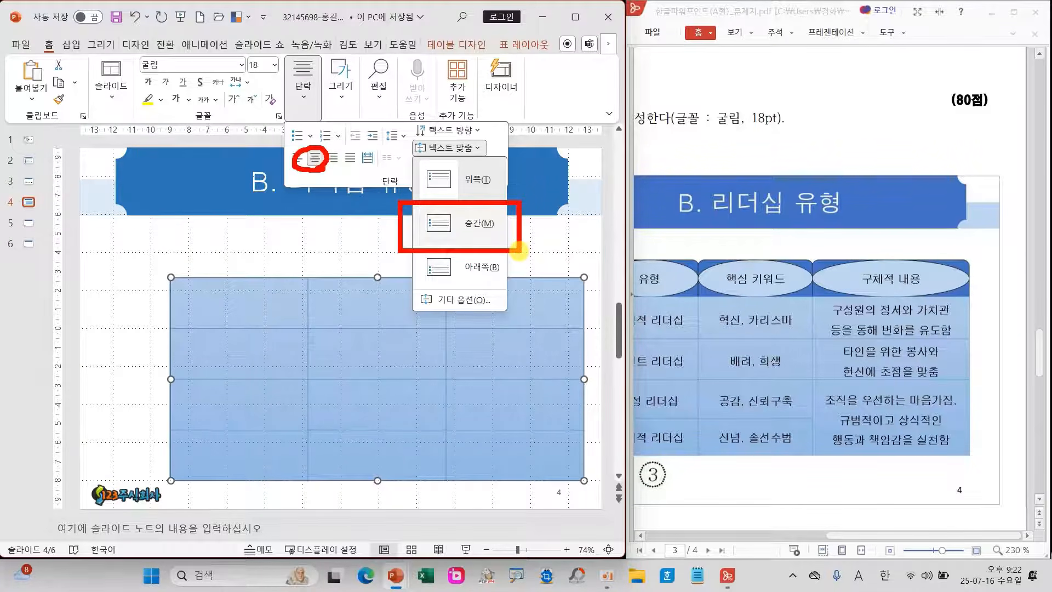
pyautogui.press('Escape')
pyautogui.click(303, 82)
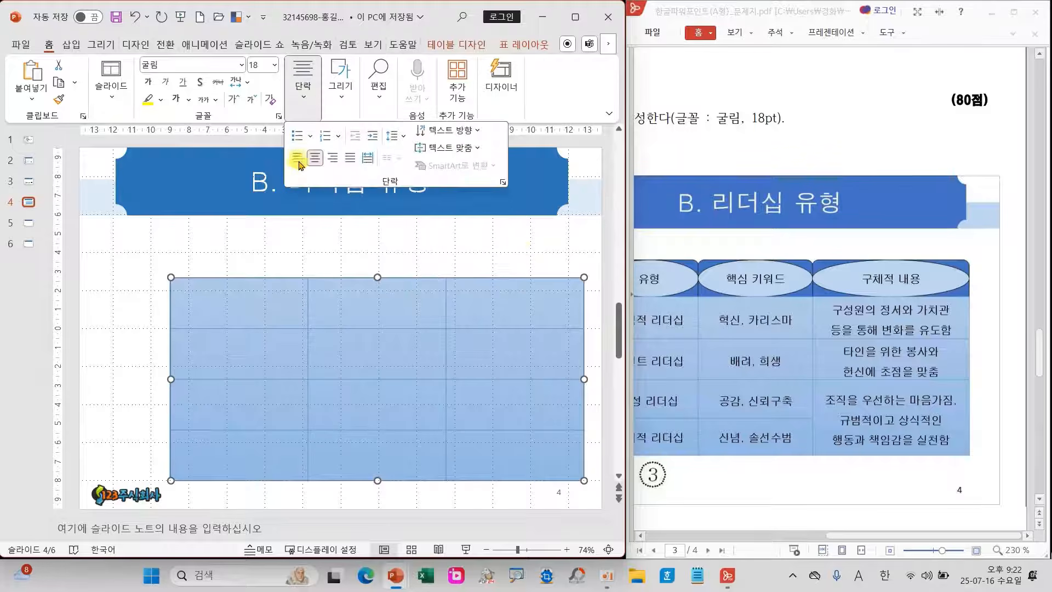
pyautogui.click(446, 147)
pyautogui.click(454, 229)
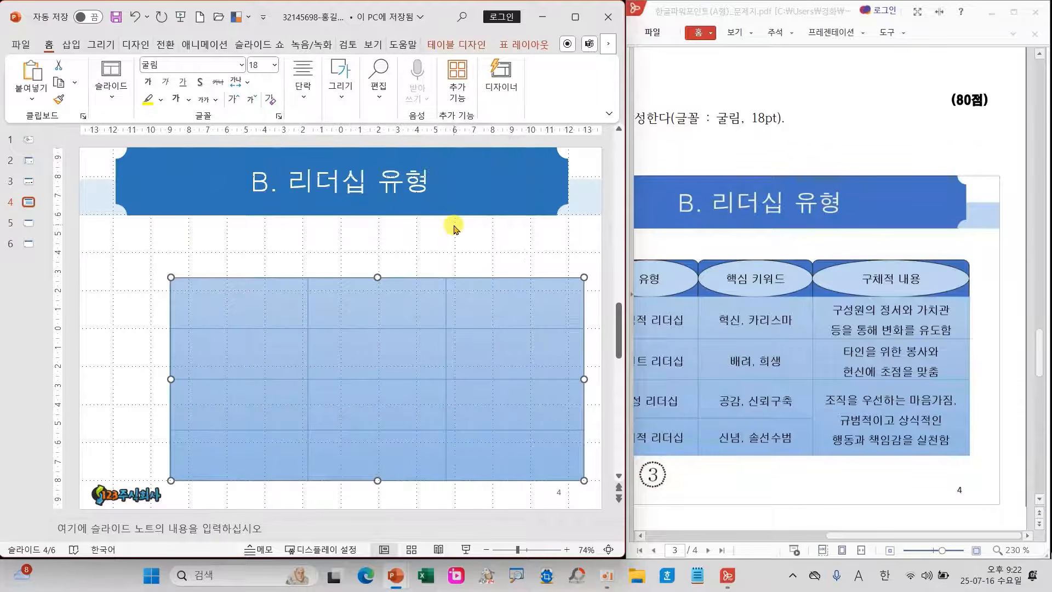
# Narrow the table's first and second columns so the third column is the widest, matching the sample table's proportions
pyautogui.moveTo(833, 533); pyautogui.dragTo(812, 534)
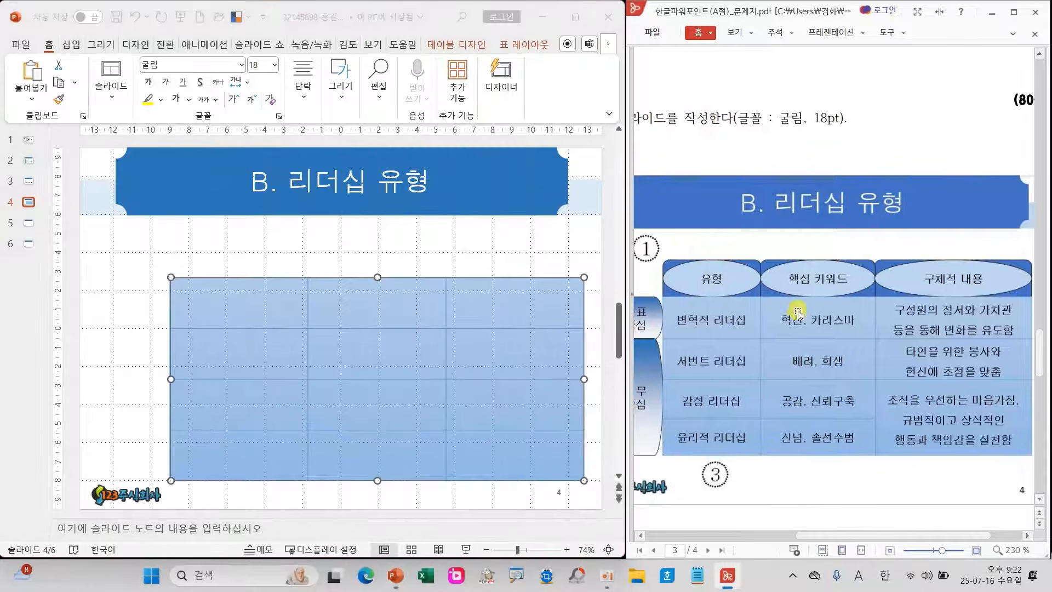
pyautogui.click(445, 310)
pyautogui.click(445, 310)
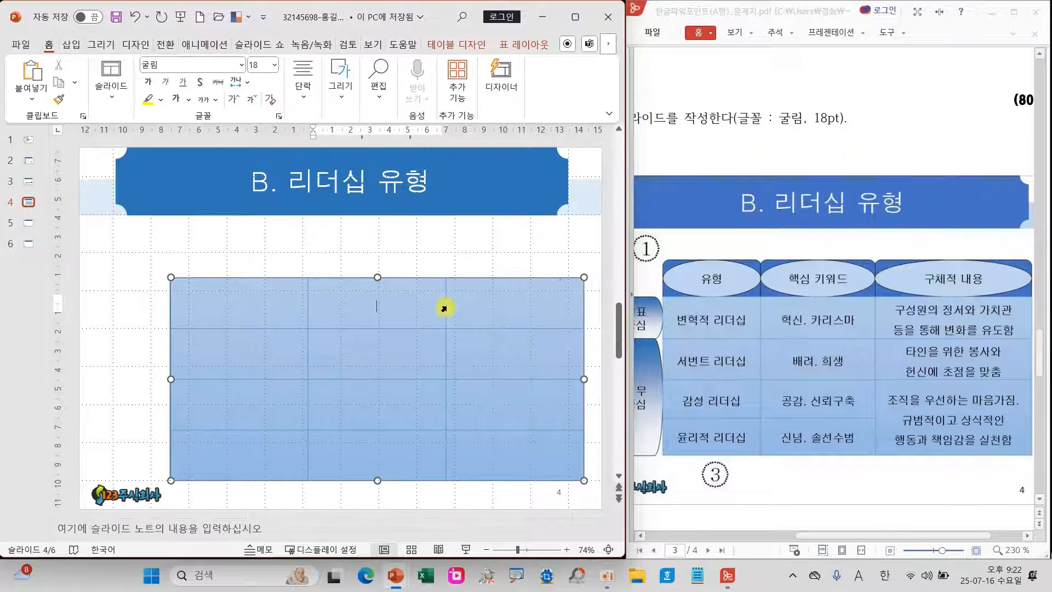
pyautogui.moveTo(443, 310); pyautogui.dragTo(371, 311)
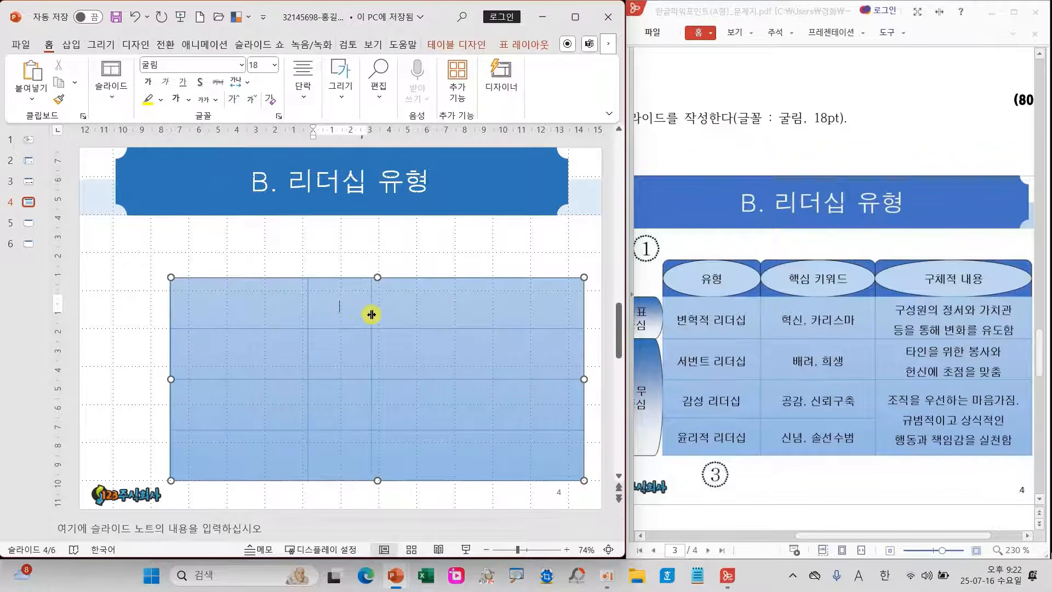
pyautogui.moveTo(307, 311); pyautogui.dragTo(258, 311)
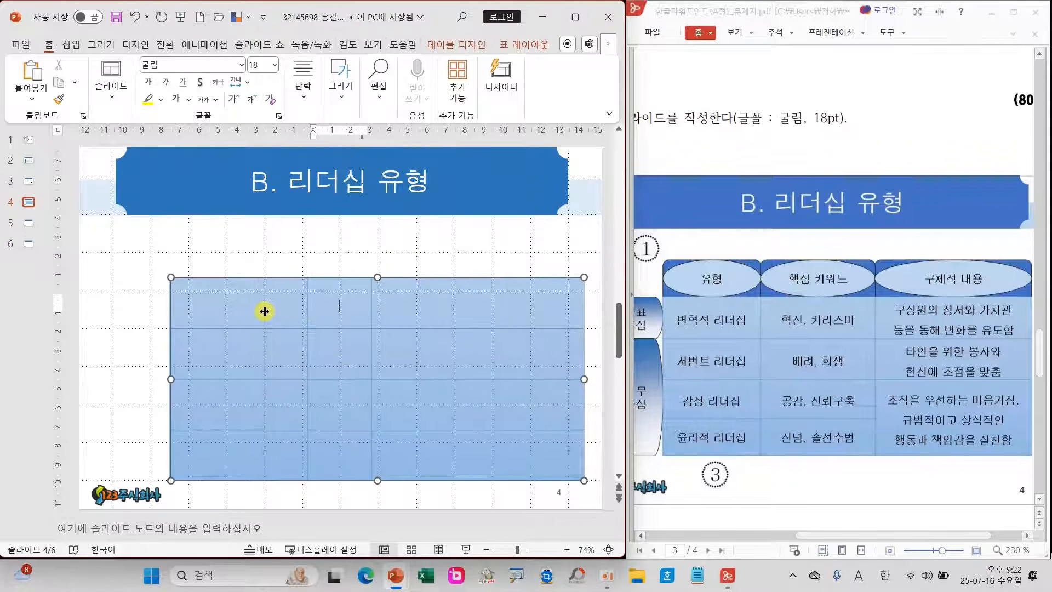
pyautogui.moveTo(265, 311); pyautogui.dragTo(265, 310)
# Fill in the 변혁적, 서번트, 감성 and 윤리적 리더십 rows with the sample's keywords and descriptions, merging the third column's last two cells
pyautogui.click(233, 307)
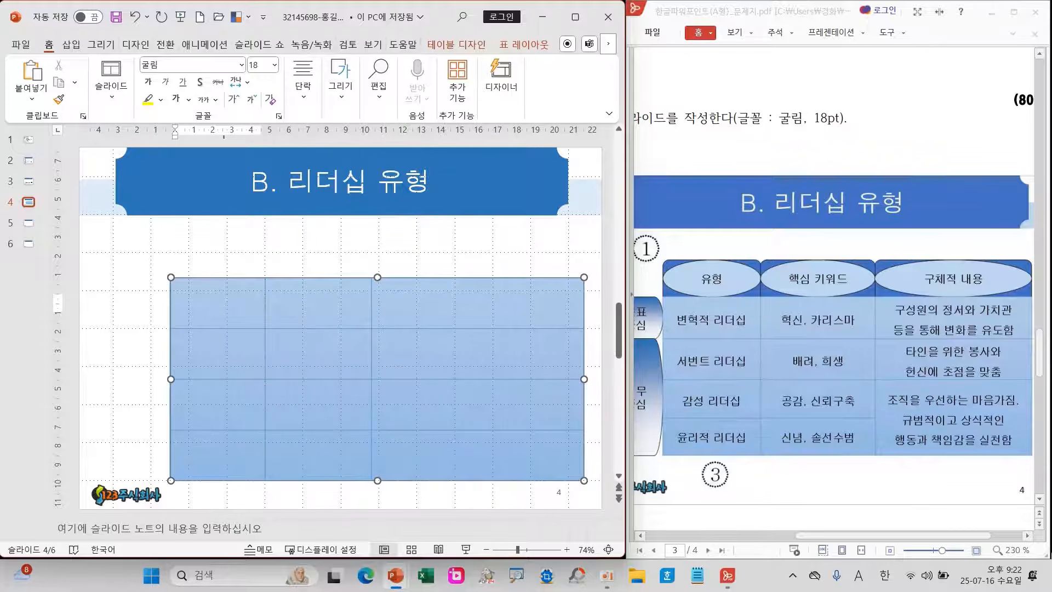
pyautogui.write('변혁적 리더십\t혁신, 카리스마\t구성원의 정서와 가치관 등을 통해 변화를 유도함 서번트 리더십\t배려, 희생\t타인을 위한 봉사와 헌신에 초점을 맞춤 감성 리더십\t공감, 신뢰구축\t조직을 우선하는 마음가짐, 규범적이고 상식적인 행동과 책임감을 실천함 윤리적 리더십\t신념, 솔선수범')
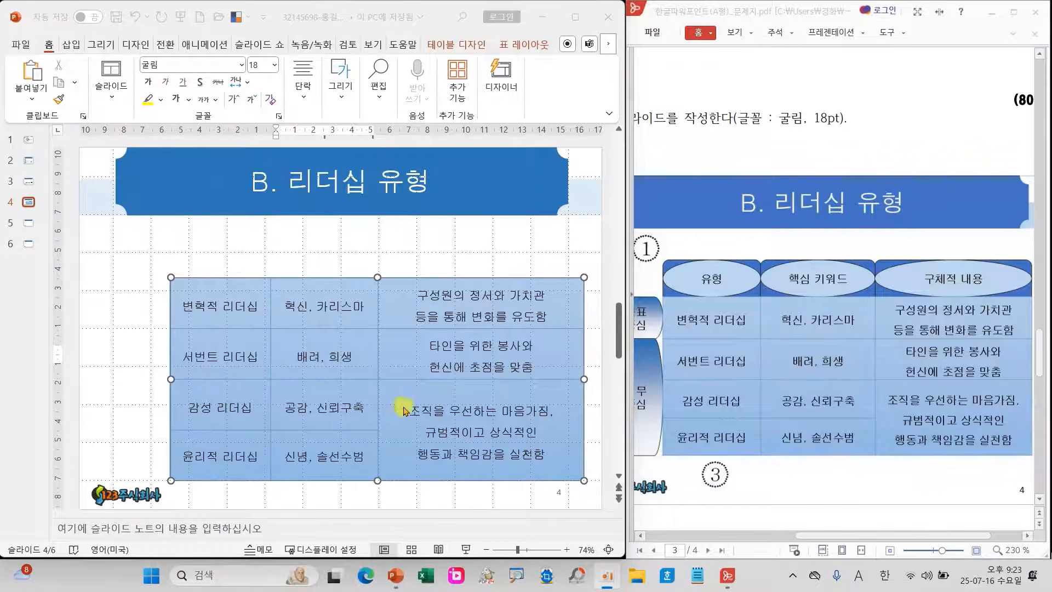
pyautogui.click(377, 355)
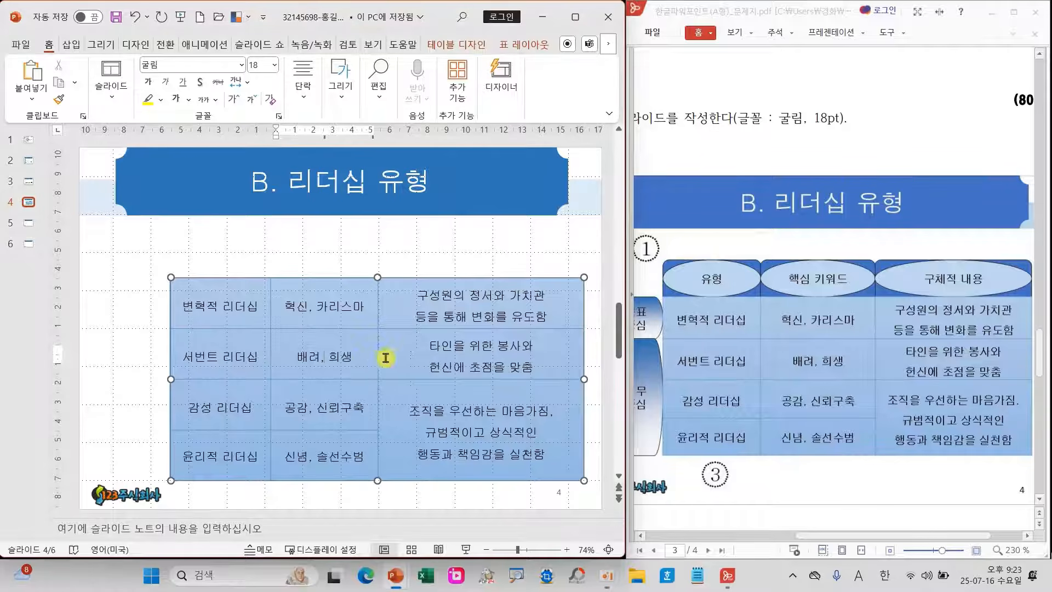
pyautogui.click(541, 304)
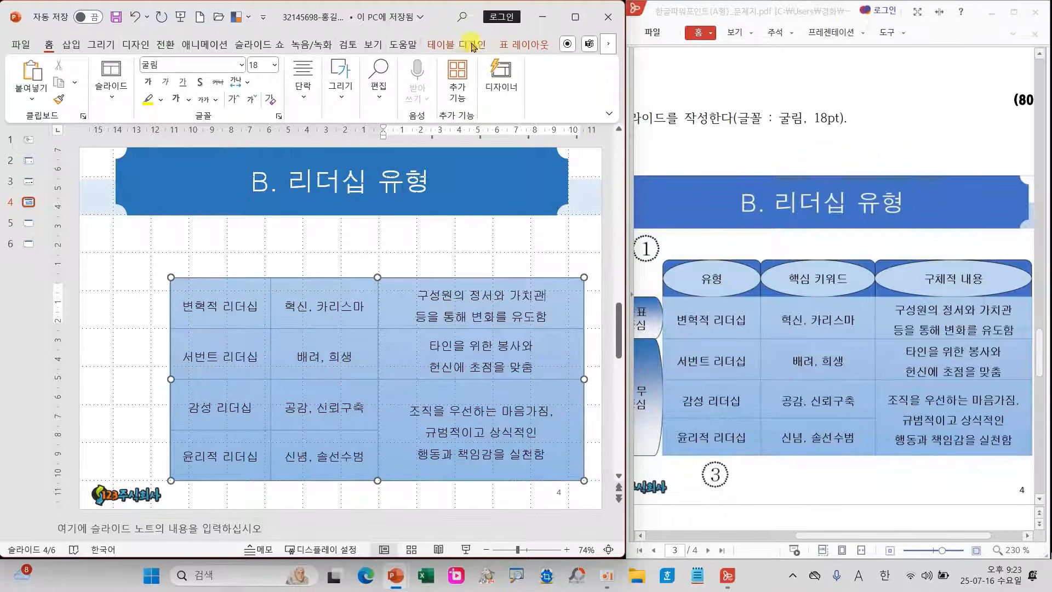
# Draw a small rectangle with two rounded top corners just above the table's first column
pyautogui.click(355, 96)
pyautogui.click(436, 148)
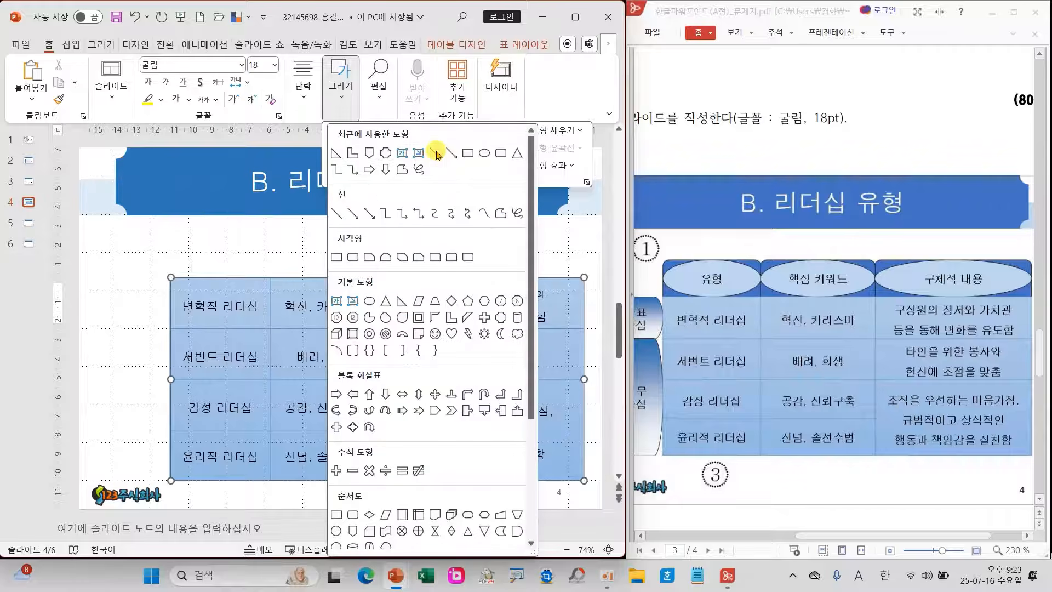
pyautogui.click(452, 262)
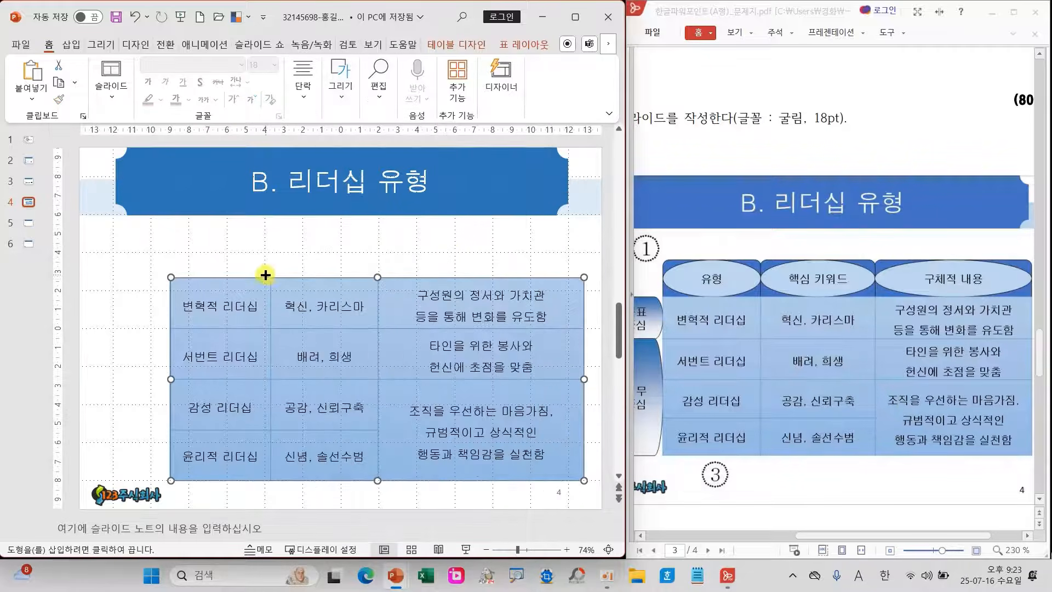
pyautogui.moveTo(267, 274); pyautogui.dragTo(236, 247)
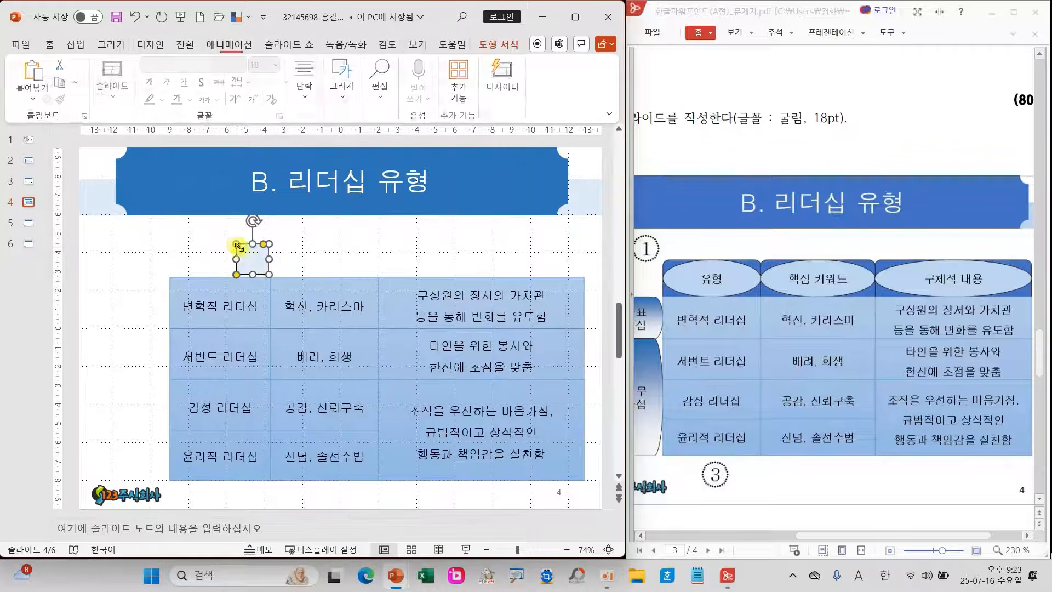
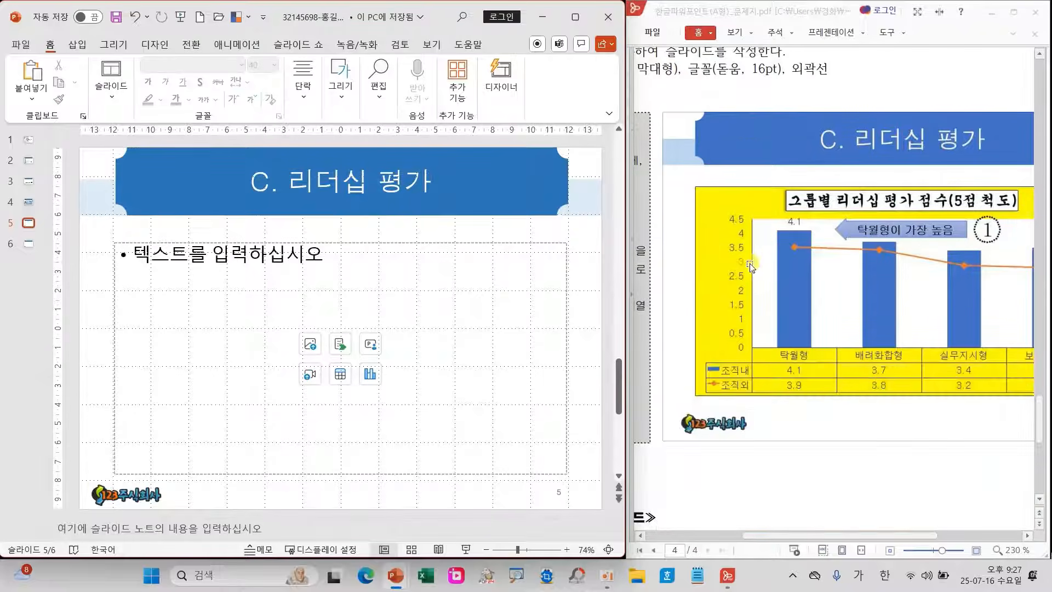
# Examine the exam sheet's slide 5 requirements for the chart type, font and outline, and the sample chart beside them
pyautogui.moveTo(843, 536); pyautogui.dragTo(774, 535)
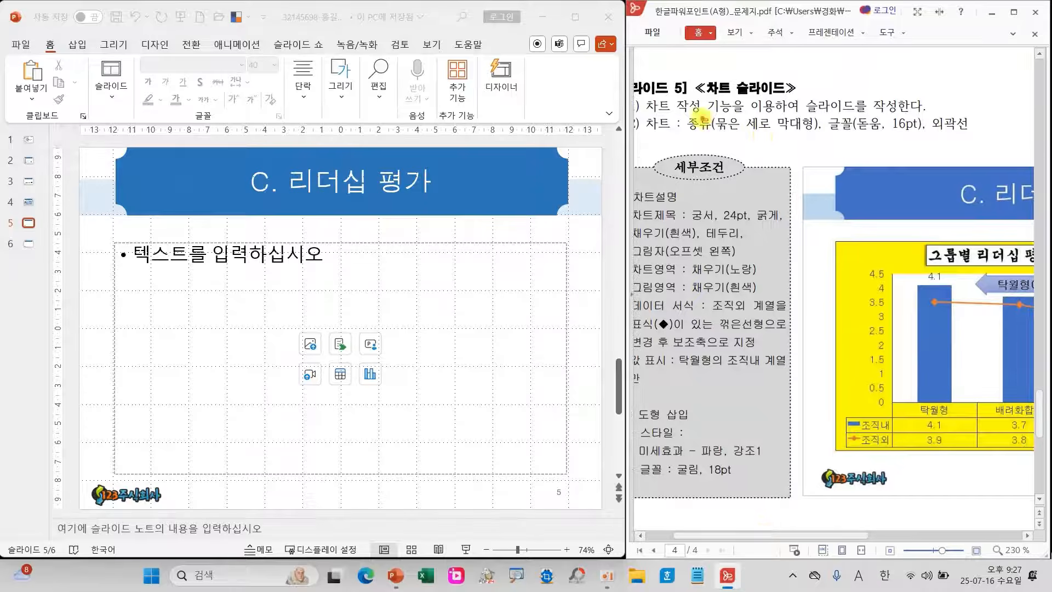
pyautogui.moveTo(678, 106)
pyautogui.mouseDown()
pyautogui.moveTo(794, 137)
pyautogui.moveTo(925, 142)
pyautogui.mouseUp()
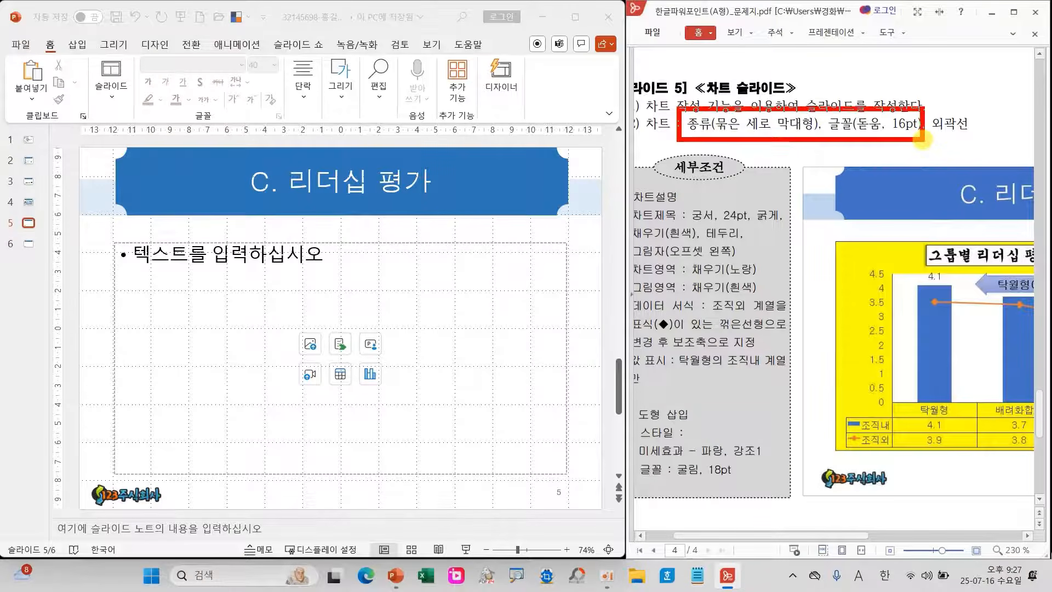
pyautogui.moveTo(948, 98)
pyautogui.mouseDown()
pyautogui.moveTo(963, 124)
pyautogui.moveTo(989, 85)
pyautogui.mouseUp()
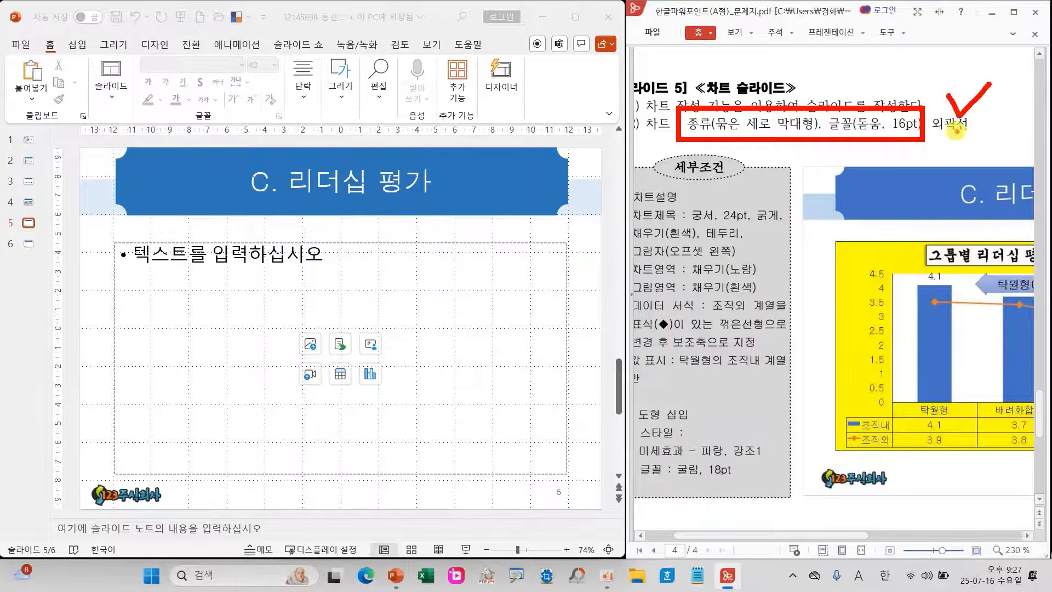
pyautogui.moveTo(956, 131)
pyautogui.mouseDown()
pyautogui.moveTo(875, 241)
pyautogui.moveTo(901, 233)
pyautogui.mouseUp()
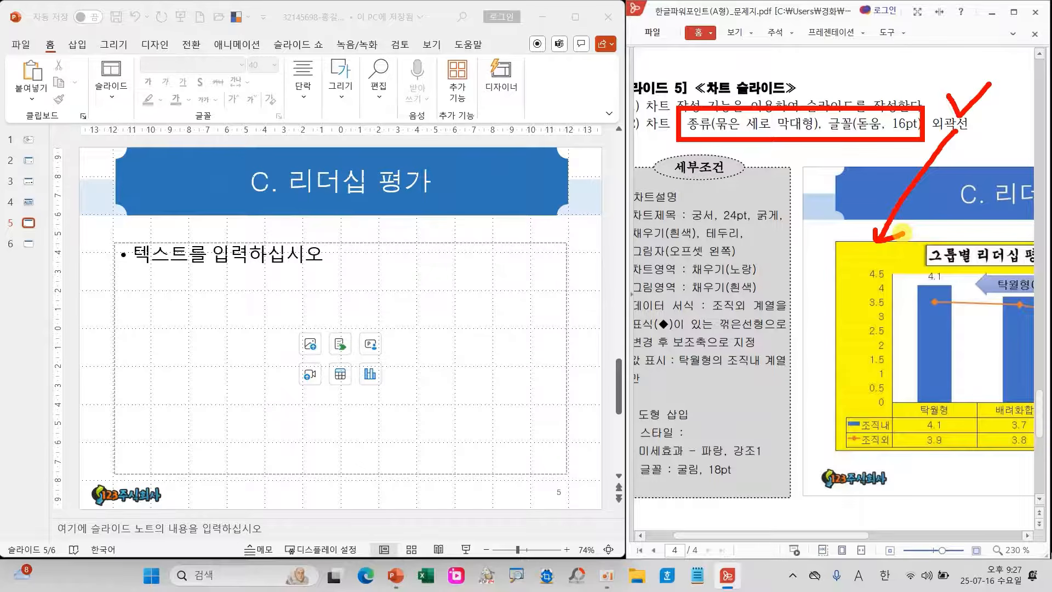
pyautogui.press('Escape')
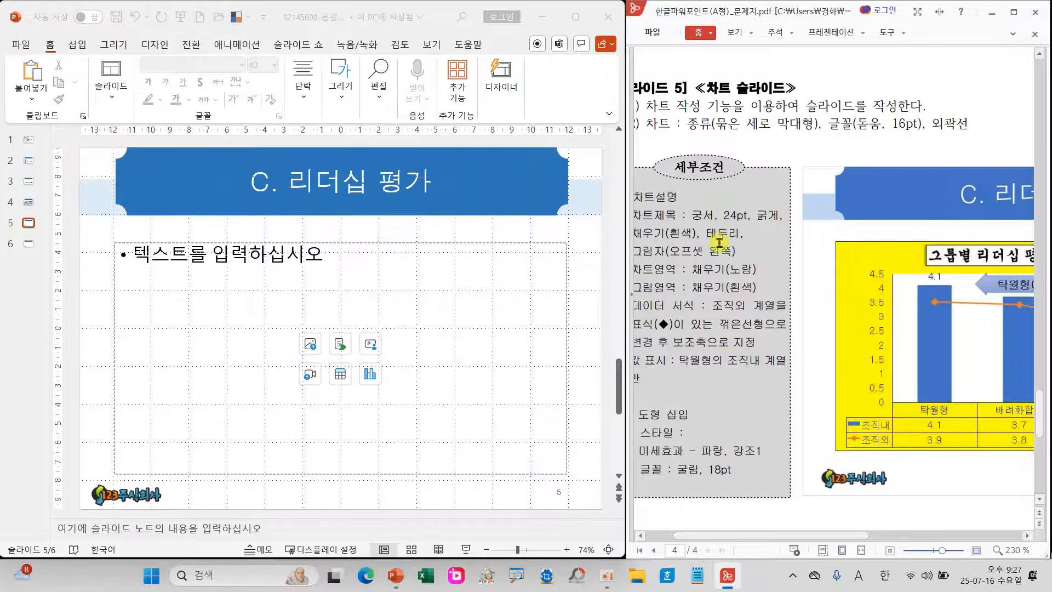
pyautogui.moveTo(789, 535); pyautogui.dragTo(888, 536)
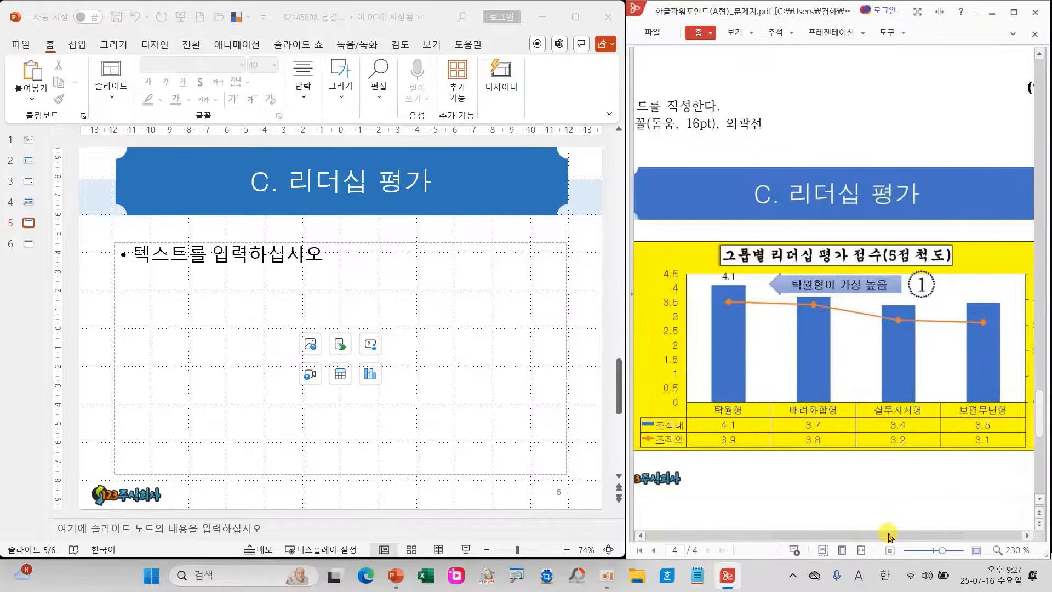
# Insert a clustered column chart in slide 5's content placeholder and dismiss the licence notice in its data sheet
pyautogui.click(370, 373)
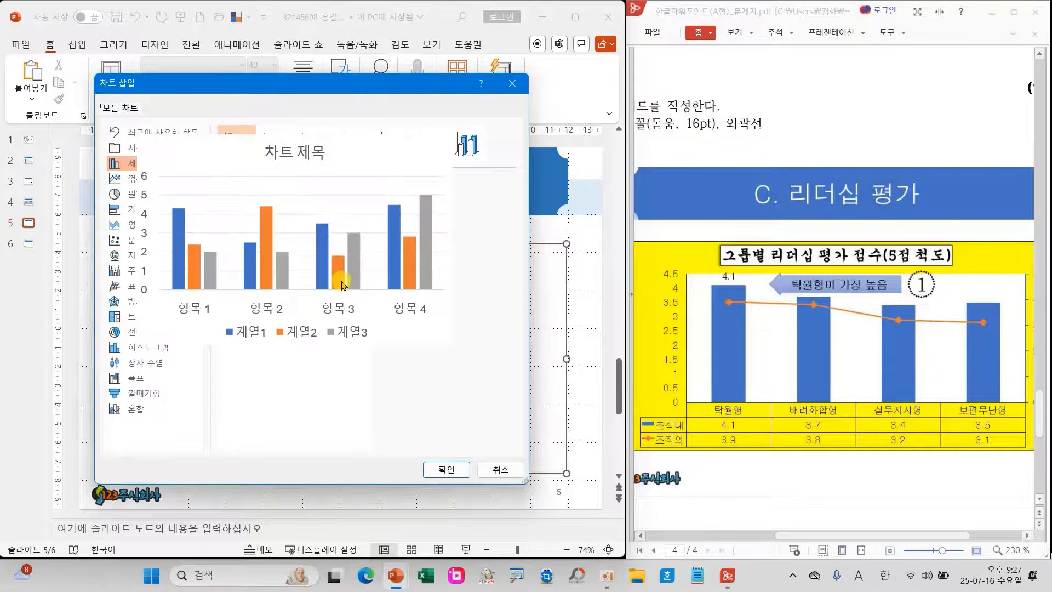
pyautogui.click(446, 469)
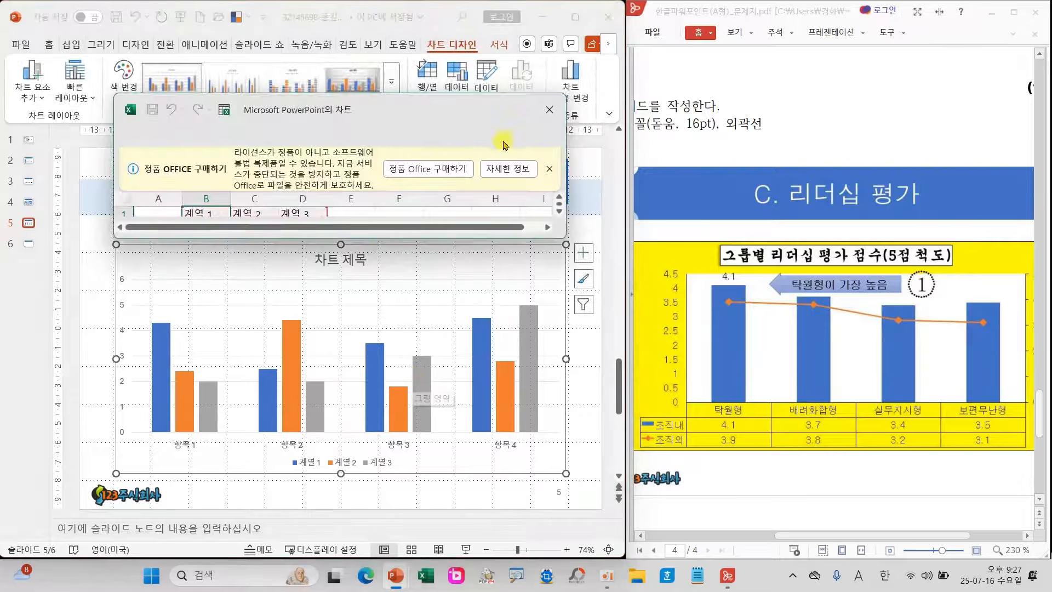
pyautogui.click(549, 169)
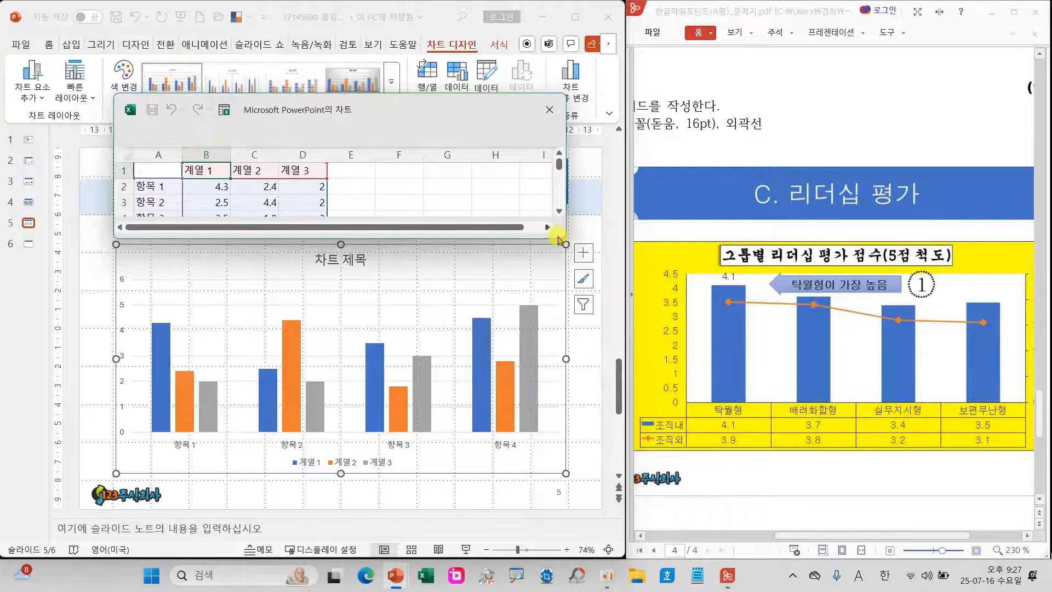
# Open the chart data in Excel, then move and shrink its window so the sample's data table stays visible
pyautogui.click(224, 111)
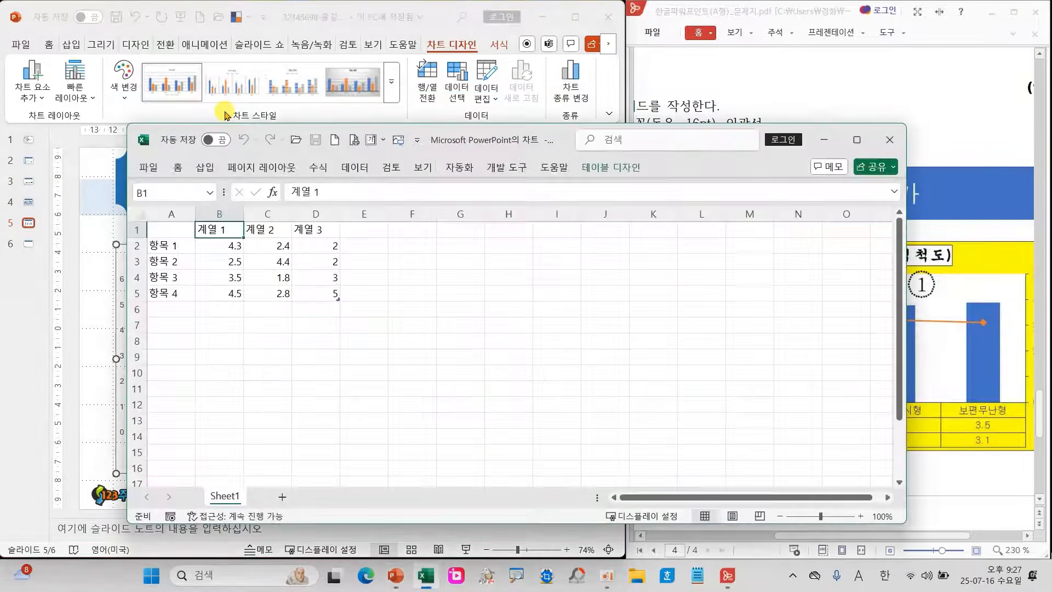
pyautogui.click(177, 167)
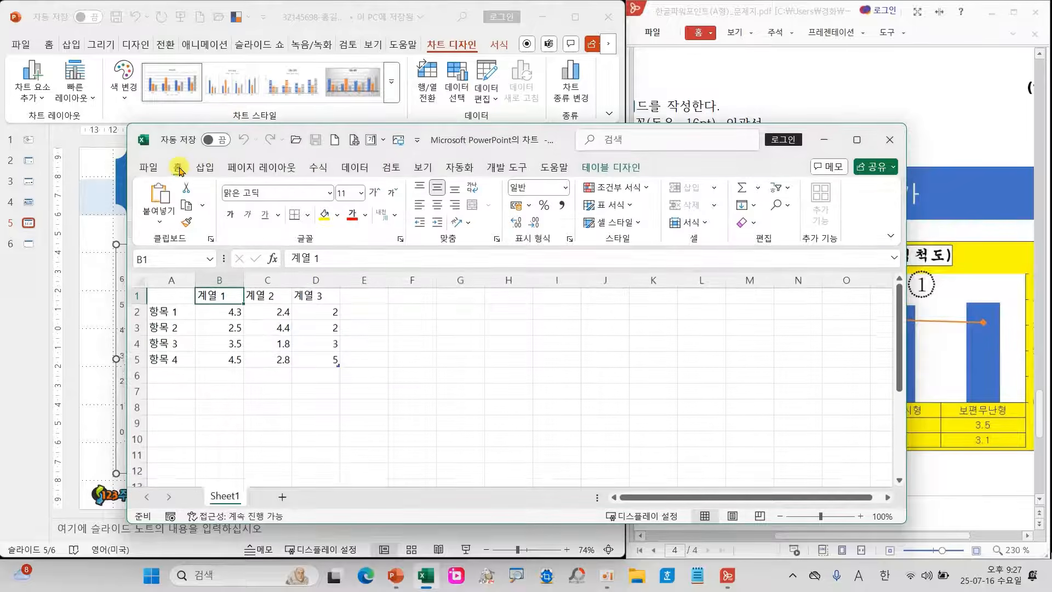
pyautogui.moveTo(453, 139); pyautogui.dragTo(349, 88)
pyautogui.moveTo(379, 122); pyautogui.dragTo(480, 201)
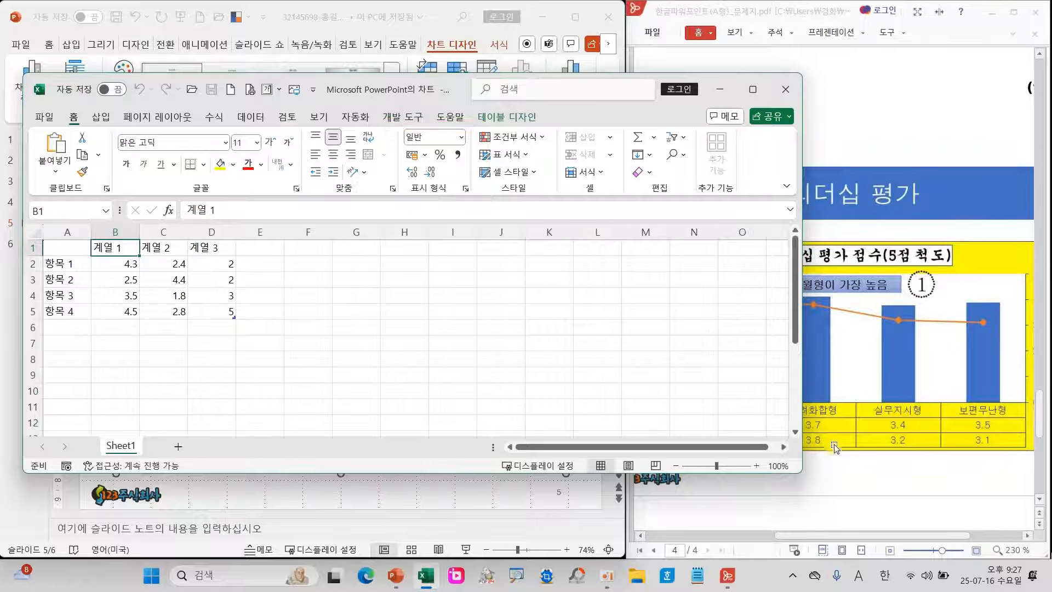
pyautogui.moveTo(801, 471)
pyautogui.mouseDown()
pyautogui.moveTo(780, 493)
pyautogui.moveTo(749, 388)
pyautogui.mouseUp()
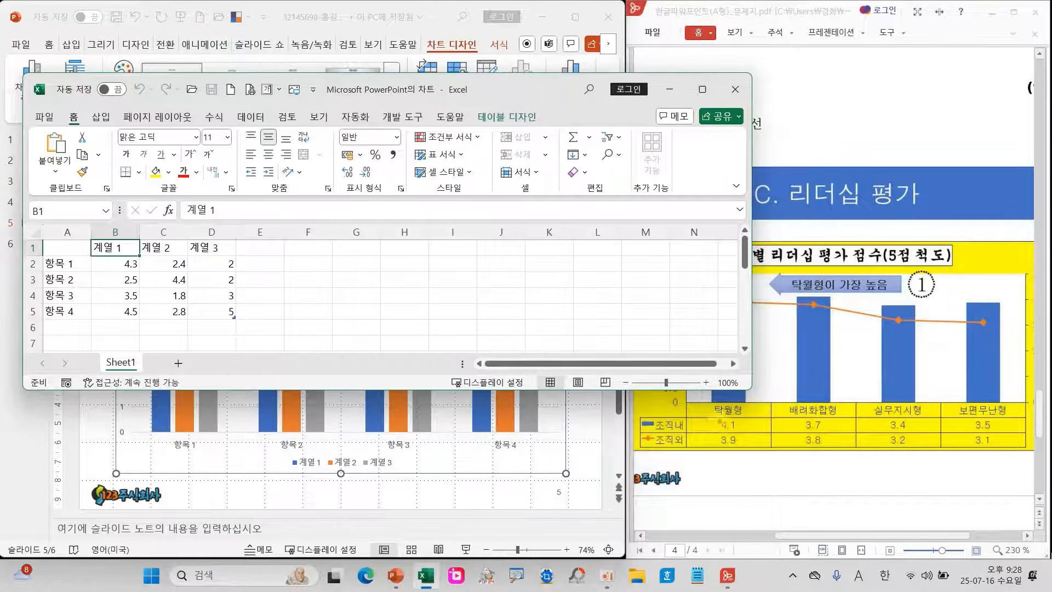
# Examine how the sample chart's category and series names map to the data sheet's first column and header row
pyautogui.moveTo(678, 397); pyautogui.dragTo(1029, 421)
pyautogui.moveTo(789, 399)
pyautogui.mouseDown()
pyautogui.moveTo(788, 362)
pyautogui.moveTo(266, 85)
pyautogui.moveTo(90, 211)
pyautogui.moveTo(70, 258)
pyautogui.moveTo(90, 251)
pyautogui.mouseUp()
pyautogui.moveTo(675, 433)
pyautogui.mouseDown()
pyautogui.moveTo(689, 432)
pyautogui.moveTo(639, 427)
pyautogui.moveTo(482, 449)
pyautogui.moveTo(116, 277)
pyautogui.moveTo(82, 287)
pyautogui.mouseUp()
pyautogui.moveTo(113, 257); pyautogui.dragTo(189, 302)
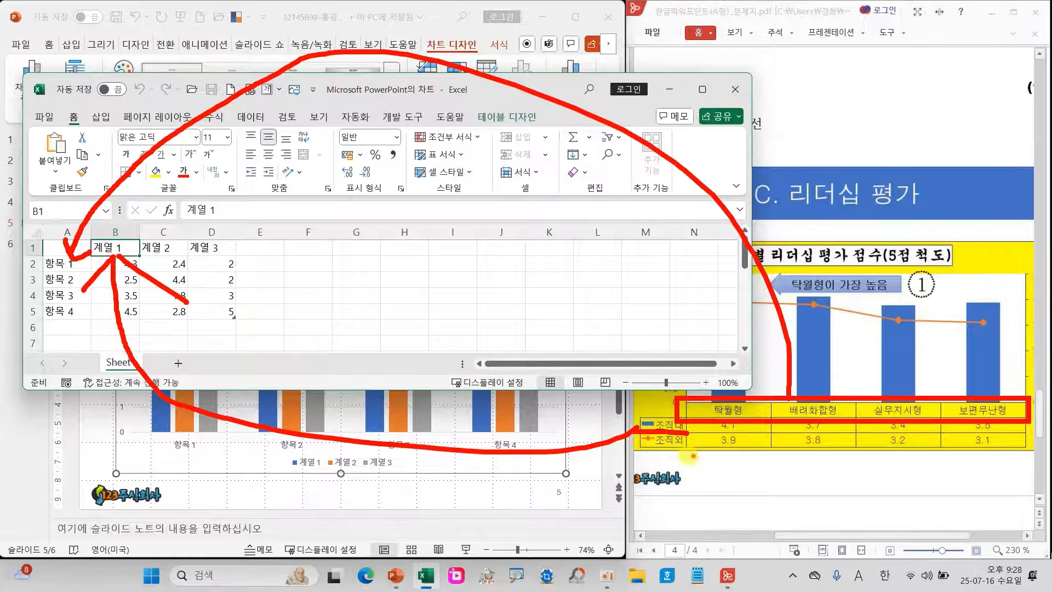
pyautogui.moveTo(676, 451)
pyautogui.mouseDown()
pyautogui.moveTo(296, 373)
pyautogui.moveTo(159, 255)
pyautogui.moveTo(148, 277)
pyautogui.moveTo(166, 255)
pyautogui.mouseUp()
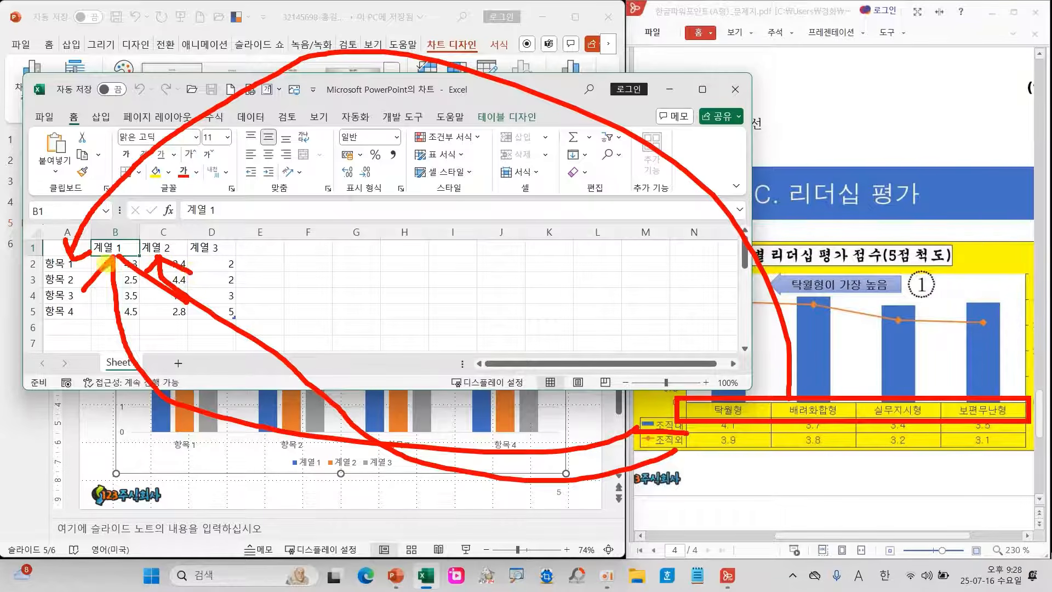
pyautogui.press('Escape')
# Enter the categories 탁월형, 배려화합형, 실무지시형 and 보편무난형 in A2:A5, widening column A to fit them
pyautogui.click(70, 262)
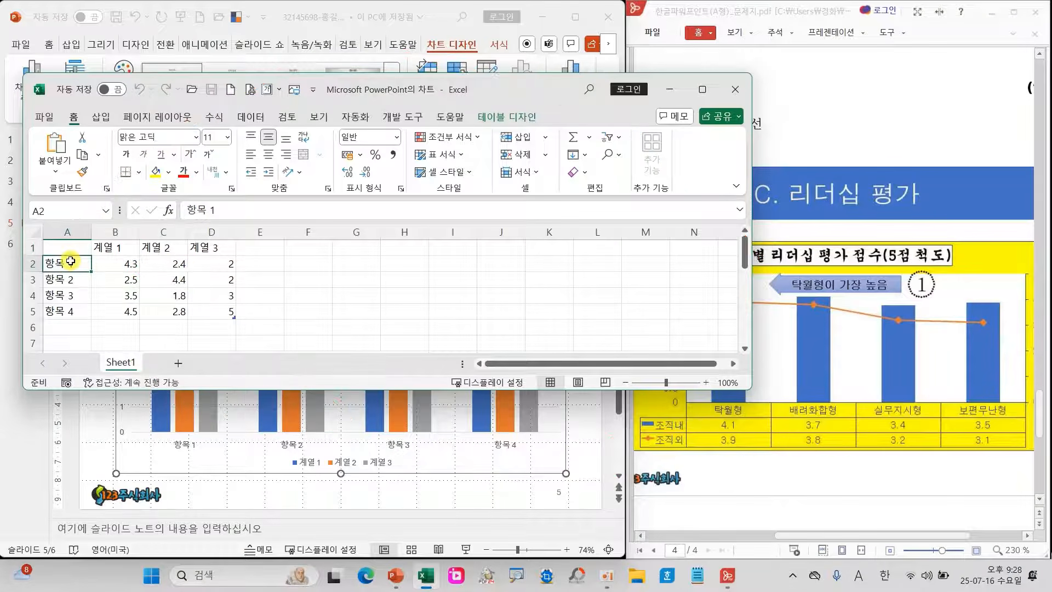
pyautogui.write('타')
pyautogui.write('우')
pyautogui.write('형')
pyautogui.press('Return')
pyautogui.write('배')
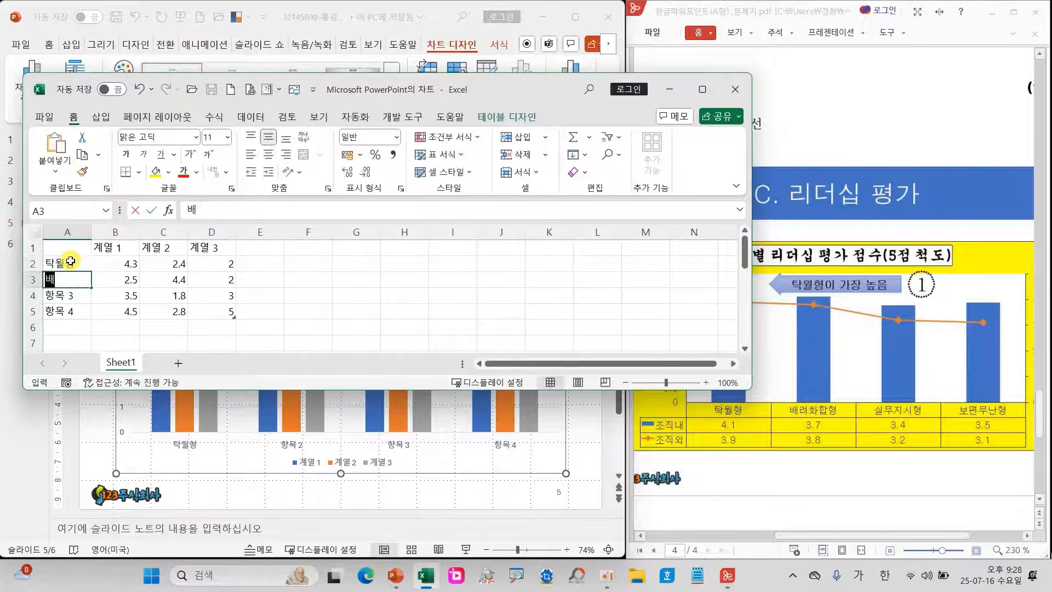
pyautogui.write('려화합형')
pyautogui.press('Return')
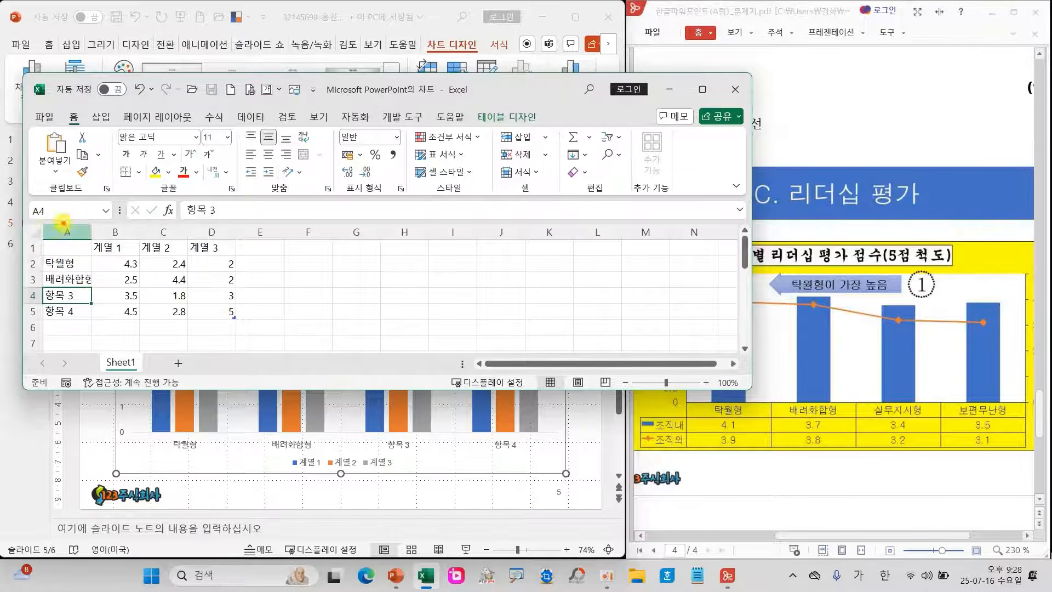
pyautogui.moveTo(53, 220)
pyautogui.mouseDown()
pyautogui.moveTo(133, 211)
pyautogui.moveTo(94, 260)
pyautogui.moveTo(95, 221)
pyautogui.moveTo(101, 230)
pyautogui.mouseUp()
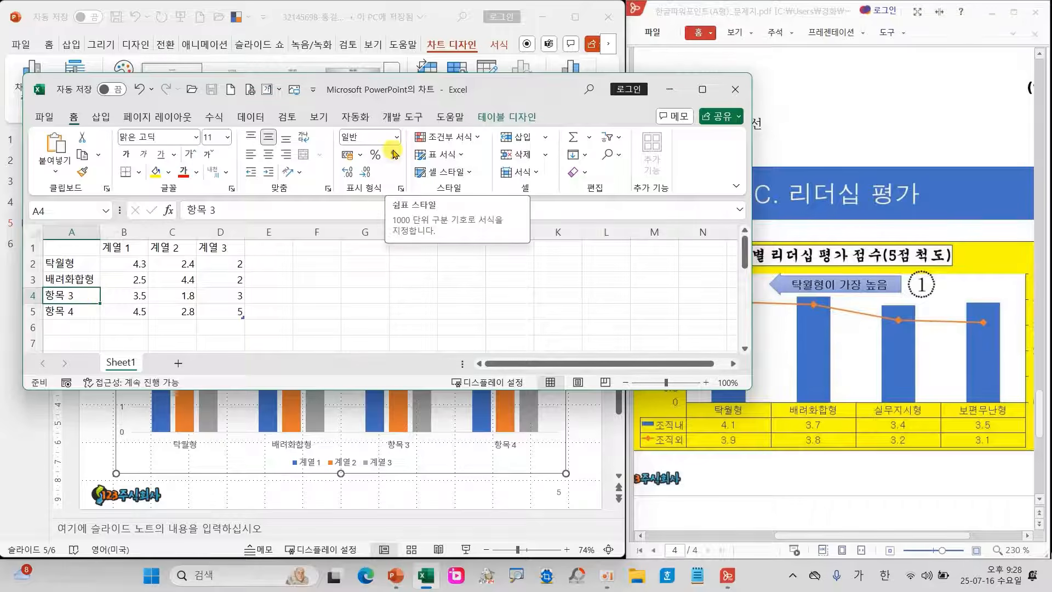
pyautogui.write('시')
pyautogui.write('ㄹ무지시형')
pyautogui.press('Return')
pyautogui.write('보편ㅁㅜㄴㅏㅇㅕ')
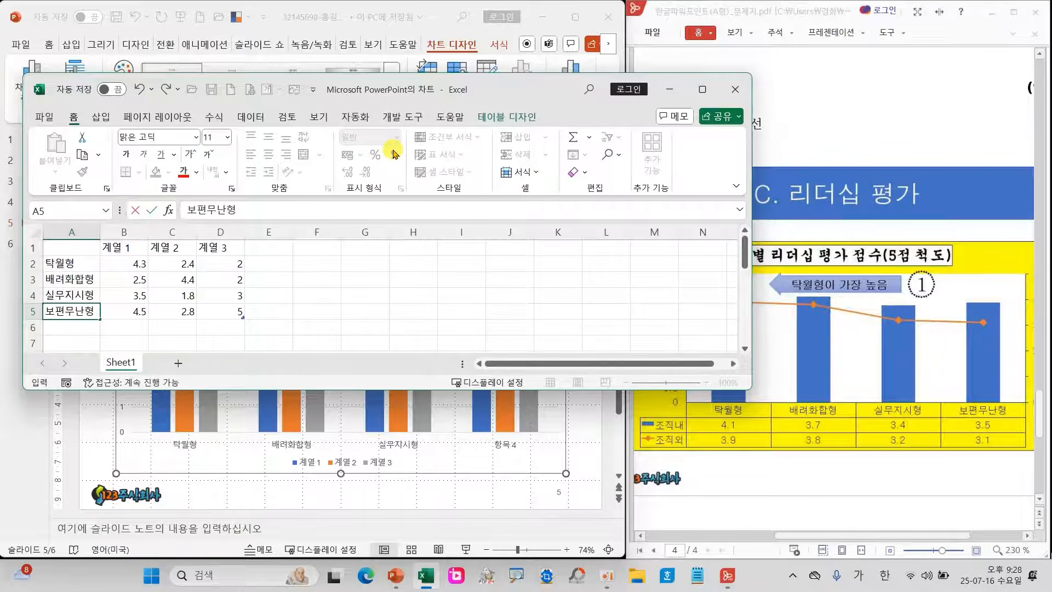
pyautogui.write('ㅇ')
pyautogui.press('Return')
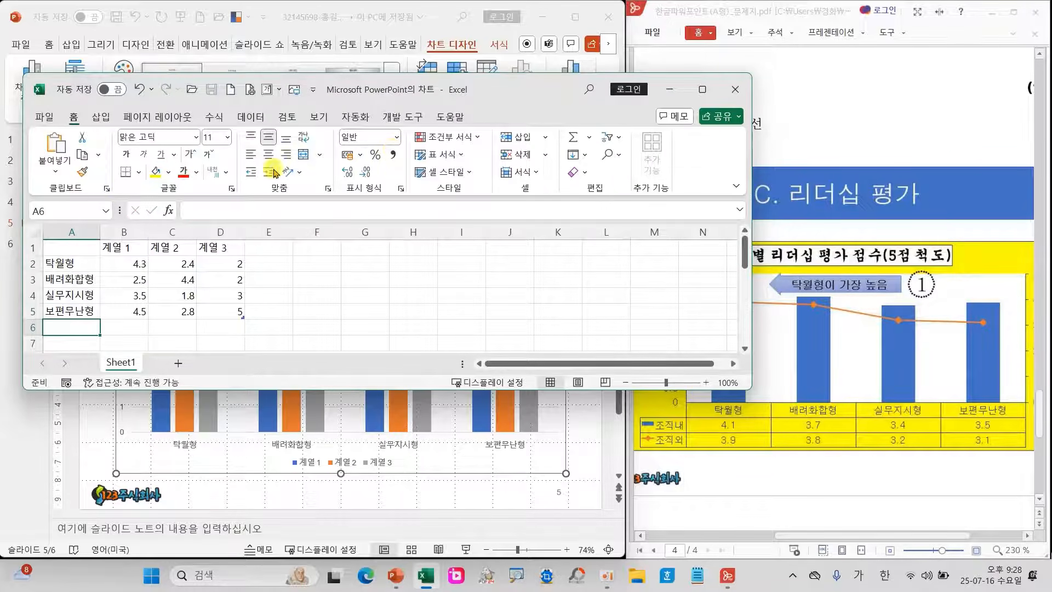
# Name the first series 조직내 in B1 and enter its values 4.1, 3.7, 3.4 and 3.5 below
pyautogui.click(124, 251)
pyautogui.write('ㅈㅗ직내')
pyautogui.press('Return')
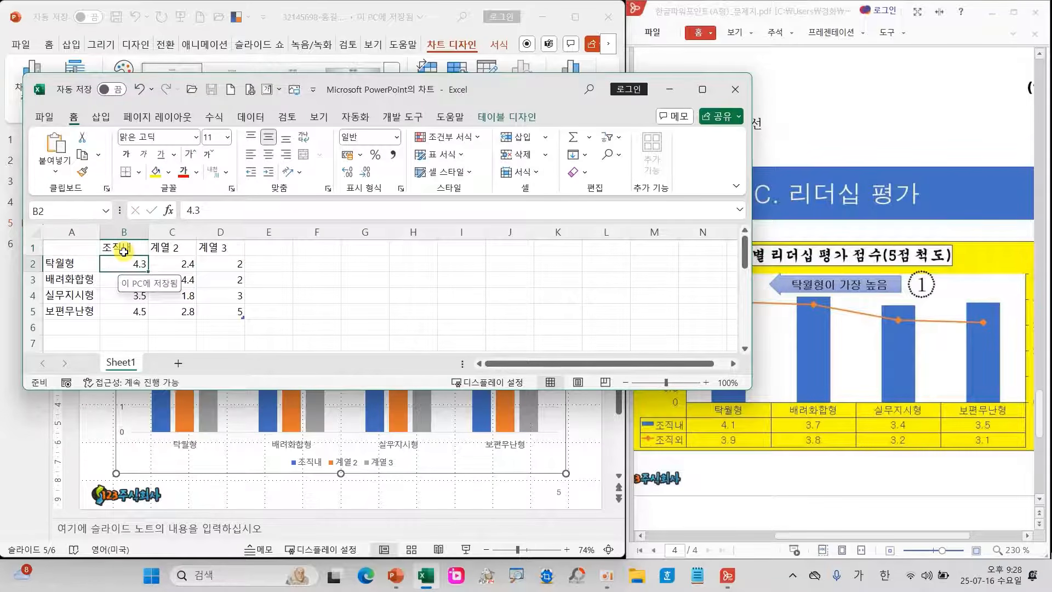
pyautogui.write('4.')
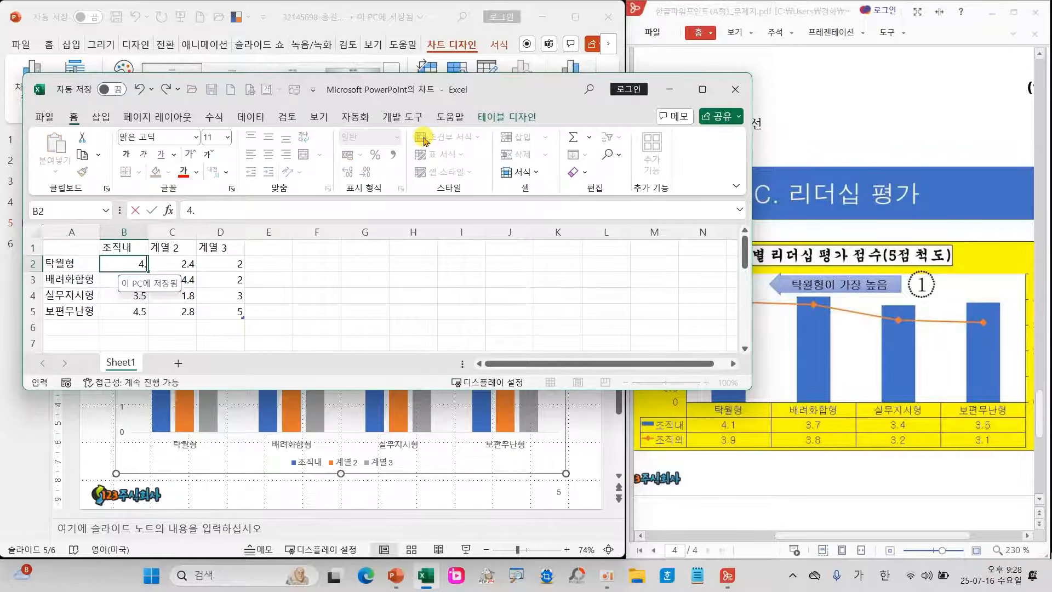
pyautogui.press('Return')
pyautogui.write('3.7')
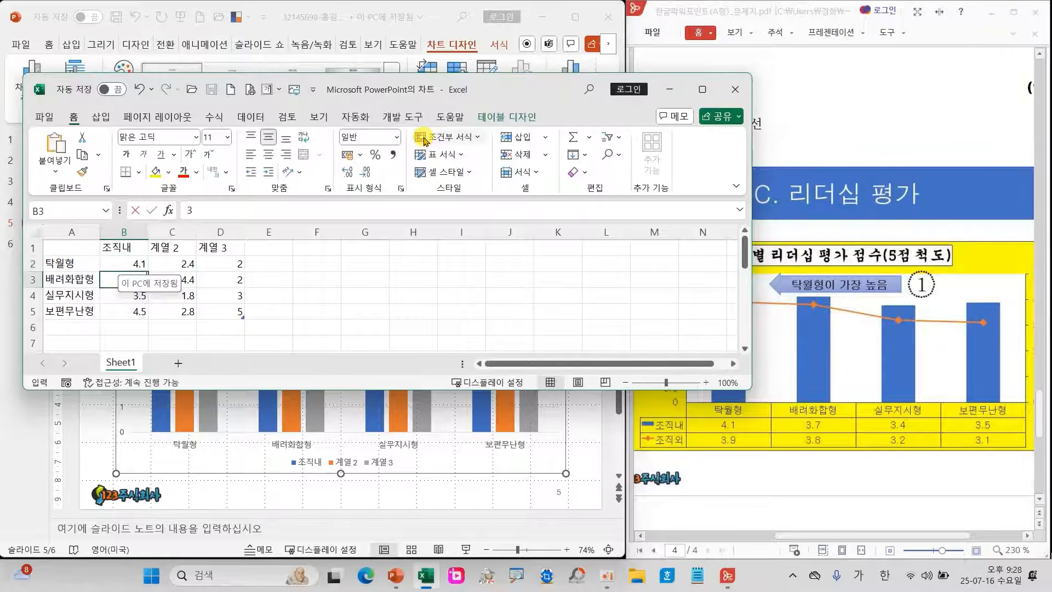
pyautogui.press('Return')
pyautogui.write('3.4')
pyautogui.press('Return')
pyautogui.write('3.5')
pyautogui.press('Return')
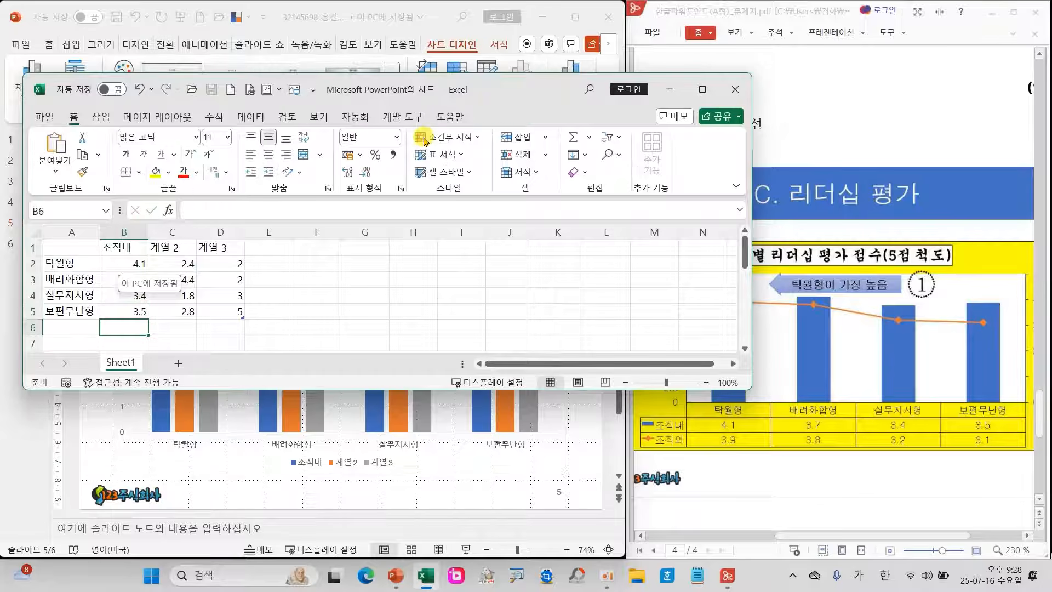
# Name the second series 조직외 in C1 and enter its values 3.9, 3.8, 3.2 and 3.1 below
pyautogui.click(161, 250)
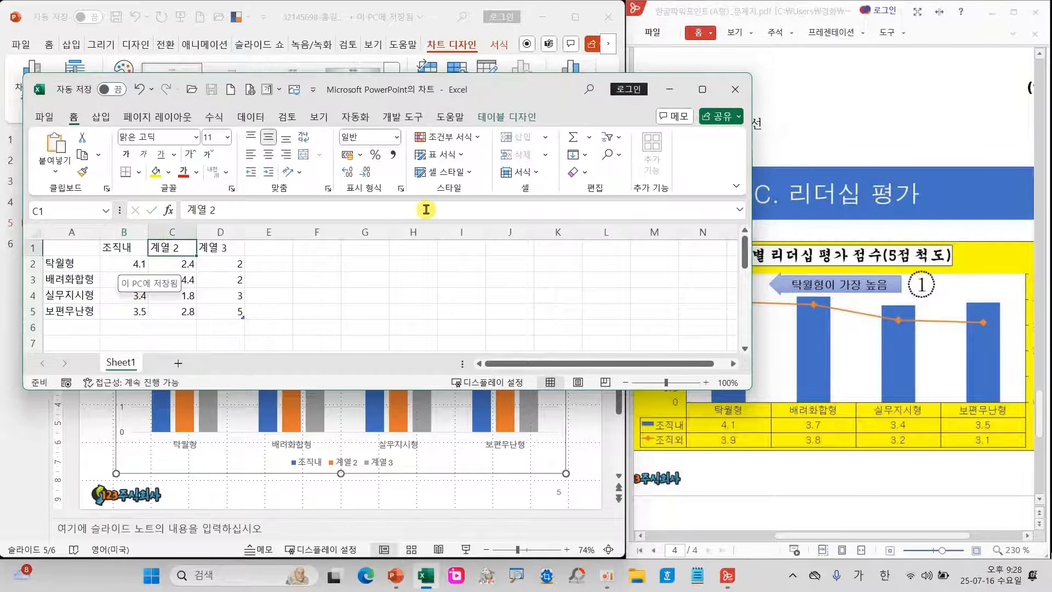
pyautogui.write('조직외')
pyautogui.press('Return')
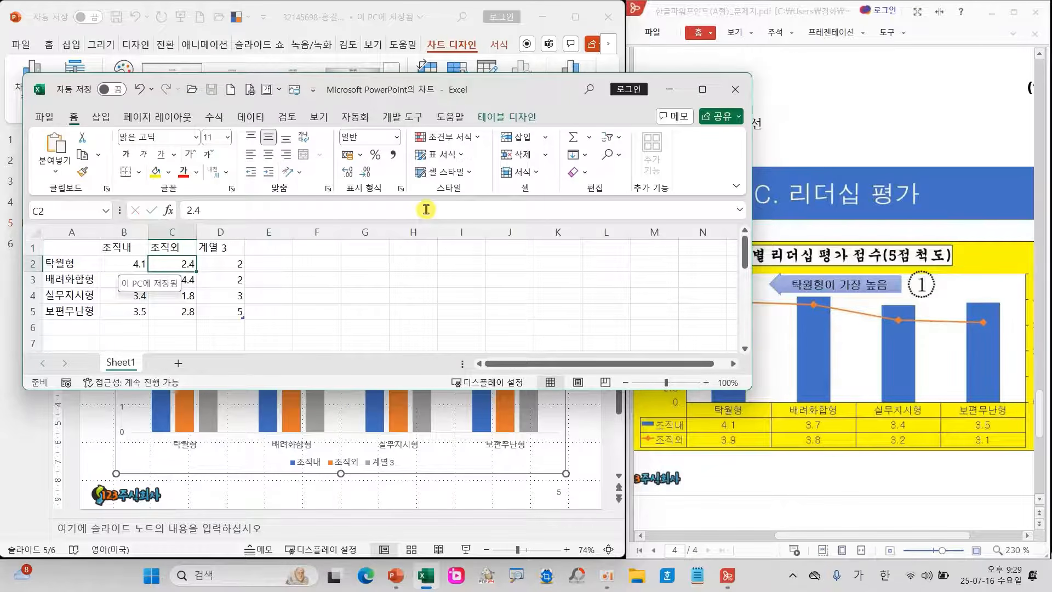
pyautogui.write('3.9')
pyautogui.press('Return')
pyautogui.write('3.8')
pyautogui.press('Return')
pyautogui.write('3.2')
pyautogui.press('Return')
pyautogui.write('3.1')
pyautogui.press('Return')
pyautogui.click(354, 249)
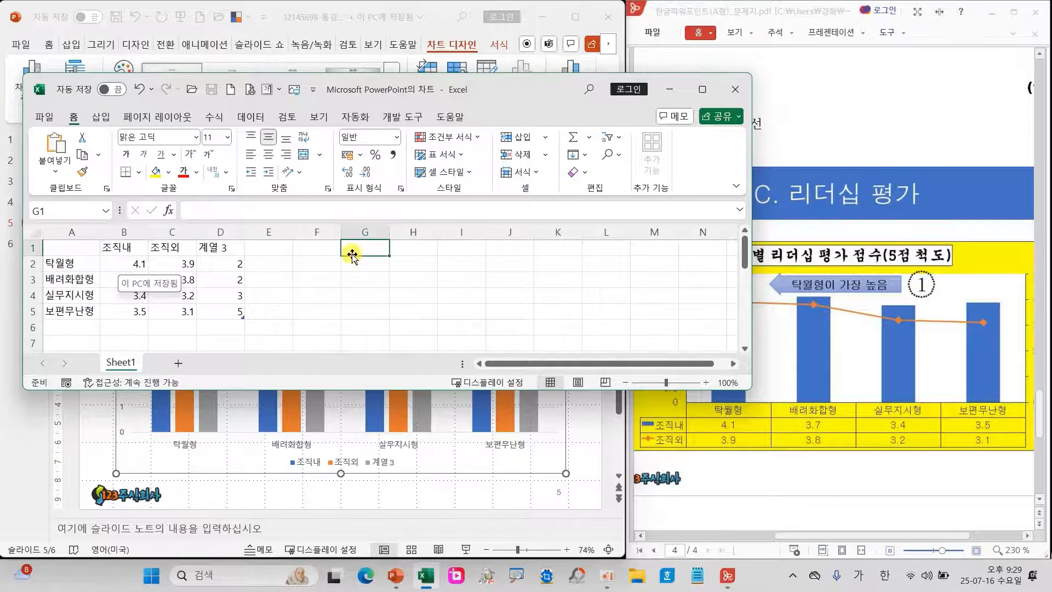
pyautogui.click(132, 283)
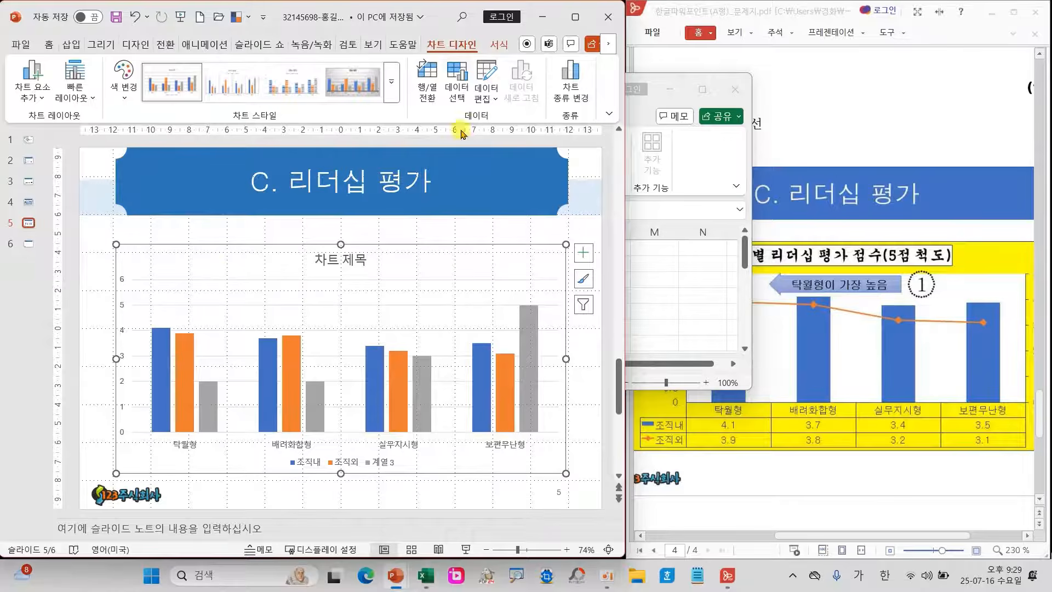
pyautogui.click(457, 76)
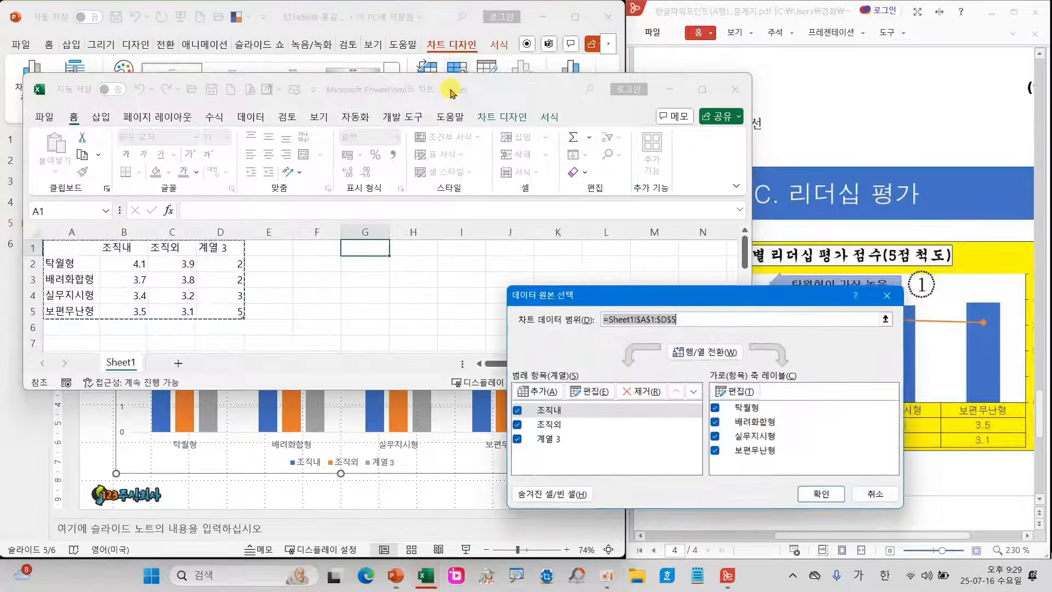
pyautogui.click(875, 494)
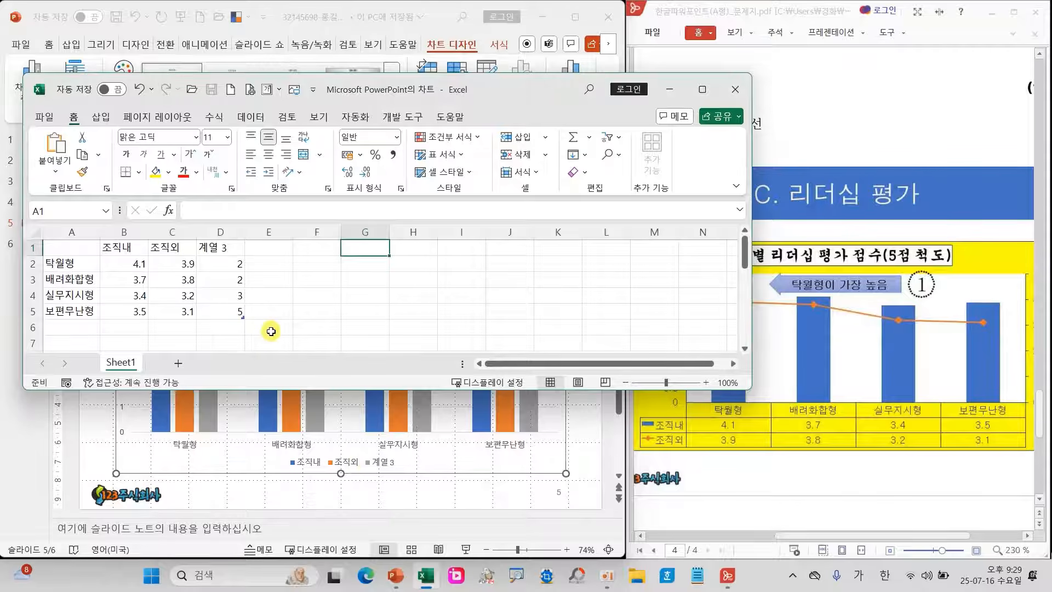
# Shrink the chart's data range to end at C5, leaving out the 계열 3 column
pyautogui.hotkey('ctrl', '2')
pyautogui.moveTo(255, 313)
pyautogui.mouseDown()
pyautogui.moveTo(263, 336)
pyautogui.moveTo(245, 313)
pyautogui.moveTo(195, 317)
pyautogui.mouseUp()
pyautogui.press('Escape')
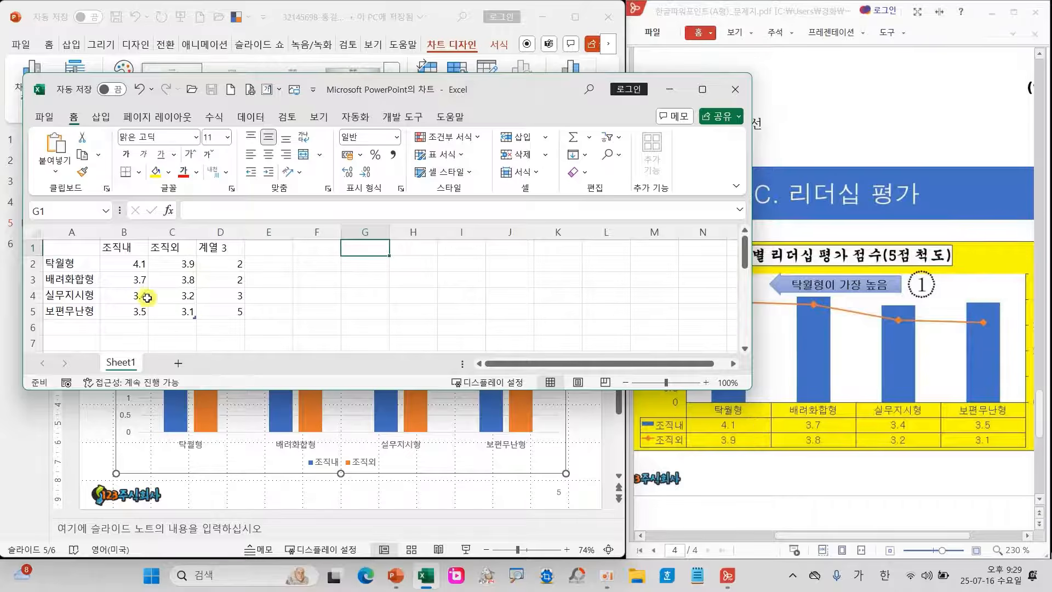
# Enter 4.0 as the 탁월형 조직내 score in cell B2 of the chart data
pyautogui.click(130, 263)
pyautogui.write('4')
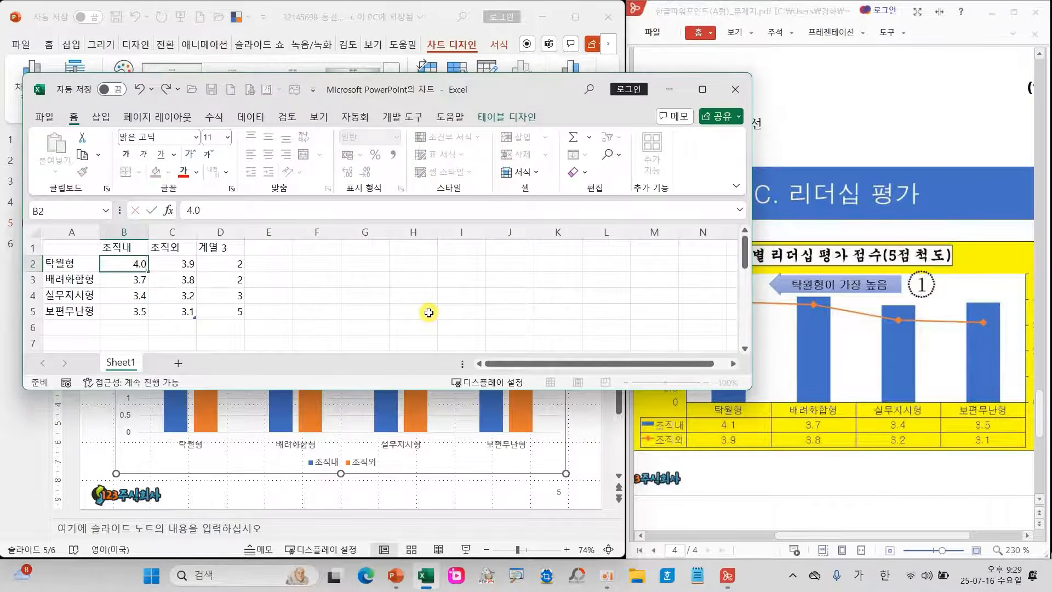
pyautogui.press('Return')
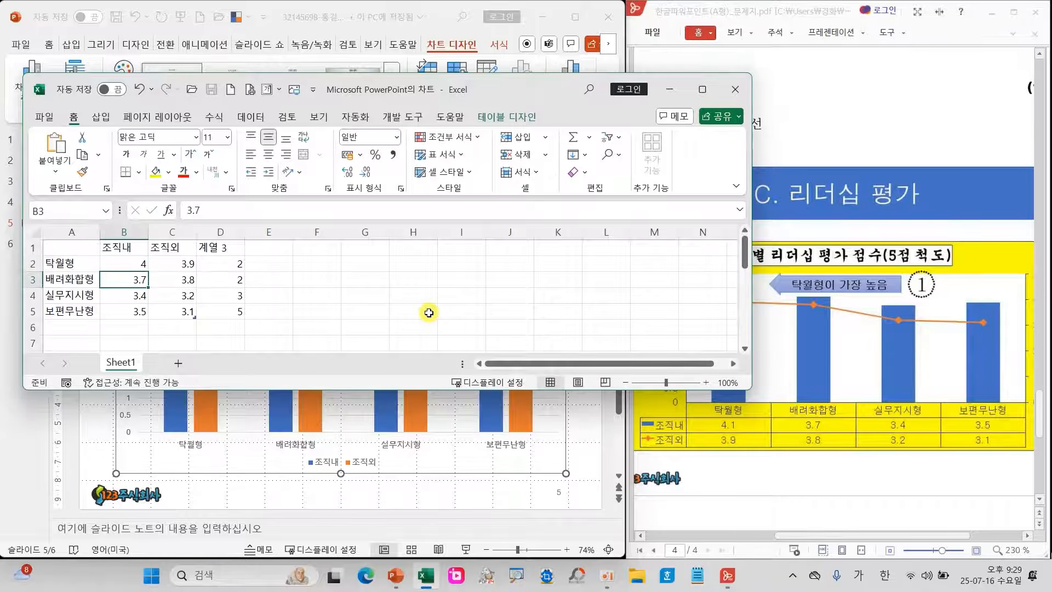
# Format cell B2 with one decimal place, enter 4.1 as its value and close the chart data sheet
pyautogui.click(117, 266)
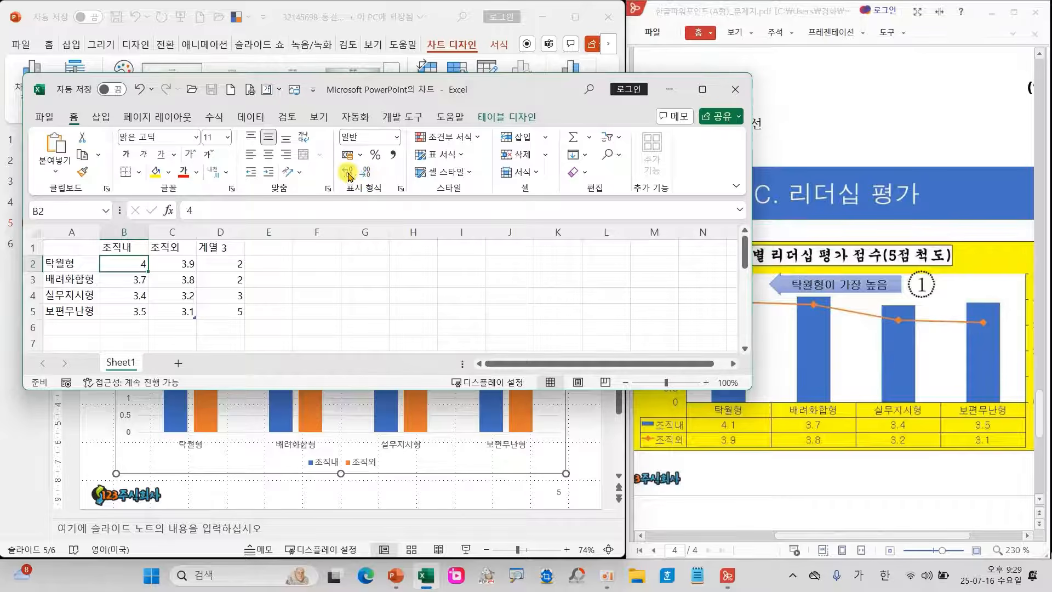
pyautogui.click(349, 174)
pyautogui.click(350, 174)
pyautogui.click(365, 173)
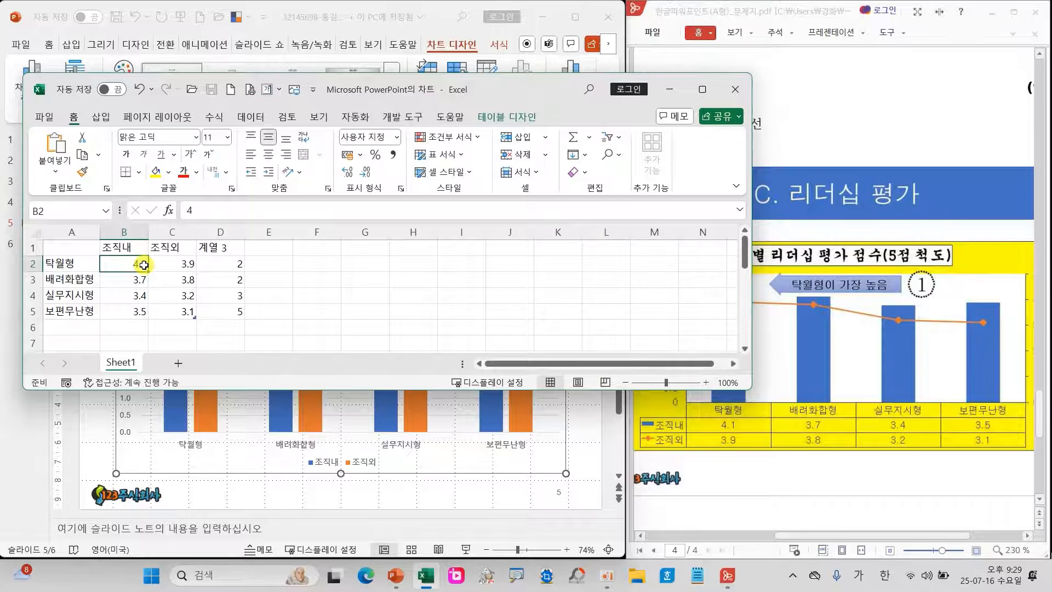
pyautogui.write('4')
pyautogui.press('Return')
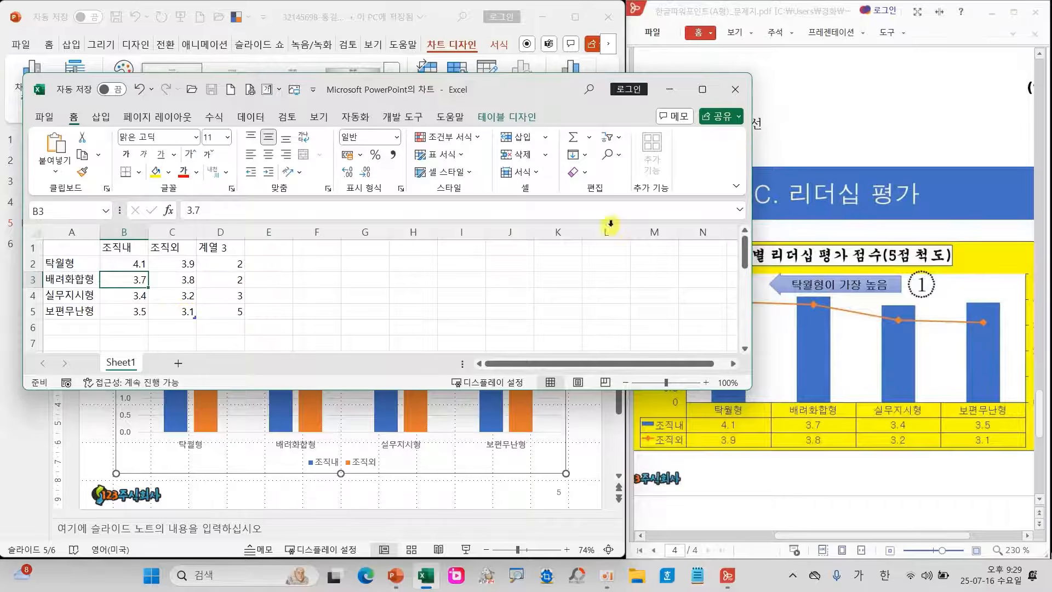
pyautogui.click(735, 90)
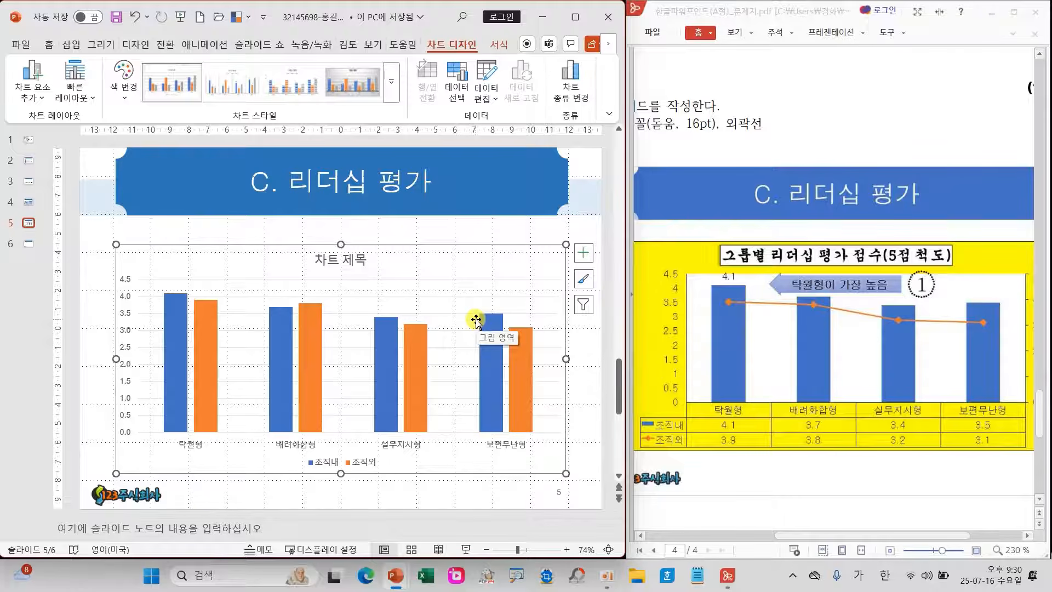
pyautogui.moveTo(477, 52)
pyautogui.mouseDown()
pyautogui.moveTo(437, 53)
pyautogui.moveTo(448, 19)
pyautogui.moveTo(481, 47)
pyautogui.mouseUp()
pyautogui.moveTo(505, 113)
pyautogui.mouseDown()
pyautogui.moveTo(486, 116)
pyautogui.moveTo(473, 55)
pyautogui.moveTo(527, 52)
pyautogui.moveTo(524, 118)
pyautogui.moveTo(500, 116)
pyautogui.mouseUp()
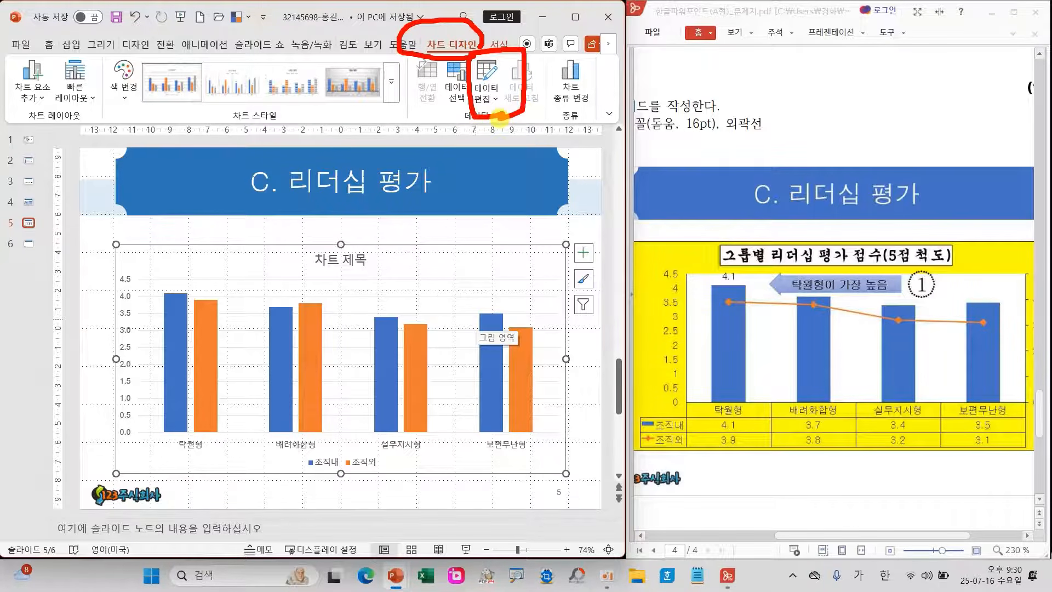
pyautogui.press('Escape')
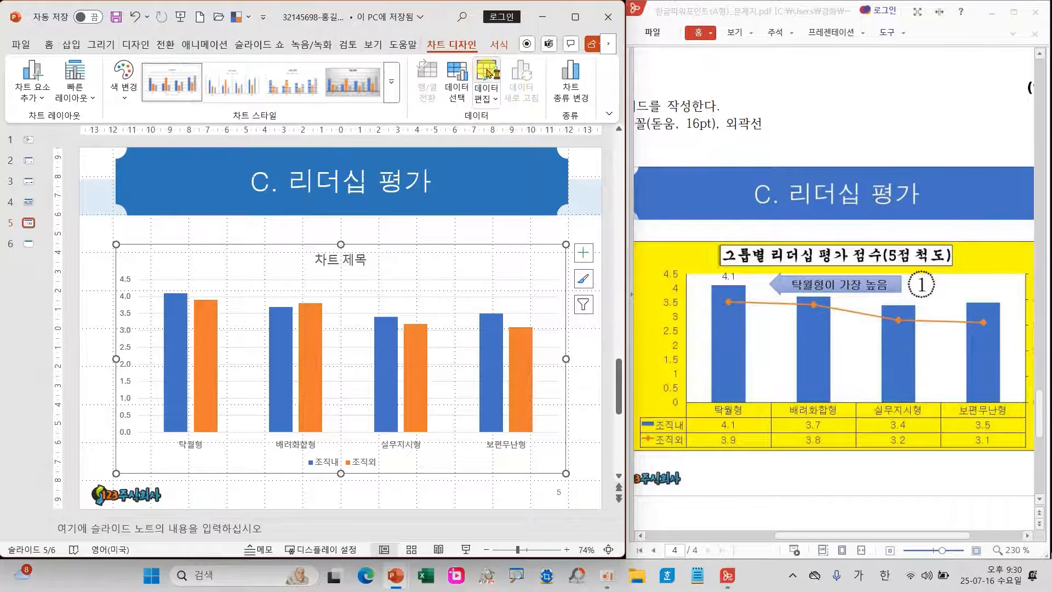
# Reopen the chart's data for editing and enlarge the data window until all rows fit
pyautogui.click(487, 73)
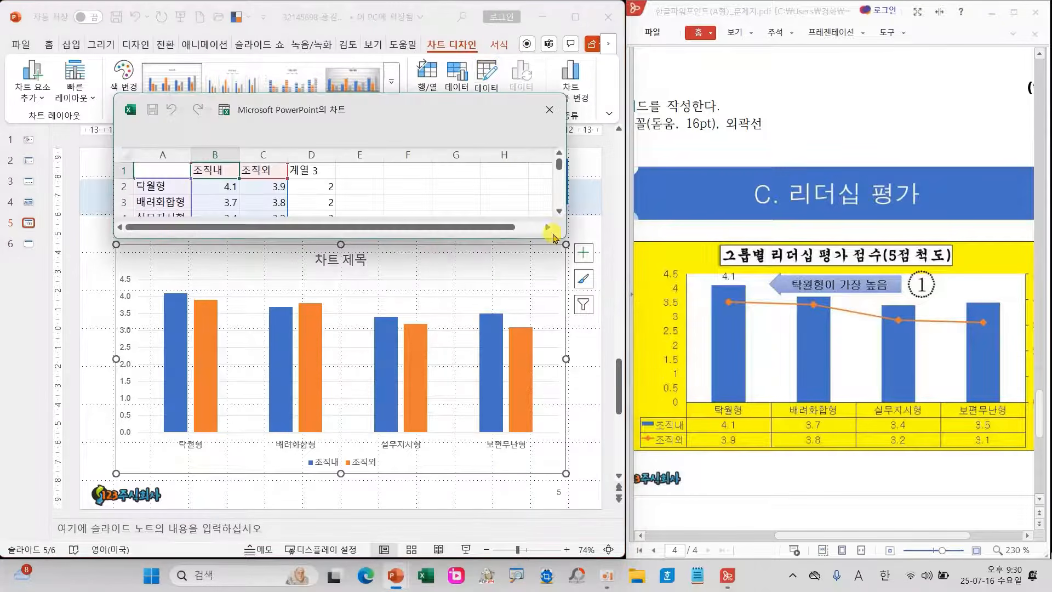
pyautogui.moveTo(563, 241); pyautogui.dragTo(766, 350)
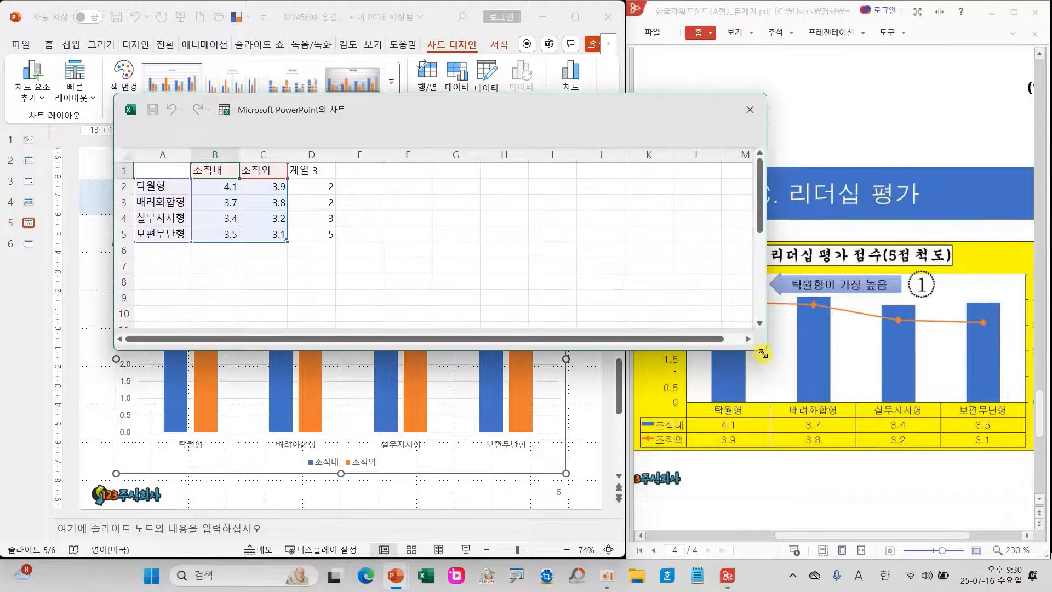
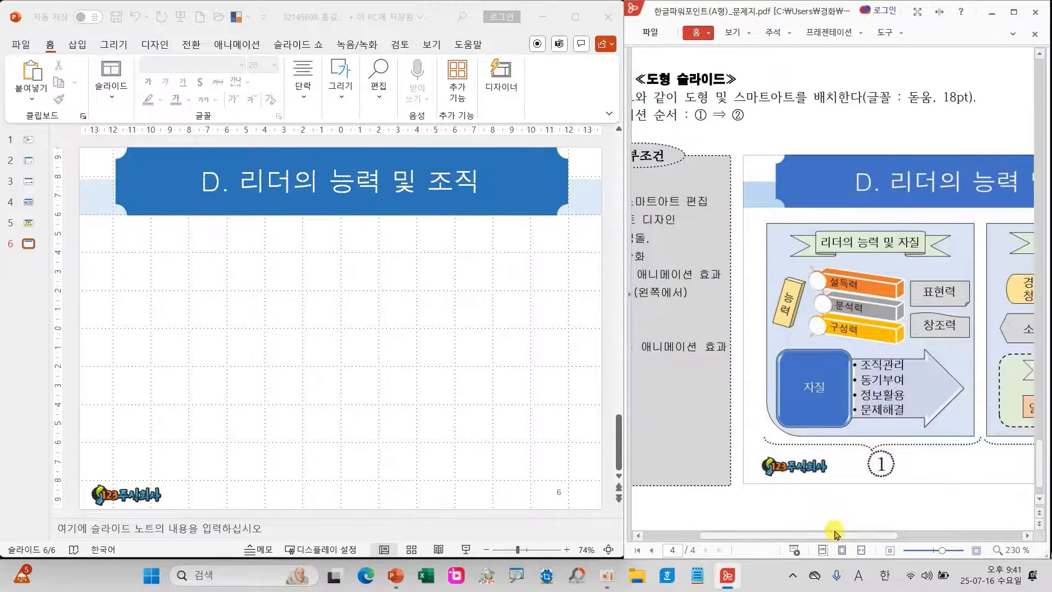
# Examine the exam PDF's sample for slide 6, covering the shapes in both group ① and group ②
pyautogui.moveTo(826, 536); pyautogui.dragTo(956, 535)
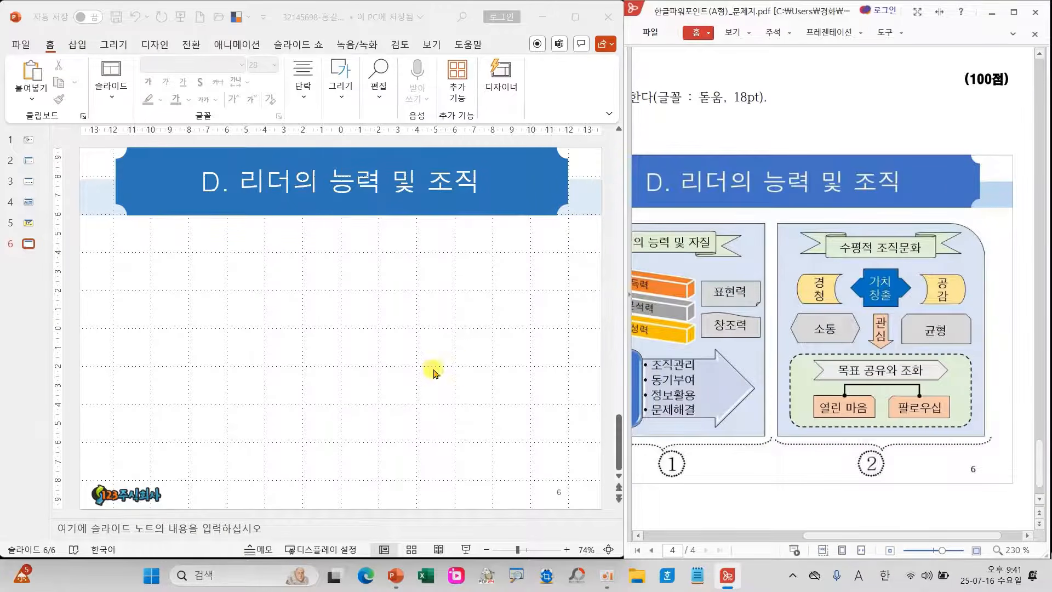
pyautogui.moveTo(832, 537); pyautogui.dragTo(805, 534)
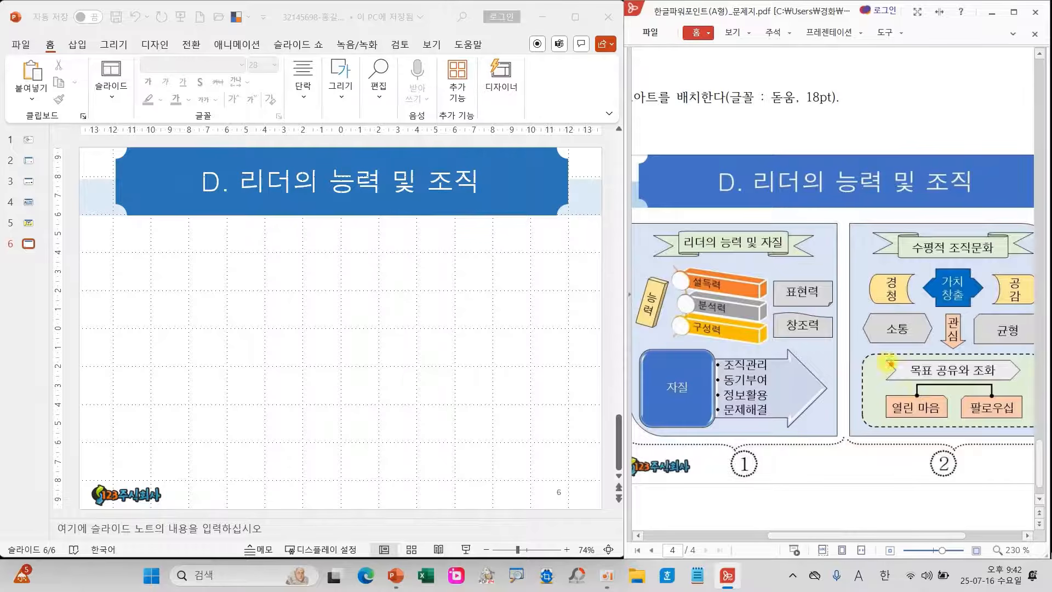
pyautogui.moveTo(851, 357); pyautogui.dragTo(861, 373)
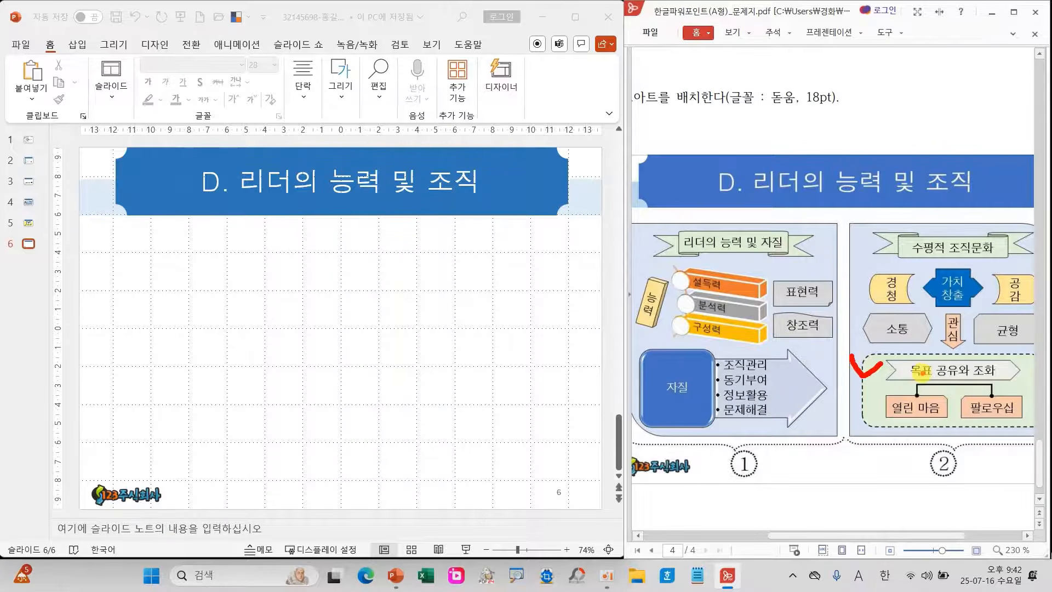
pyautogui.moveTo(930, 383); pyautogui.dragTo(973, 365)
pyautogui.moveTo(953, 261)
pyautogui.mouseDown()
pyautogui.moveTo(955, 275)
pyautogui.moveTo(991, 254)
pyautogui.mouseUp()
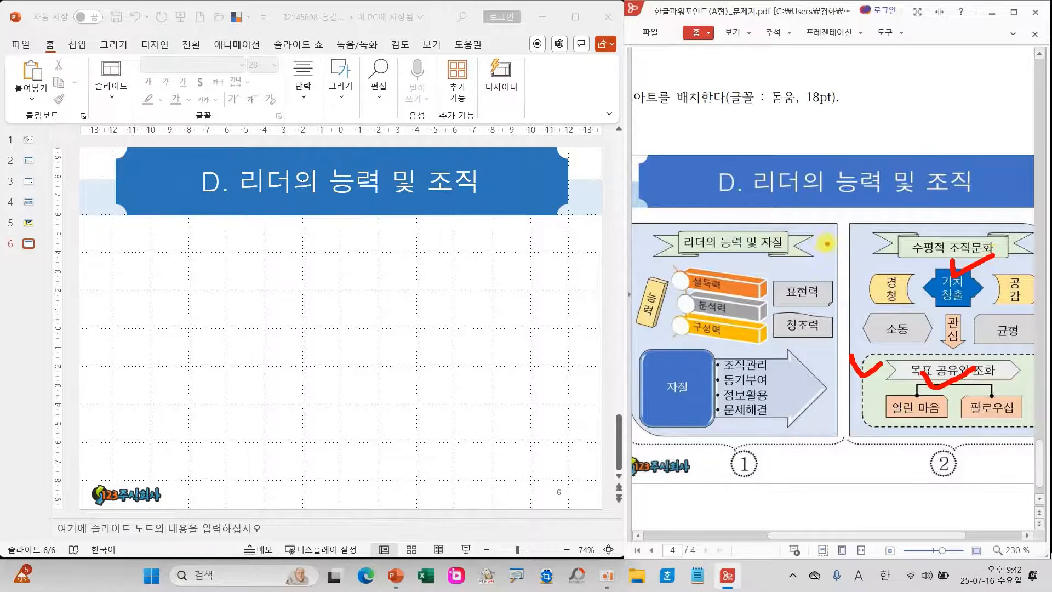
pyautogui.press('Escape')
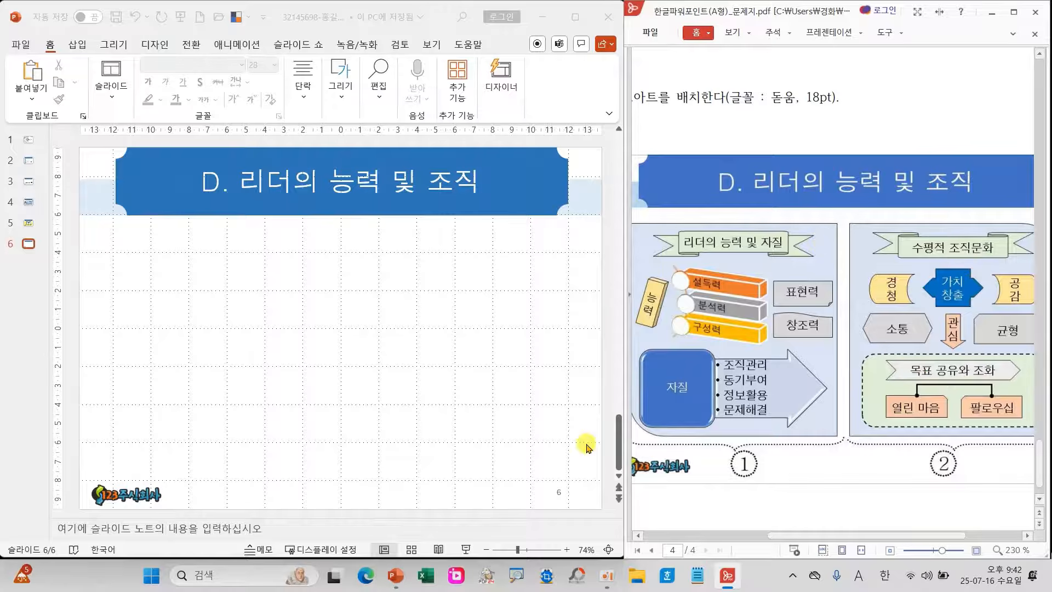
# Draw a rectangle with a single rounded corner across slide 6's left half below the title and fill it with the lightest theme green
pyautogui.click(343, 107)
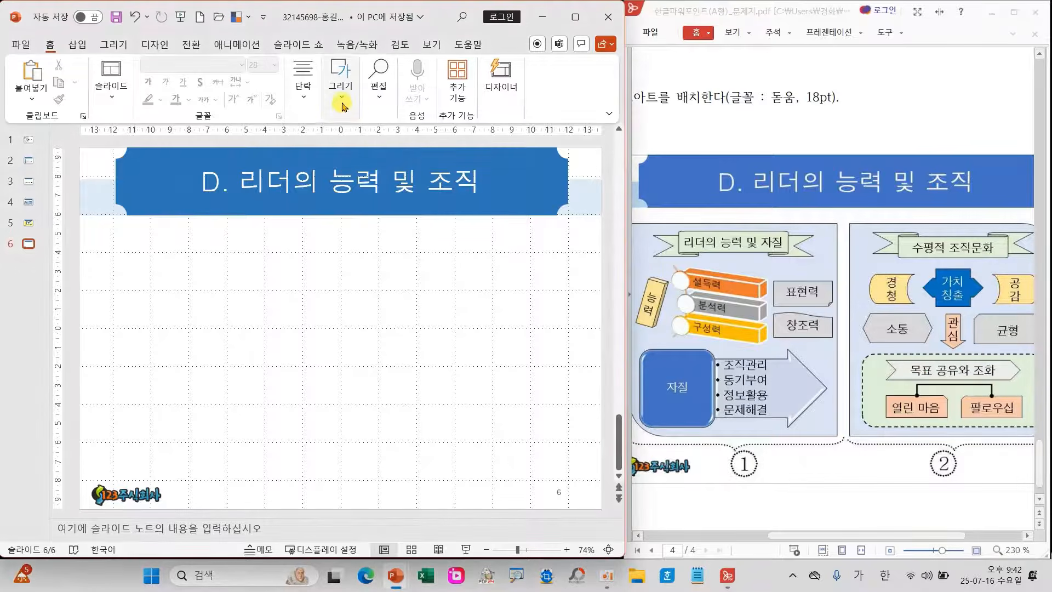
pyautogui.click(433, 149)
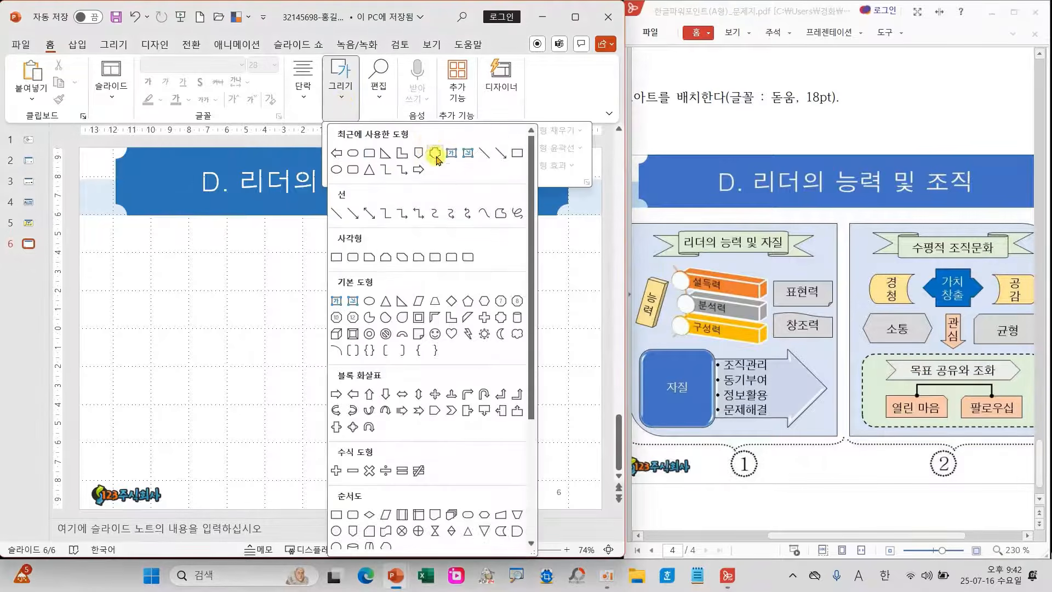
pyautogui.click(436, 258)
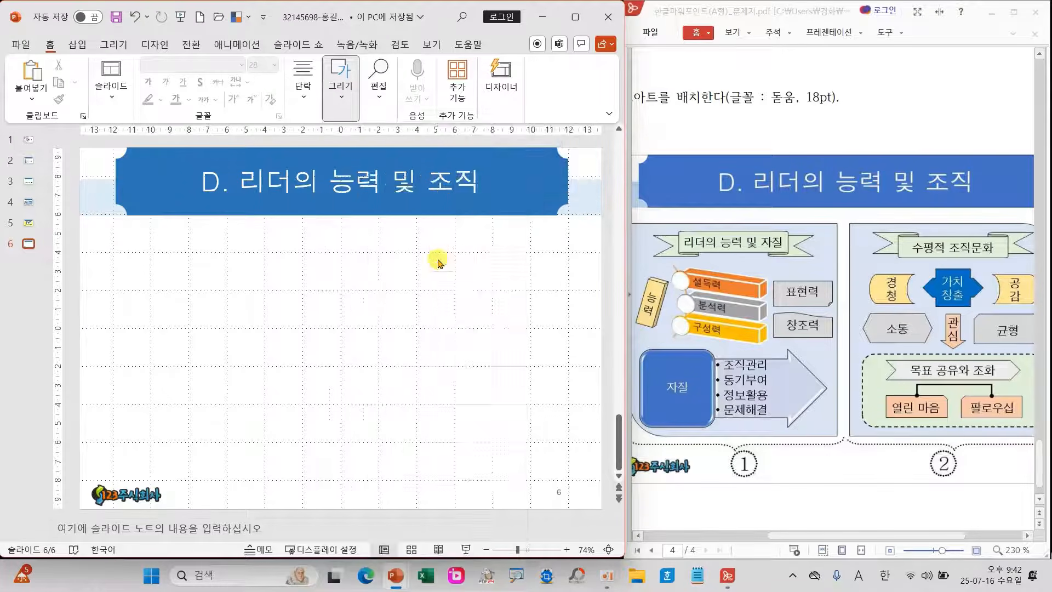
pyautogui.moveTo(83, 225); pyautogui.dragTo(330, 478)
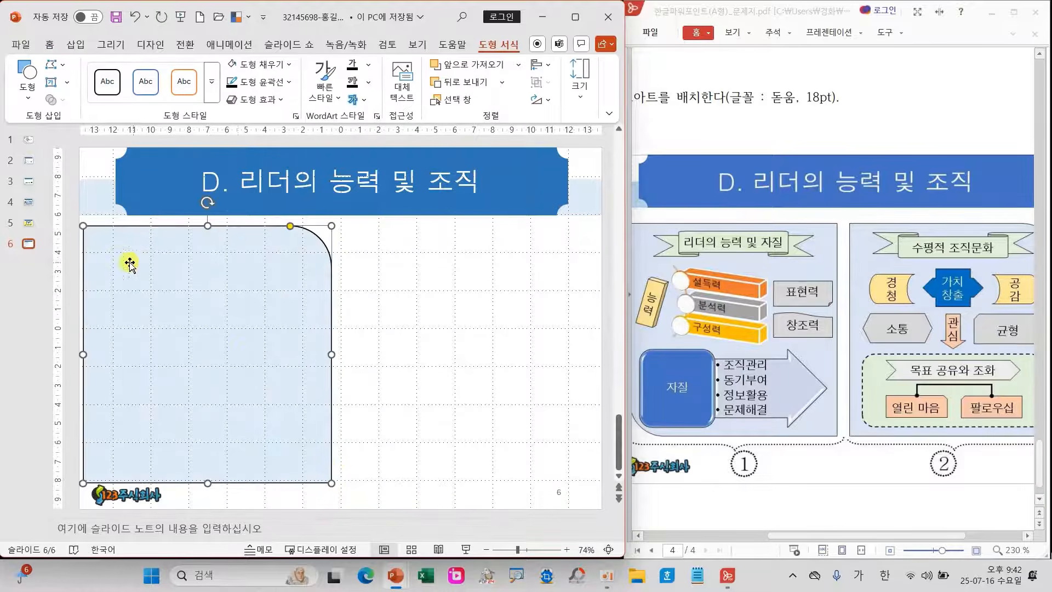
pyautogui.moveTo(84, 354); pyautogui.dragTo(89, 355)
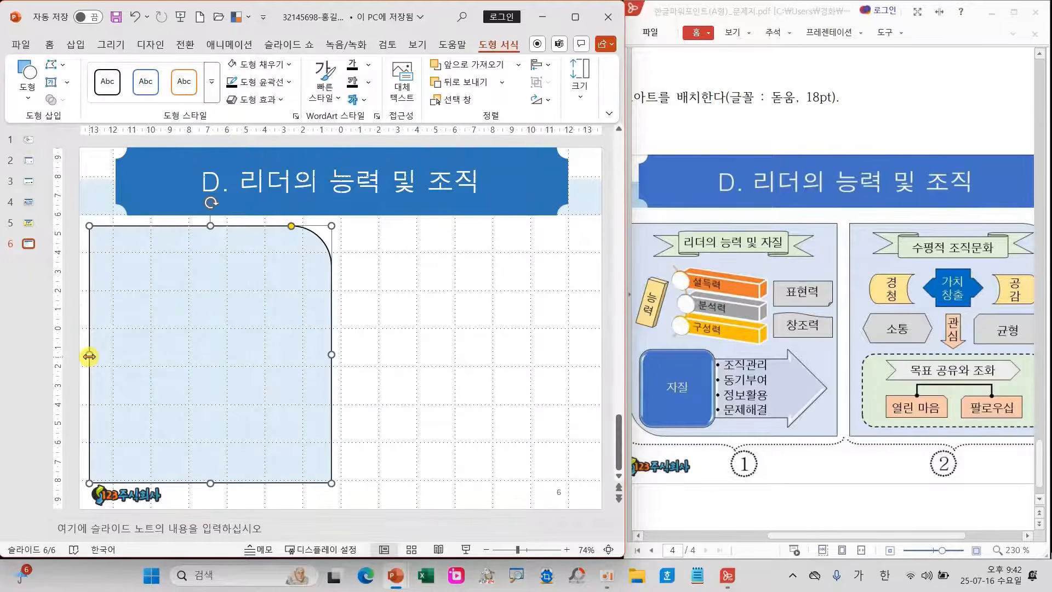
pyautogui.click(285, 65)
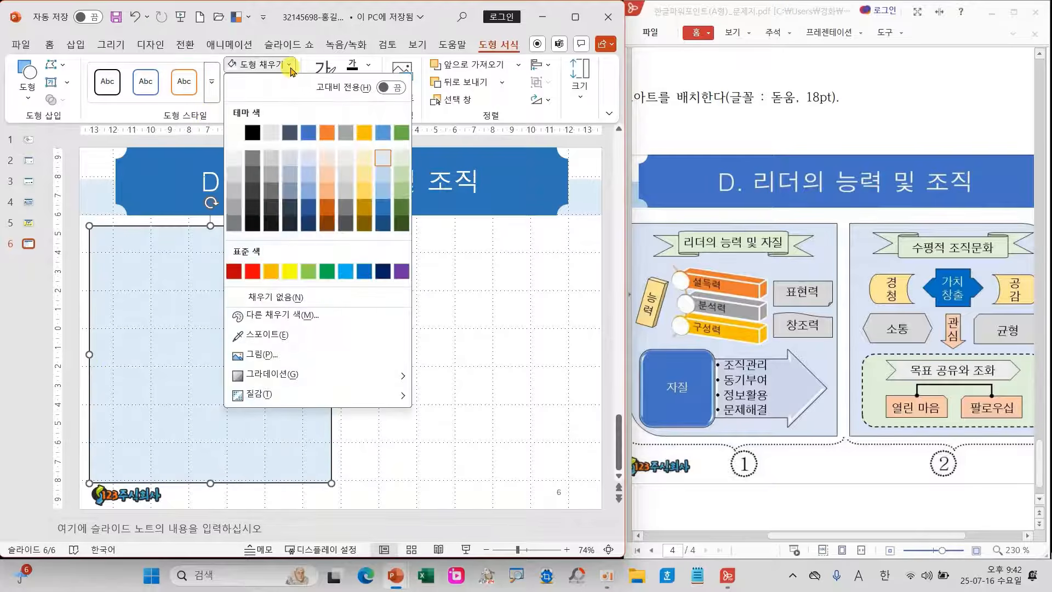
pyautogui.click(403, 159)
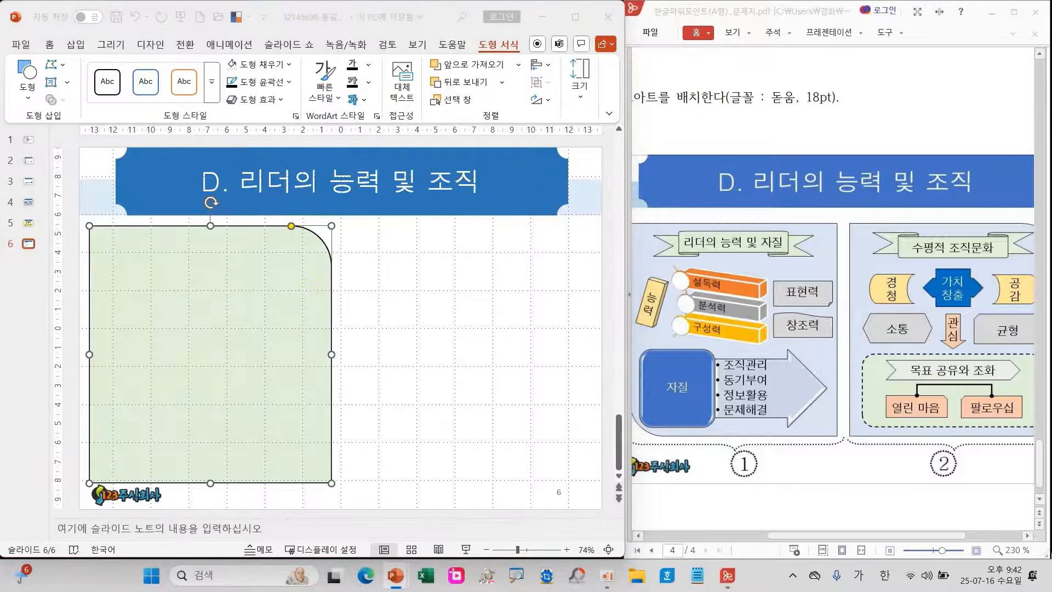
# Copy the green single-rounded-corner rectangle to the slide's right half, level with the original
pyautogui.click(186, 350)
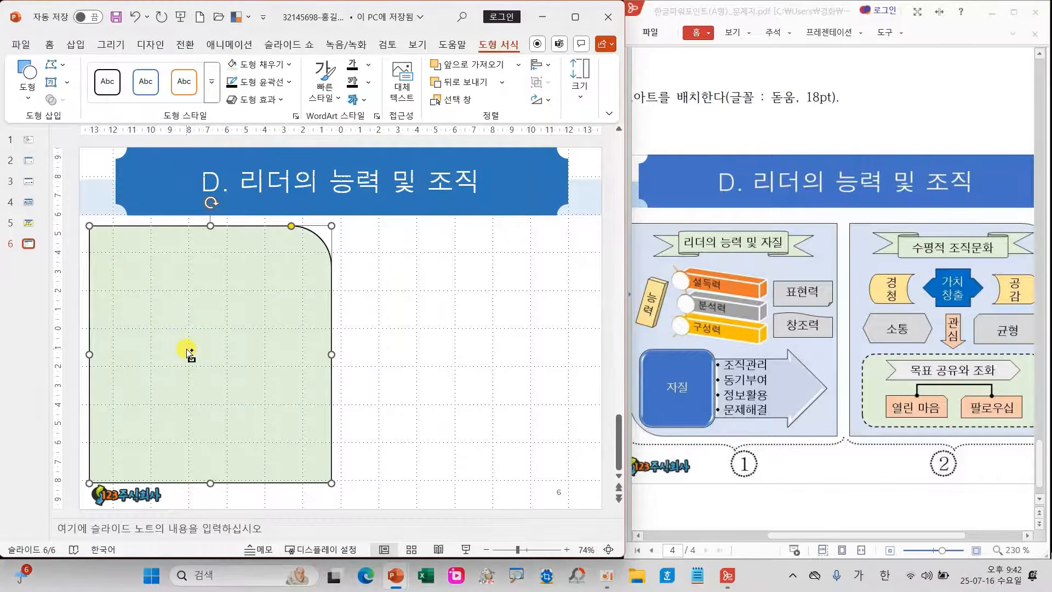
pyautogui.moveTo(184, 348); pyautogui.dragTo(450, 373)
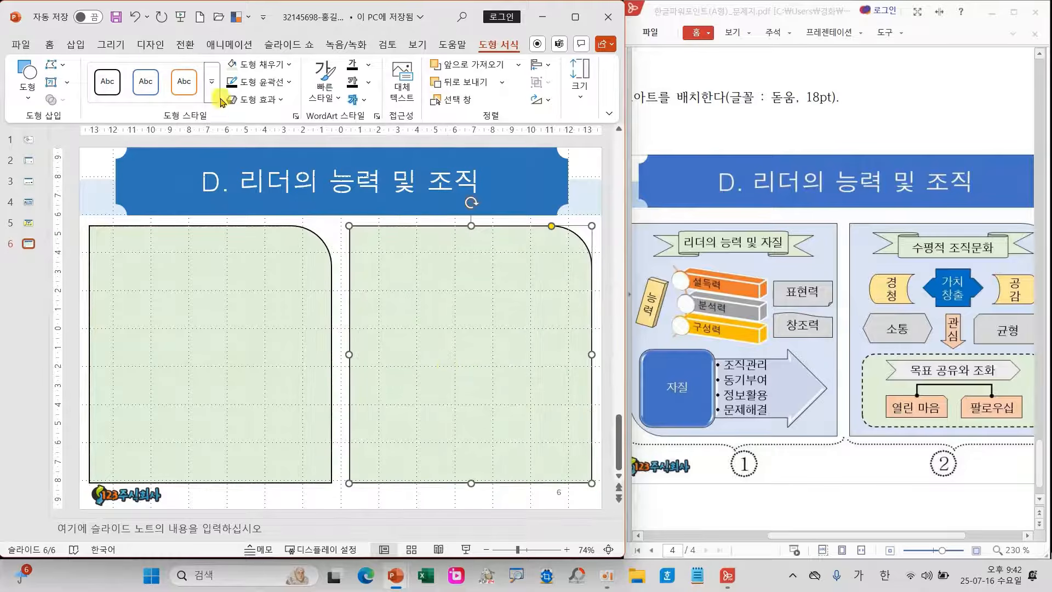
pyautogui.click(290, 67)
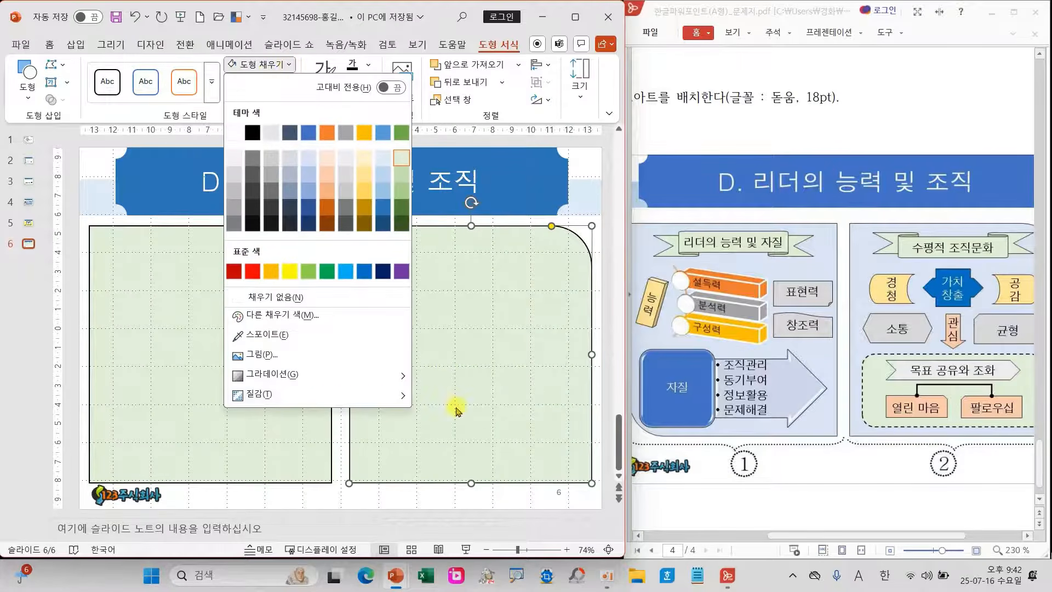
pyautogui.click(514, 423)
# Flip the left green rectangle vertically and horizontally so its rounded corner sits at the lower left
pyautogui.click(209, 390)
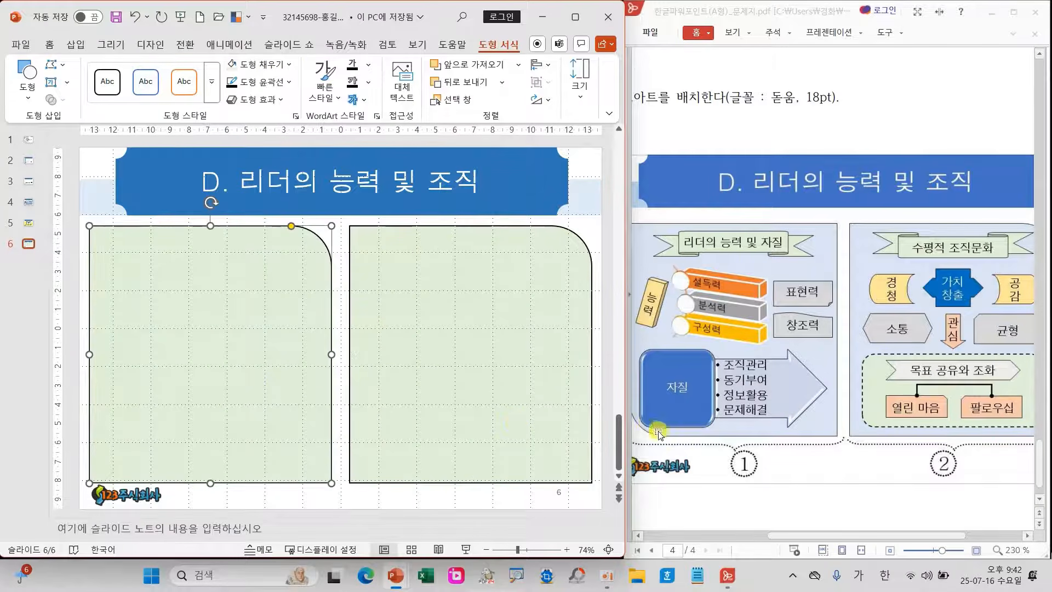
pyautogui.click(545, 98)
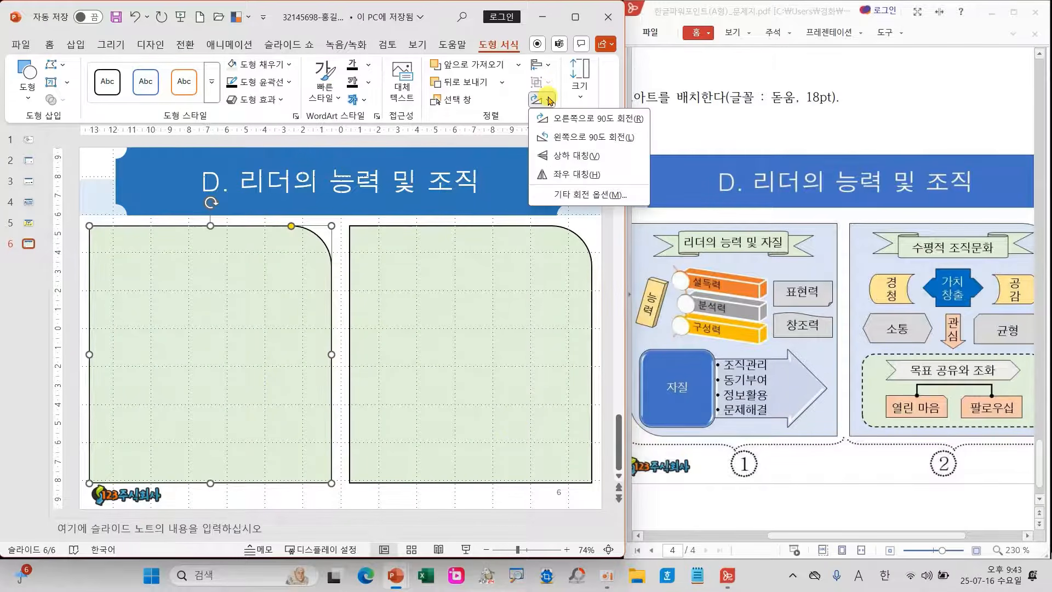
pyautogui.click(567, 156)
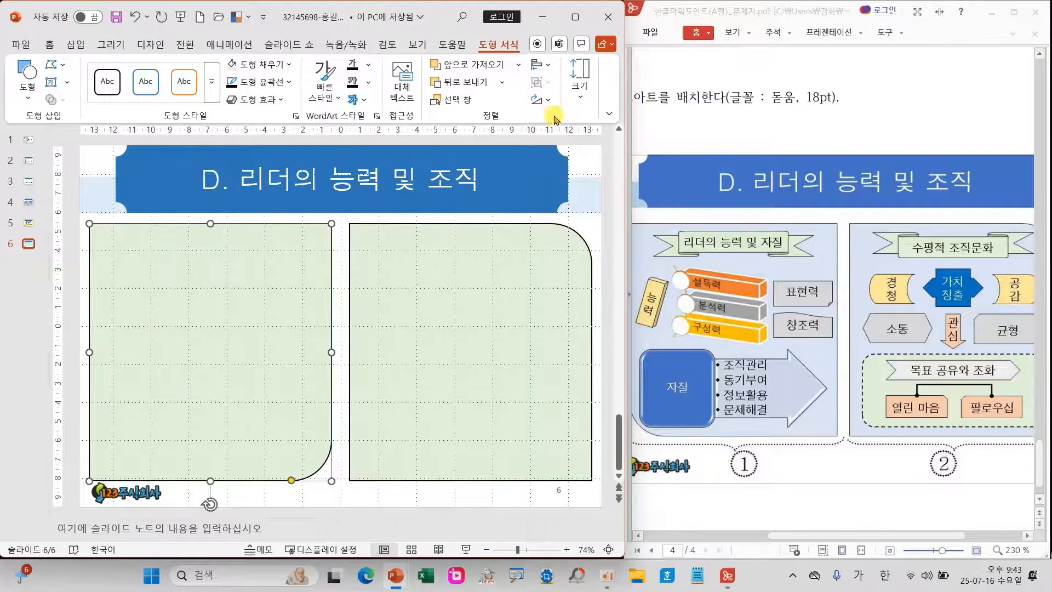
pyautogui.click(541, 99)
pyautogui.click(573, 172)
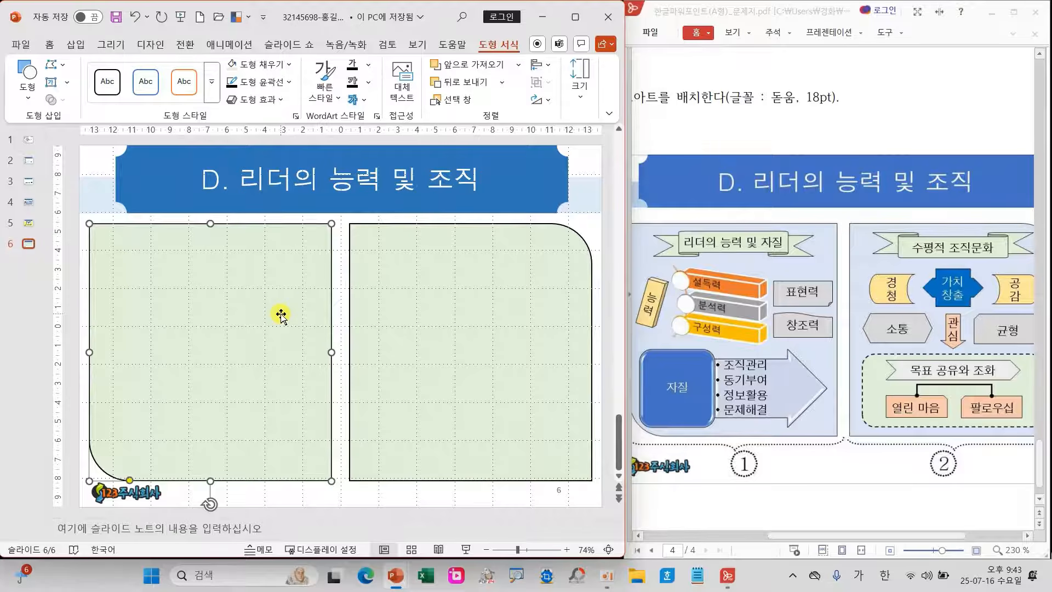
# Draw an upward-tilted ribbon near the top of the left green rectangle and widen its centre band
pyautogui.moveTo(799, 536)
pyautogui.mouseDown()
pyautogui.moveTo(781, 538)
pyautogui.moveTo(864, 543)
pyautogui.moveTo(799, 532)
pyautogui.mouseUp()
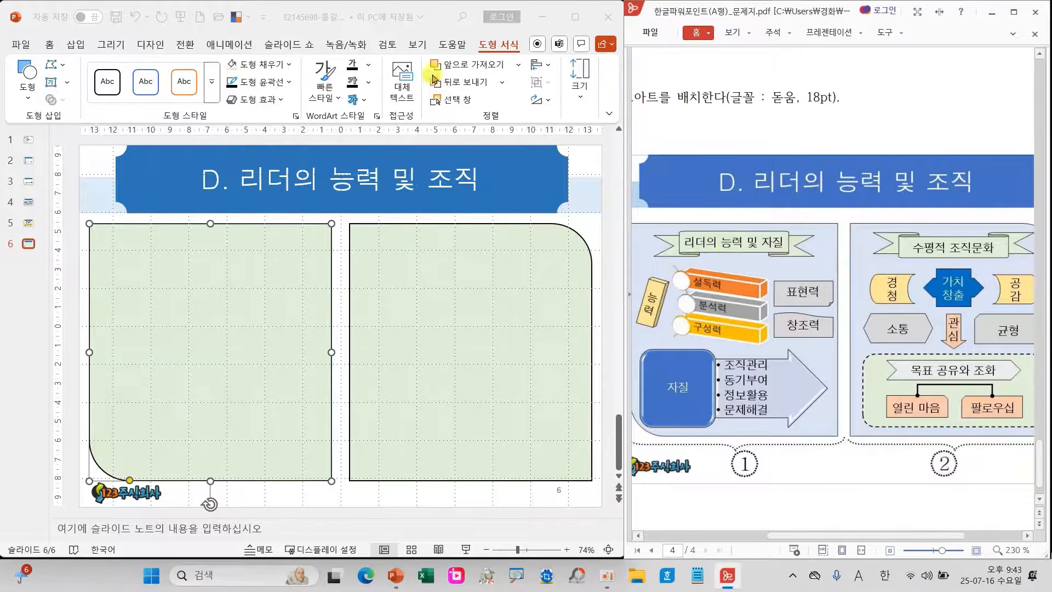
pyautogui.click(28, 101)
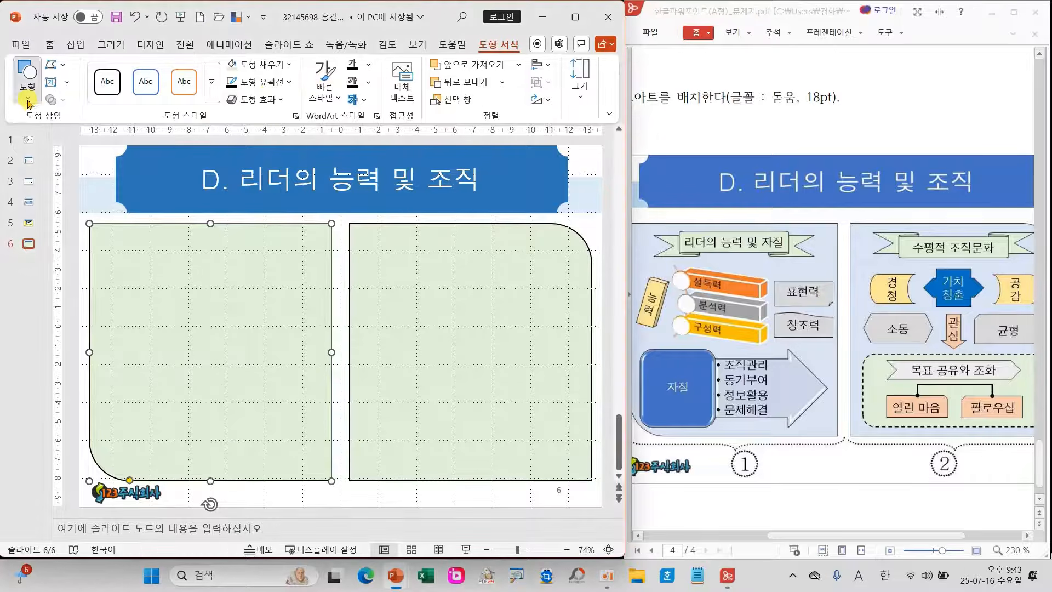
pyautogui.click(29, 101)
pyautogui.moveTo(216, 239); pyautogui.dragTo(202, 369)
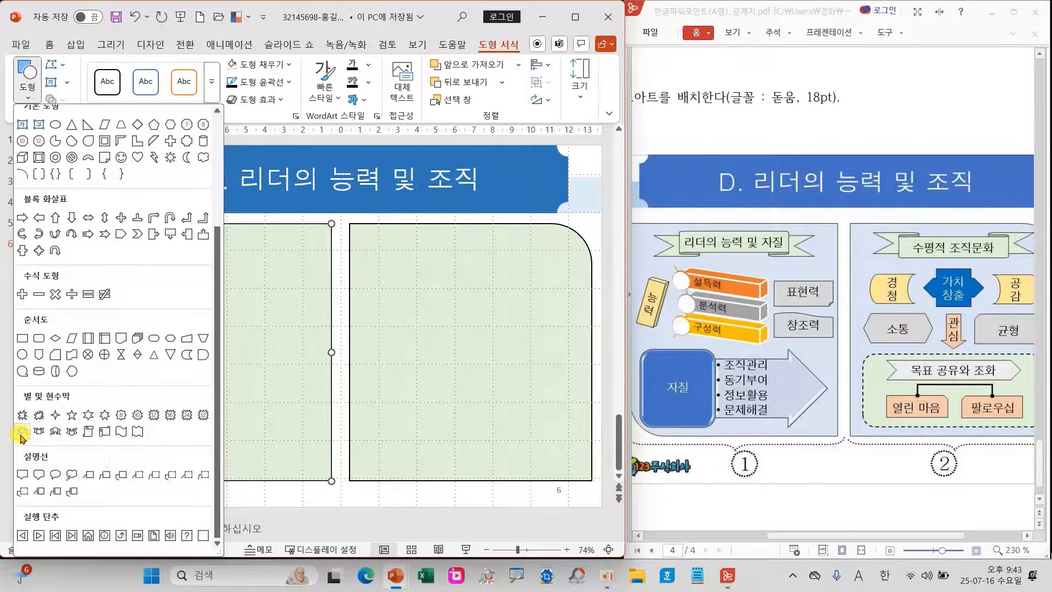
pyautogui.click(22, 432)
pyautogui.moveTo(117, 235); pyautogui.dragTo(303, 265)
pyautogui.moveTo(163, 267); pyautogui.dragTo(144, 270)
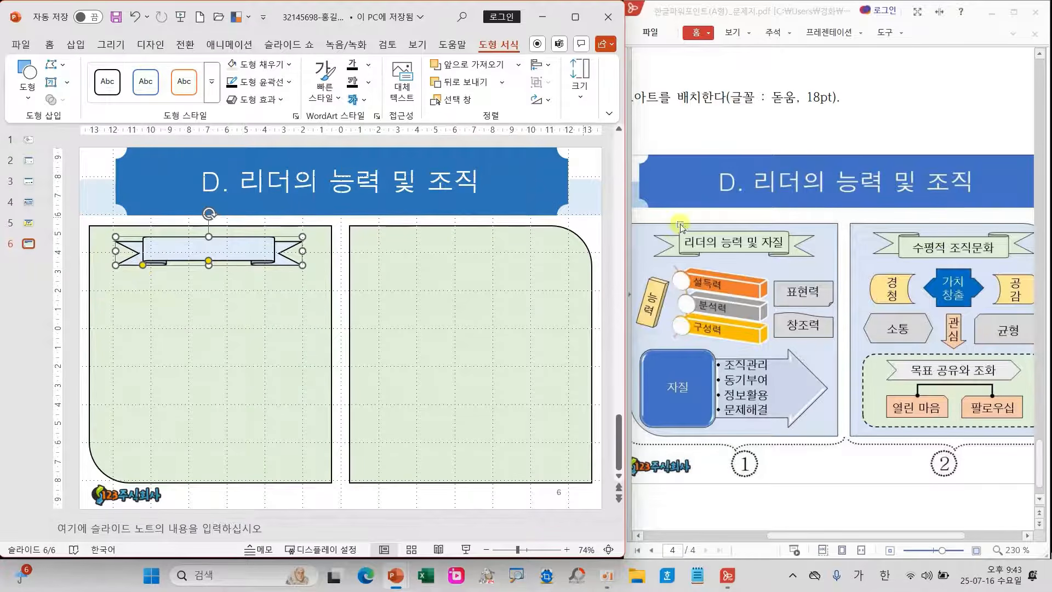
# Draw a downward-tilted ribbon near the top of the right green rectangle and widen its centre band
pyautogui.click(27, 89)
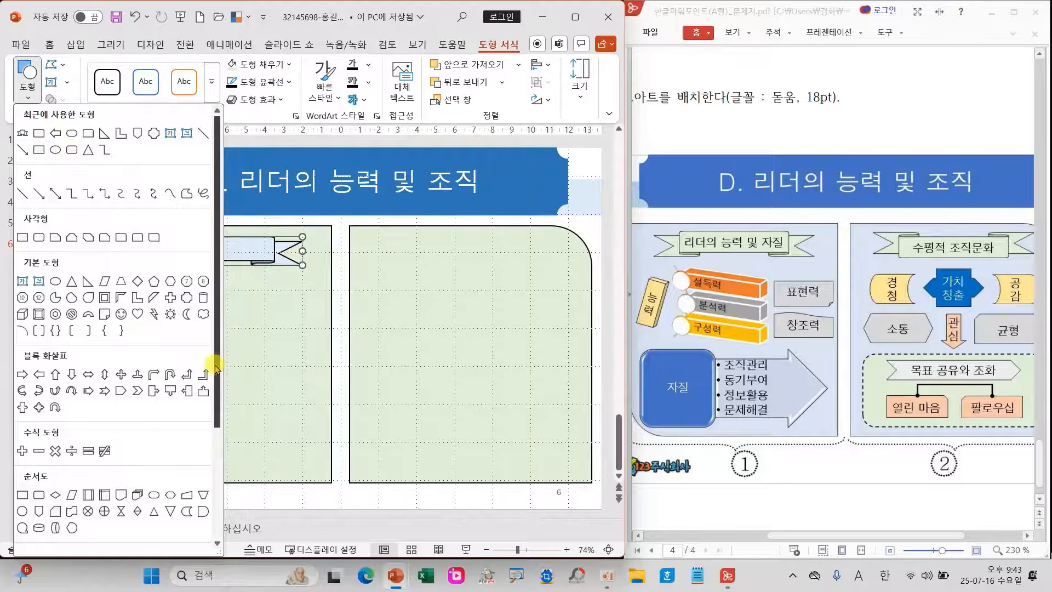
pyautogui.scroll(-3, 215, 366)
pyautogui.click(30, 454)
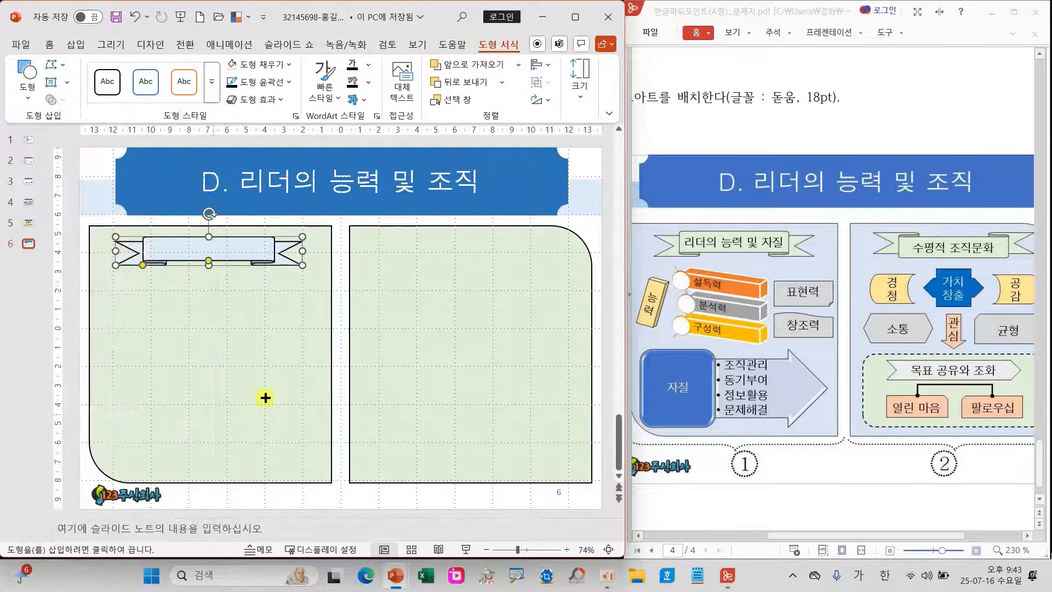
pyautogui.moveTo(377, 236); pyautogui.dragTo(568, 263)
pyautogui.moveTo(423, 236); pyautogui.dragTo(405, 236)
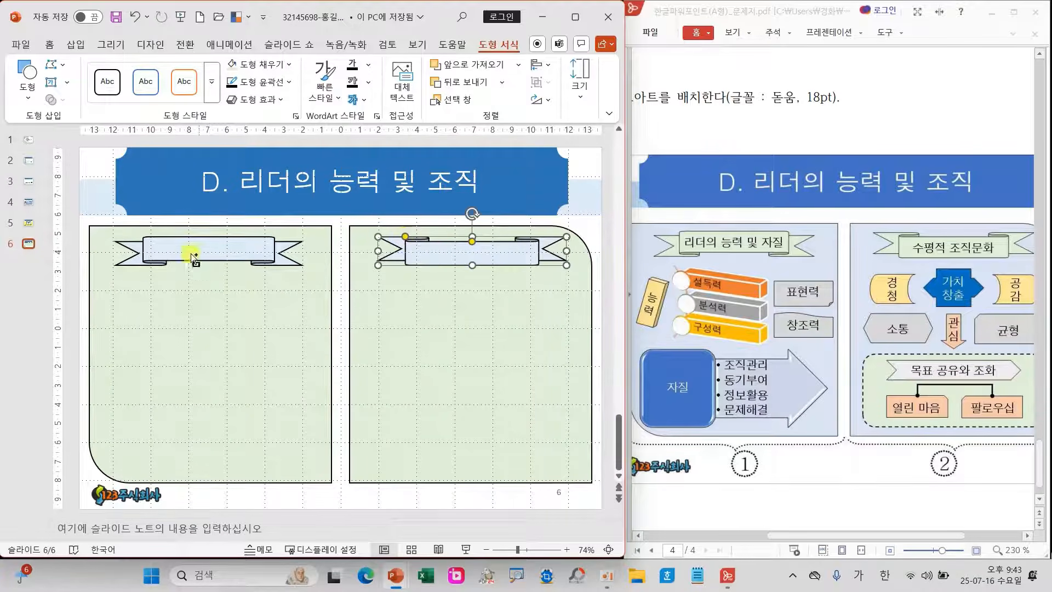
pyautogui.moveTo(146, 272); pyautogui.dragTo(175, 283)
pyautogui.moveTo(431, 250)
pyautogui.mouseDown()
pyautogui.moveTo(382, 245)
pyautogui.moveTo(431, 245)
pyautogui.mouseUp()
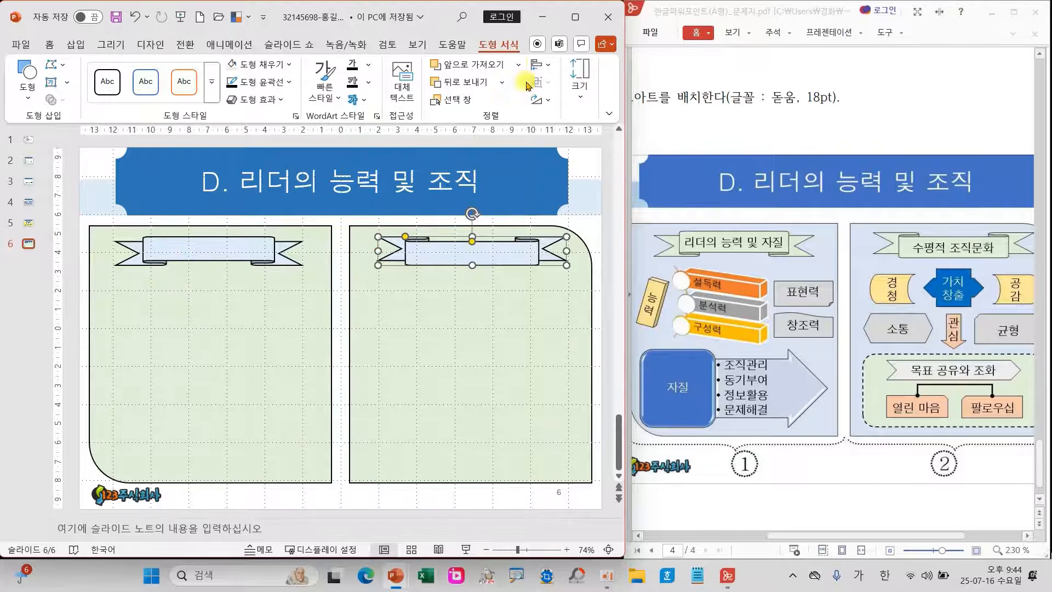
# Label the right ribbon "수평적 조직문화" and the left ribbon "리더의 능력 및 자질"
pyautogui.write('수평적 조직문')
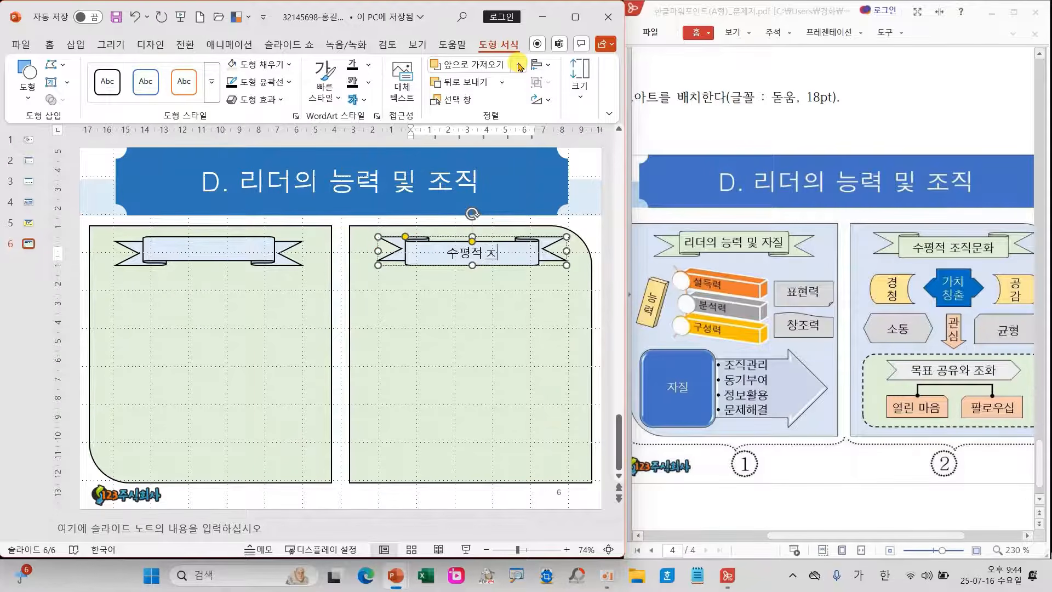
pyautogui.write('화')
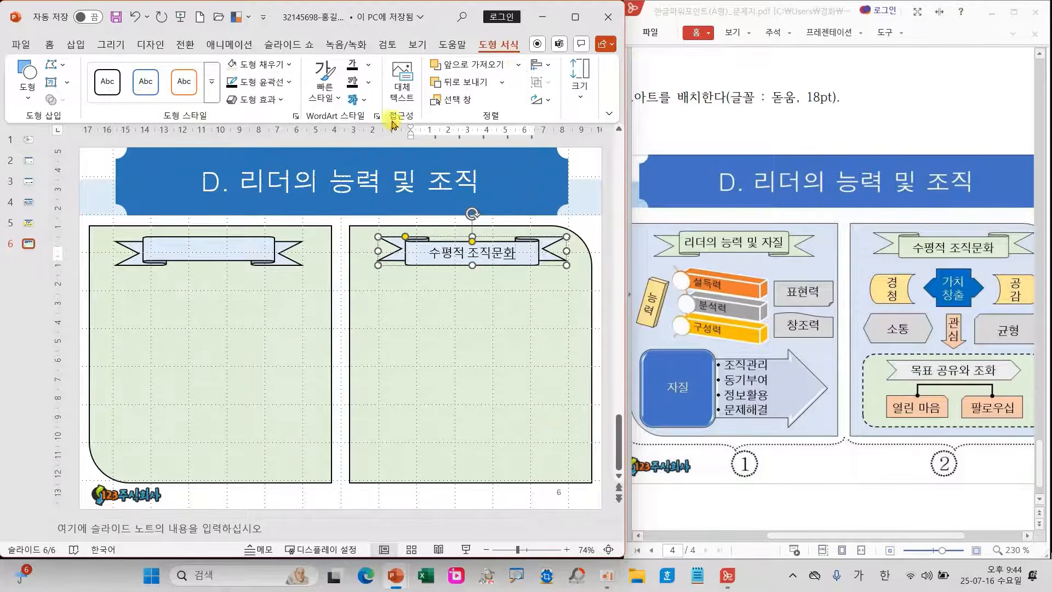
pyautogui.click(192, 240)
pyautogui.write('리더의')
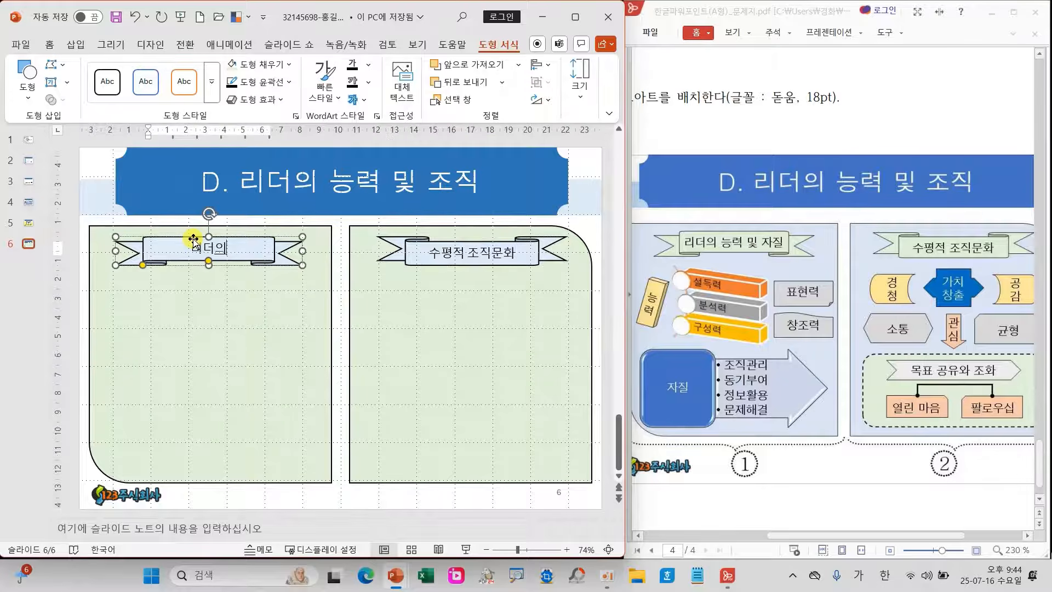
pyautogui.write(' 능력 ㅁㅣ 자')
pyautogui.press('BackSpace')
pyautogui.press('BackSpace')
pyautogui.press('BackSpace')
pyautogui.press('BackSpace')
pyautogui.write('ㅁㅣㅊ 자질')
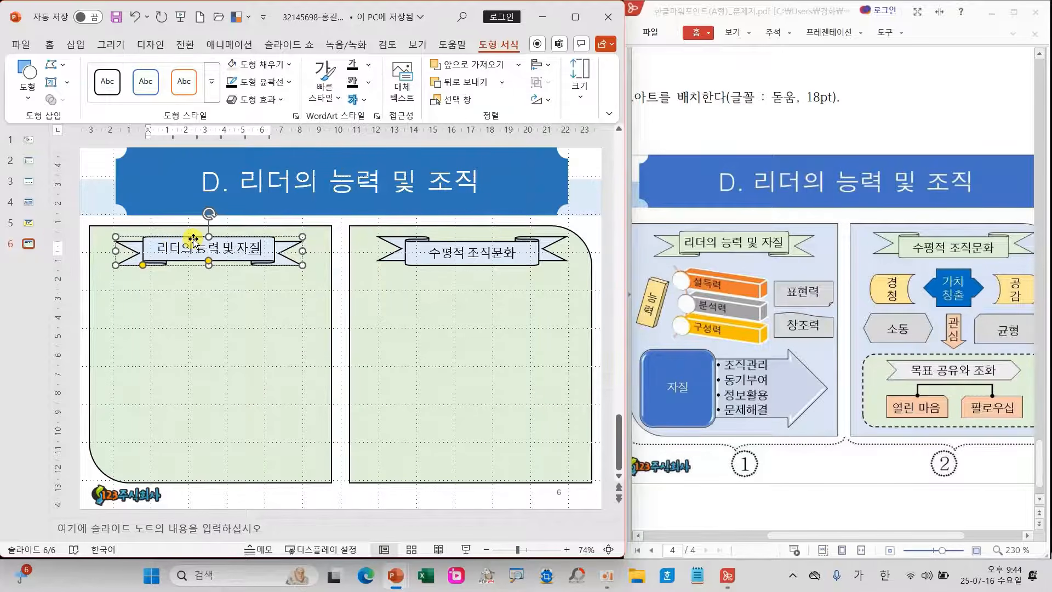
pyautogui.click(240, 495)
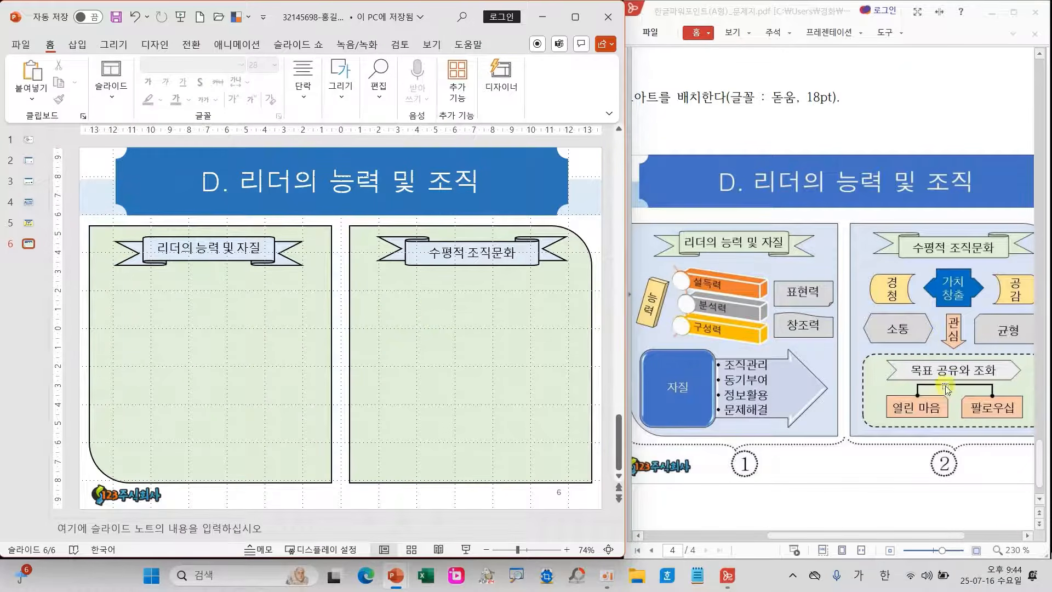
# Switch to the exam PDF, set its zoom to 300%, and examine the left half of the slide layout
pyautogui.click(1018, 550)
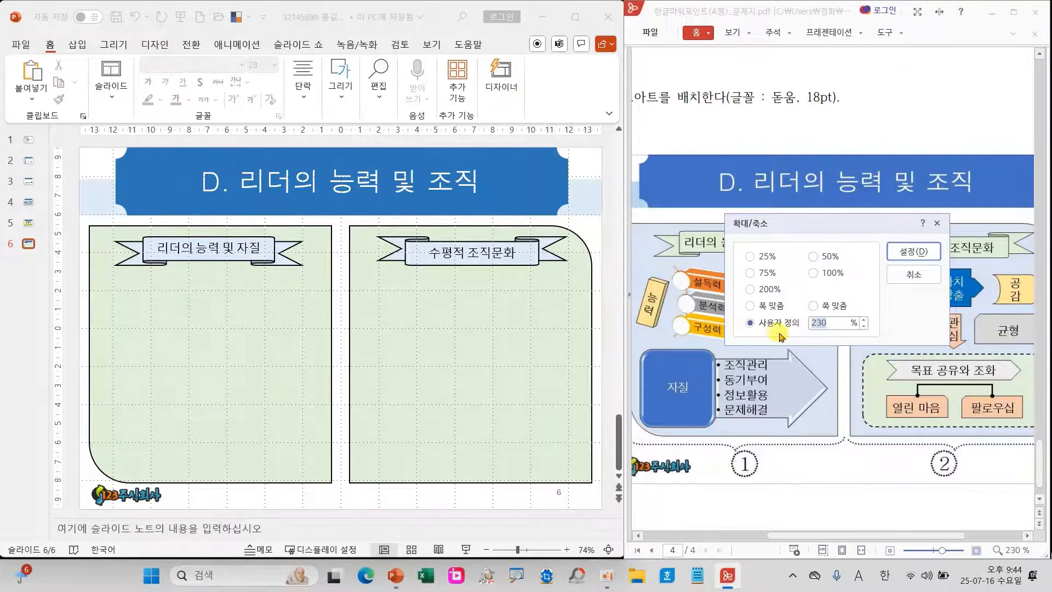
pyautogui.write('300')
pyautogui.press('Return')
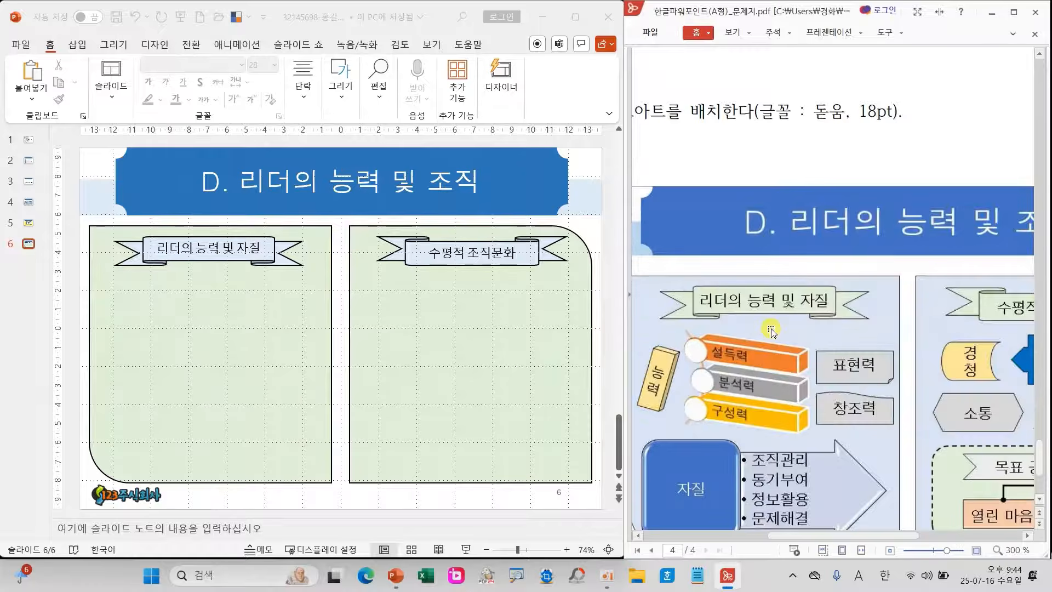
pyautogui.scroll(-2, 771, 332)
pyautogui.moveTo(844, 535); pyautogui.dragTo(818, 534)
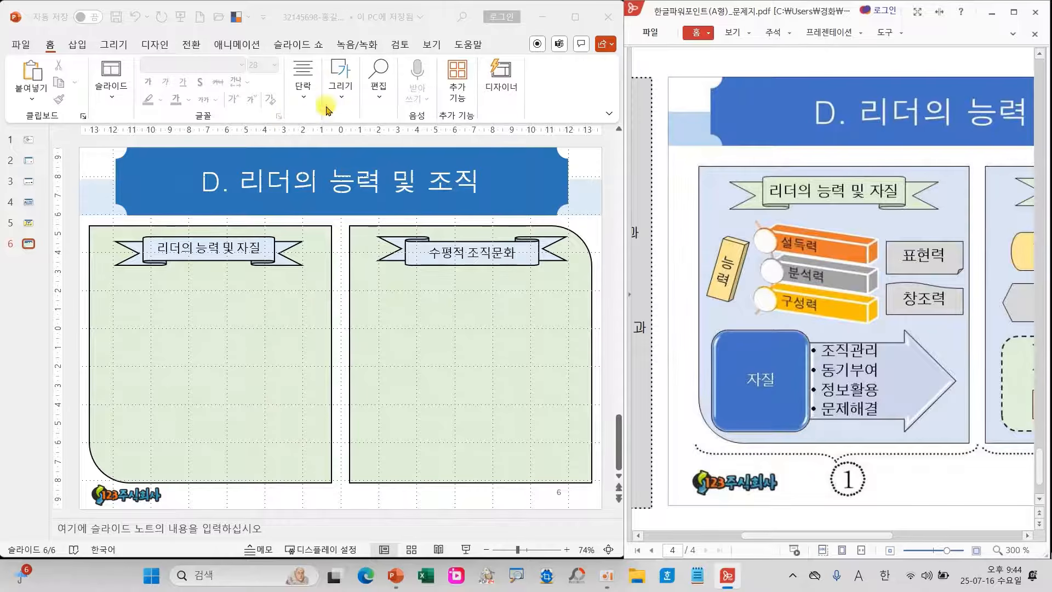
# Draw a small upright cube shape below the left ribbon, near the left green rectangle's left edge, with a shallow depth
pyautogui.click(342, 99)
pyautogui.click(436, 148)
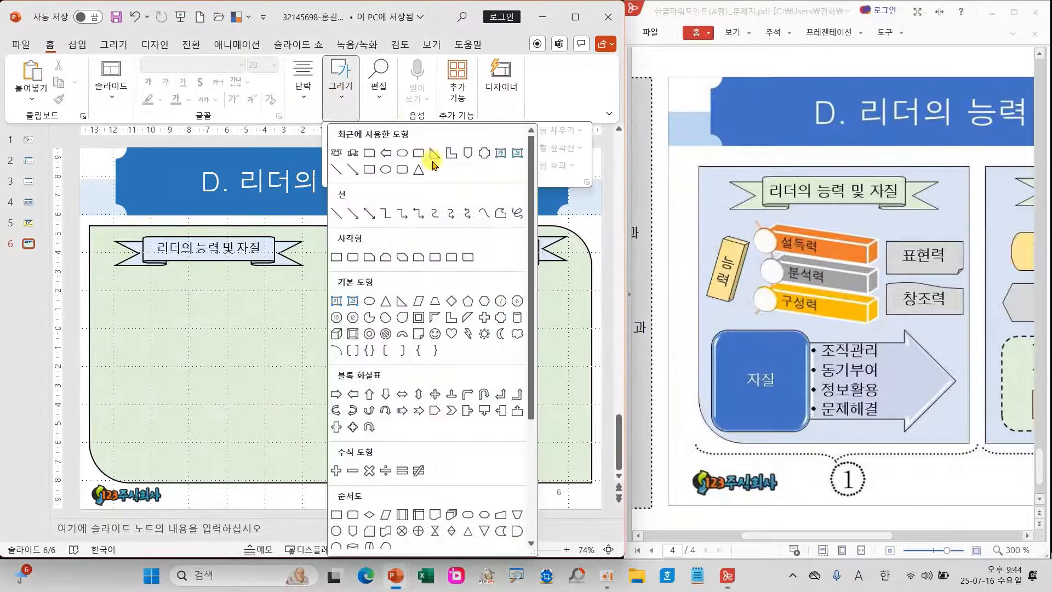
pyautogui.click(351, 337)
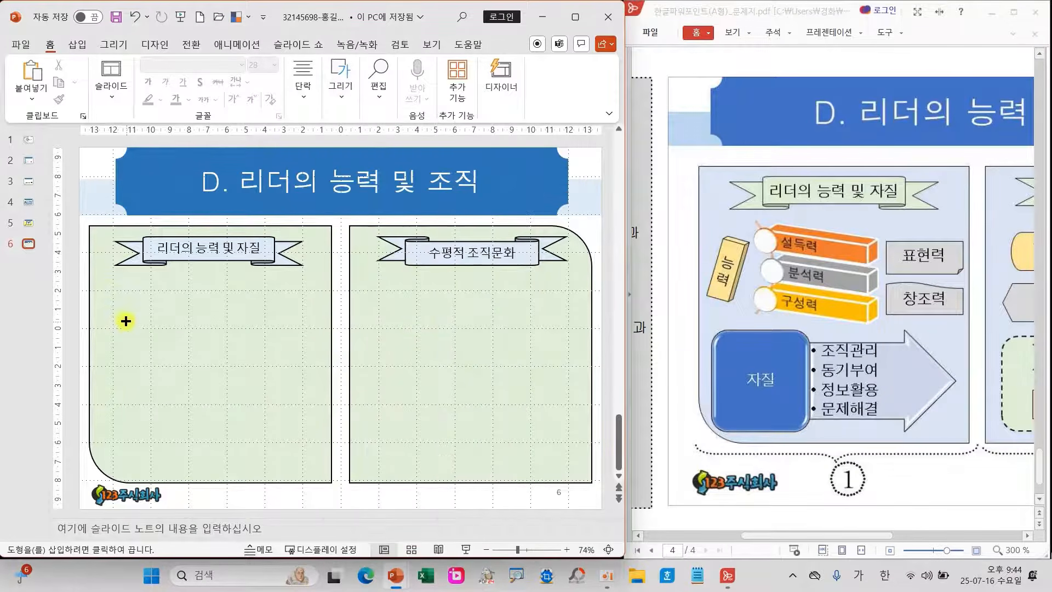
pyautogui.moveTo(108, 290); pyautogui.dragTo(144, 357)
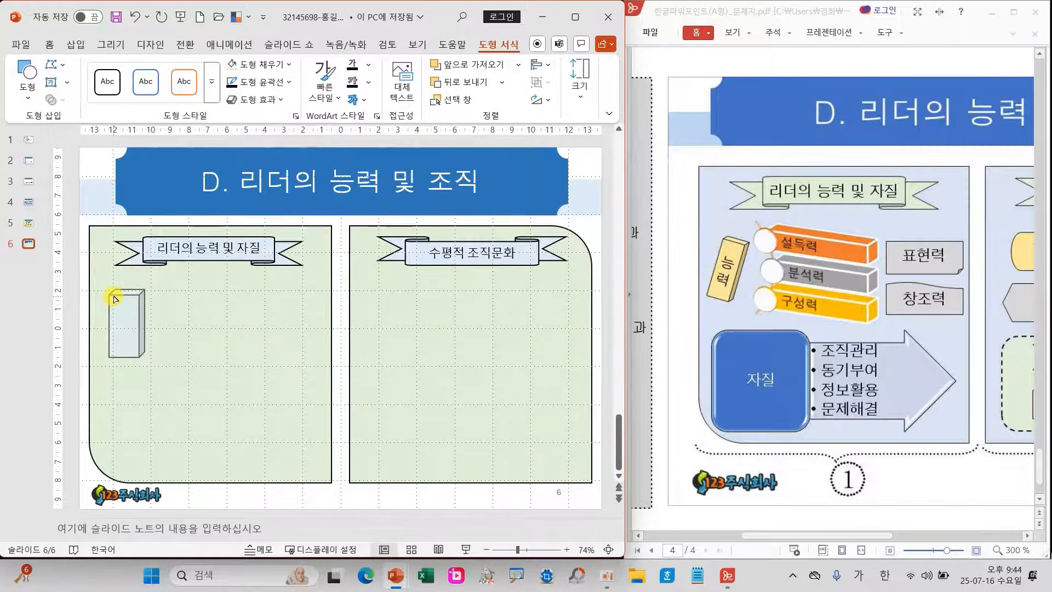
pyautogui.click(115, 299)
pyautogui.moveTo(145, 358); pyautogui.dragTo(136, 344)
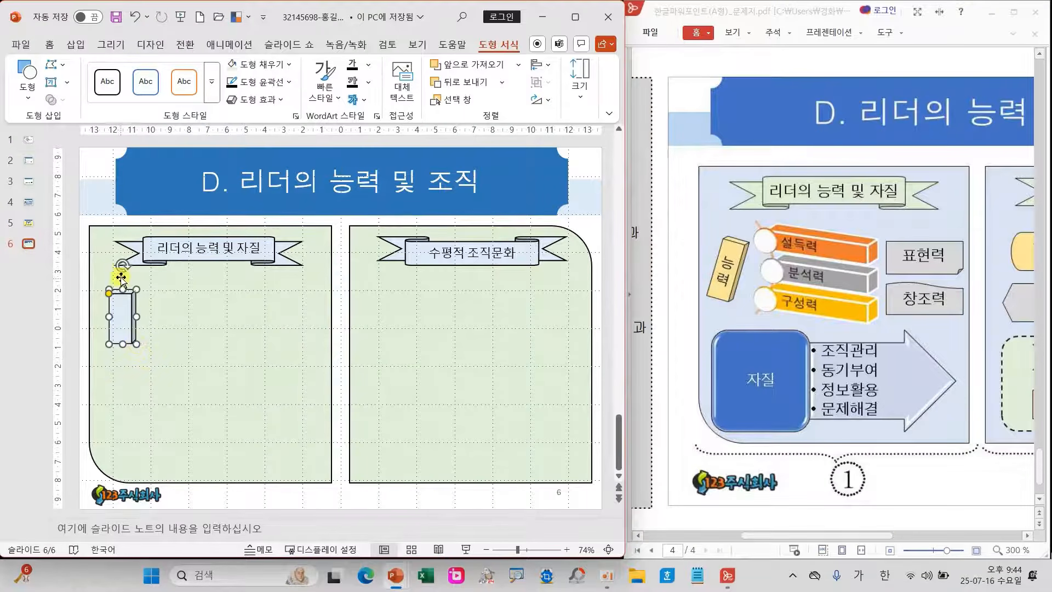
# Tilt the cube slightly clockwise, label it "능력", and adjust its position in the left green rectangle
pyautogui.moveTo(123, 265); pyautogui.dragTo(131, 268)
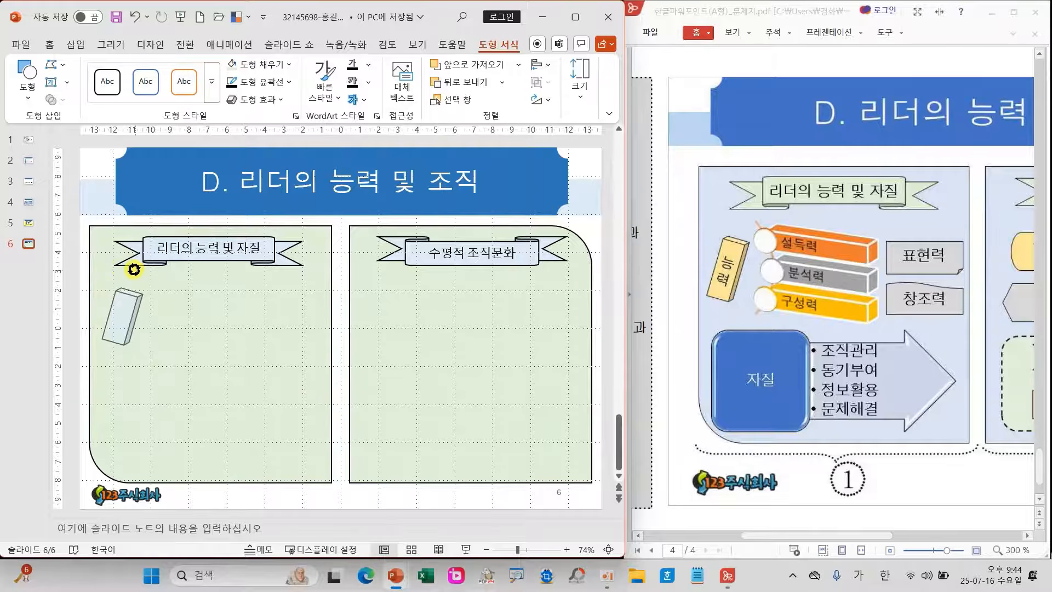
pyautogui.write('능력')
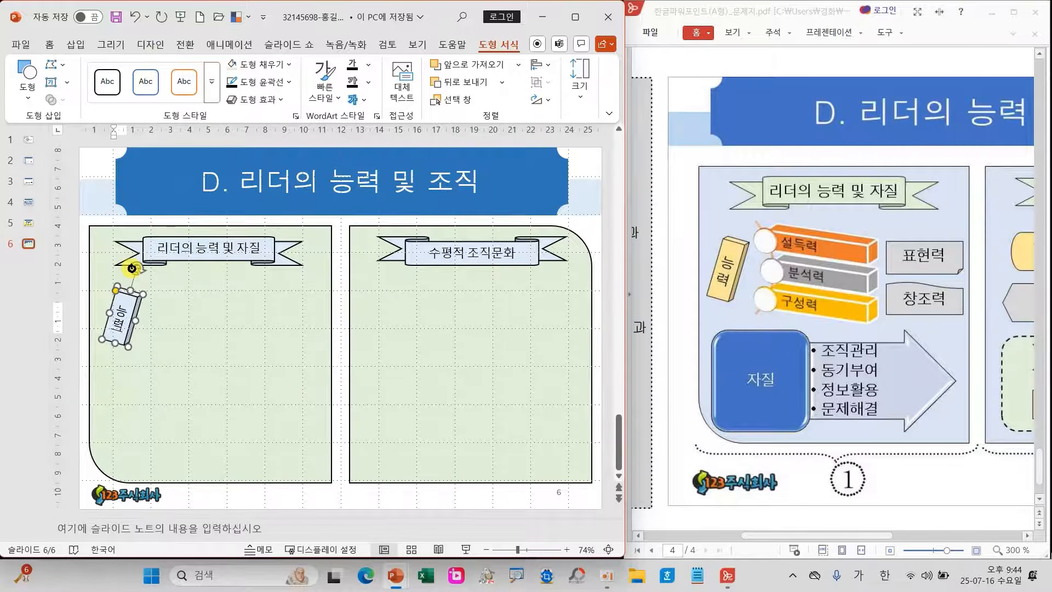
pyautogui.click(115, 345)
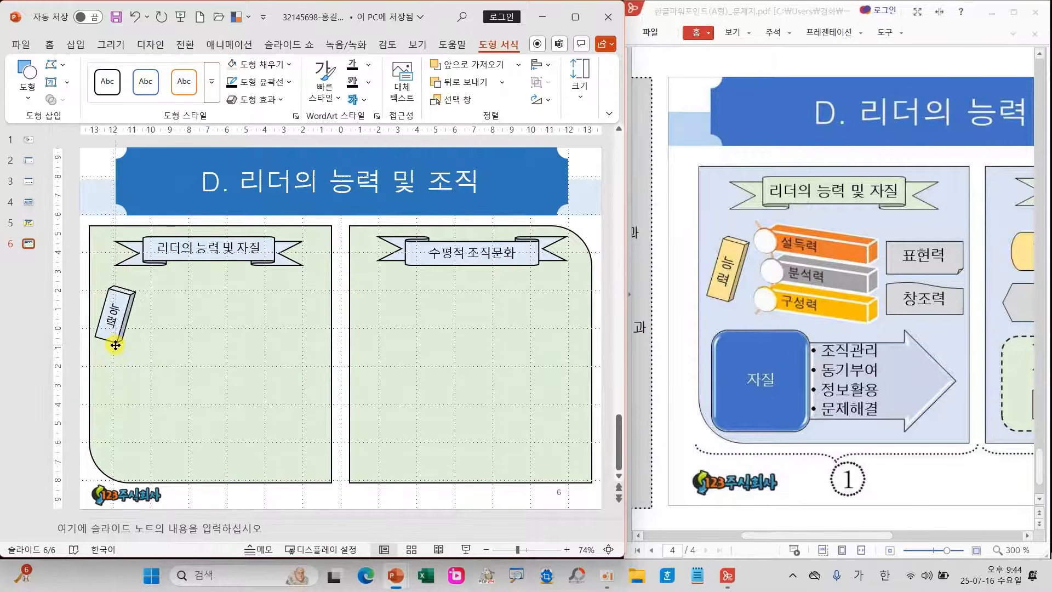
pyautogui.moveTo(117, 342); pyautogui.dragTo(121, 345)
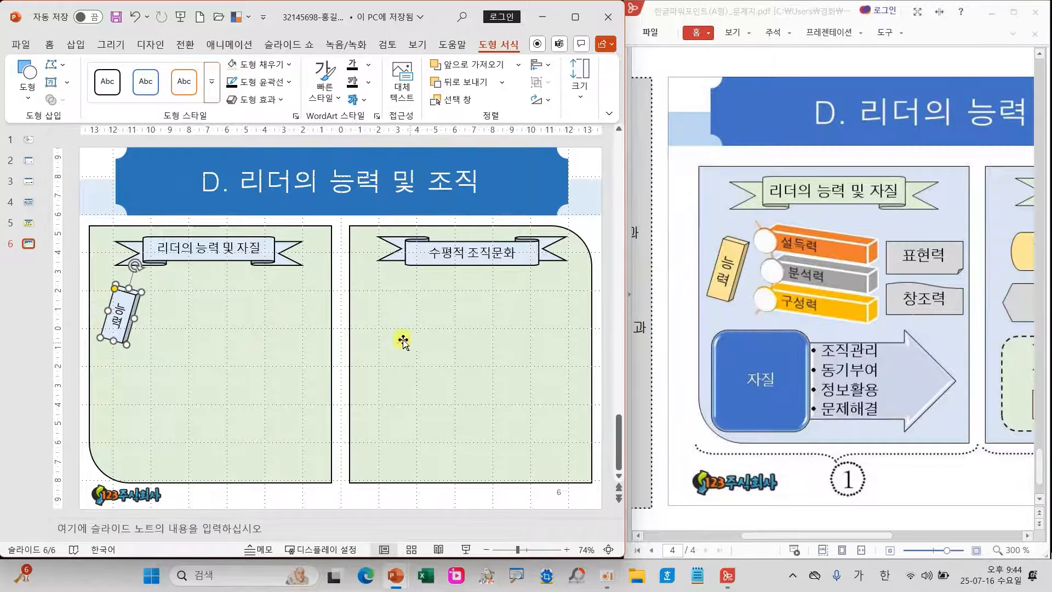
# Draw a folded-corner rectangle below the right end of the left ribbon and label it "표현력"
pyautogui.click(23, 101)
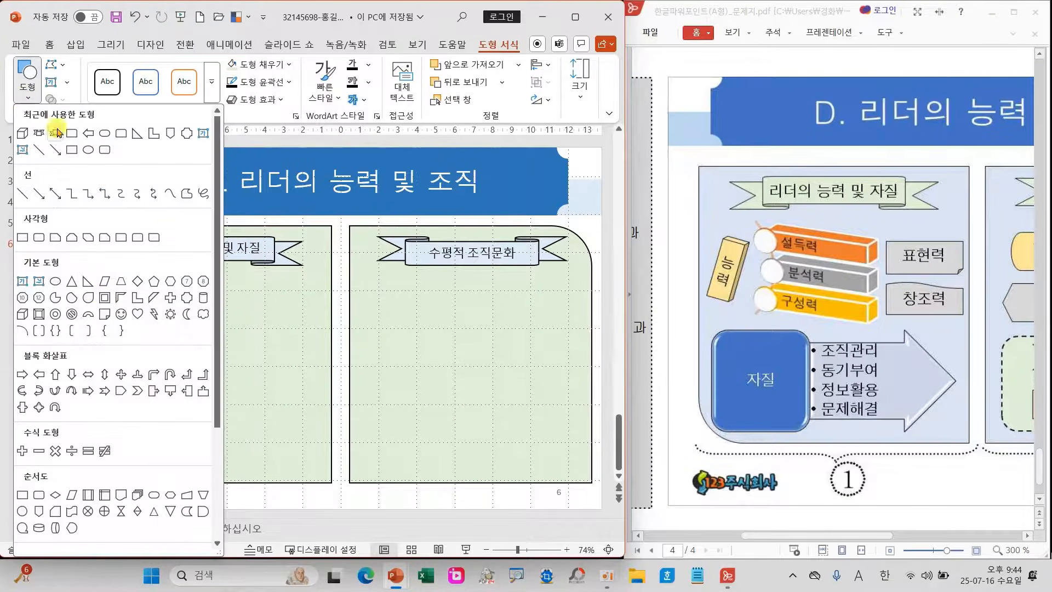
pyautogui.click(104, 313)
pyautogui.moveTo(260, 283); pyautogui.dragTo(325, 311)
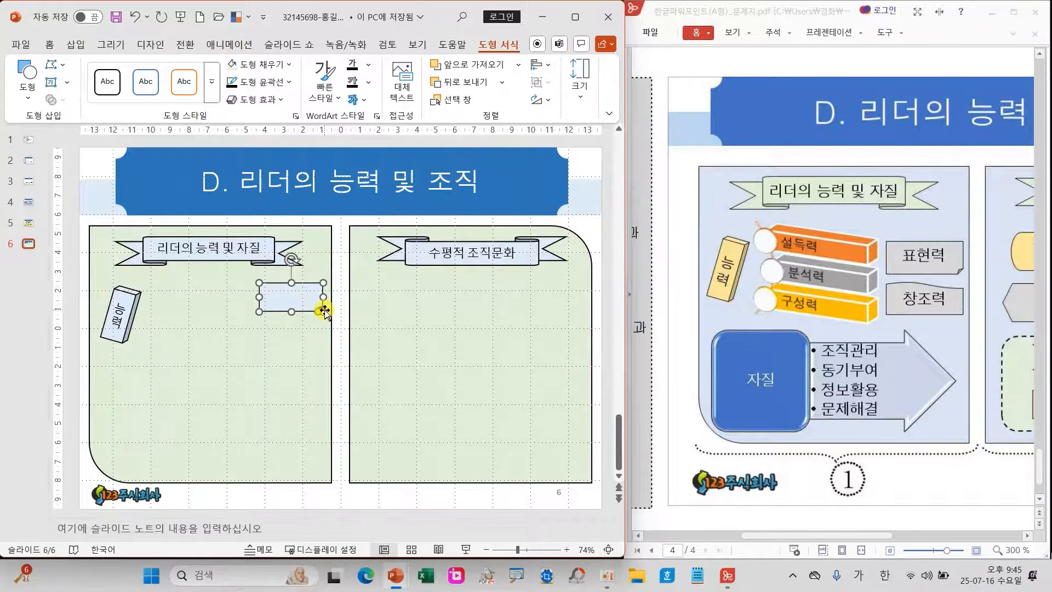
pyautogui.write('표현력')
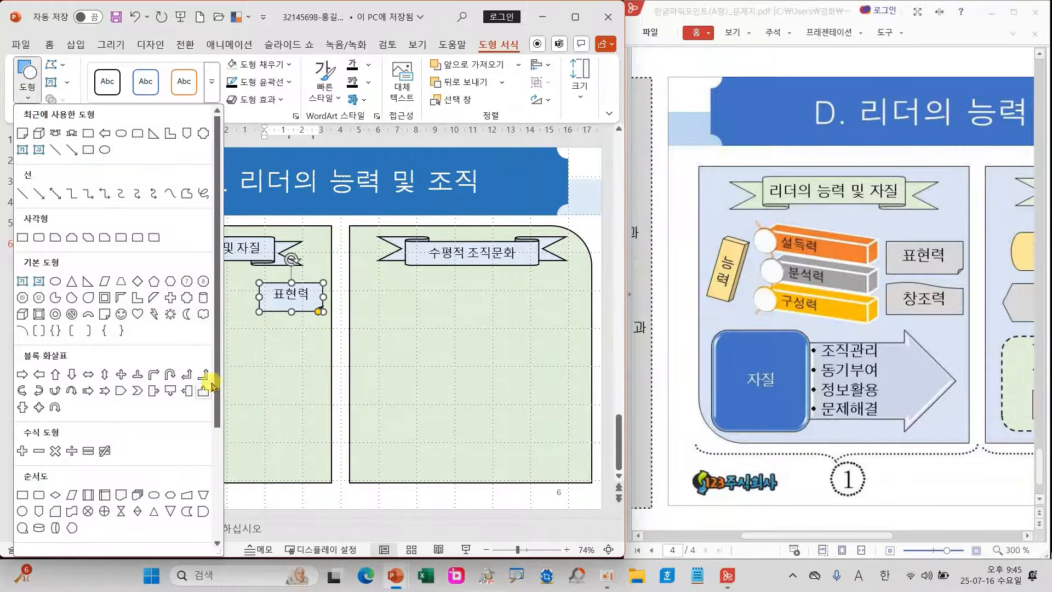
# Draw a flowchart document shape under the "표현력" shape with matching width and flip it vertically
pyautogui.scroll(-1, 208, 408)
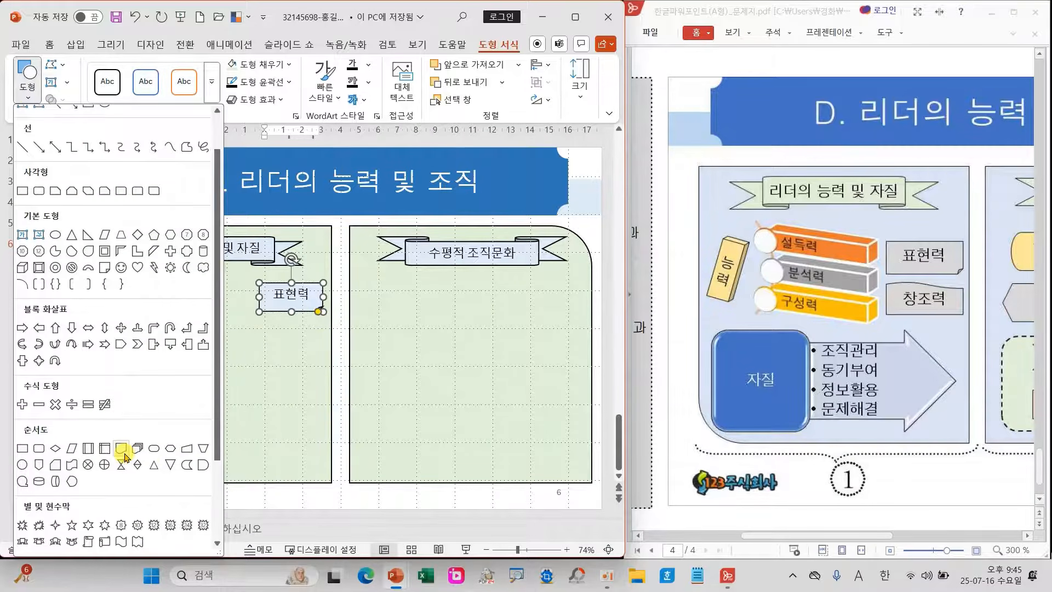
pyautogui.click(123, 452)
pyautogui.moveTo(259, 323); pyautogui.dragTo(316, 353)
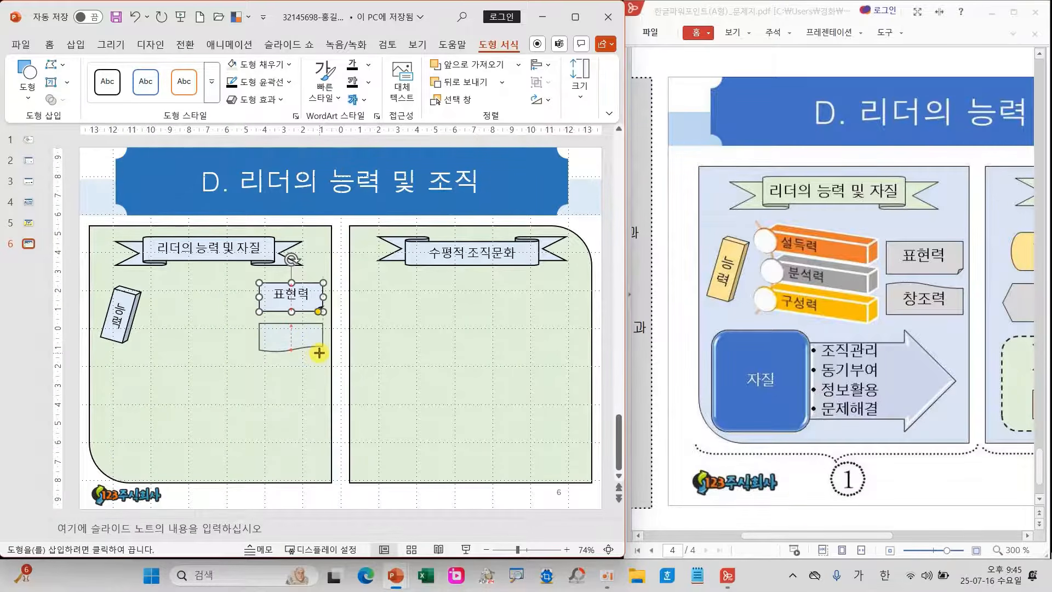
pyautogui.moveTo(319, 355); pyautogui.dragTo(323, 353)
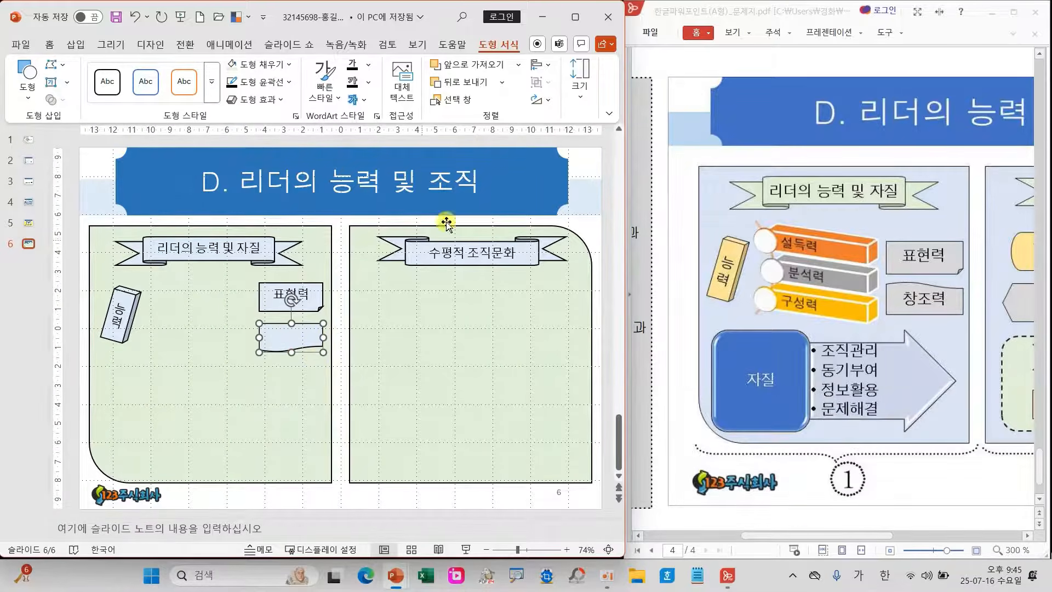
pyautogui.click(540, 99)
pyautogui.click(560, 155)
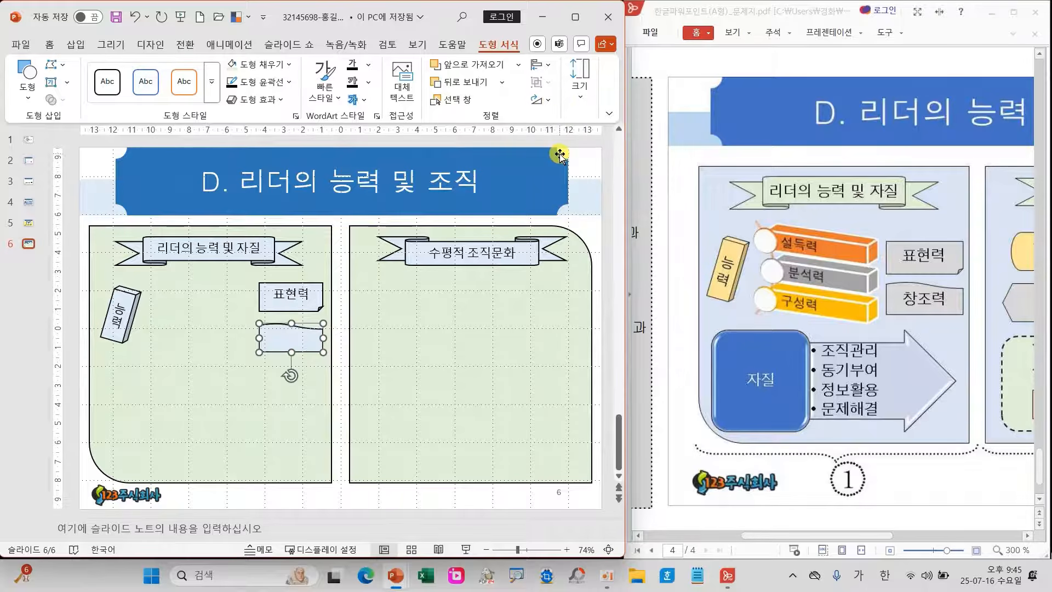
# Nudge the flipped document shape up until it sits just below the "표현력" shape
pyautogui.hotkey('ctrl', 'Up')
pyautogui.hotkey('ctrl', 'Up')
pyautogui.hotkey('ctrl', 'Up')
pyautogui.hotkey('ctrl', 'Up')
pyautogui.hotkey('ctrl', 'Up')
pyautogui.hotkey('ctrl', 'Up')
pyautogui.hotkey('ctrl', 'Up')
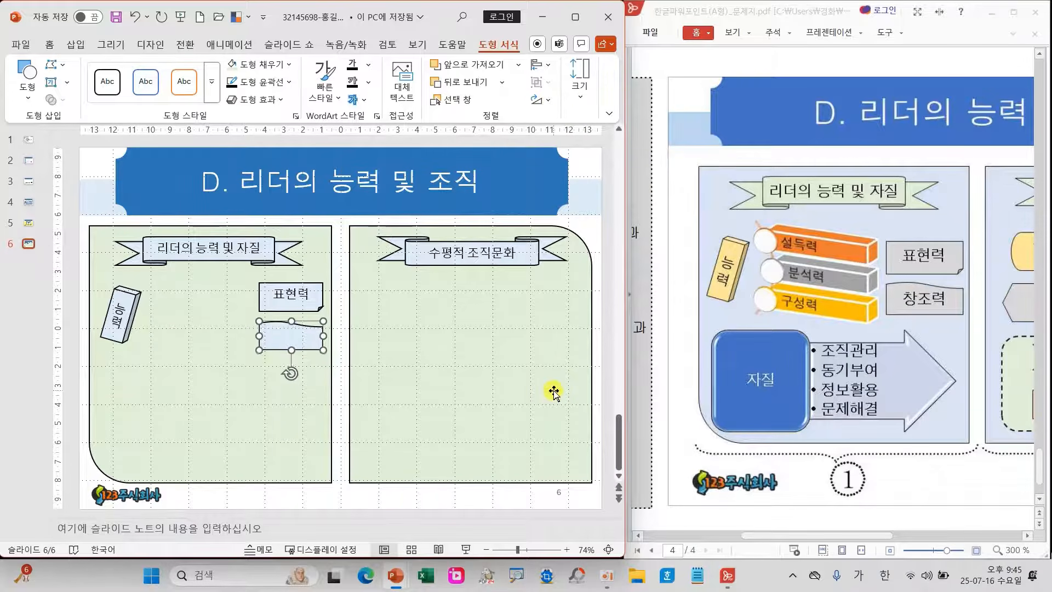
pyautogui.hotkey('ctrl', 'Up')
pyautogui.hotkey('ctrl', 'Up')
pyautogui.hotkey('ctrl', 'Up')
pyautogui.hotkey('ctrl', 'Up')
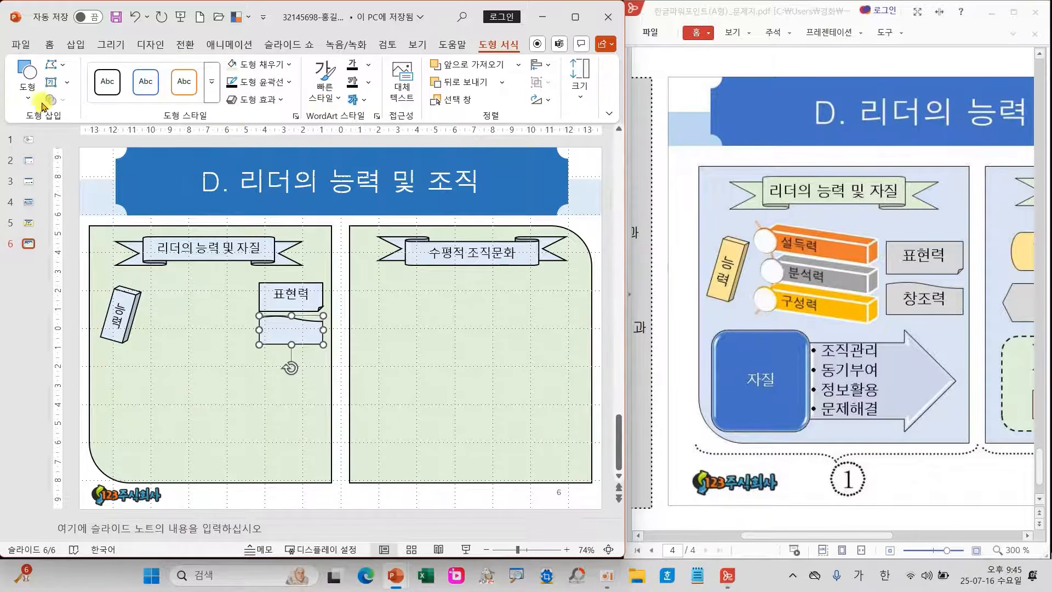
# Add a horizontal text box reading "창조력" over the flipped document shape
pyautogui.click(27, 82)
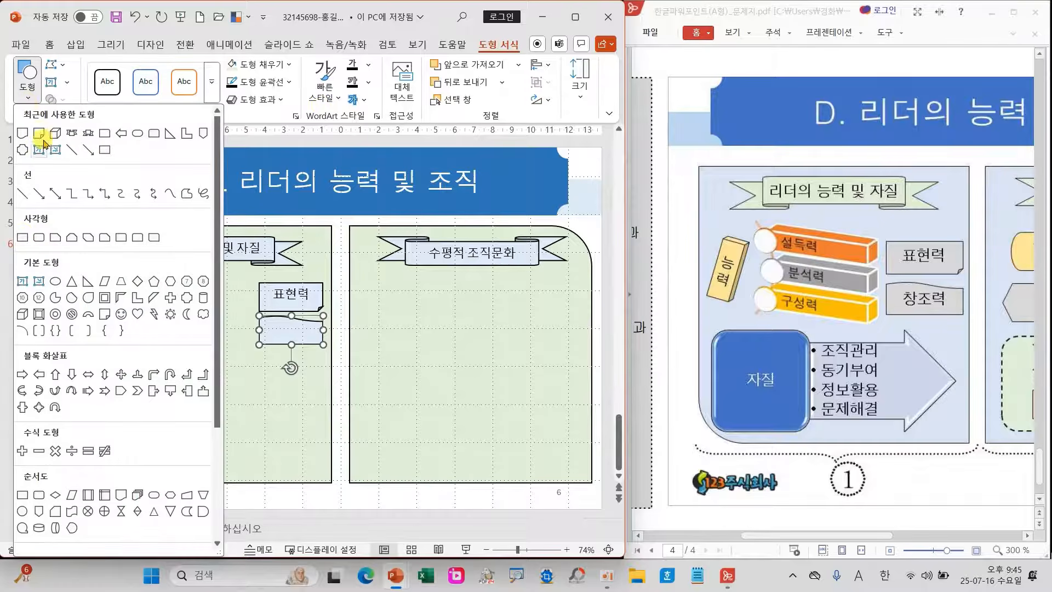
pyautogui.click(22, 281)
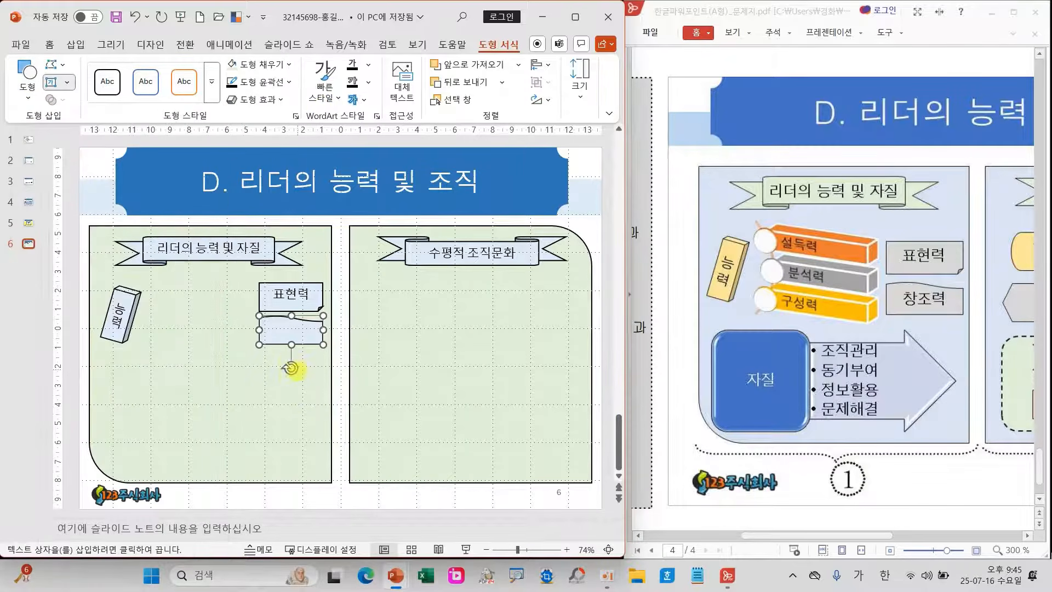
pyautogui.moveTo(263, 319); pyautogui.dragTo(320, 345)
pyautogui.write('차')
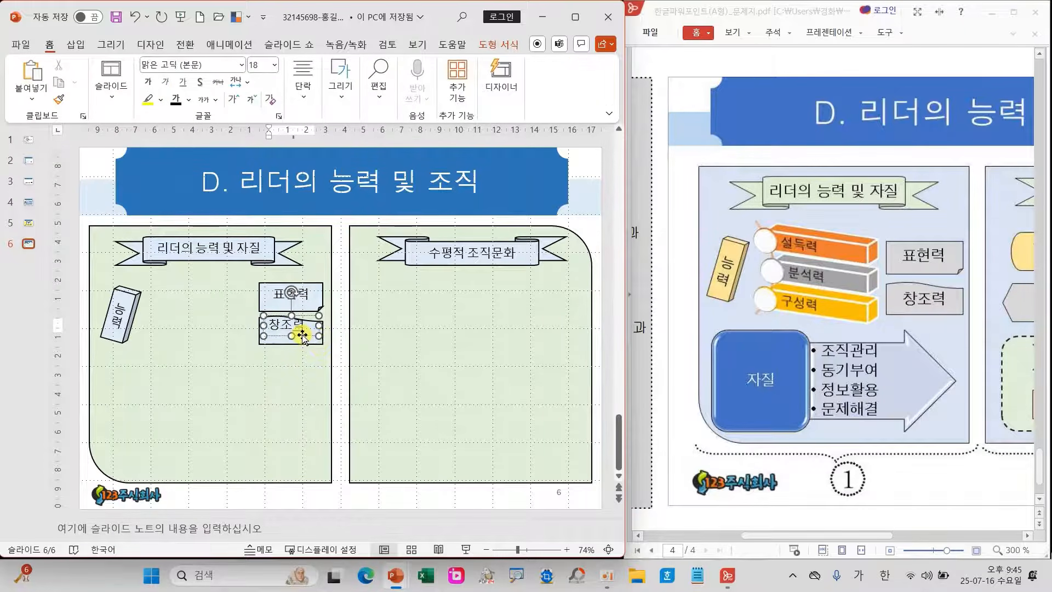
pyautogui.press('Escape')
# Centre the "창조력" text horizontally and nudge its text box down to the middle of the document shape
pyautogui.click(301, 100)
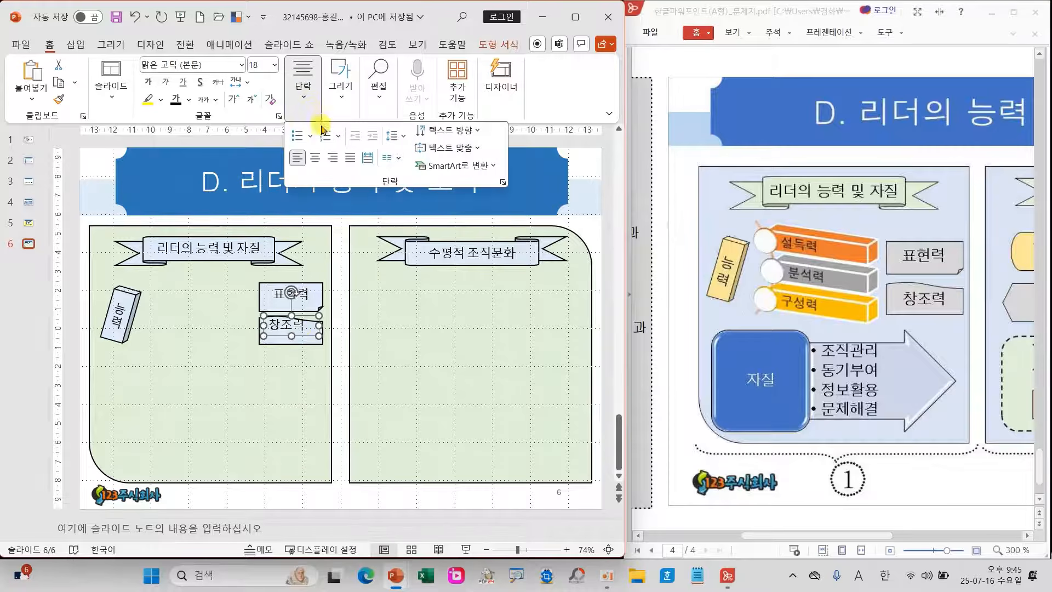
pyautogui.click(313, 164)
pyautogui.press('Down')
pyautogui.press('Down')
pyautogui.press('Down')
pyautogui.press('Down')
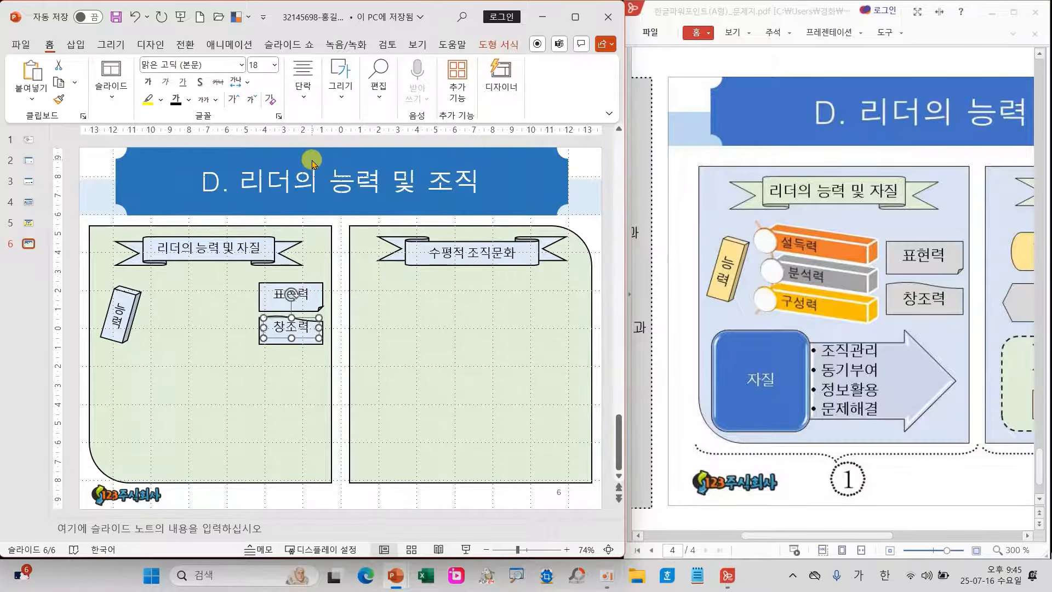
pyautogui.press('Down')
pyautogui.press('Down')
pyautogui.press('Down')
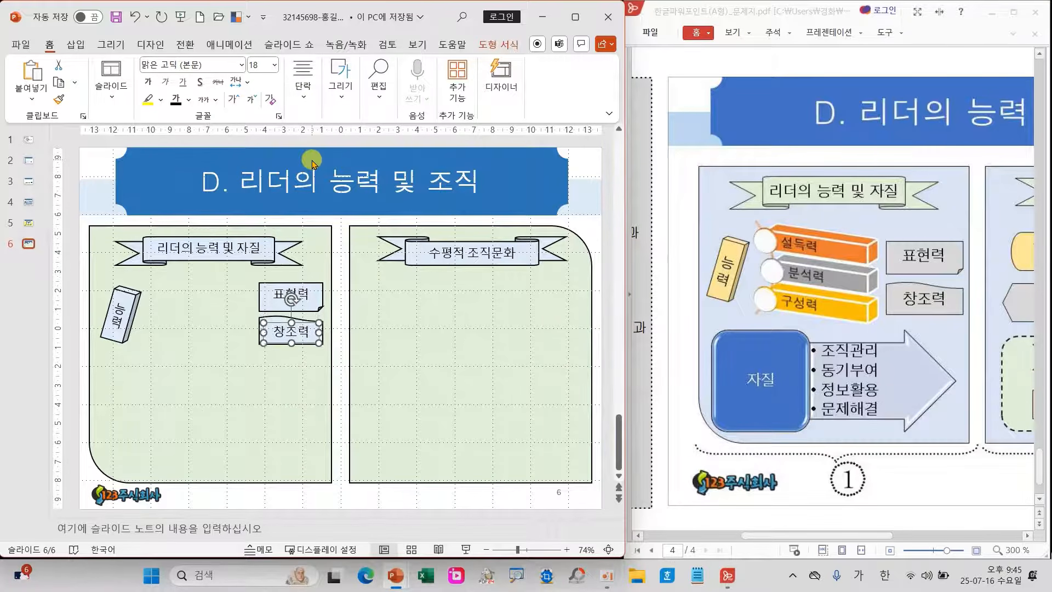
# Insert a 세로 곡선 목록형 SmartArt graphic on slide 6
pyautogui.click(233, 496)
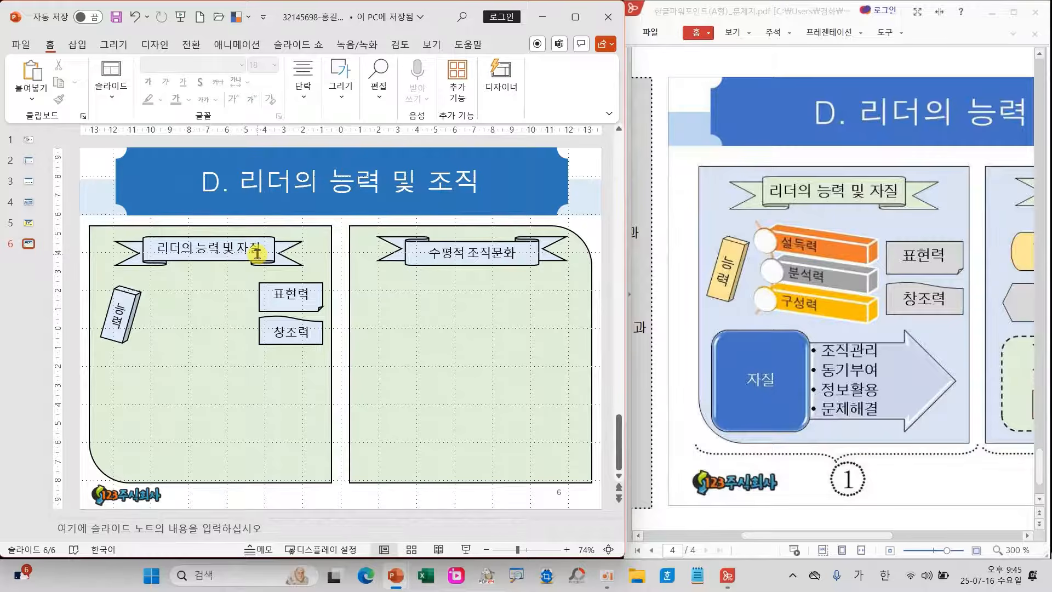
pyautogui.click(73, 44)
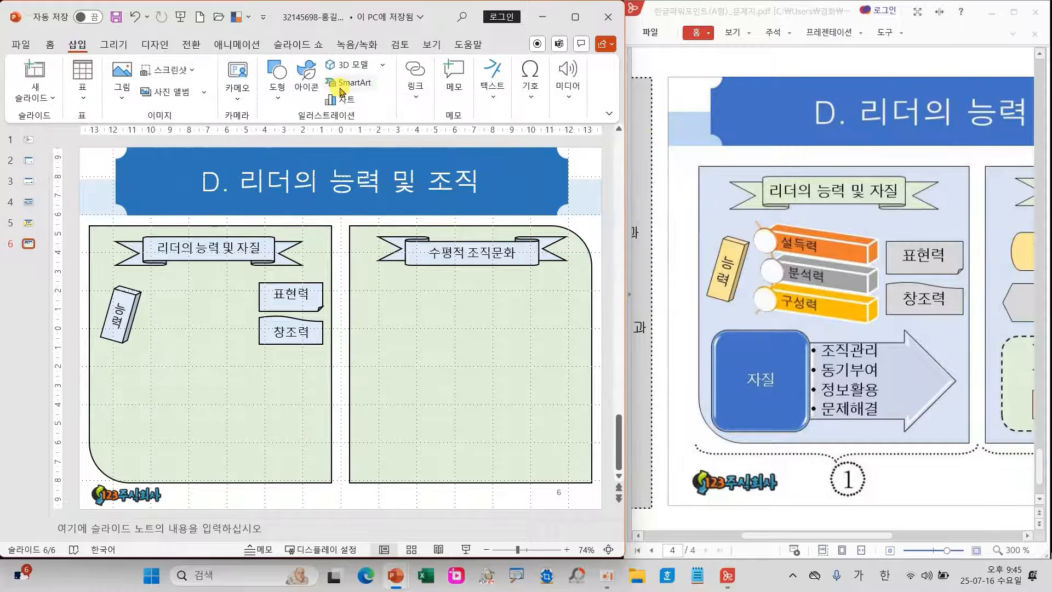
pyautogui.click(344, 87)
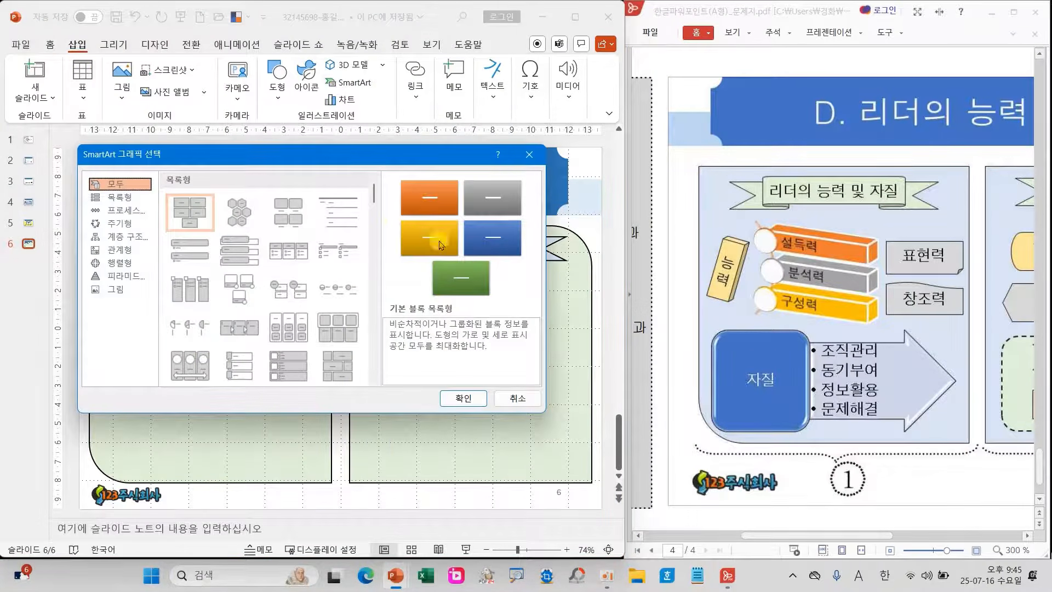
pyautogui.moveTo(373, 198); pyautogui.dragTo(373, 211)
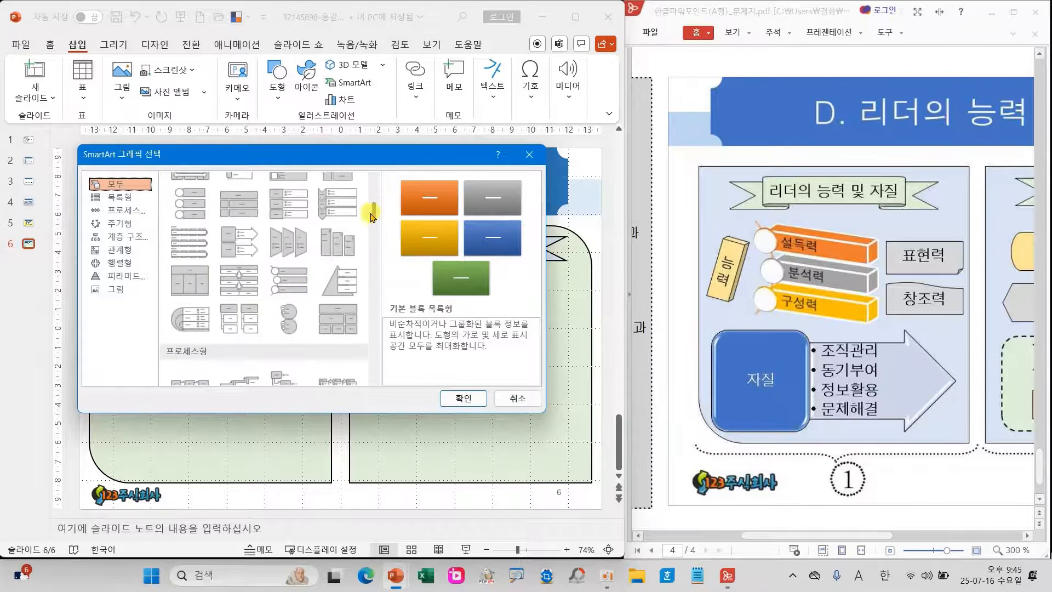
pyautogui.click(293, 284)
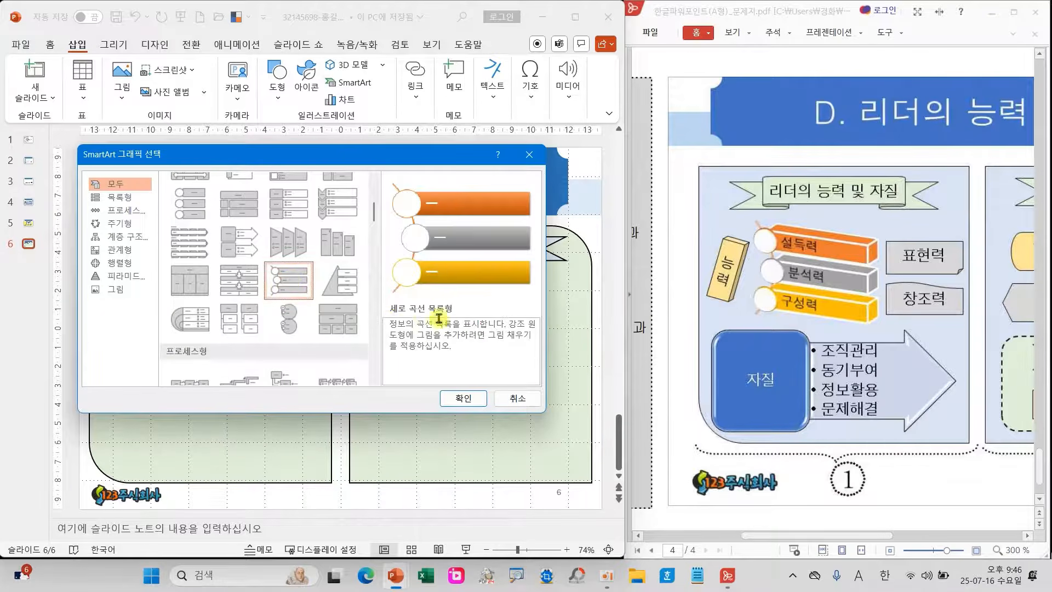
pyautogui.click(463, 399)
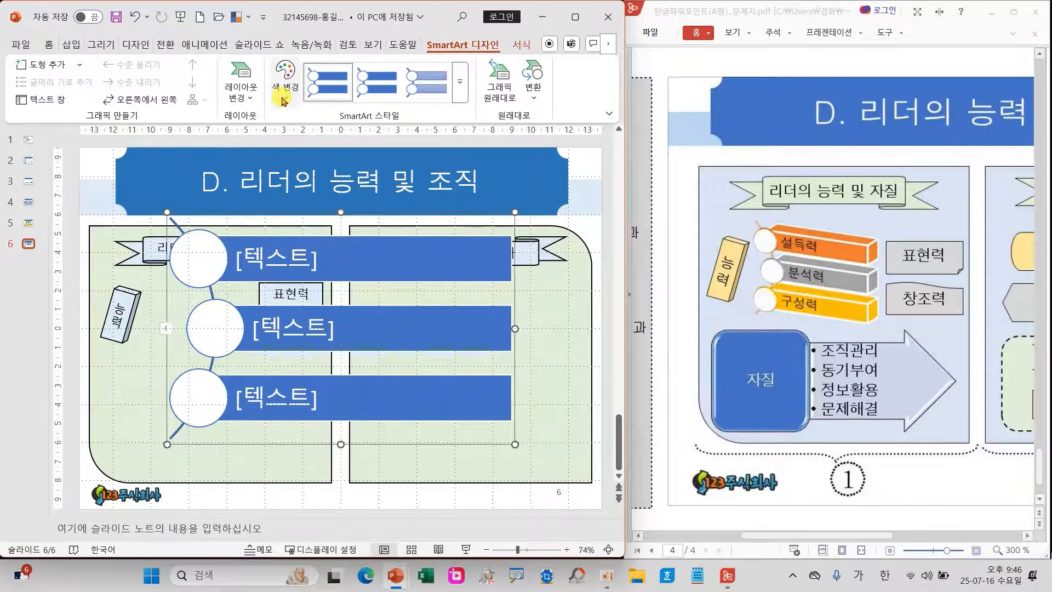
# Recolour the curved list SmartArt with the orange, grey and gold 색상형 variation and apply the 3차원 벽돌 style
pyautogui.click(284, 97)
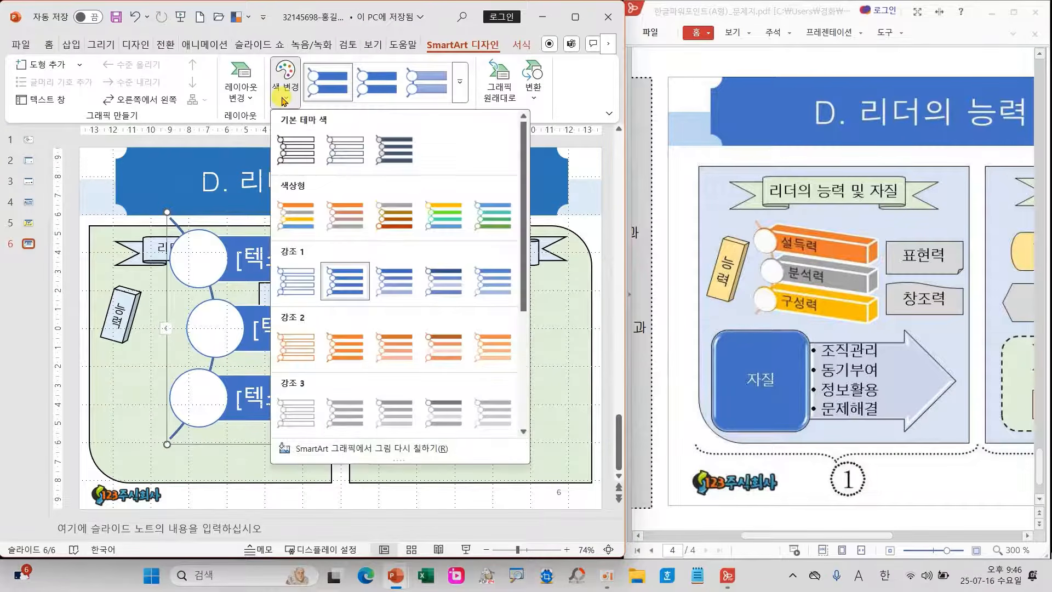
pyautogui.click(302, 221)
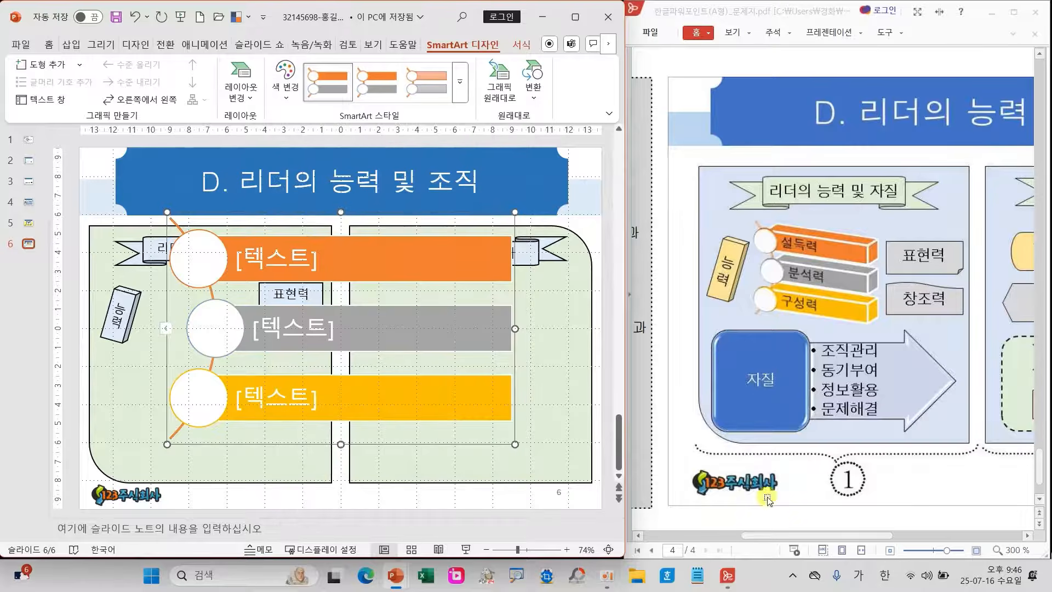
pyautogui.moveTo(774, 536); pyautogui.dragTo(695, 540)
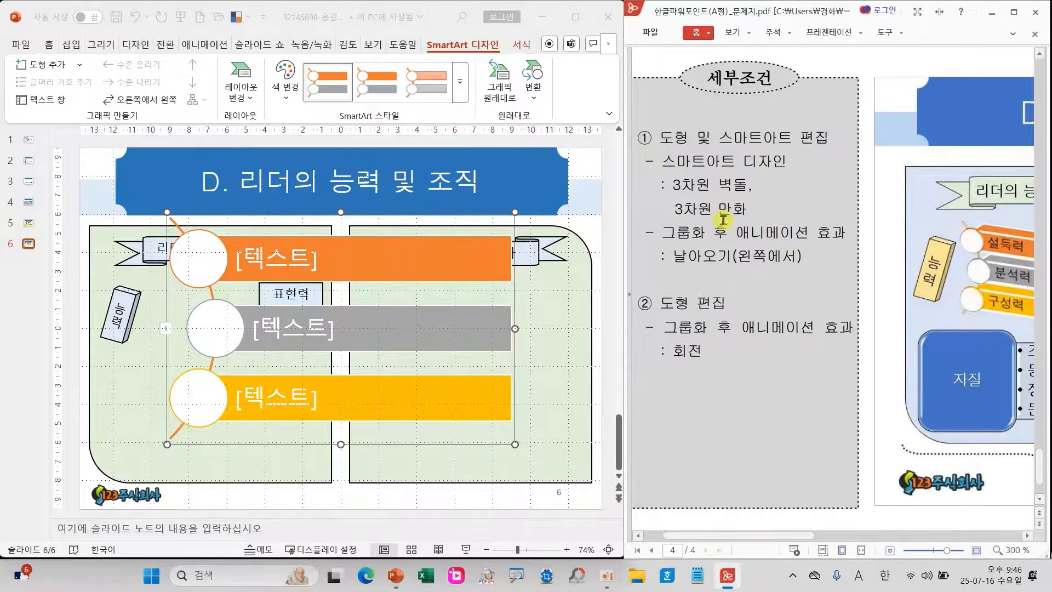
pyautogui.click(465, 94)
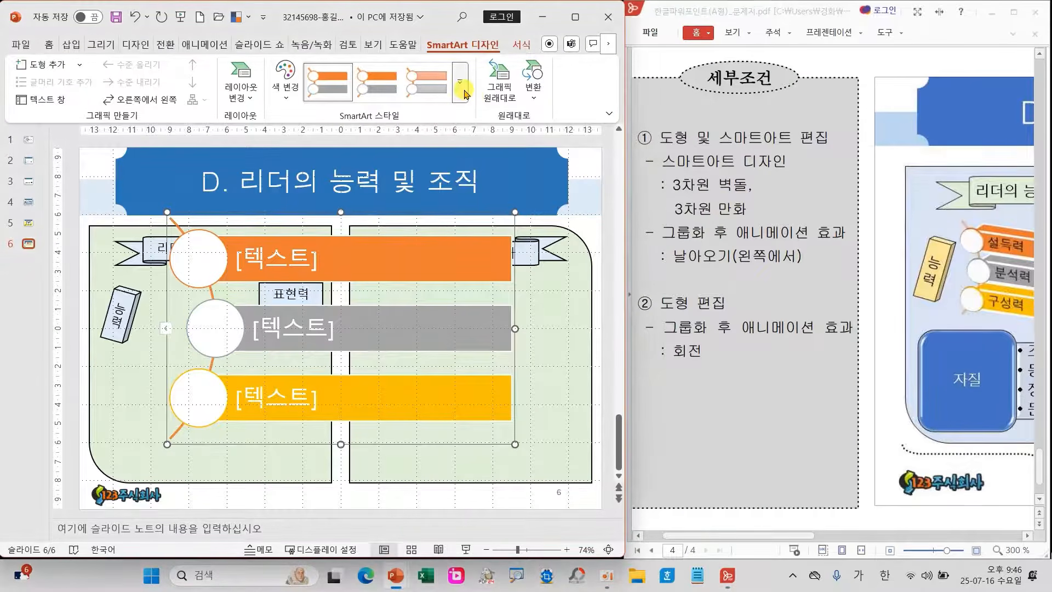
pyautogui.click(465, 96)
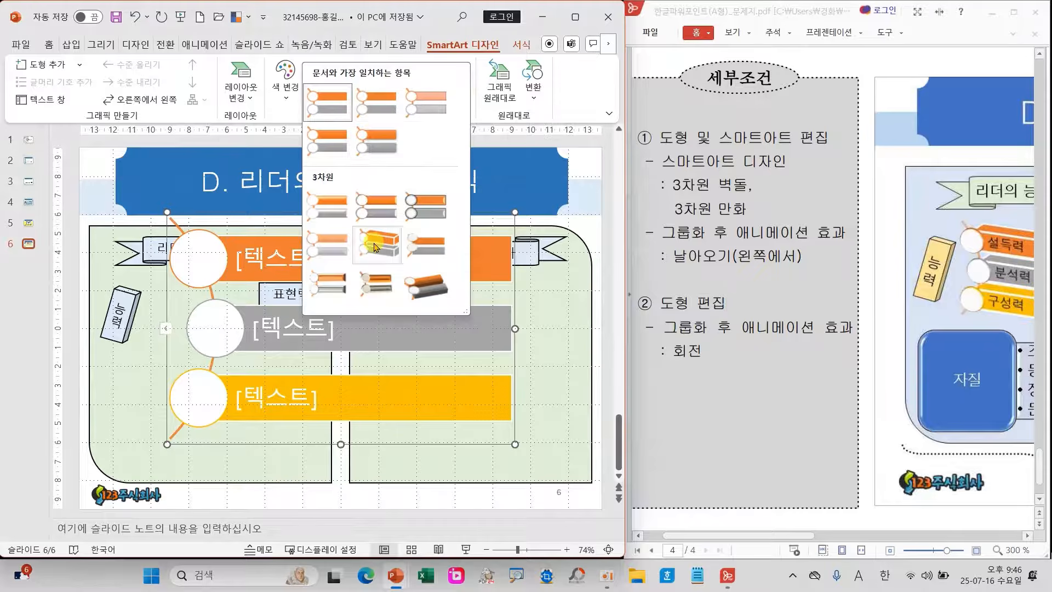
pyautogui.click(377, 241)
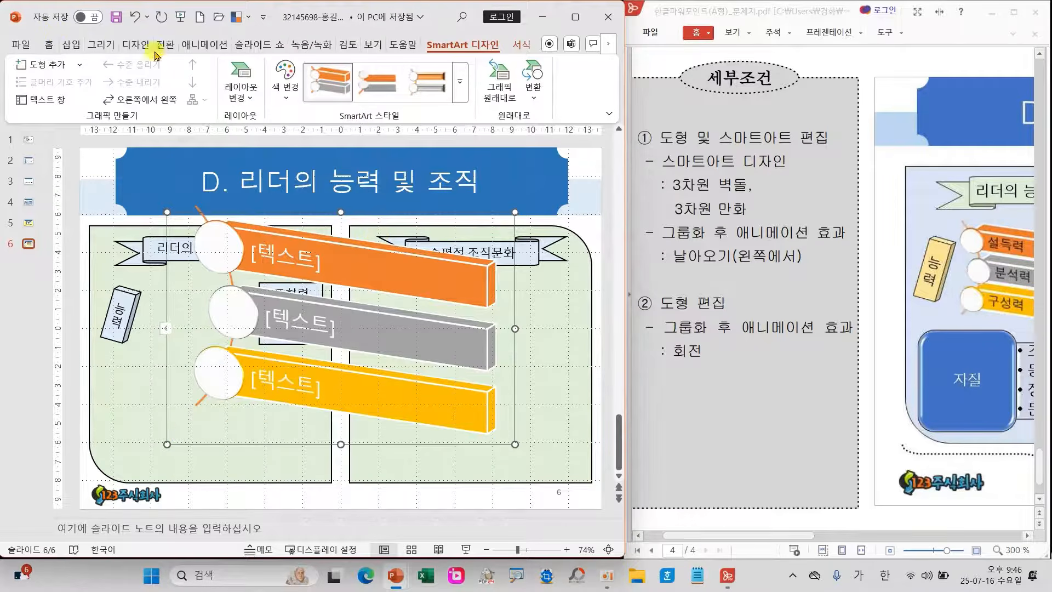
# Format the curved list SmartArt's text as 돋움, size 18, in black
pyautogui.click(49, 45)
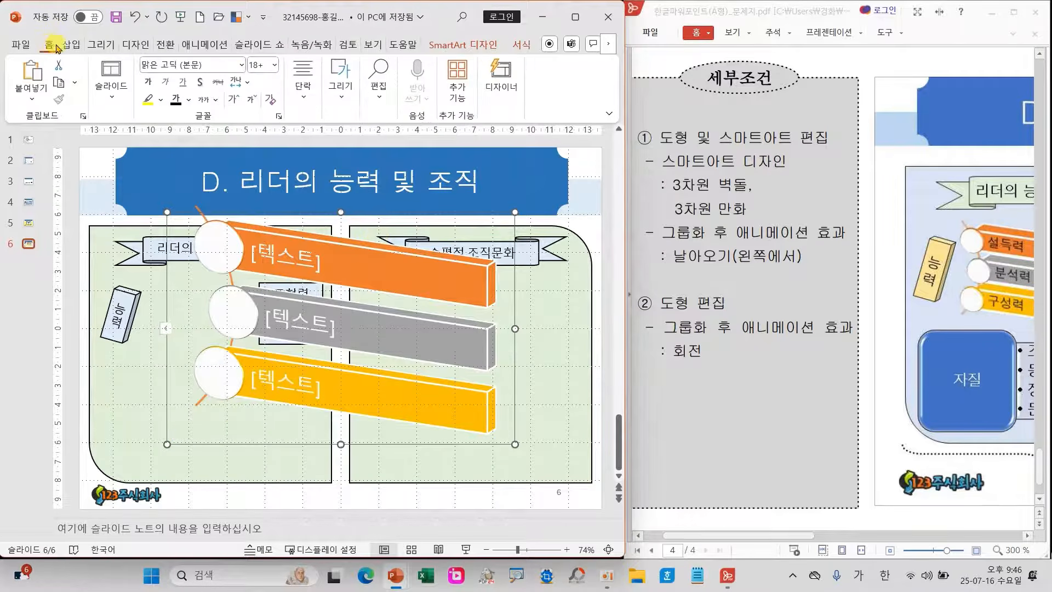
pyautogui.click(241, 64)
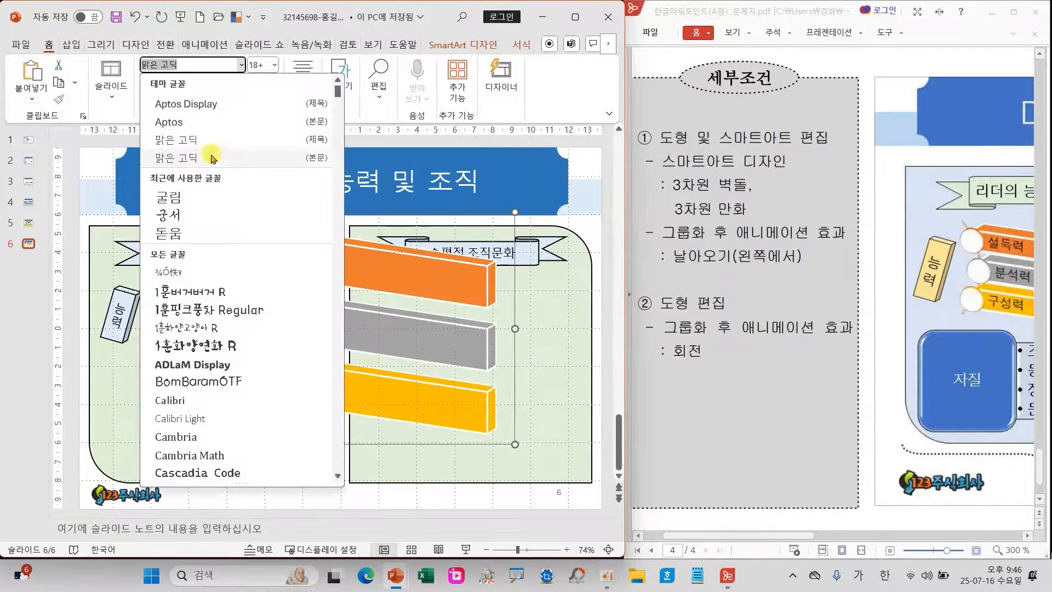
pyautogui.click(179, 230)
pyautogui.click(275, 65)
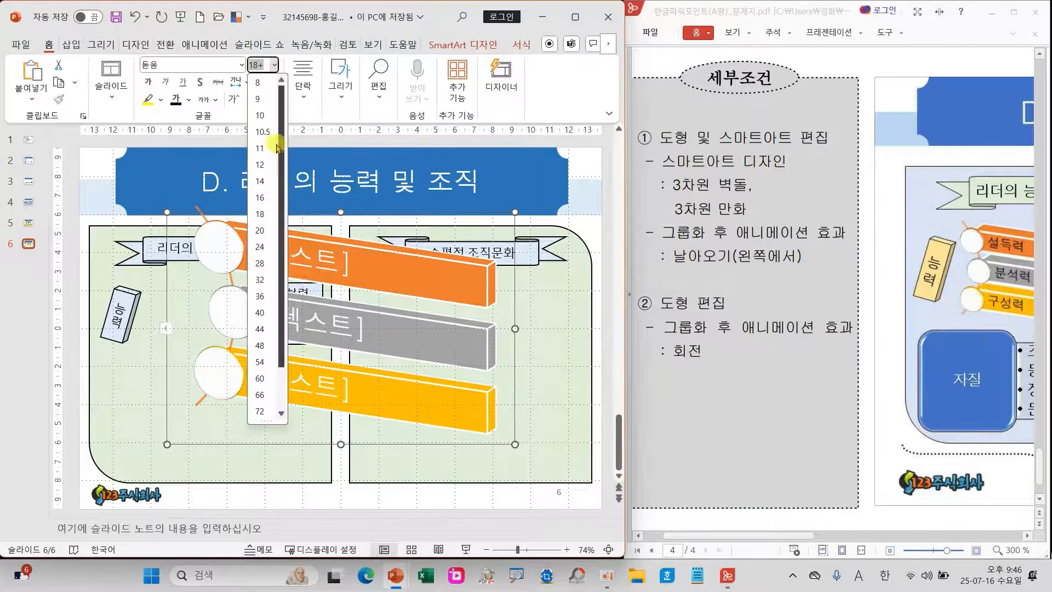
pyautogui.click(260, 214)
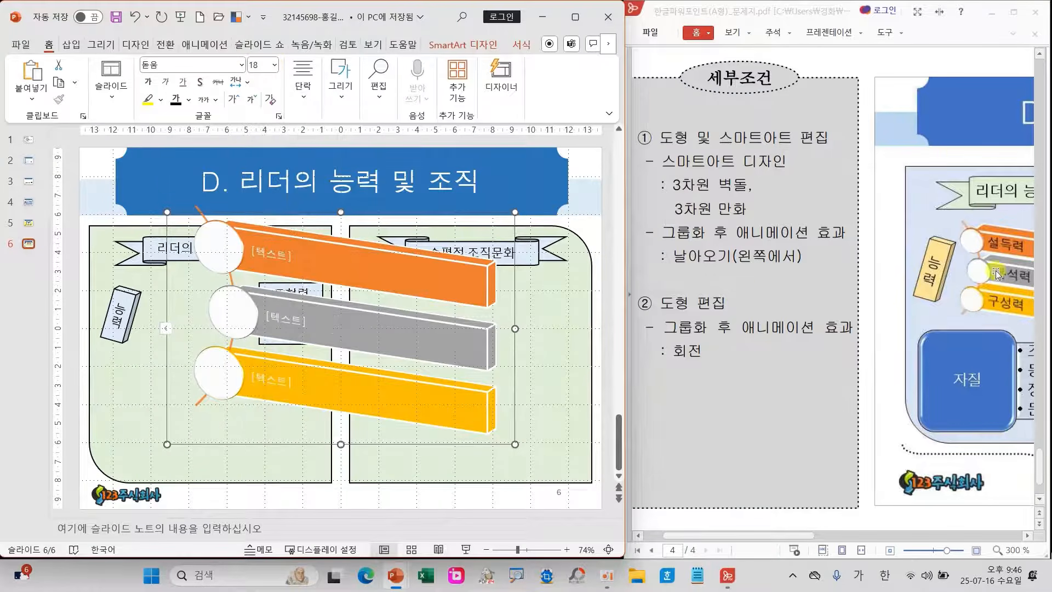
pyautogui.click(188, 99)
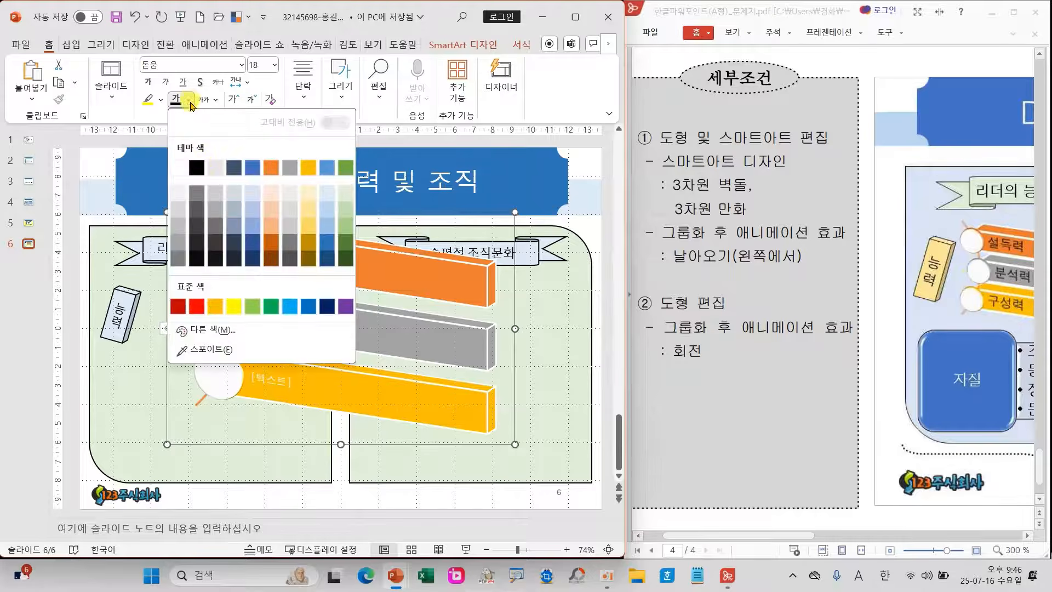
pyautogui.click(199, 165)
# Label the three SmartArt bars from top to bottom "설득력", "분석력" and "구성력"
pyautogui.moveTo(787, 535); pyautogui.dragTo(885, 539)
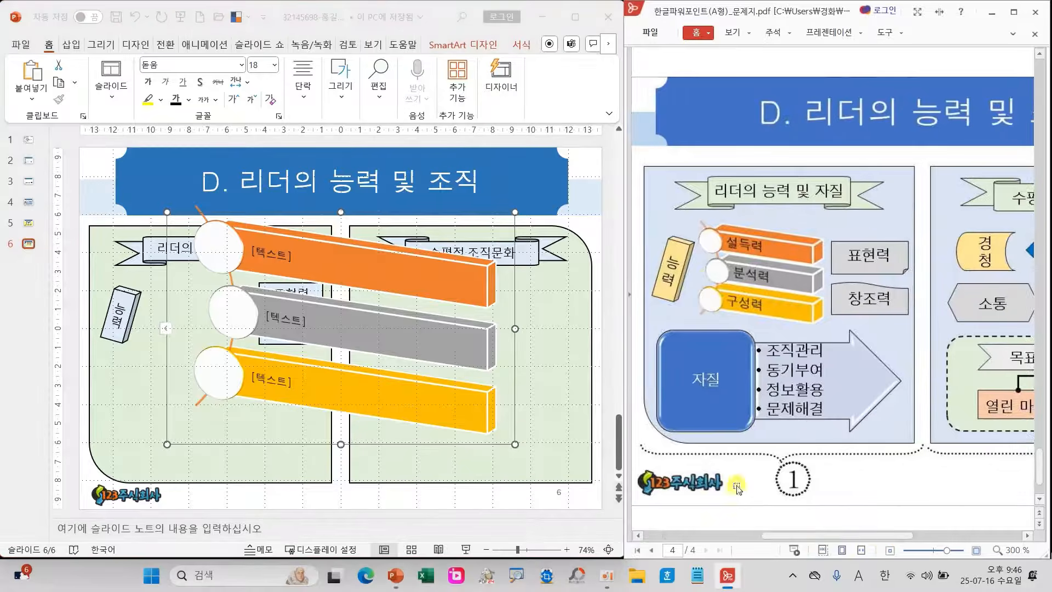
pyautogui.click(261, 259)
pyautogui.click(261, 259)
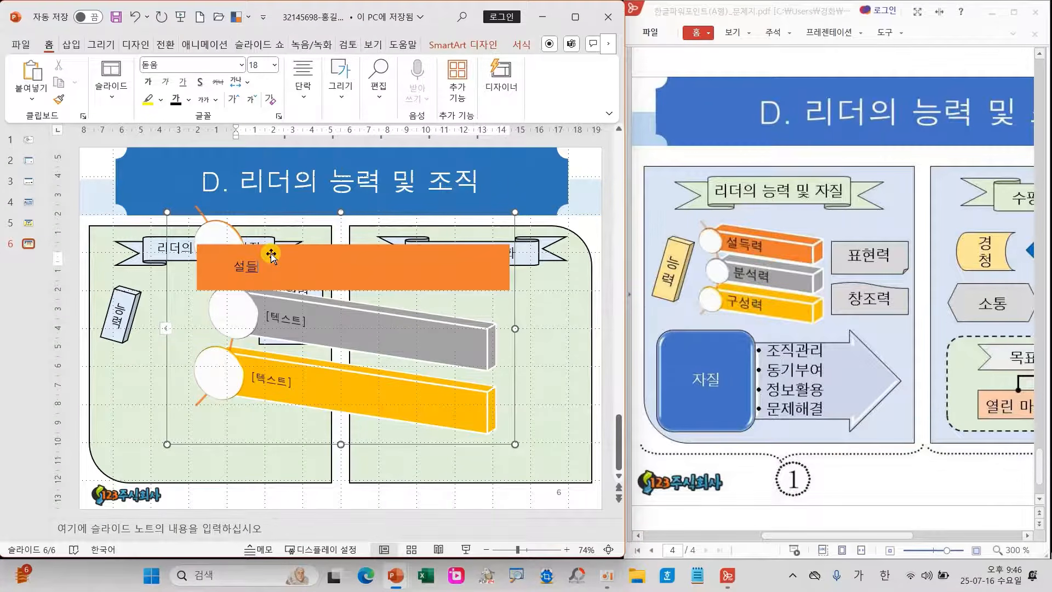
pyautogui.click(281, 322)
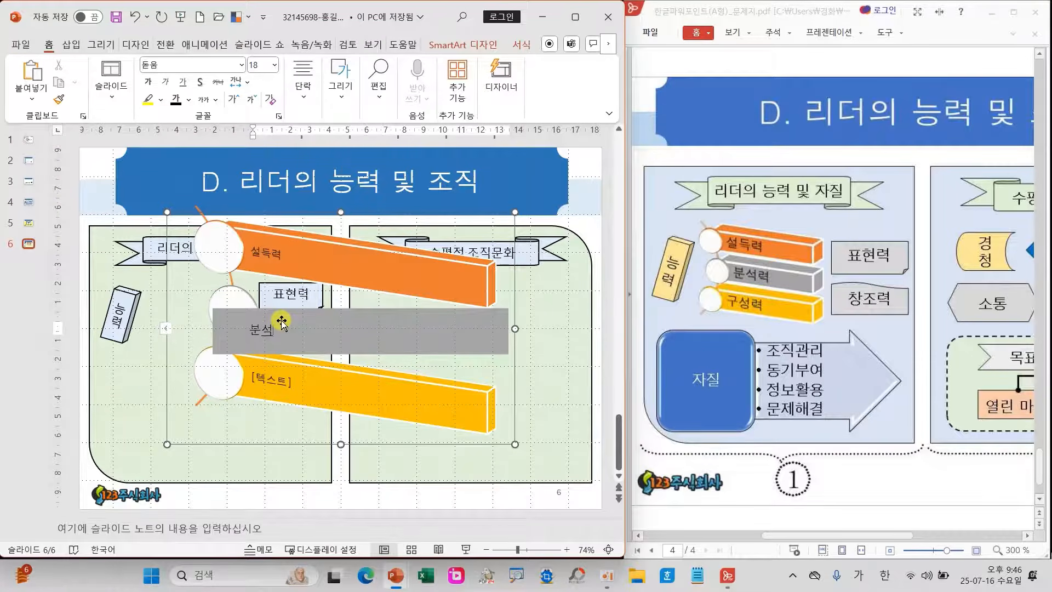
pyautogui.click(258, 377)
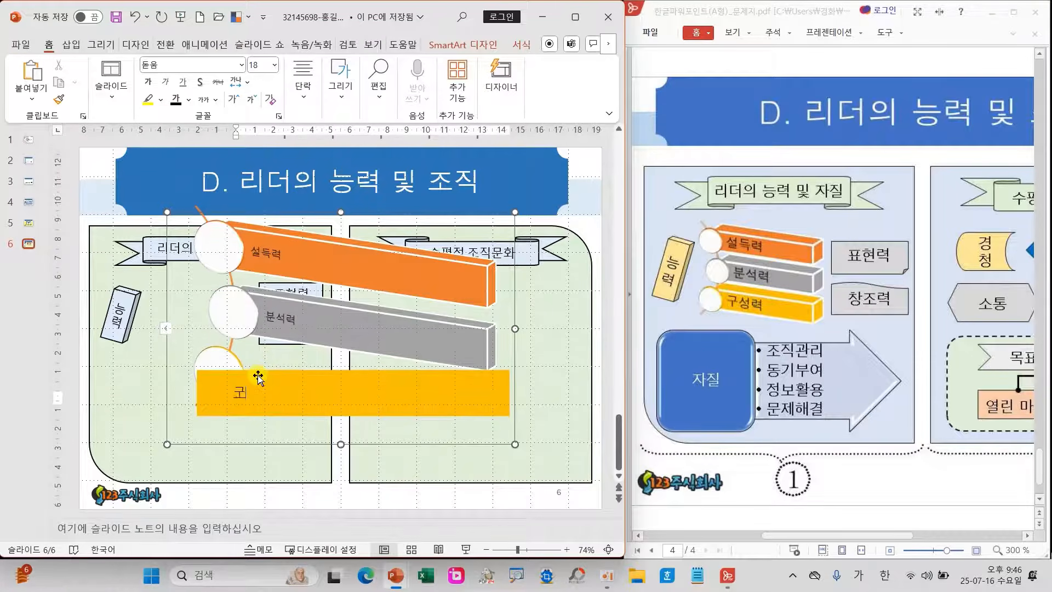
pyautogui.click(425, 500)
# Shrink the curved list SmartArt and place it between the "능력" cube and the "표현력" and "창조력" shapes
pyautogui.click(462, 436)
pyautogui.moveTo(515, 444); pyautogui.dragTo(292, 324)
pyautogui.moveTo(205, 328); pyautogui.dragTo(204, 333)
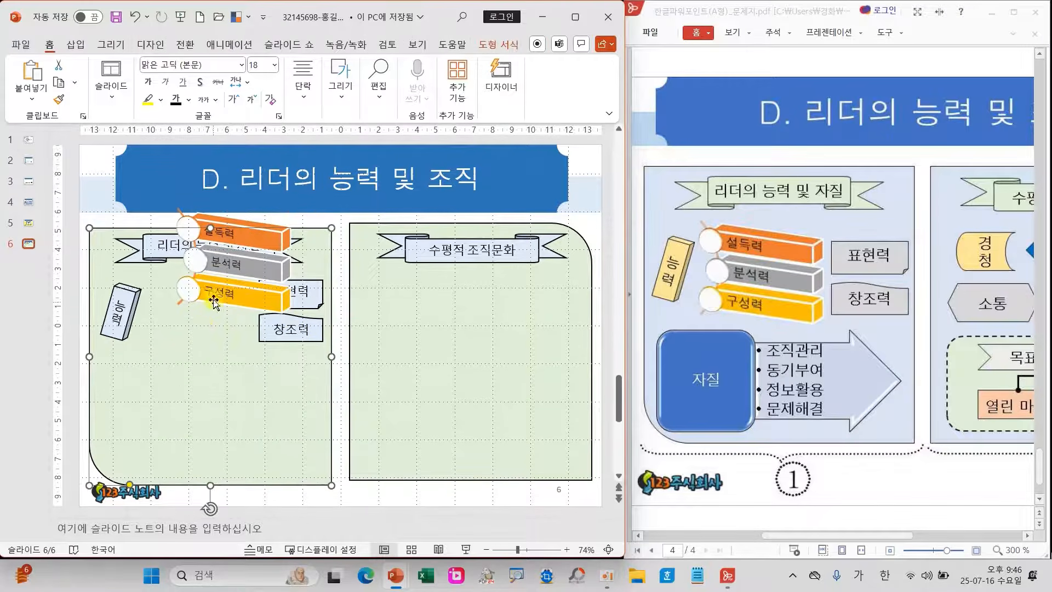
pyautogui.click(221, 295)
pyautogui.moveTo(199, 324); pyautogui.dragTo(163, 383)
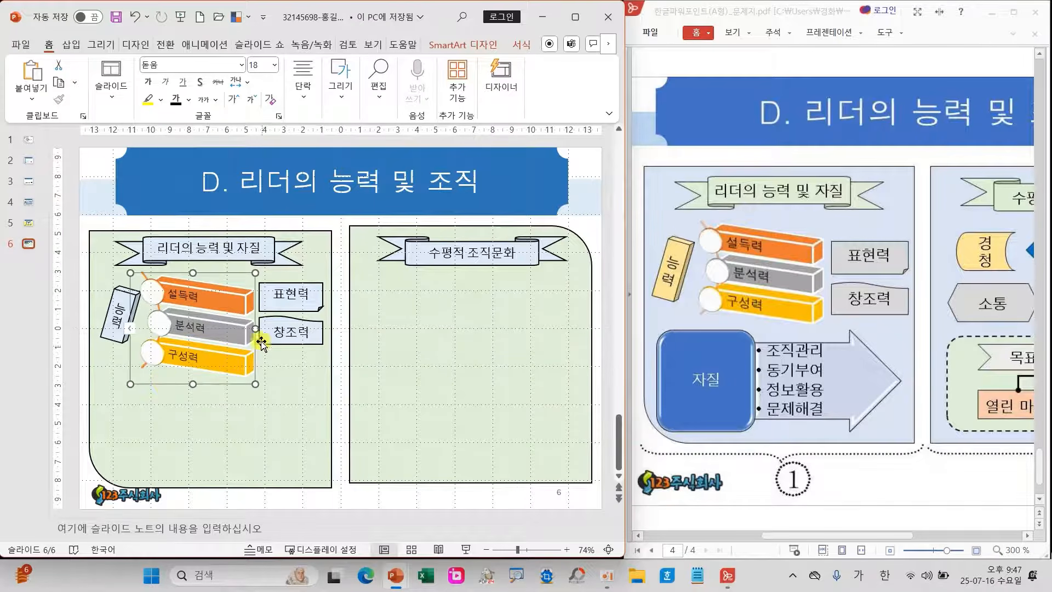
pyautogui.moveTo(252, 382); pyautogui.dragTo(243, 378)
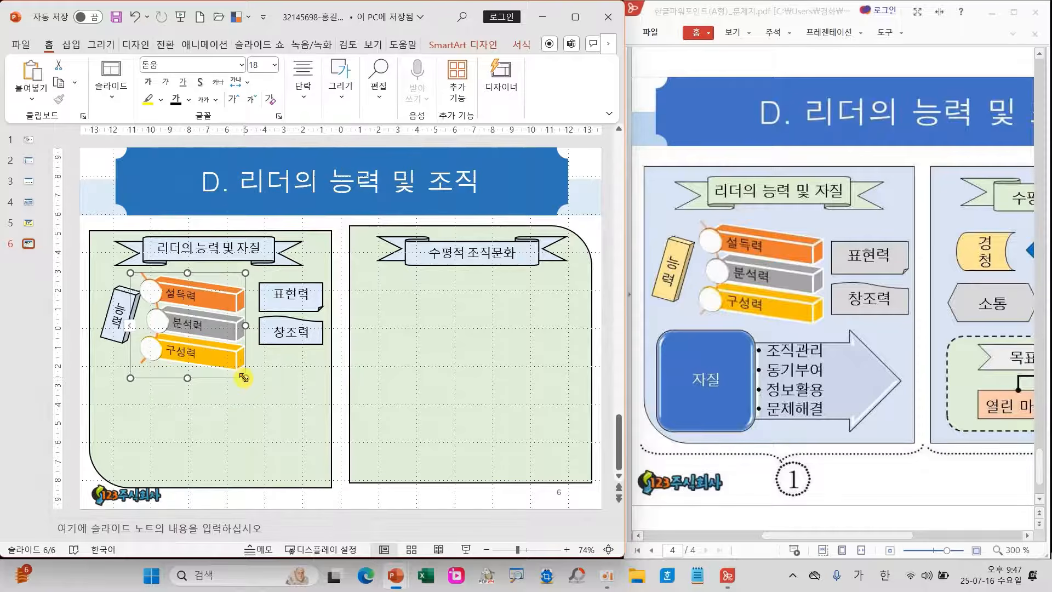
# Reduce the curved list SmartArt's height slightly and nudge it right and down to sit centred between the neighbouring shapes
pyautogui.press('Right')
pyautogui.press('Right')
pyautogui.press('Right')
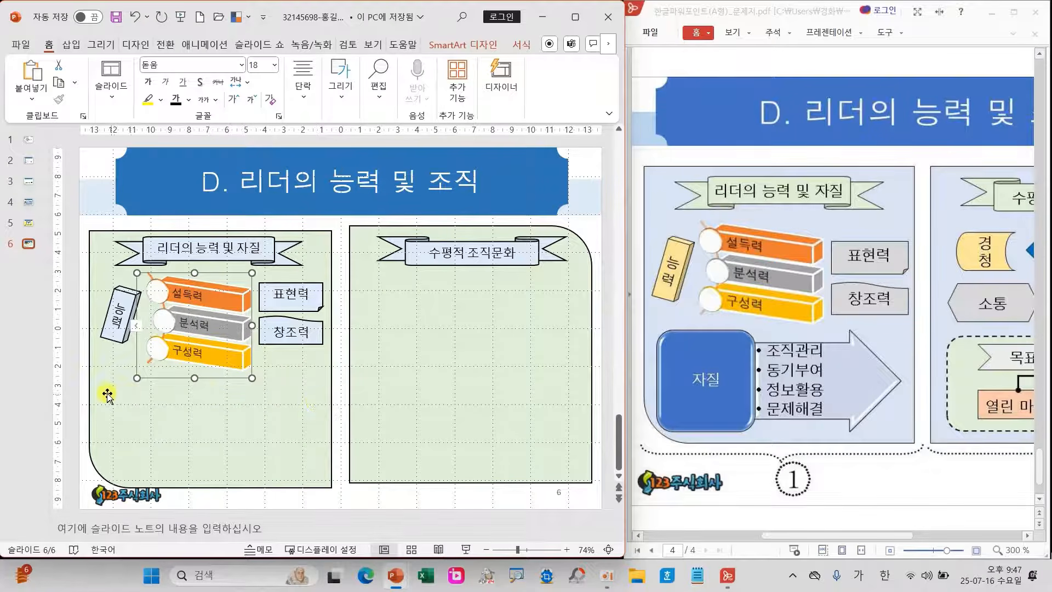
pyautogui.moveTo(193, 378); pyautogui.dragTo(193, 366)
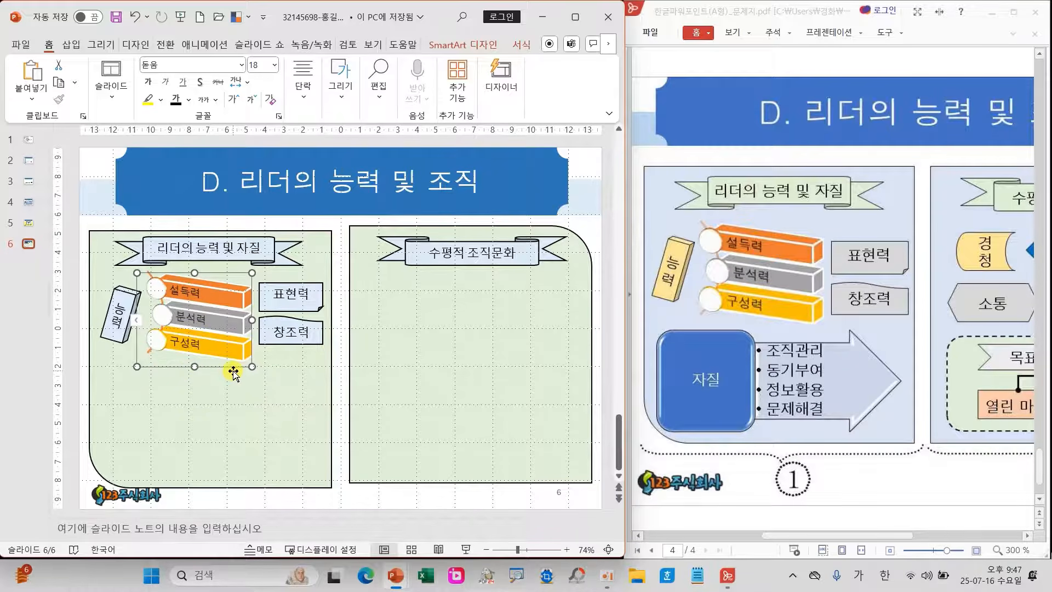
pyautogui.press('Down')
pyautogui.press('Down')
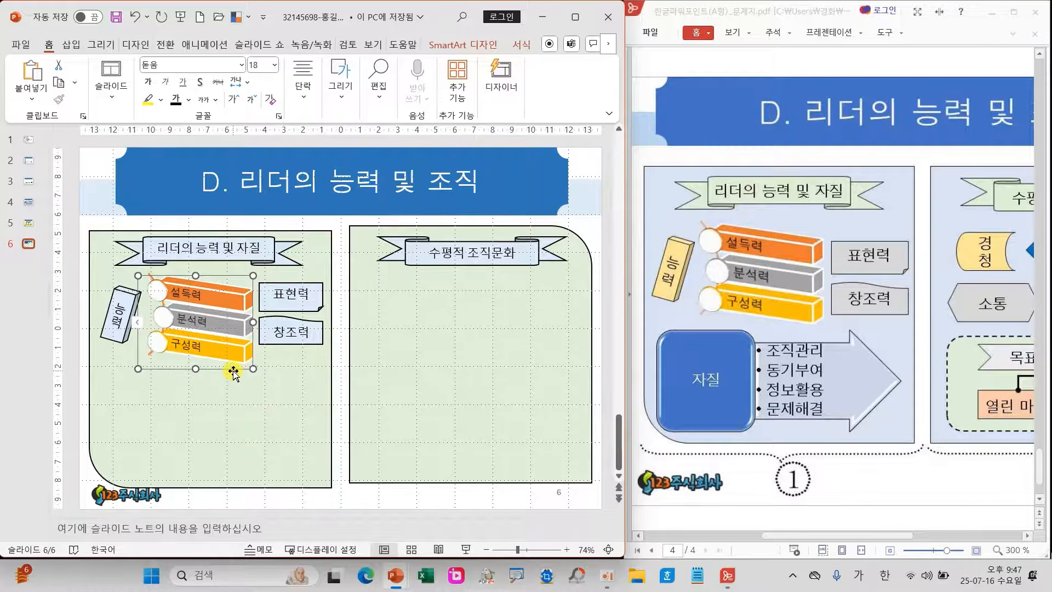
pyautogui.click(258, 498)
# Insert a 세로 화살표 목록형 SmartArt graphic on the slide
pyautogui.click(77, 44)
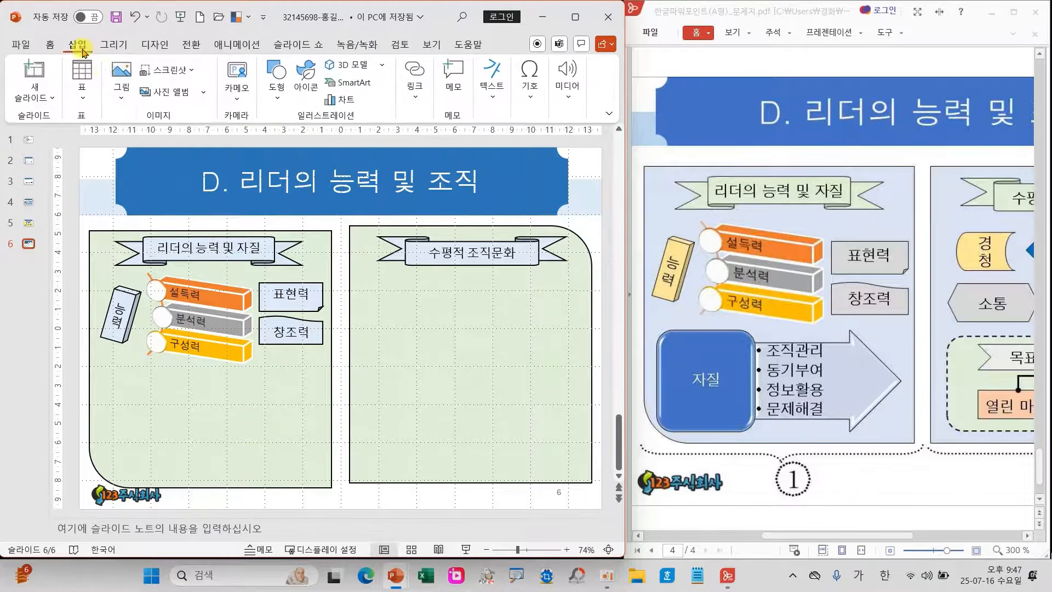
pyautogui.click(364, 83)
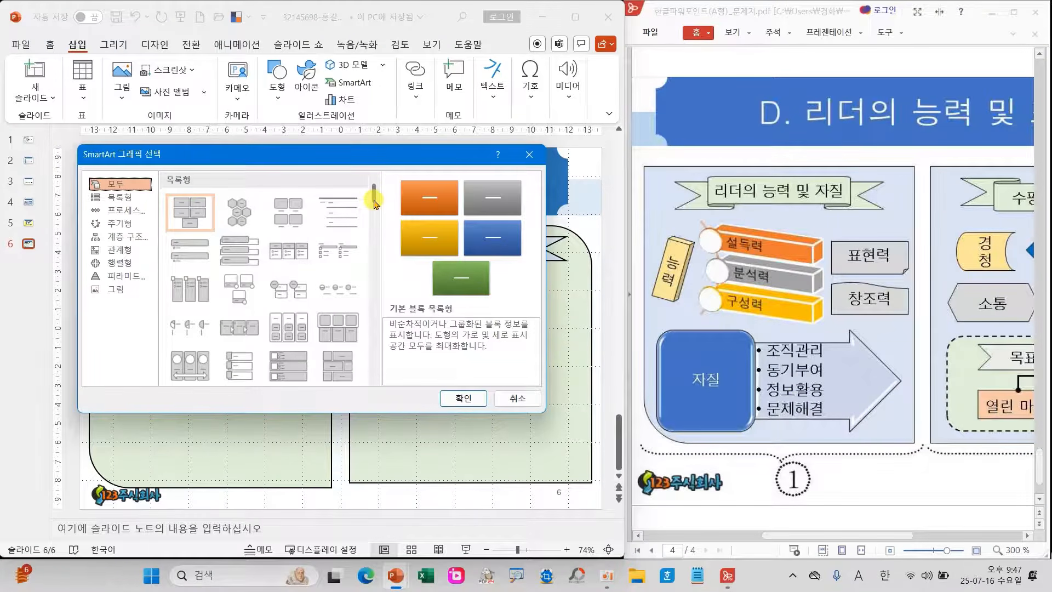
pyautogui.moveTo(375, 204); pyautogui.dragTo(375, 215)
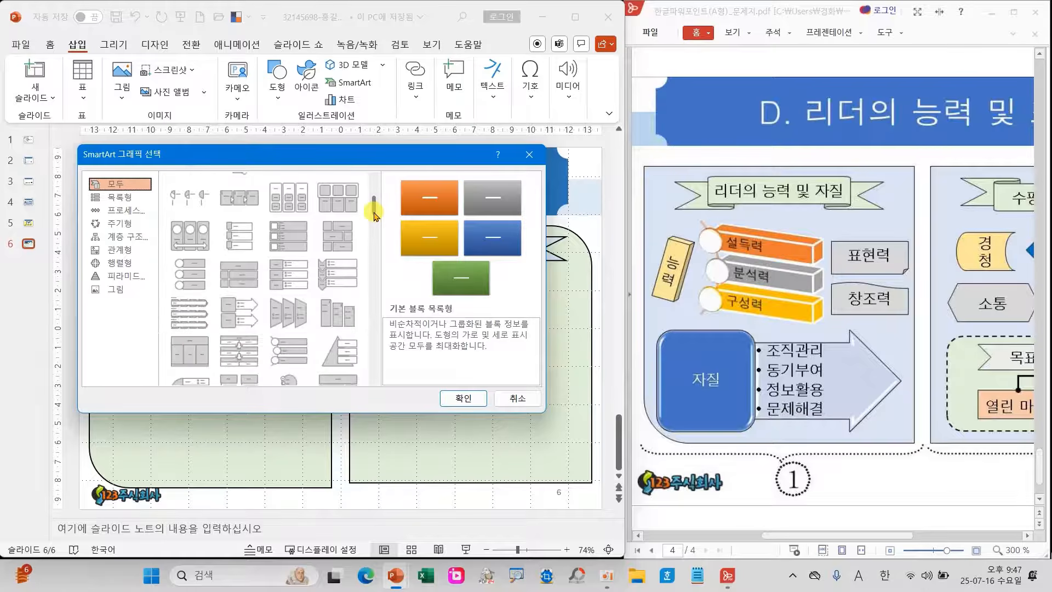
pyautogui.click(238, 312)
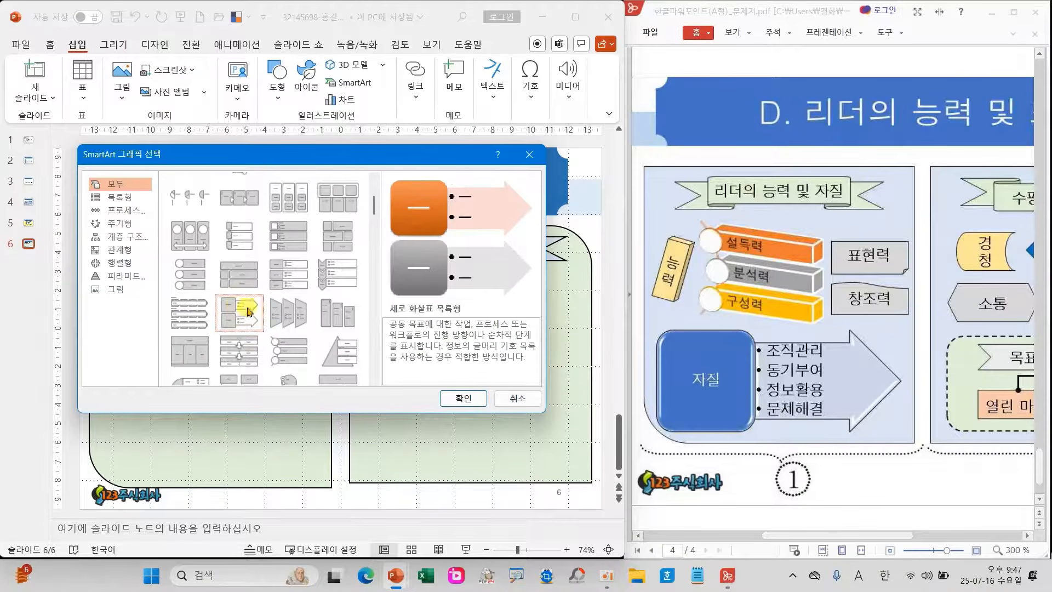
pyautogui.click(463, 398)
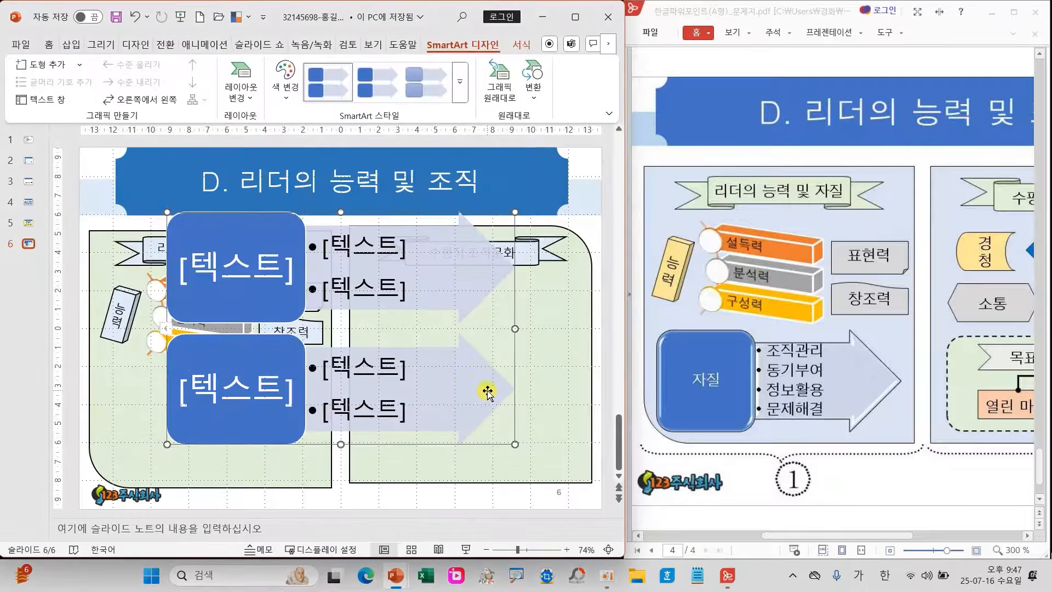
# Delete the second block and its arrow from the arrow list SmartArt
pyautogui.click(249, 361)
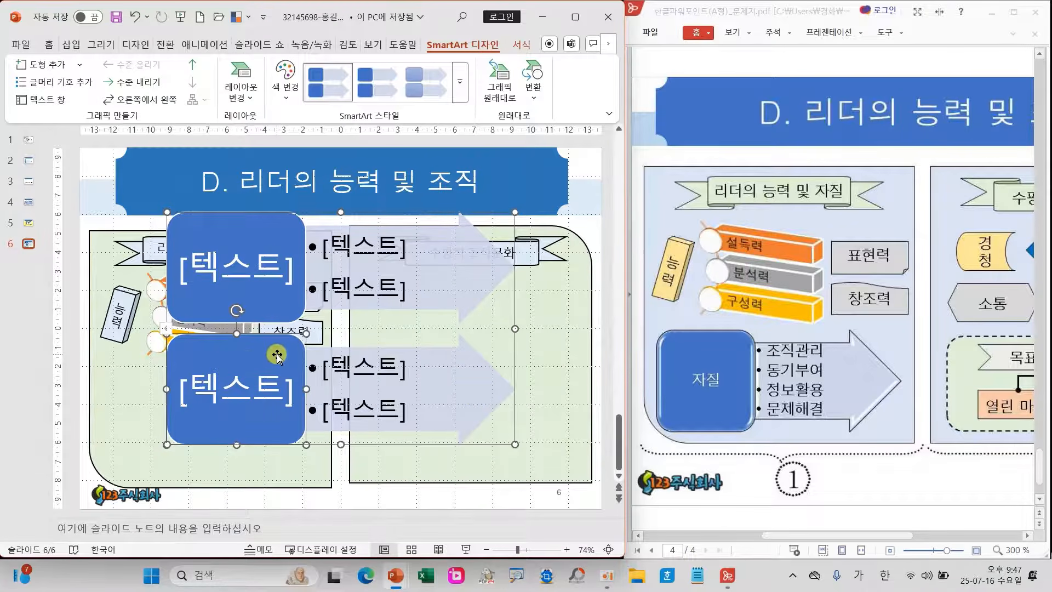
pyautogui.press('Delete')
pyautogui.press('Delete')
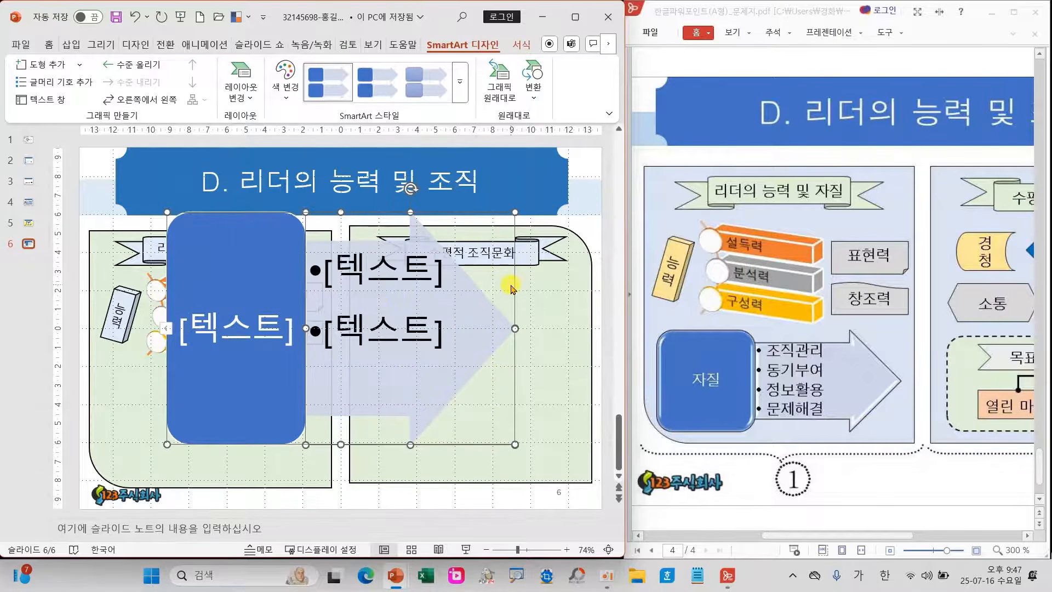
# Apply the first 색상형 colour set and the 3차원 만화 style to the arrow list SmartArt
pyautogui.click(286, 85)
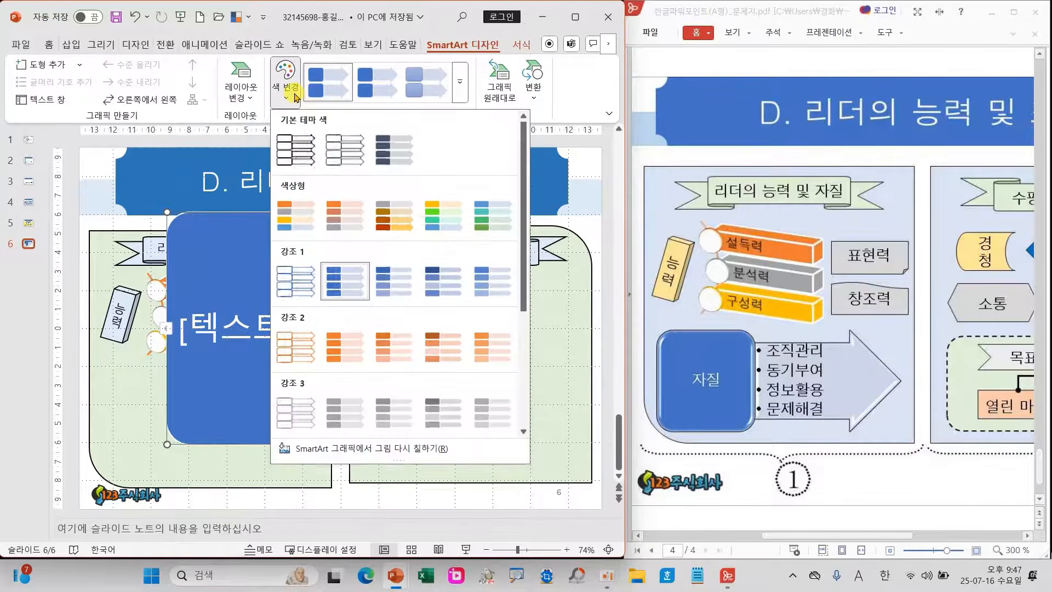
pyautogui.click(295, 216)
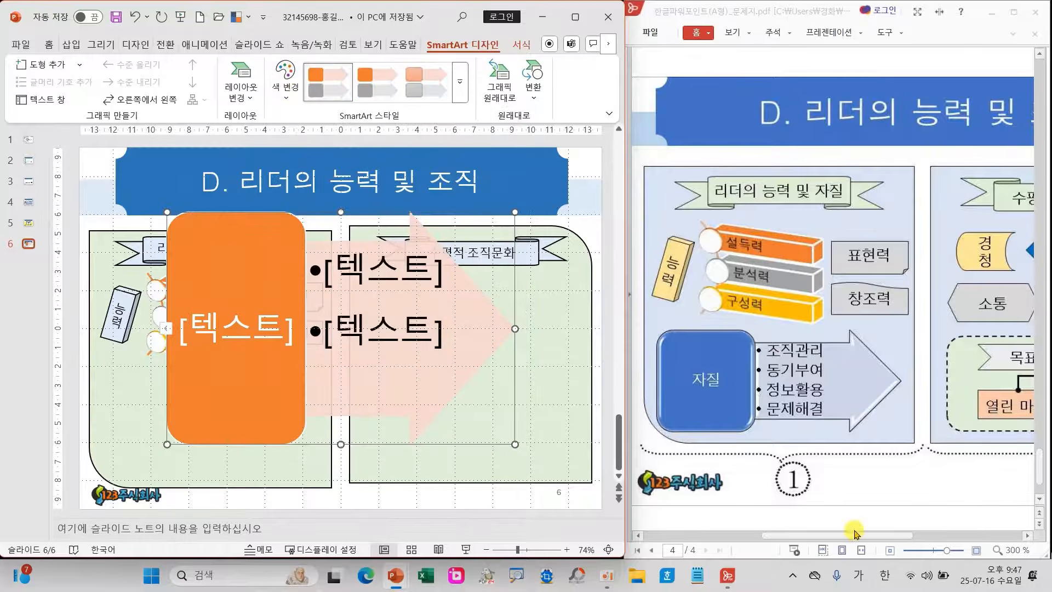
pyautogui.moveTo(847, 537); pyautogui.dragTo(743, 537)
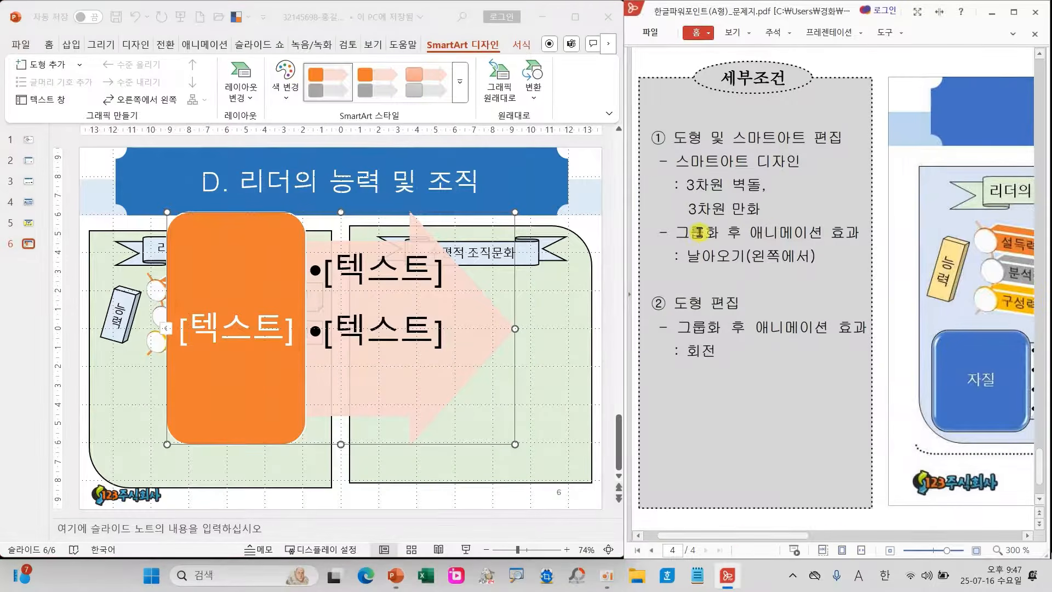
pyautogui.click(459, 87)
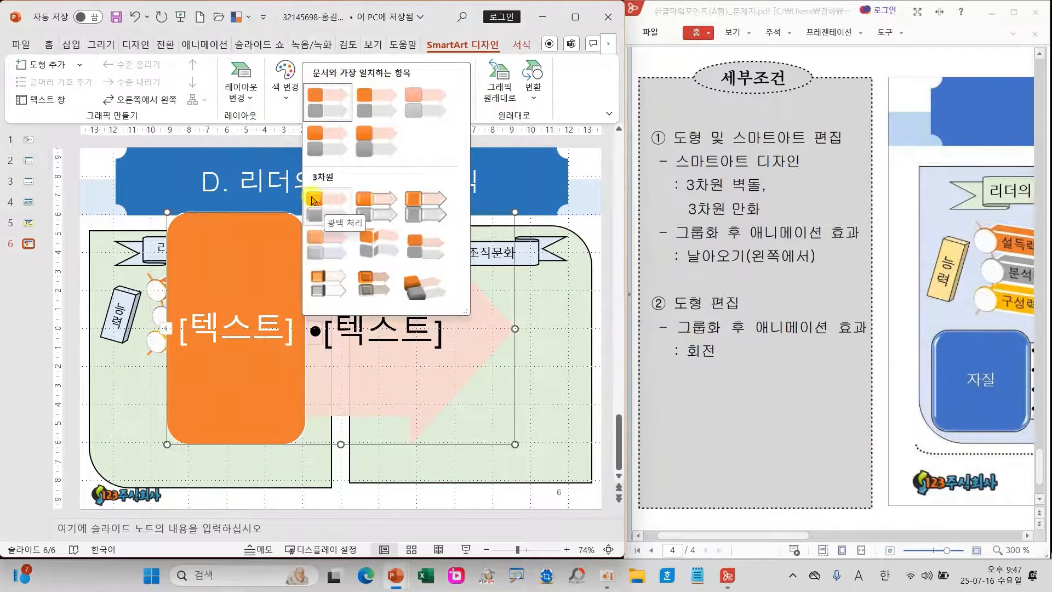
pyautogui.click(430, 202)
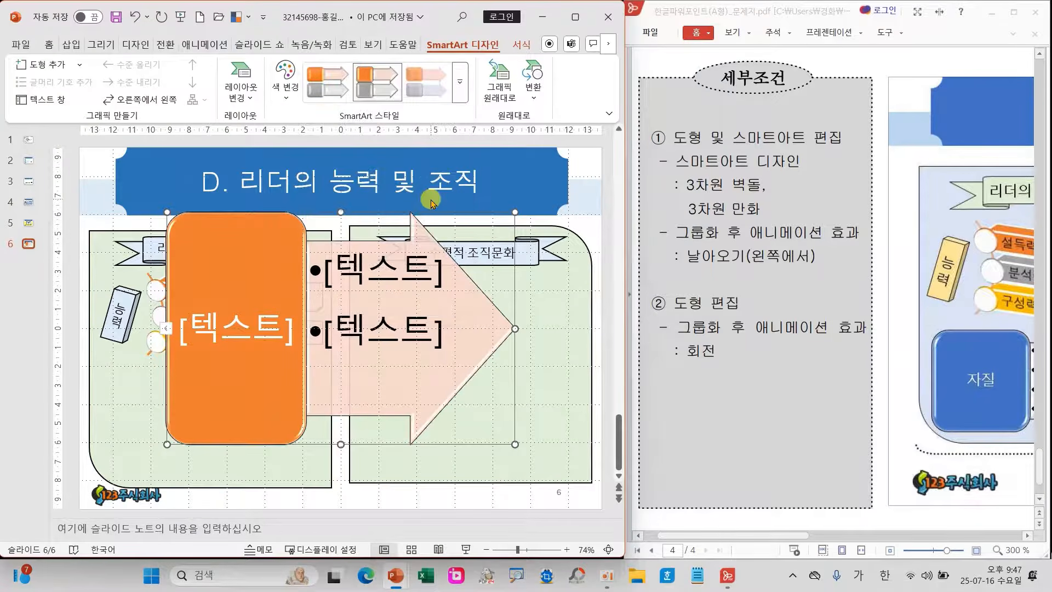
# Set the arrow list SmartArt's text to the 돋움 font at size 18
pyautogui.click(49, 44)
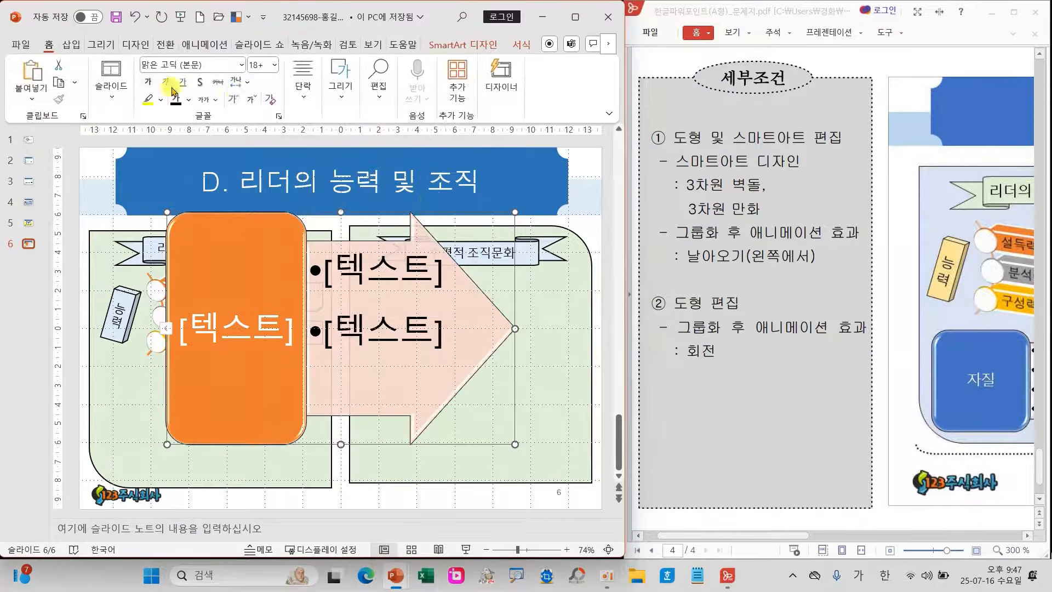
pyautogui.click(243, 65)
pyautogui.click(180, 195)
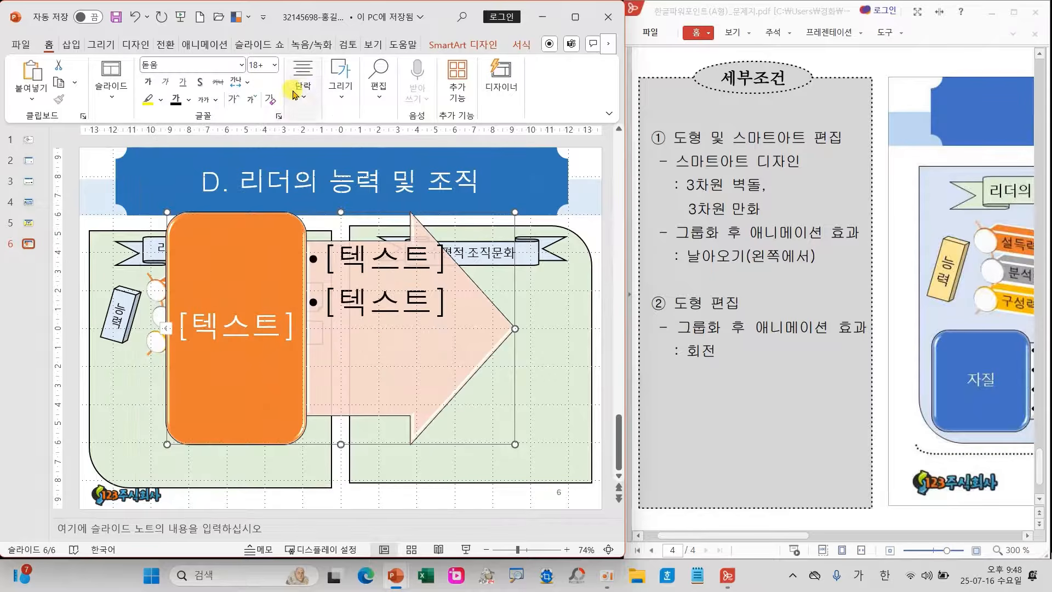
pyautogui.click(277, 64)
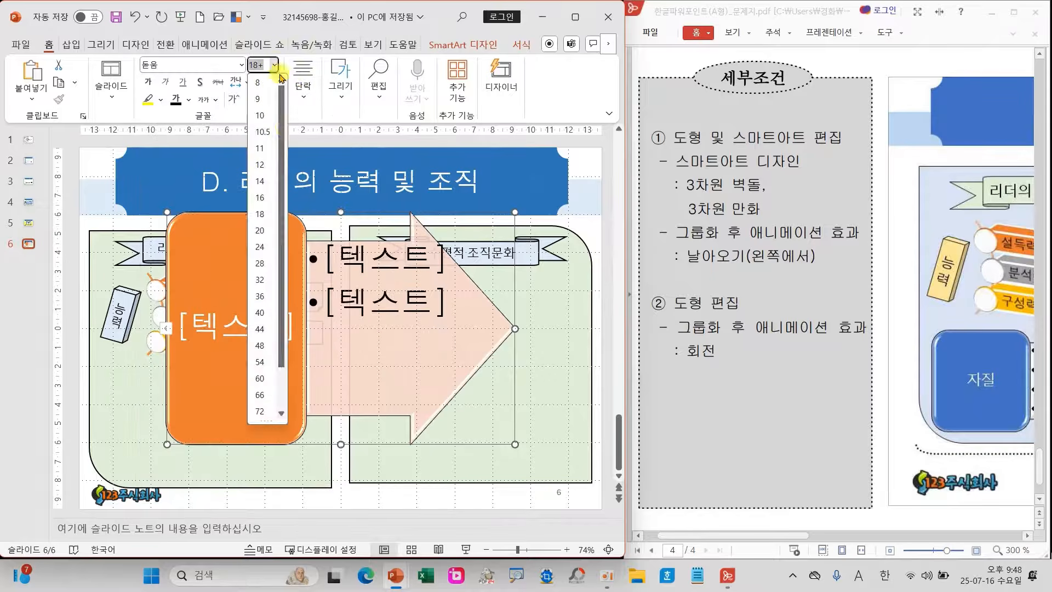
pyautogui.click(268, 214)
# Enter "자질" in the SmartArt's block and the bullets "조직관리", "동기부여", "정보활용" and "문제해결" in its arrow, without an empty bullet
pyautogui.click(236, 329)
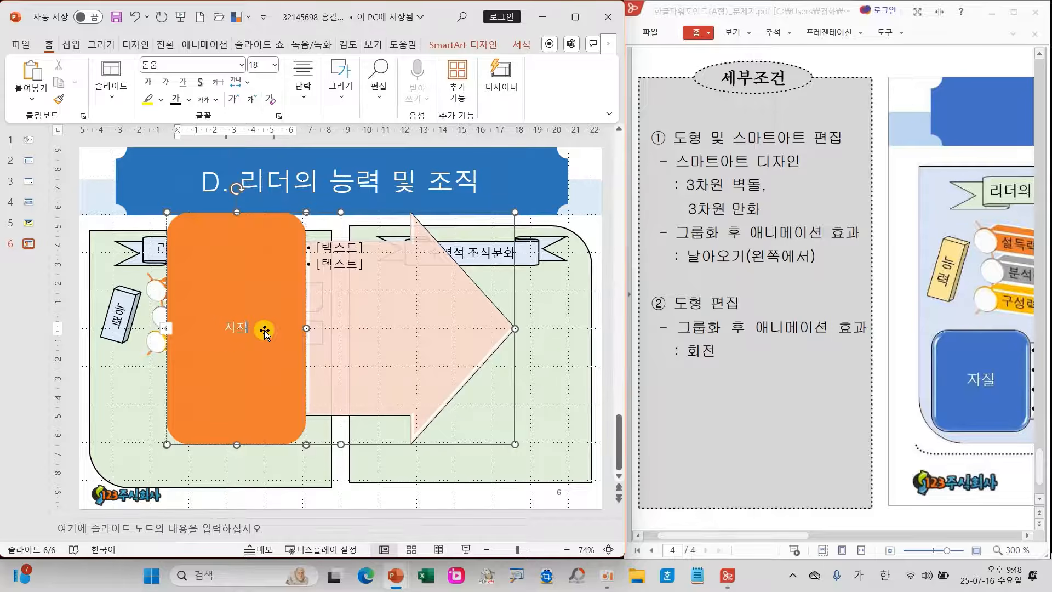
pyautogui.moveTo(712, 536); pyautogui.dragTo(794, 535)
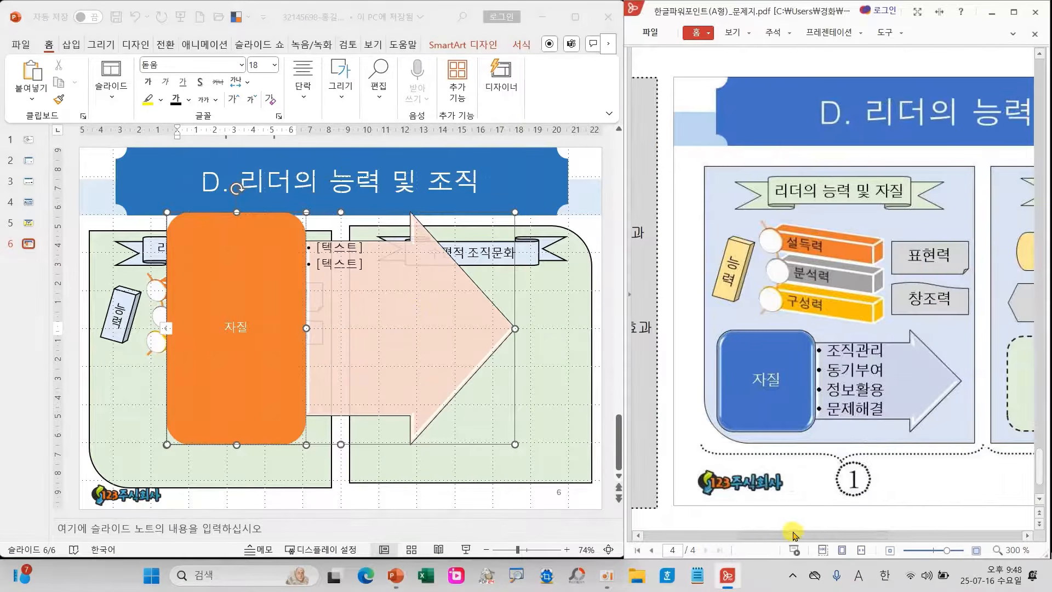
pyautogui.click(340, 251)
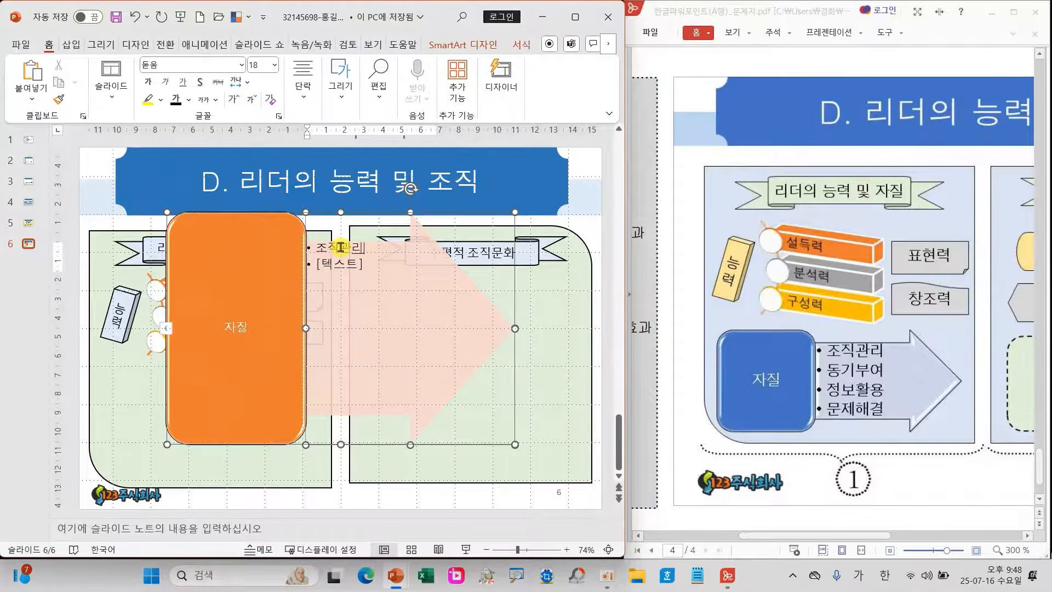
pyautogui.write('조직관리')
pyautogui.press('Return')
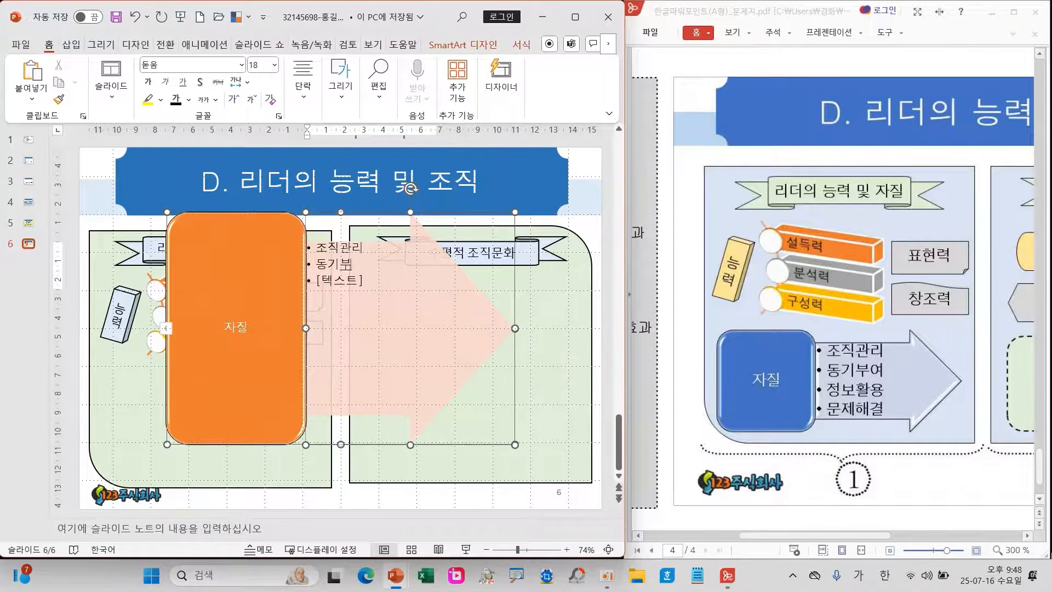
pyautogui.write('동기부여')
pyautogui.press('Return')
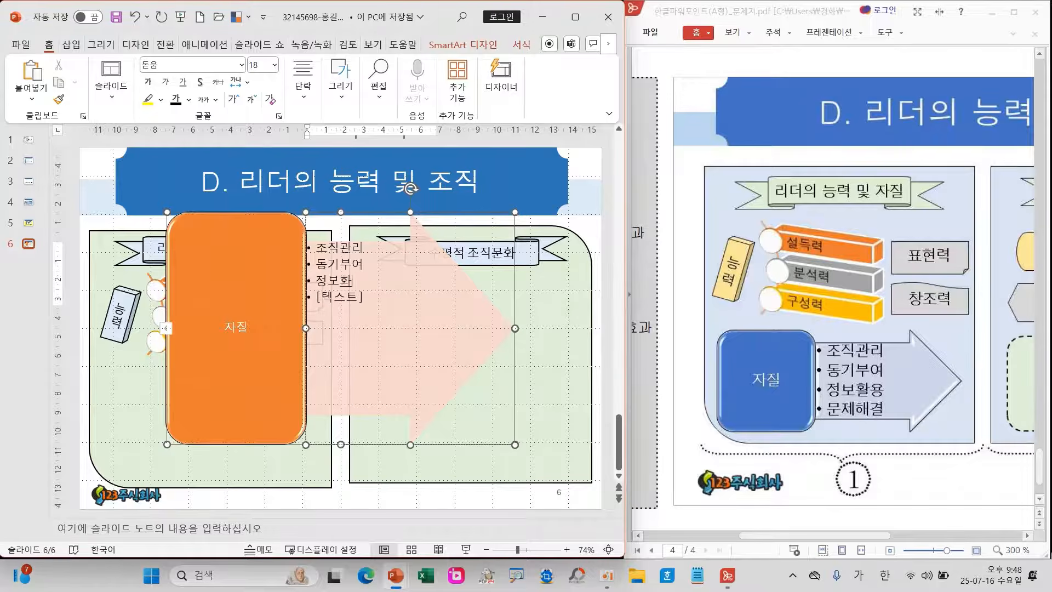
pyautogui.write('정보활용')
pyautogui.press('Return')
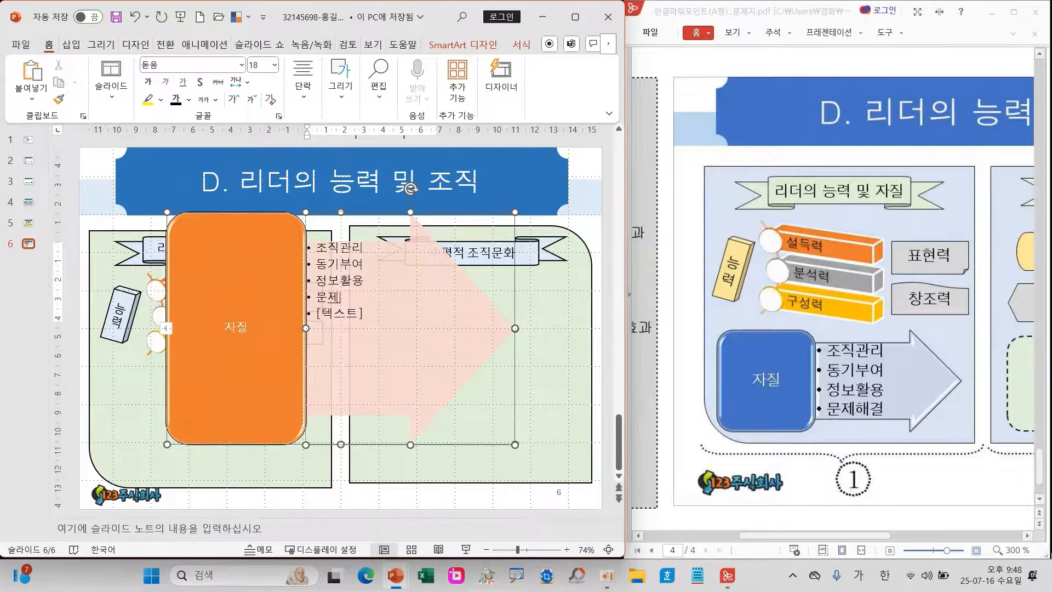
pyautogui.write('문제해결')
pyautogui.press('Delete')
# Shrink the arrow list SmartArt to about the left panel's width and just tall enough for the four bullets, and select its arrow shape
pyautogui.moveTo(518, 445); pyautogui.dragTo(419, 333)
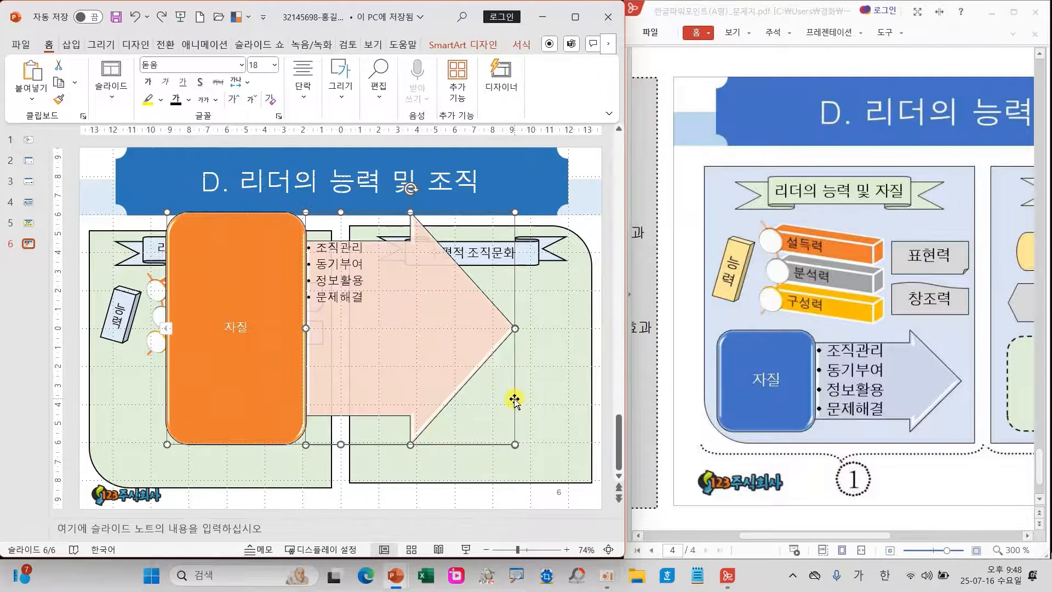
pyautogui.moveTo(514, 443); pyautogui.dragTo(421, 304)
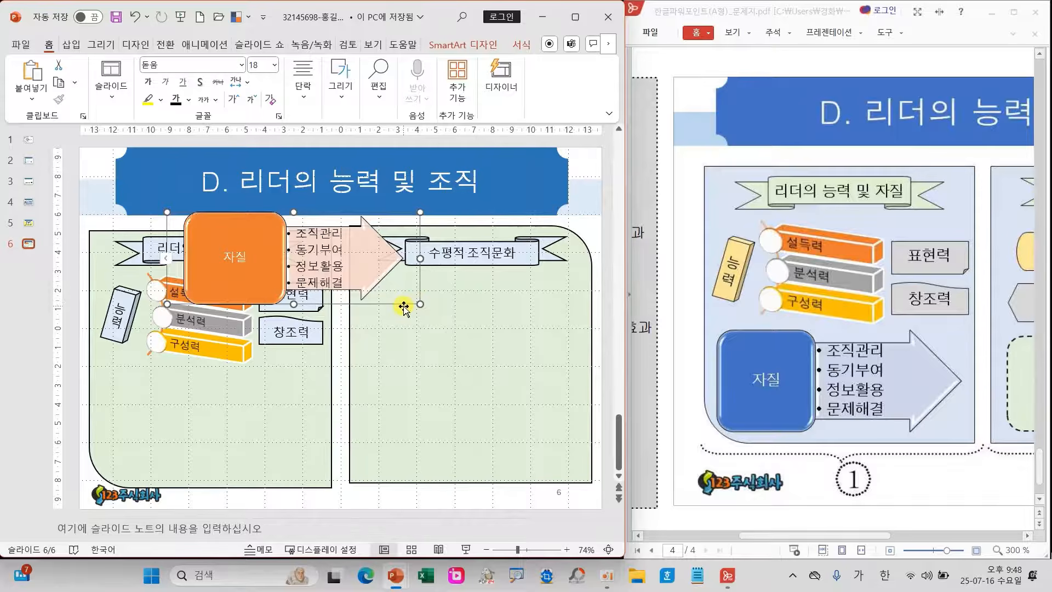
pyautogui.click(404, 306)
pyautogui.click(379, 283)
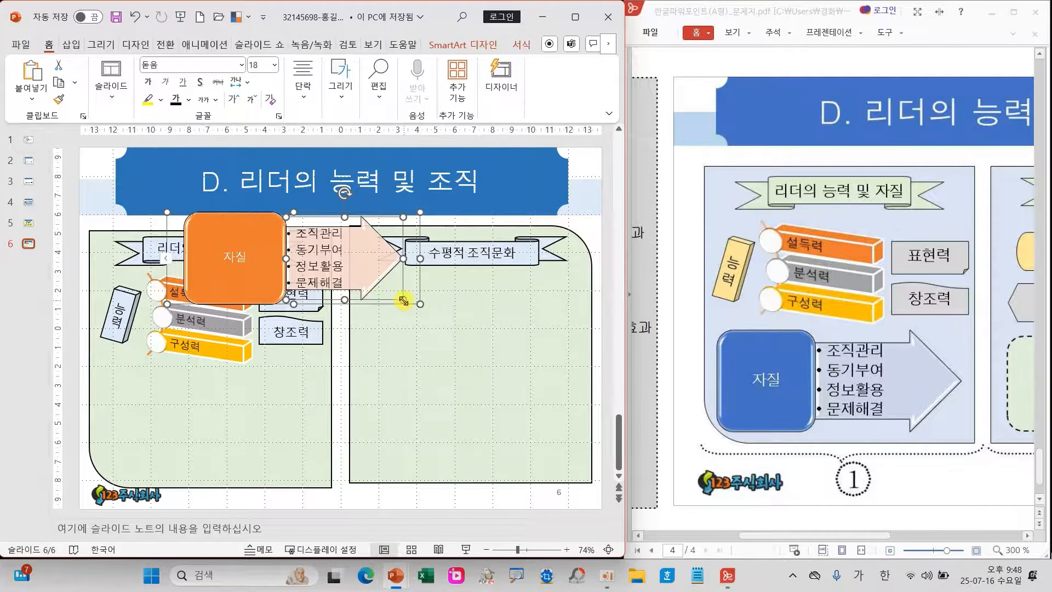